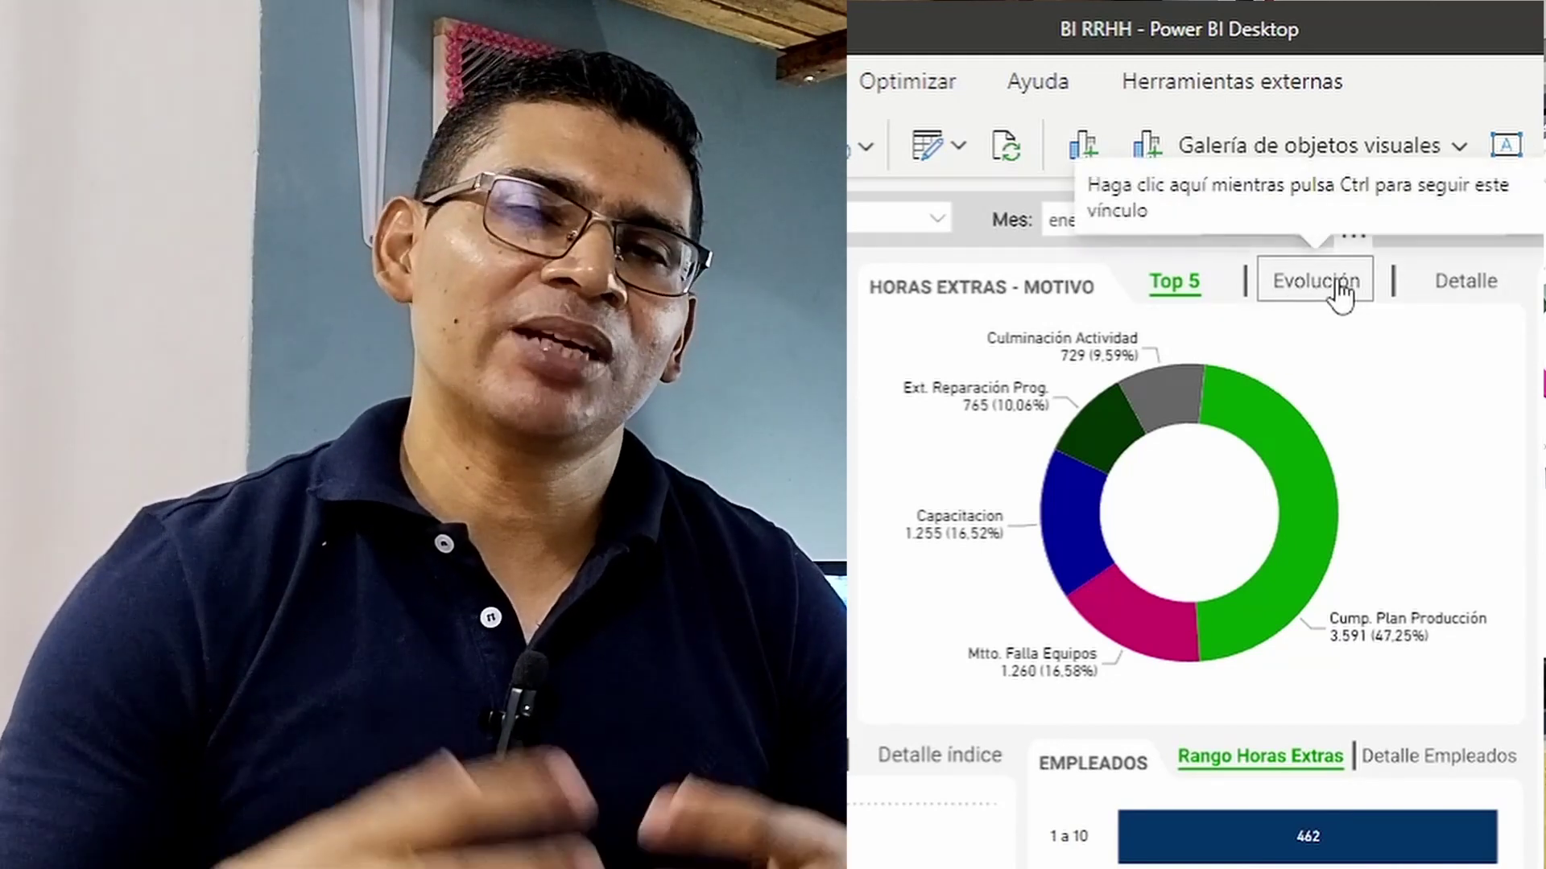
Step: Browse the Top 5, Evolución and Detalle views of the HORAS EXTRAS - MOTIVO card through its navigation buttons
left_click(1335, 285, "ctrl")
left_click(1481, 298, "ctrl")
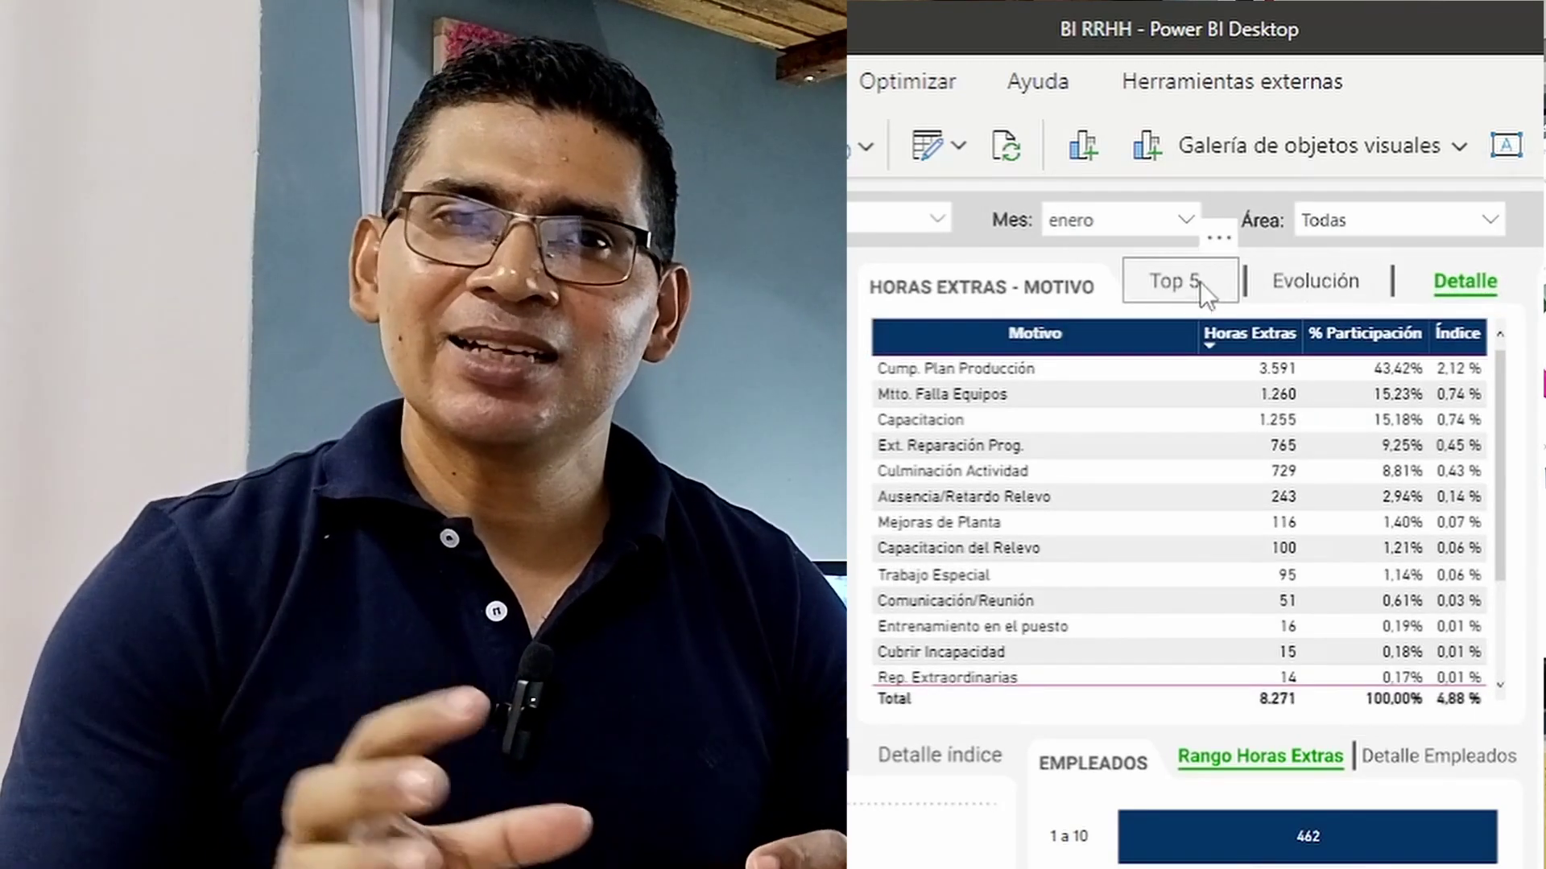
left_click(1201, 284, "ctrl")
left_click(1324, 284, "ctrl")
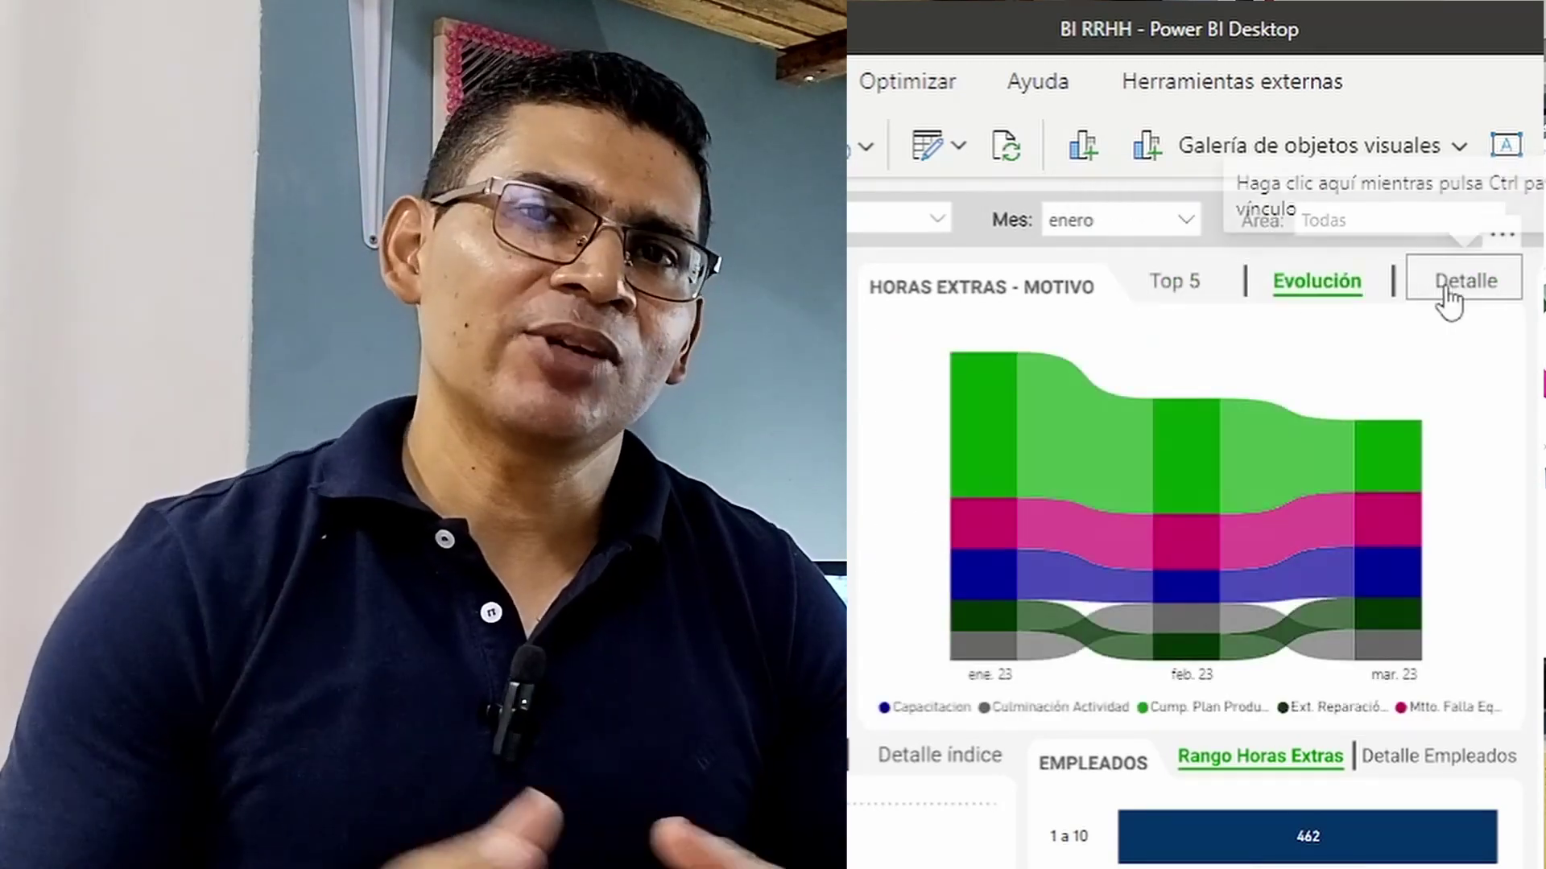
left_click(1437, 290, "ctrl")
left_click(1340, 288, "ctrl")
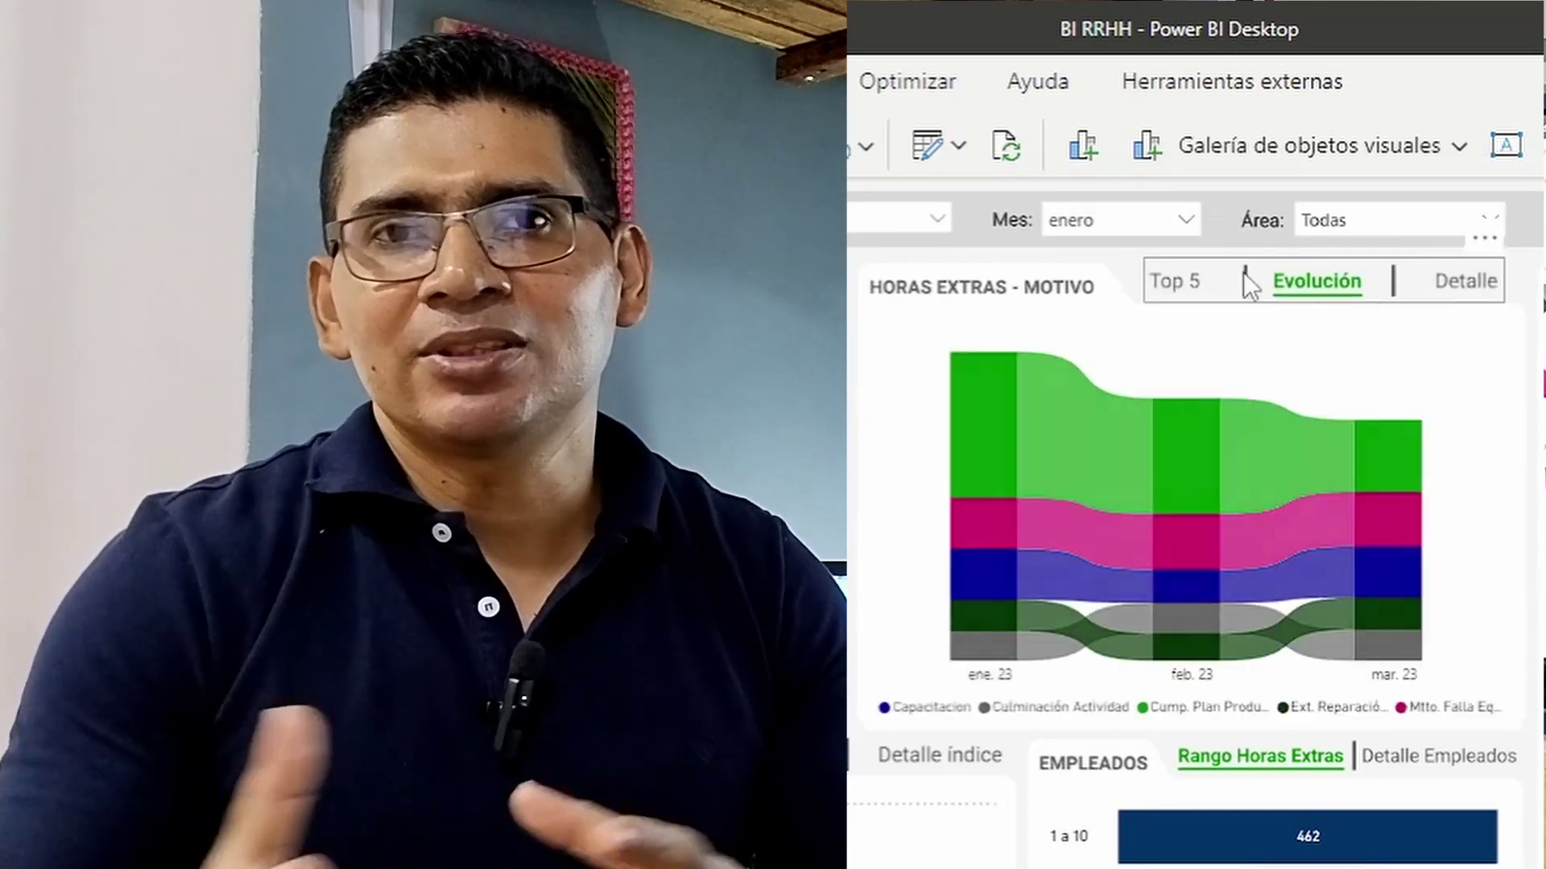
left_click(1188, 278, "ctrl")
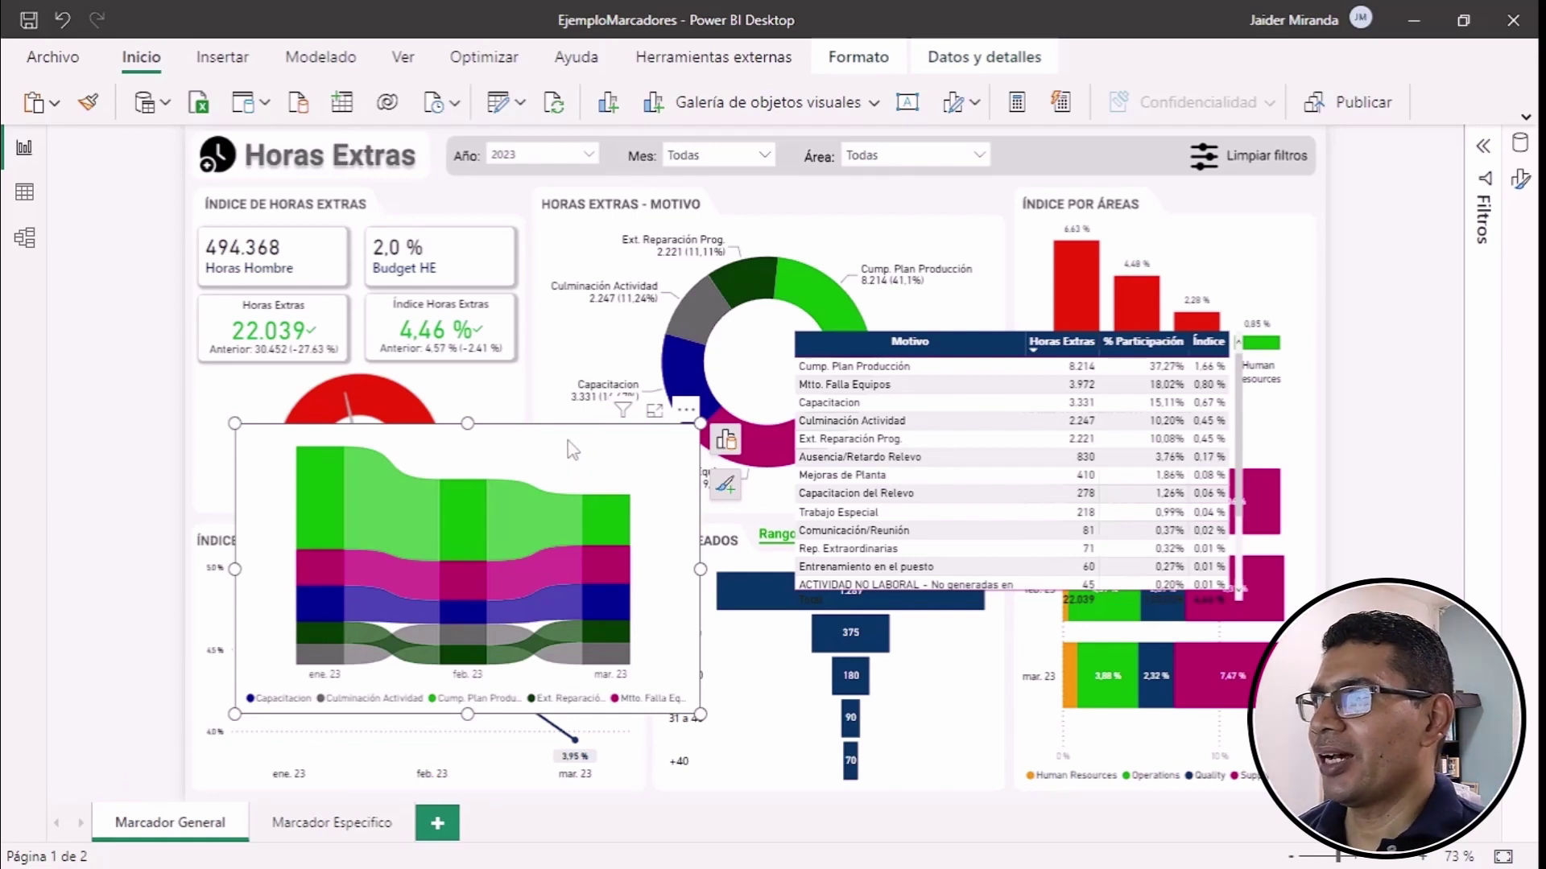
Step: Move the ribbon chart upward, partly over the donut chart, and deselect it
left_click_drag(574, 441, 553, 339)
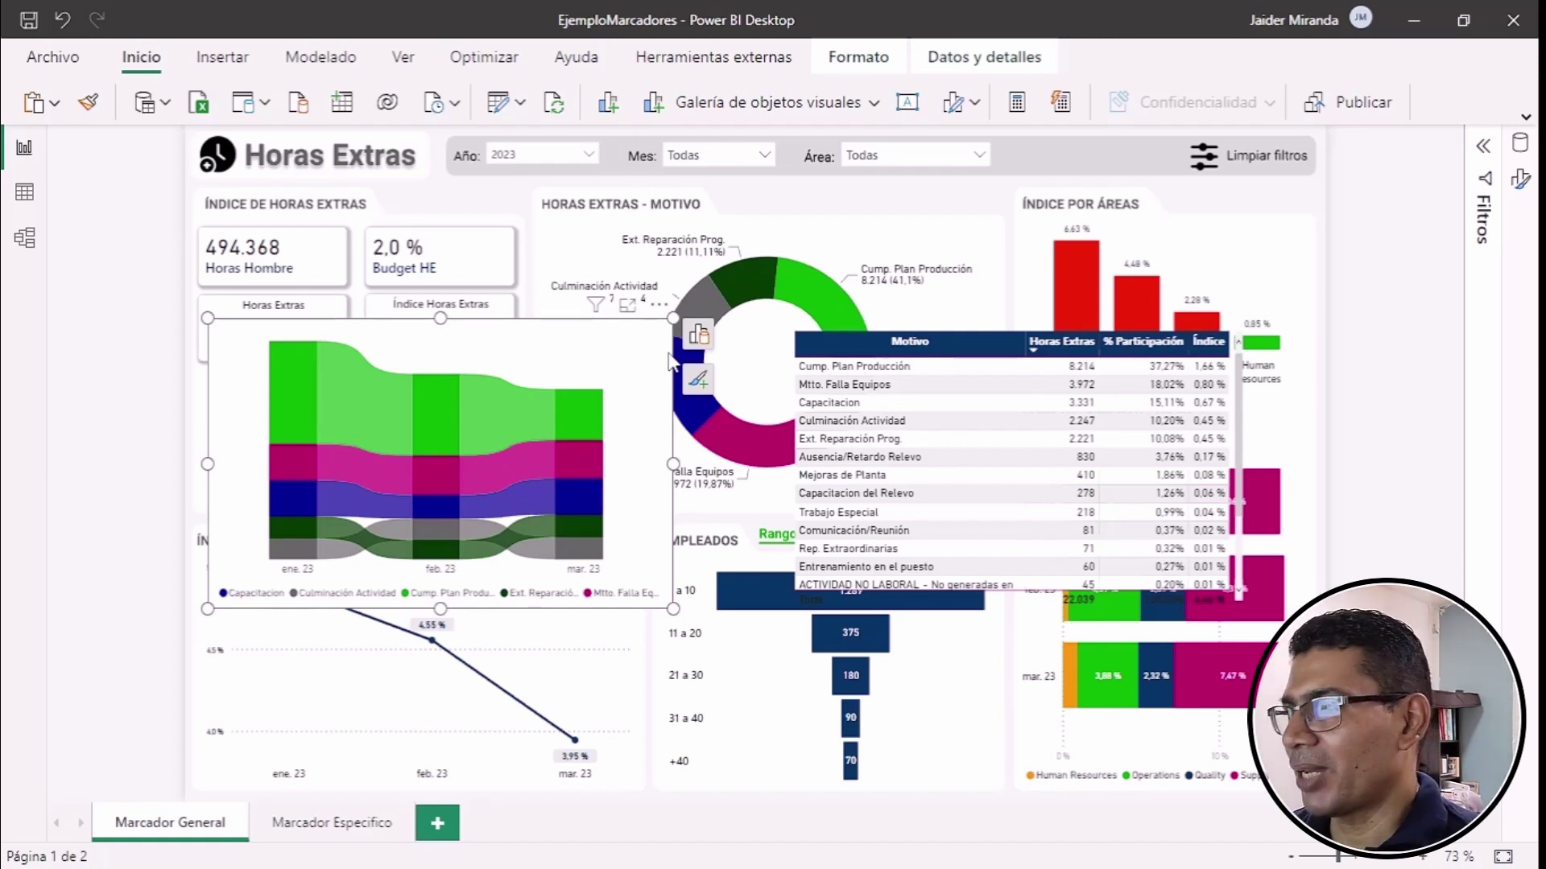
key("Escape")
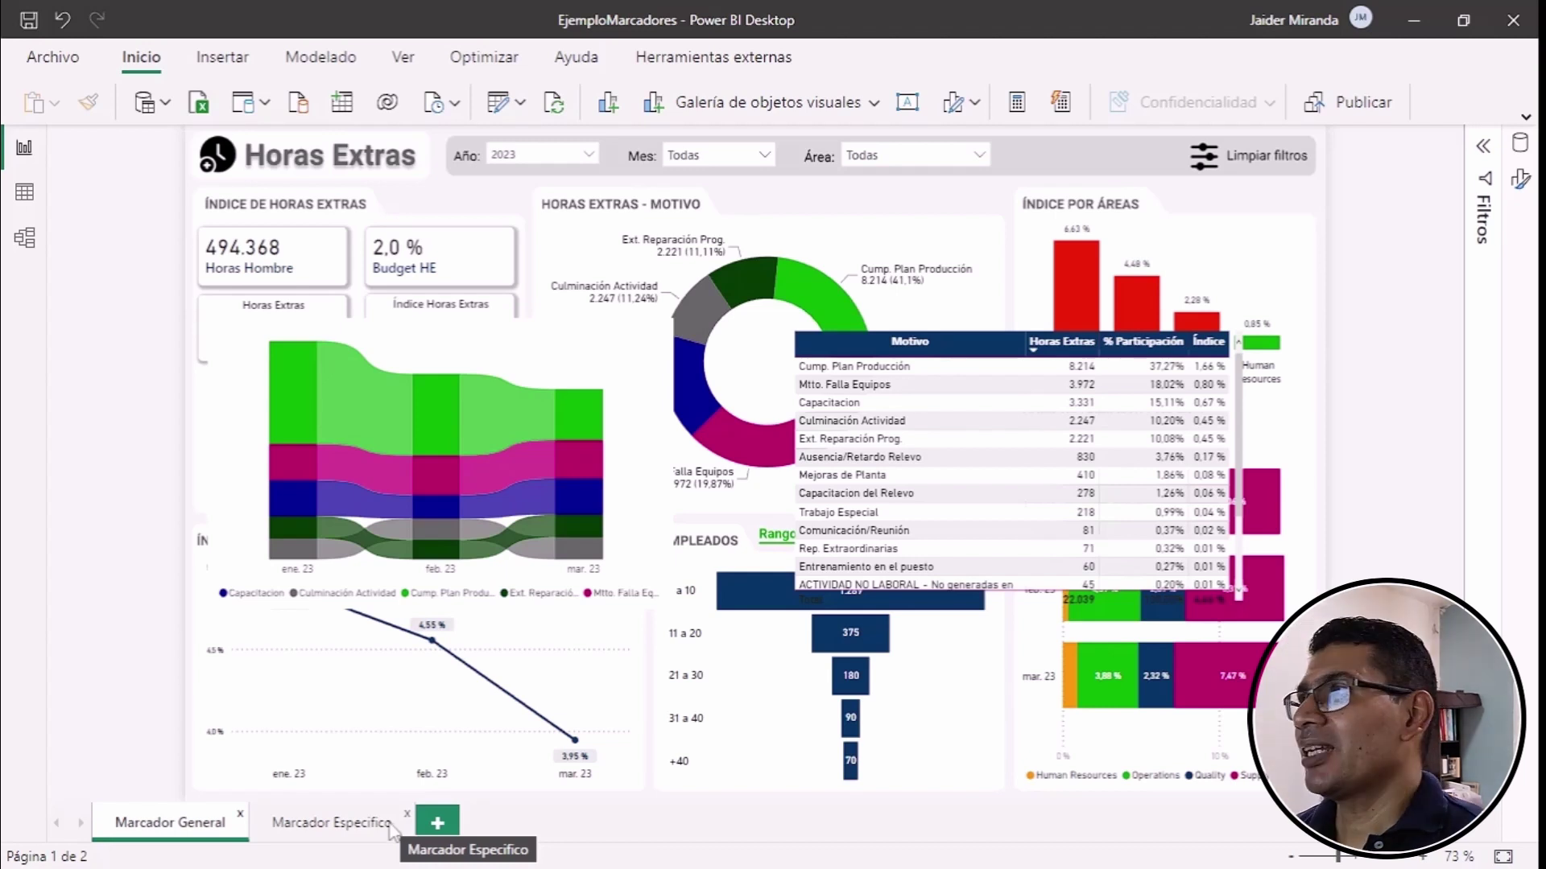
Step: Show the Marcadores and Selección panes and look through the list of report objects
left_click(410, 65)
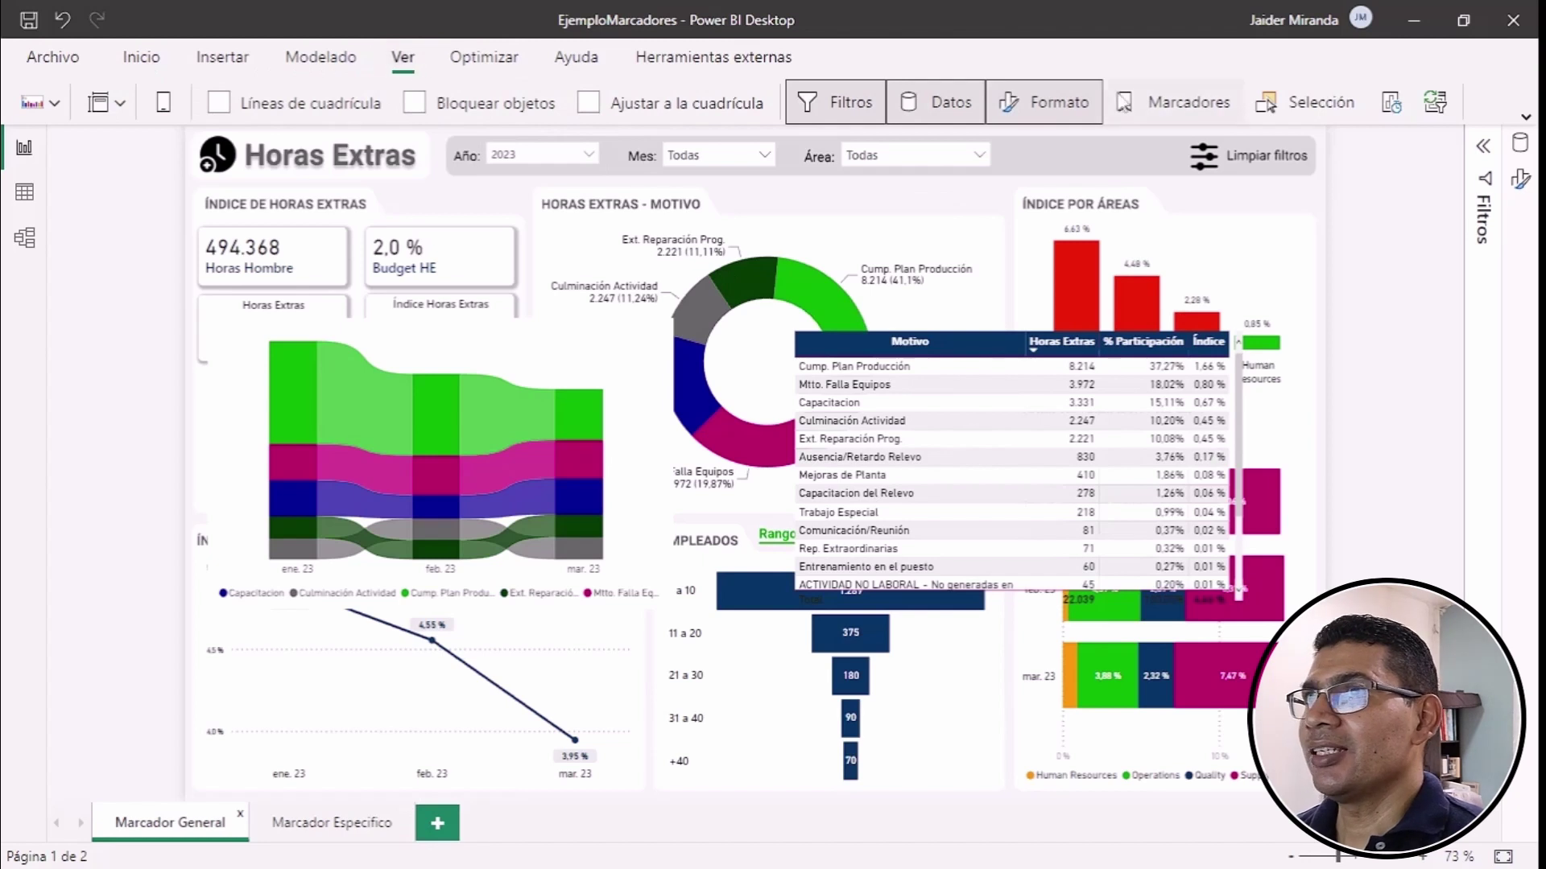
left_click(1171, 108)
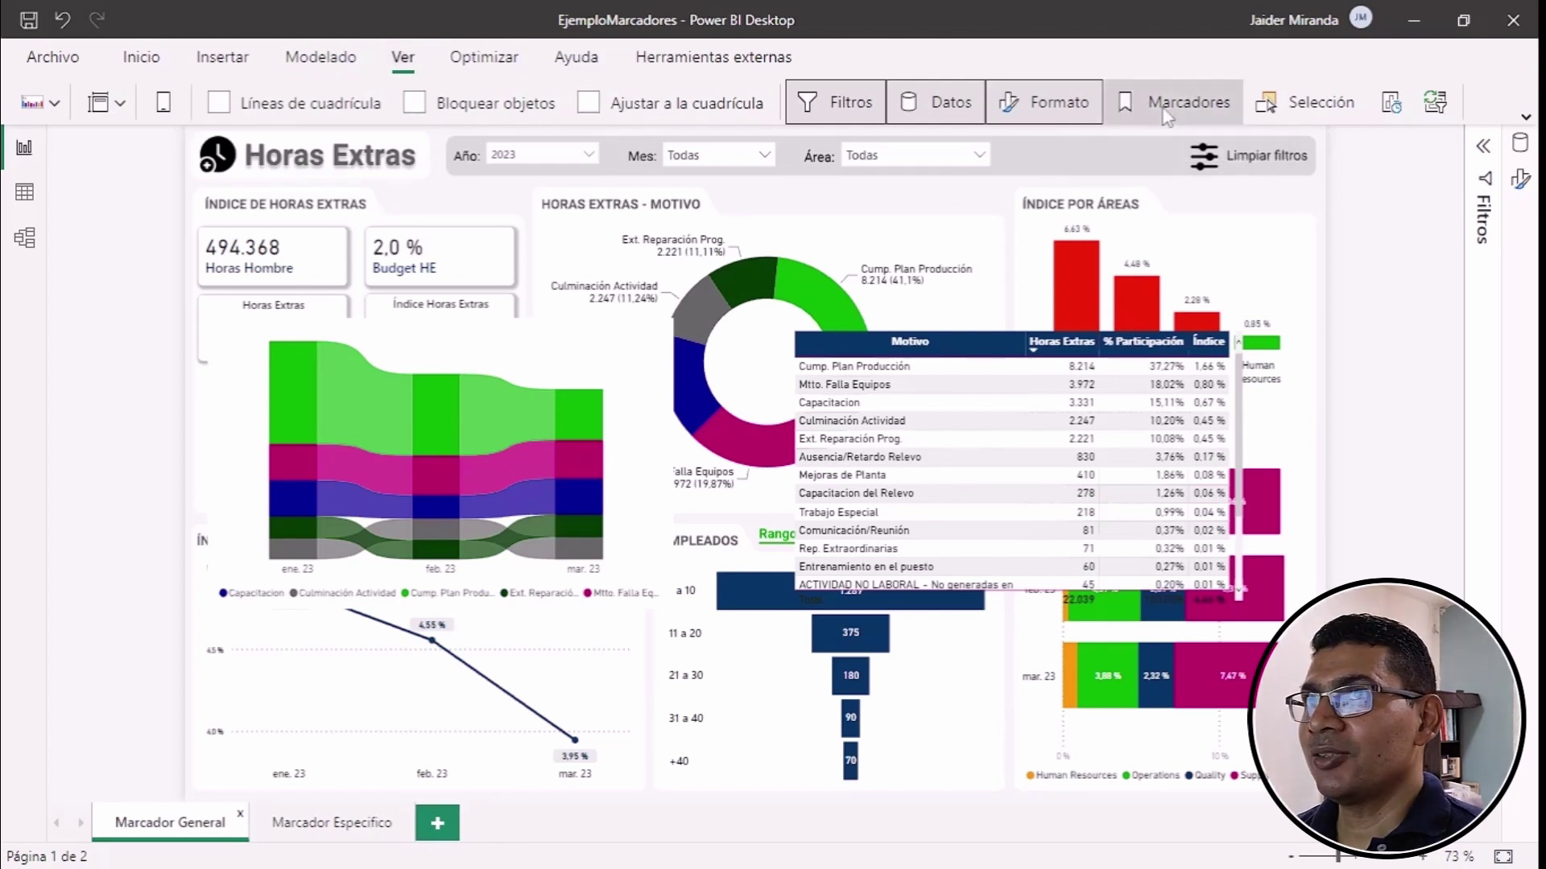
left_click(1312, 113)
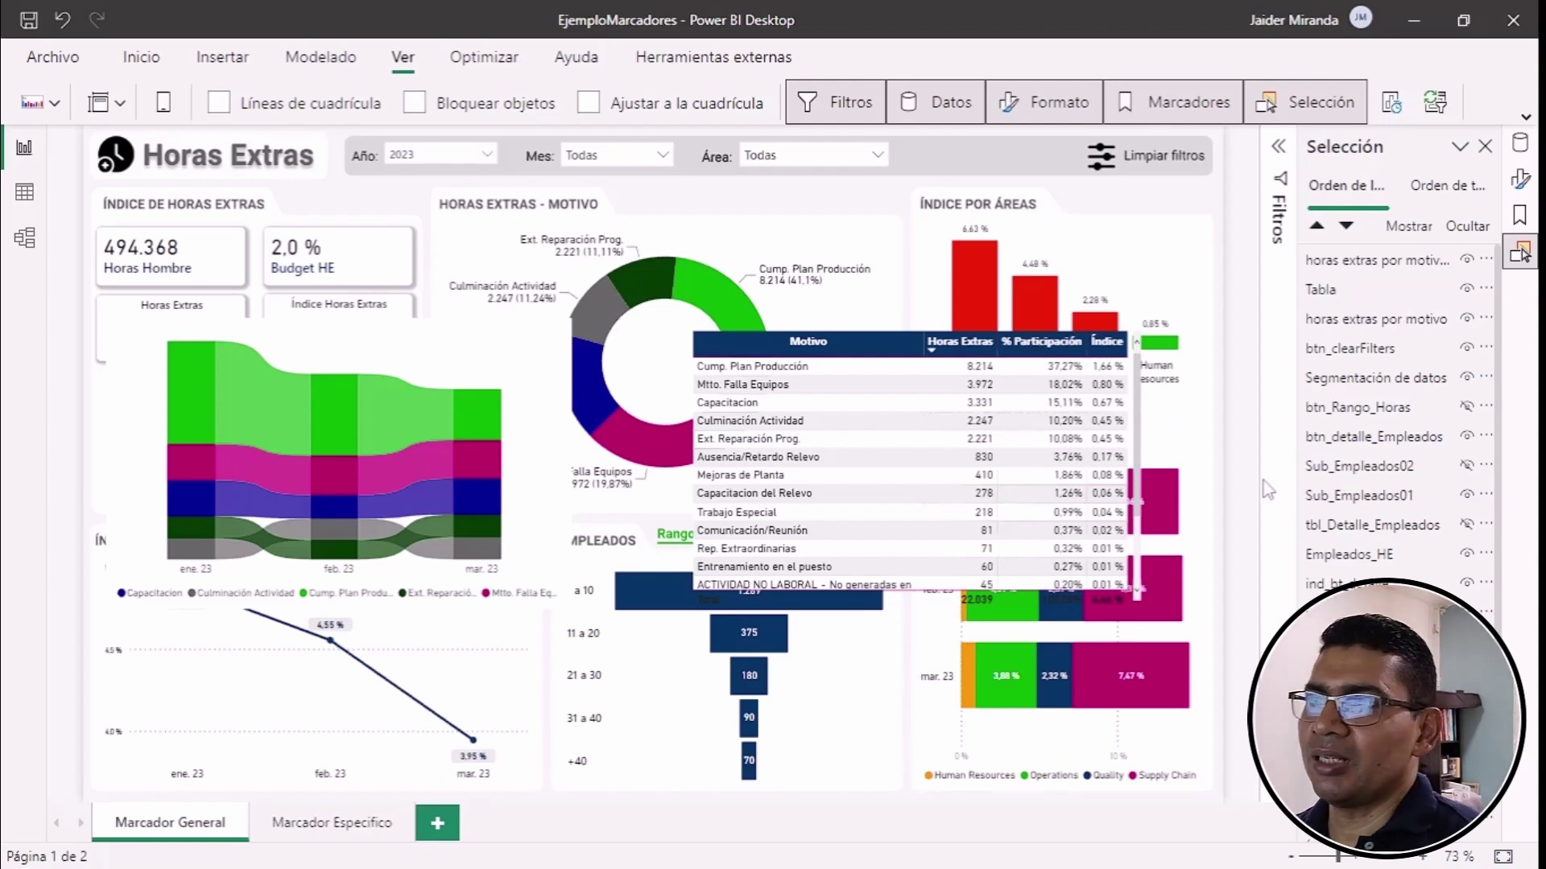
scroll(1345, 435, "down", 5)
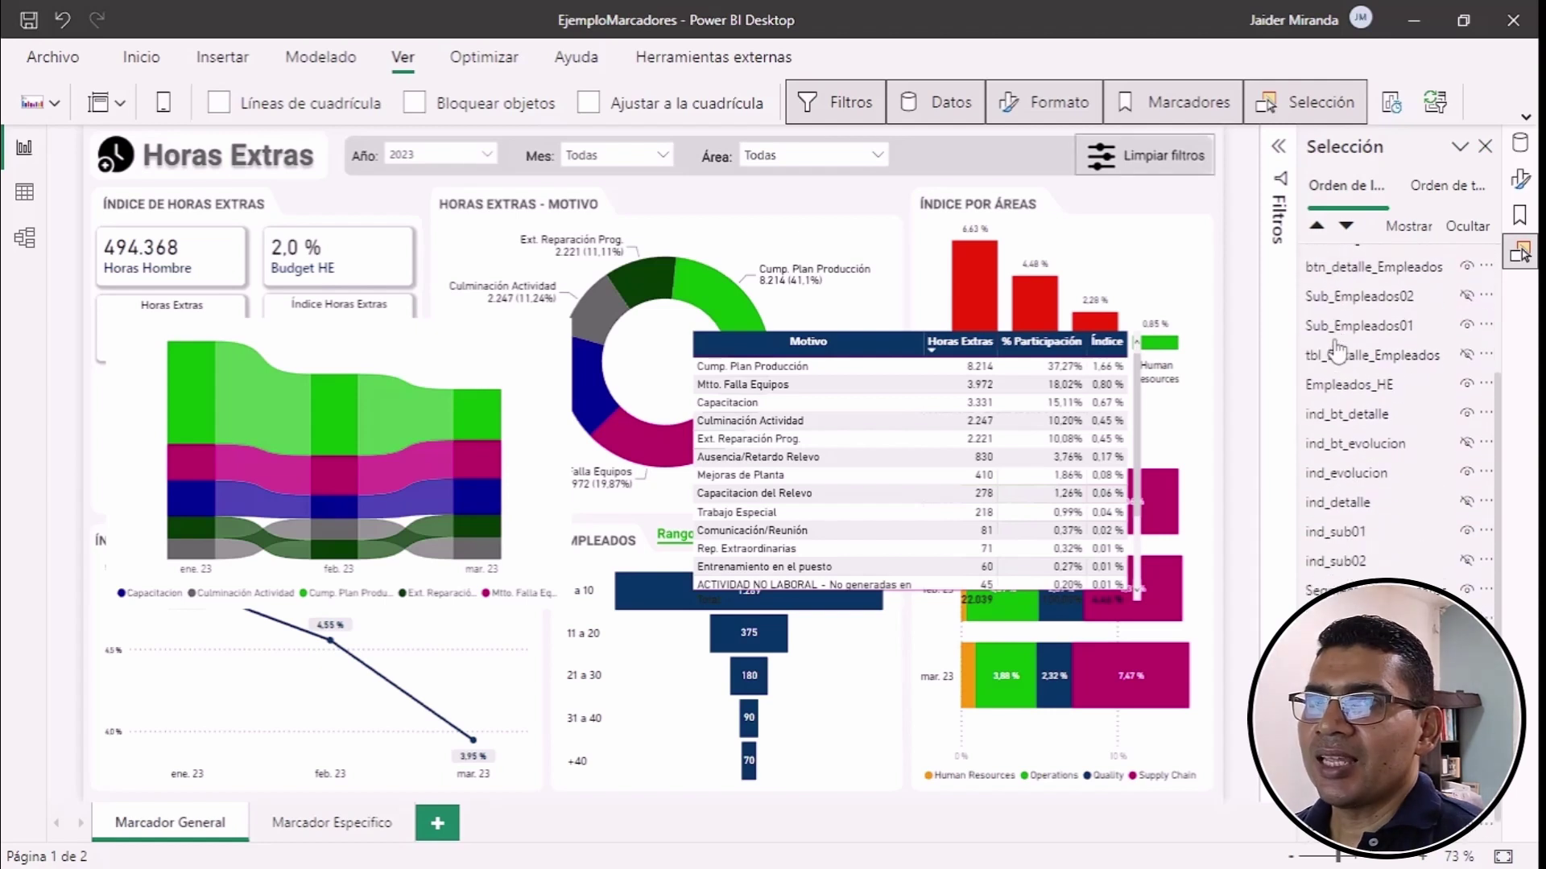
scroll(1348, 439, "up", 5)
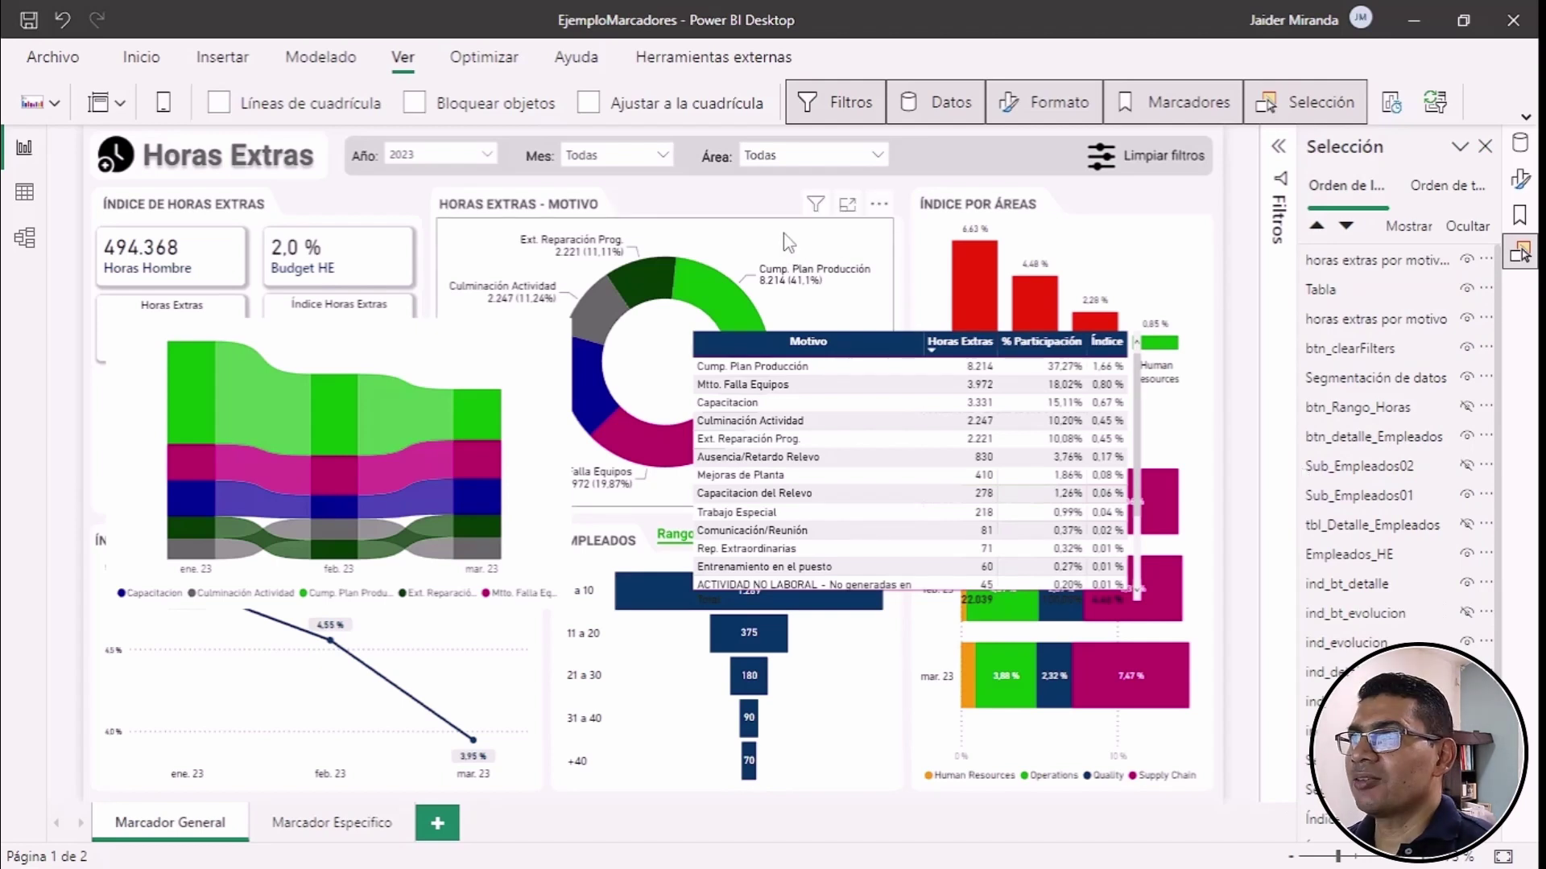
Step: Identify the three motivo visuals in the selection list and rename the donut chart "motivo to5"
left_click(729, 270)
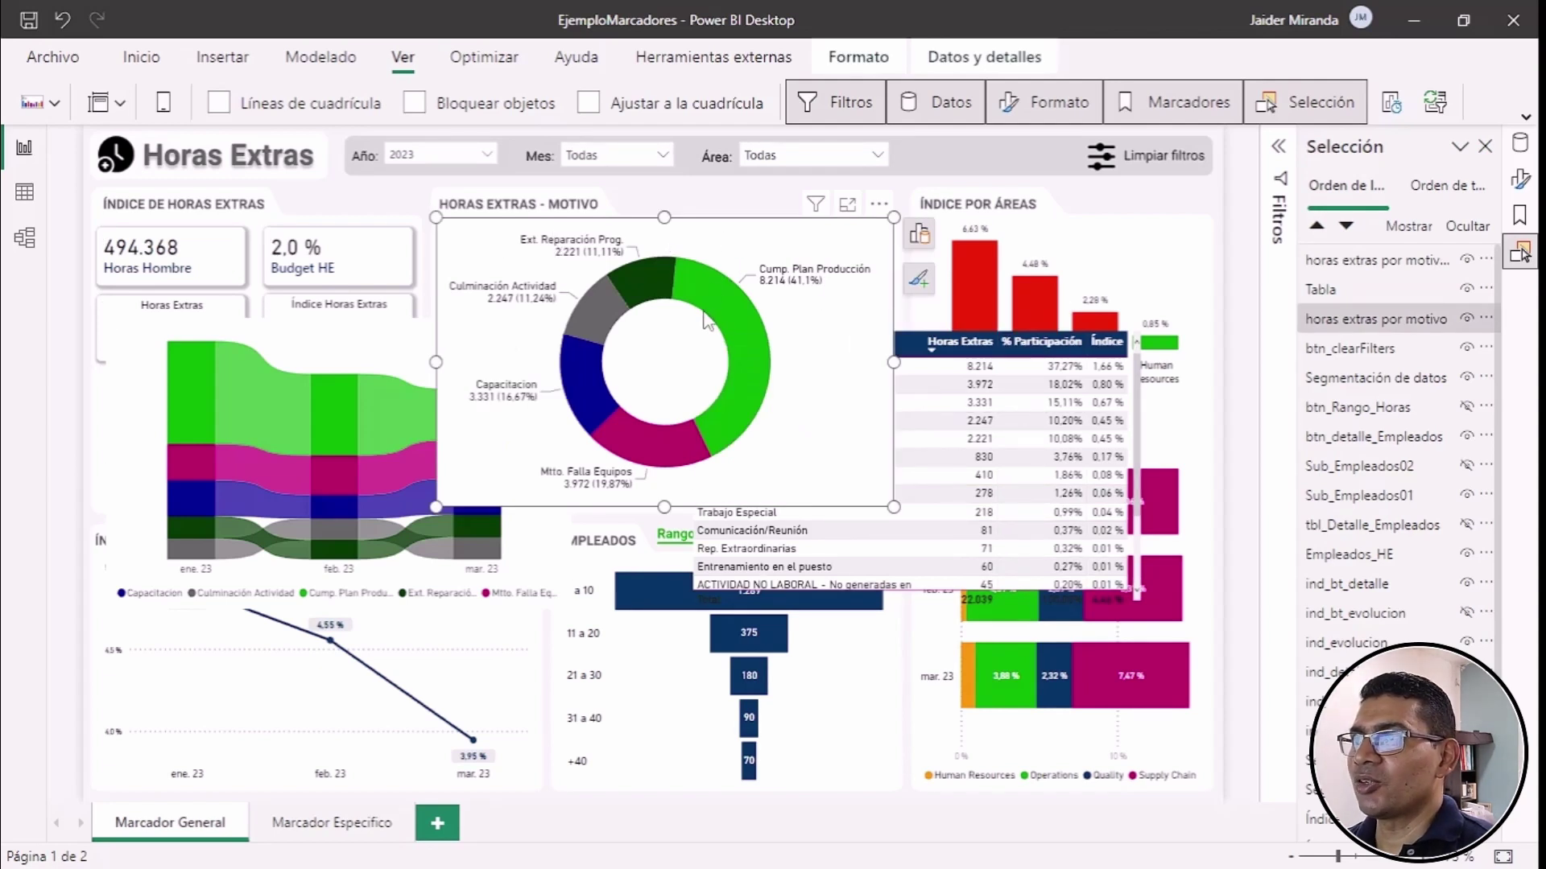
left_click(330, 342)
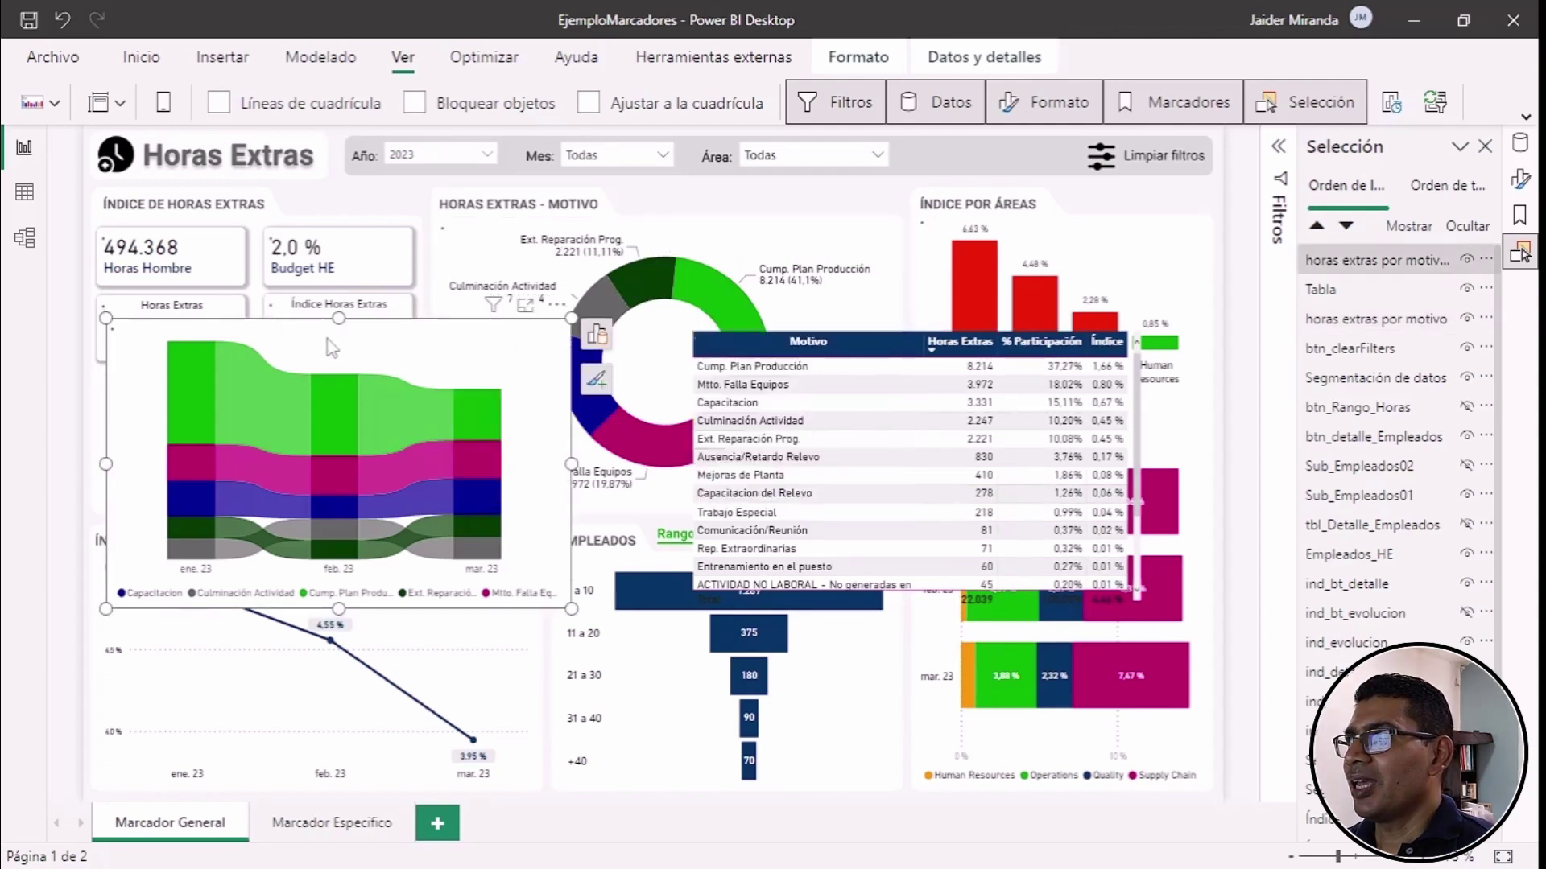
left_click(1027, 337)
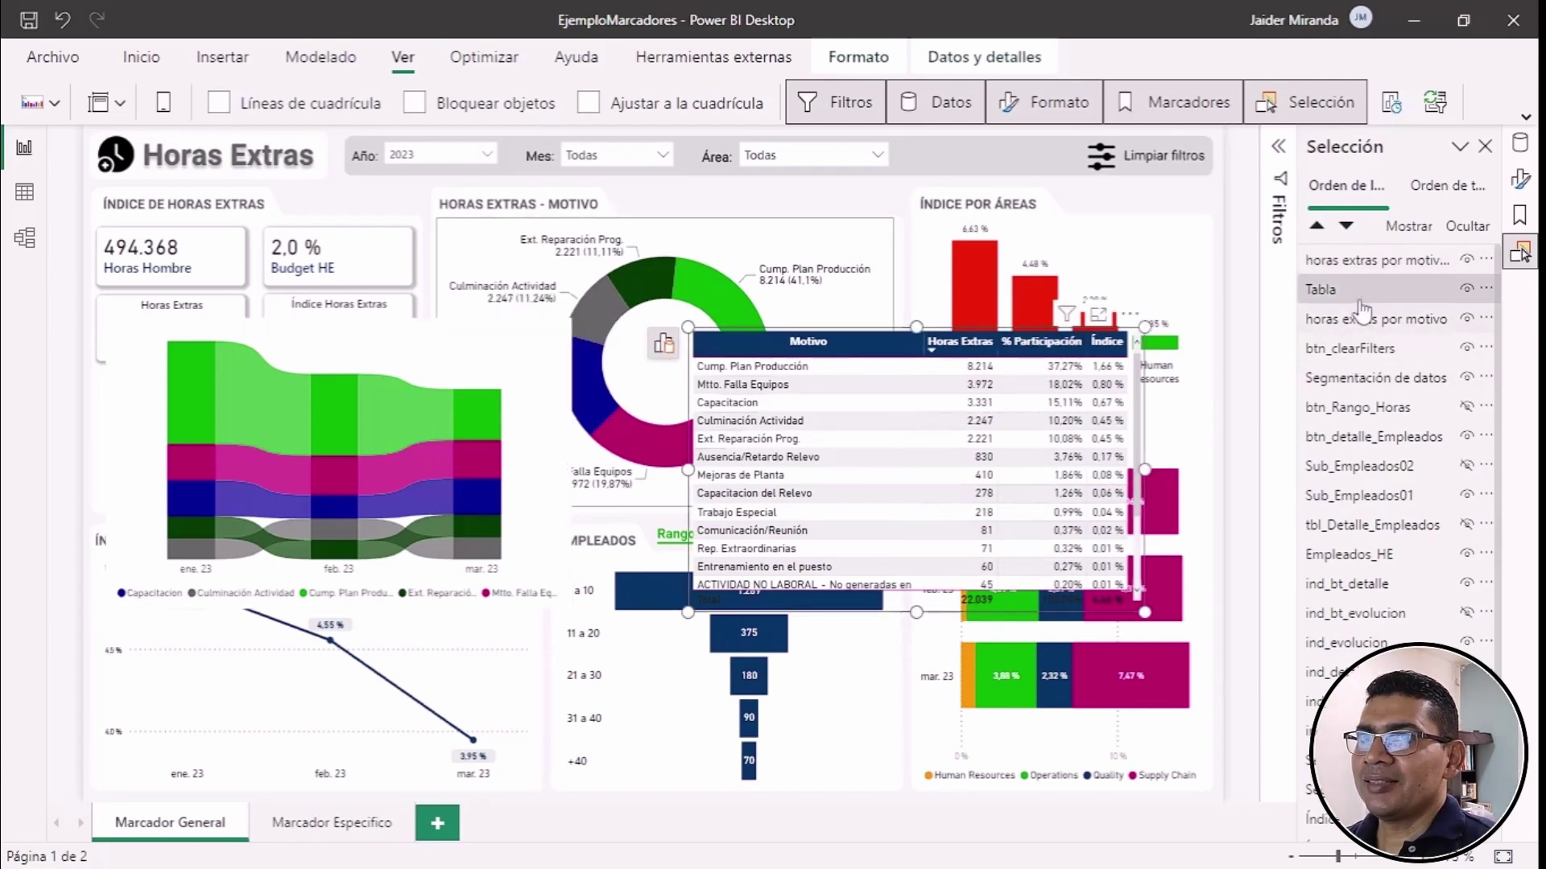
left_click(789, 234)
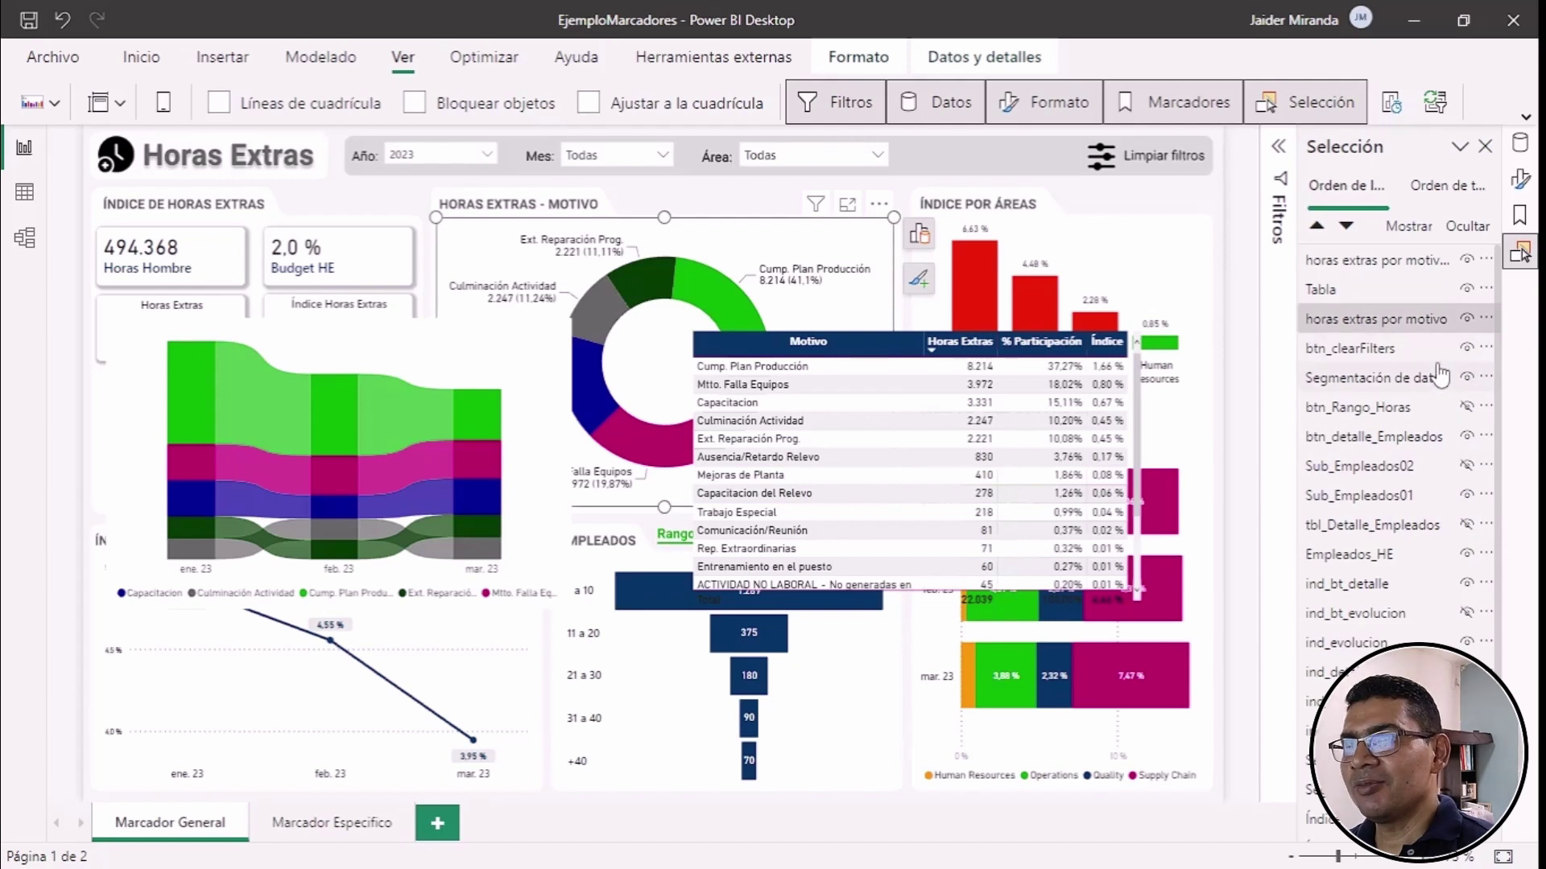
double_click(1414, 318)
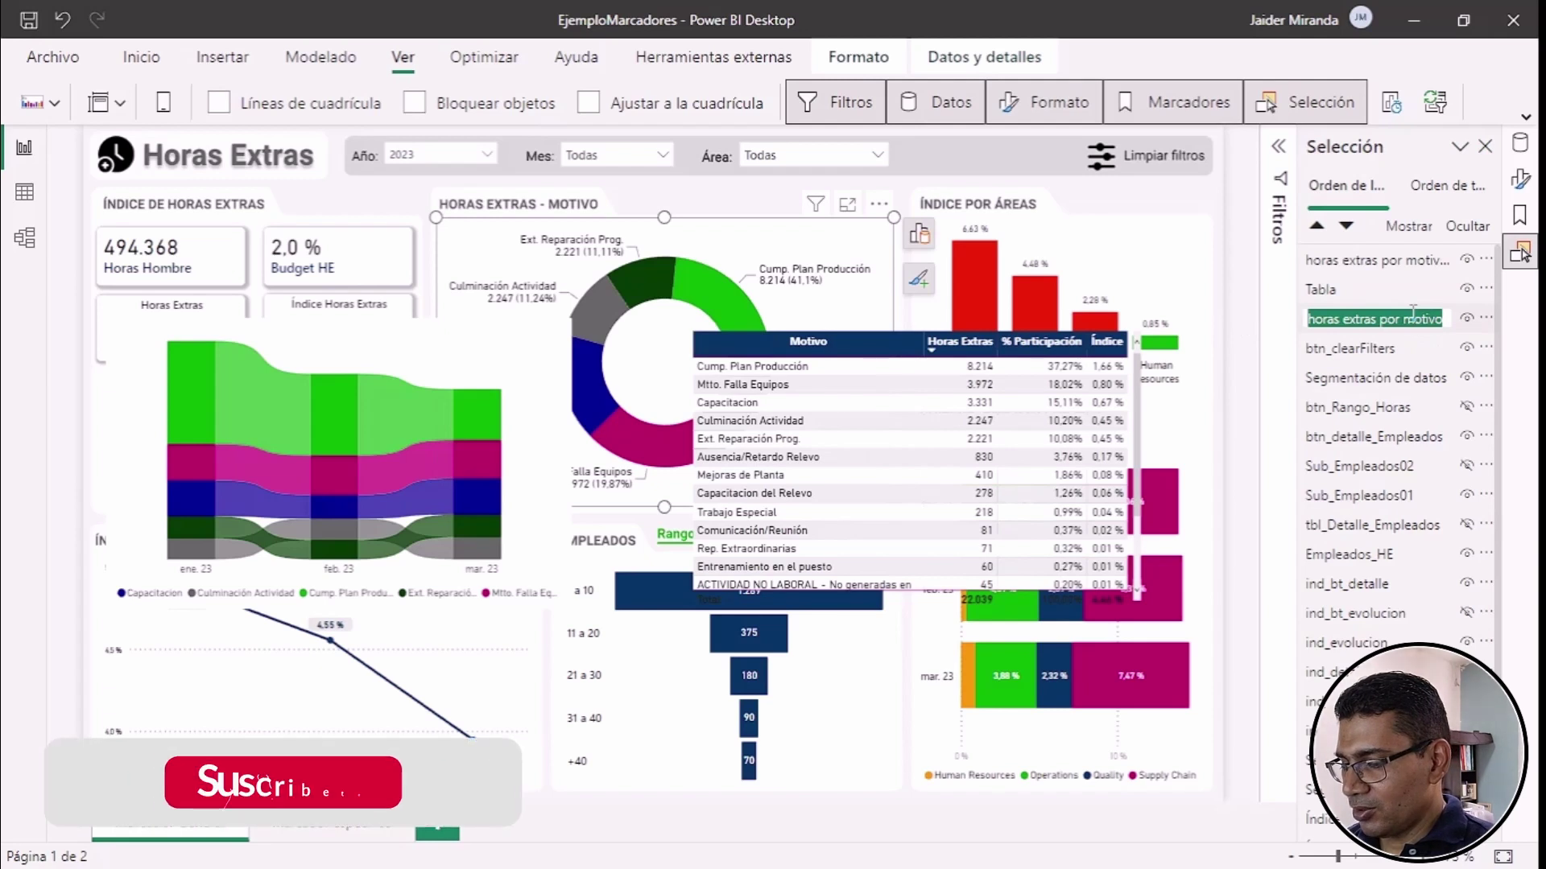
type("motivo to5")
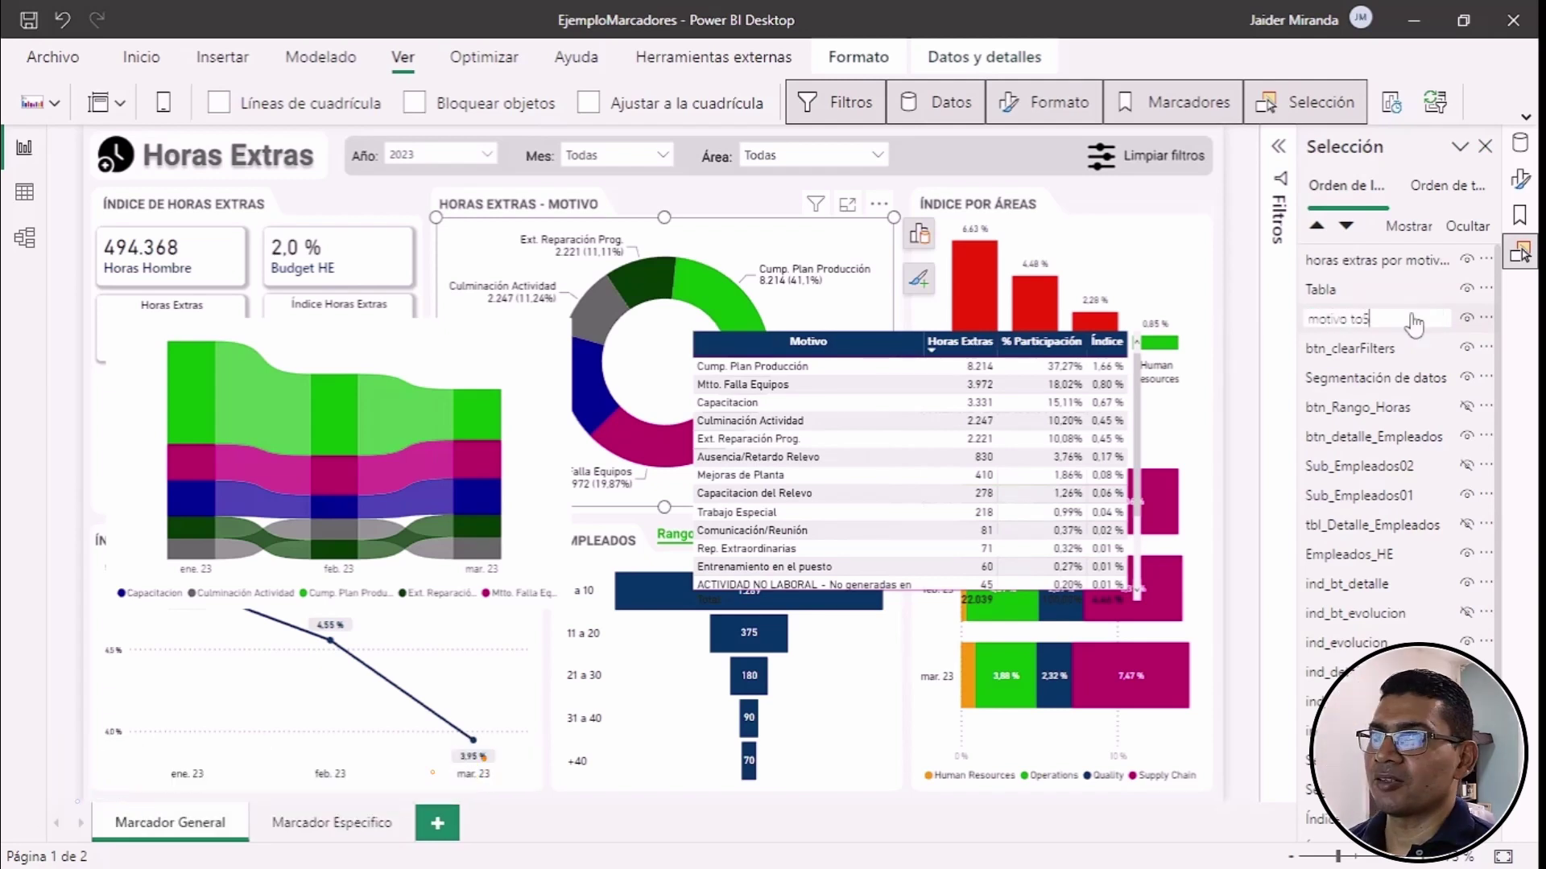
key("Return")
left_click(817, 226)
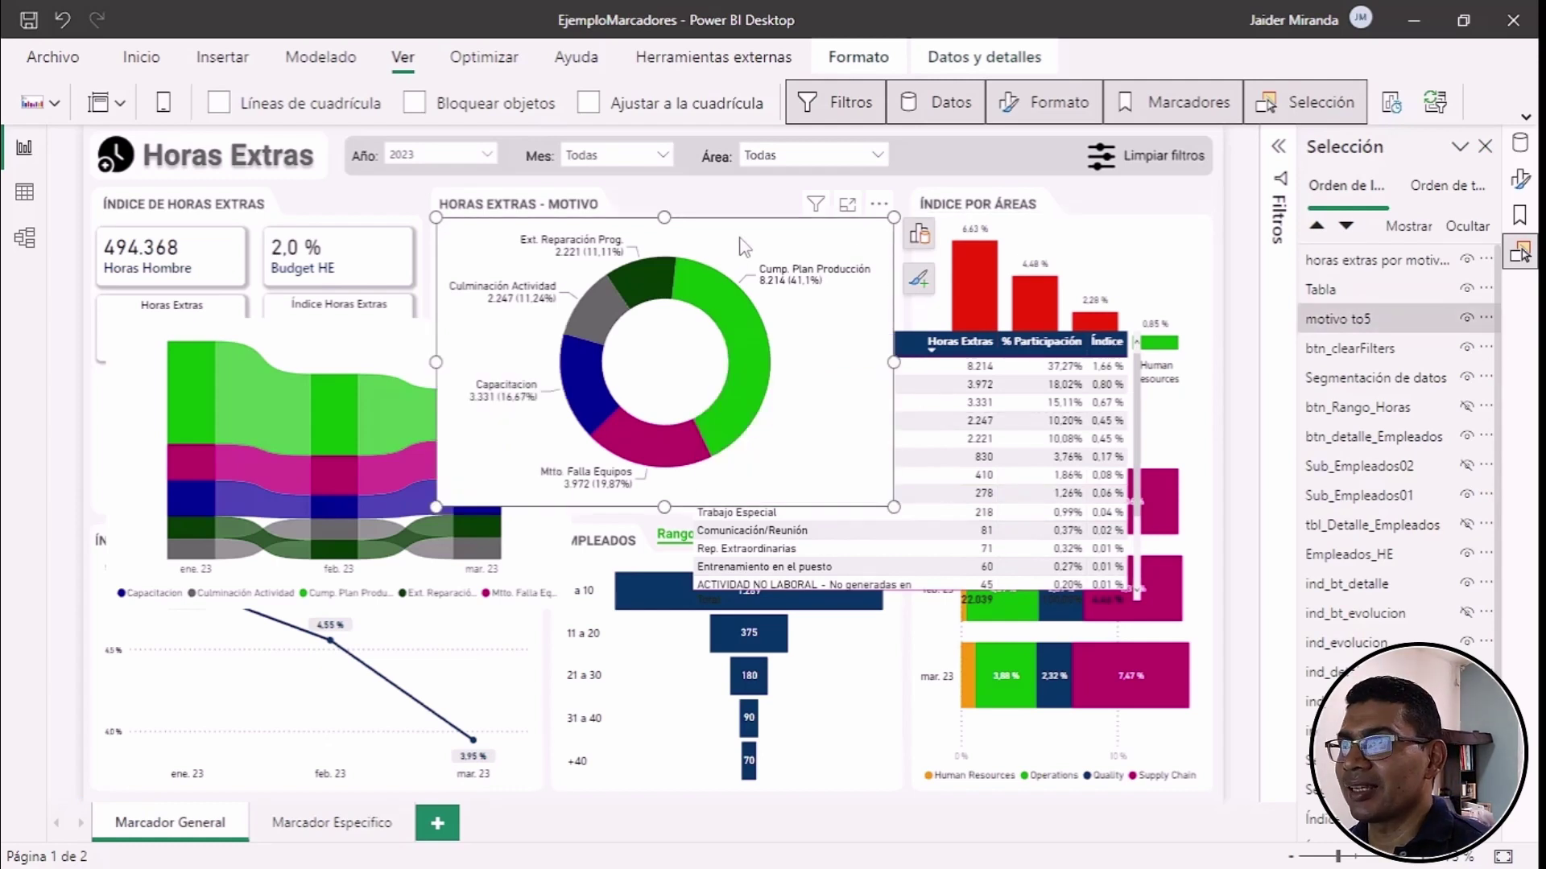
Step: Rename the ribbon chart "motivo_evolucion" in the selection list
left_click(402, 340)
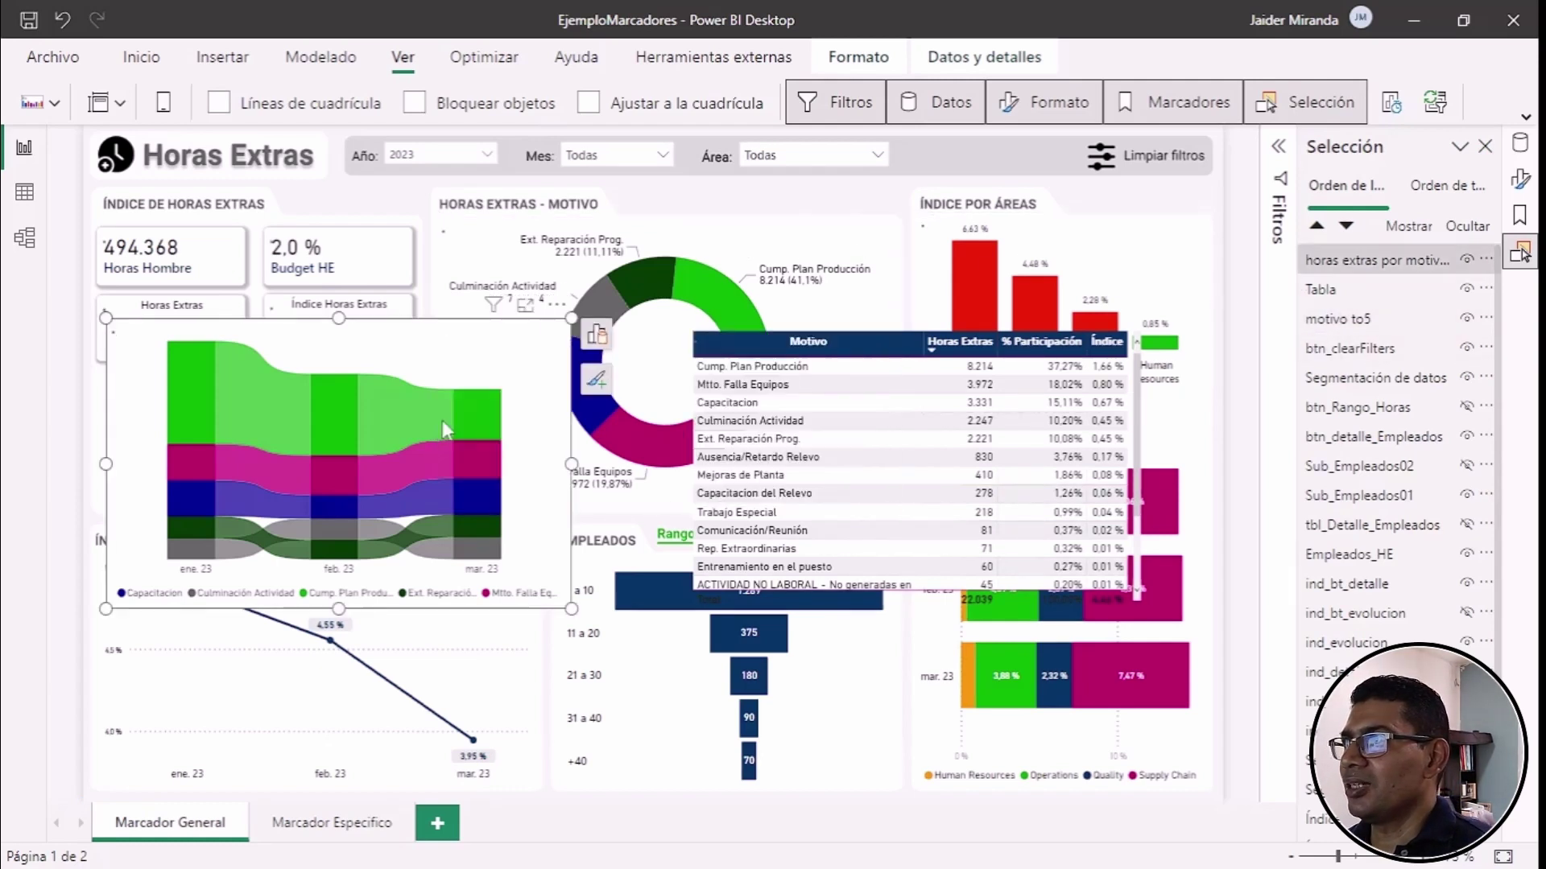
double_click(1395, 262)
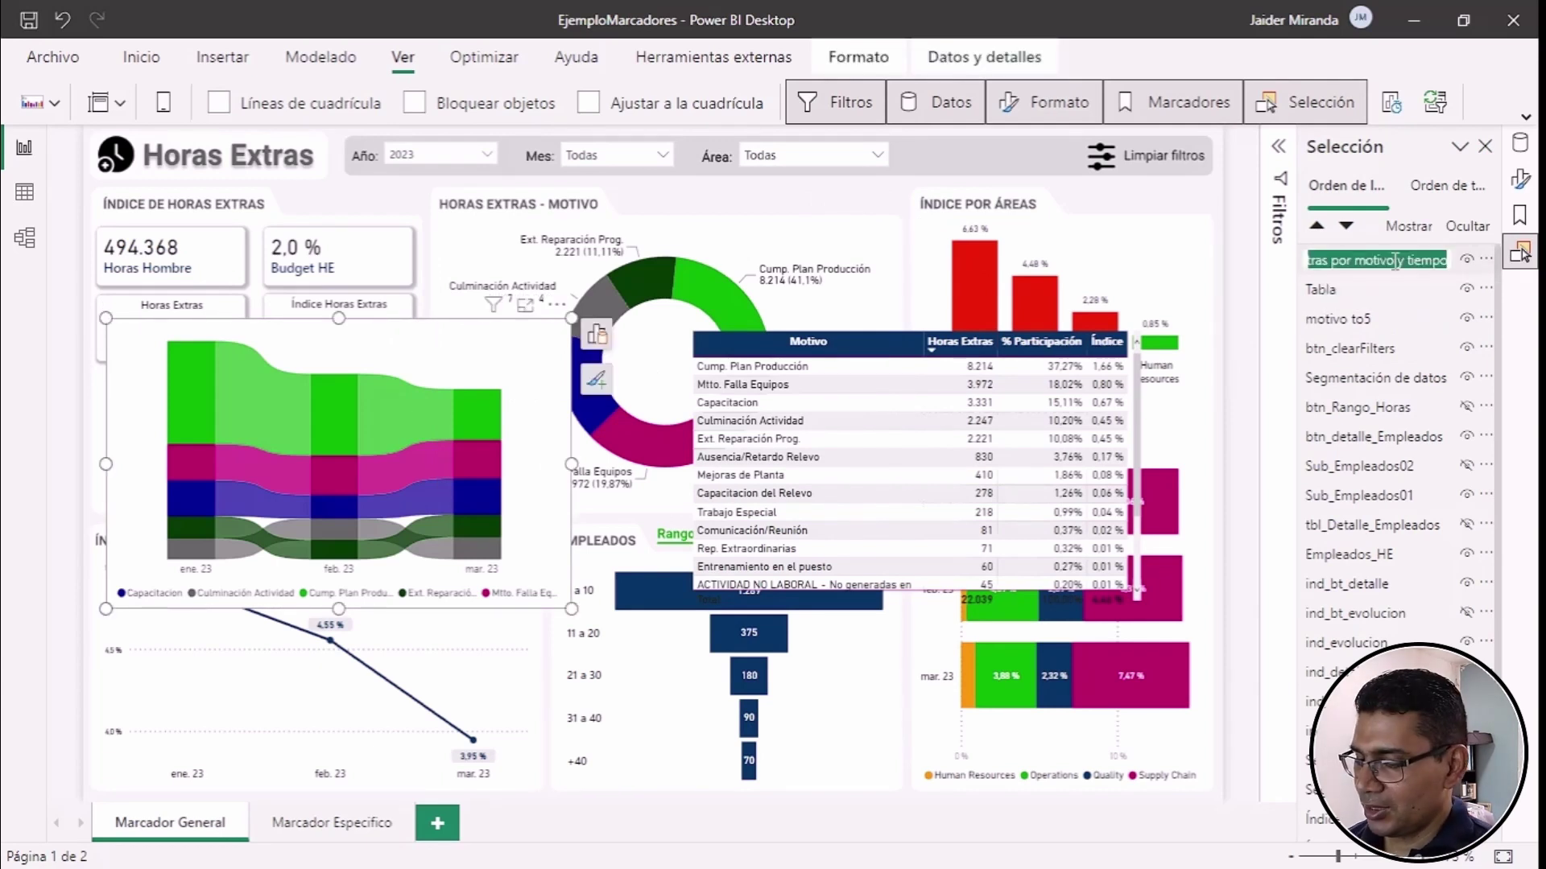
type("mo")
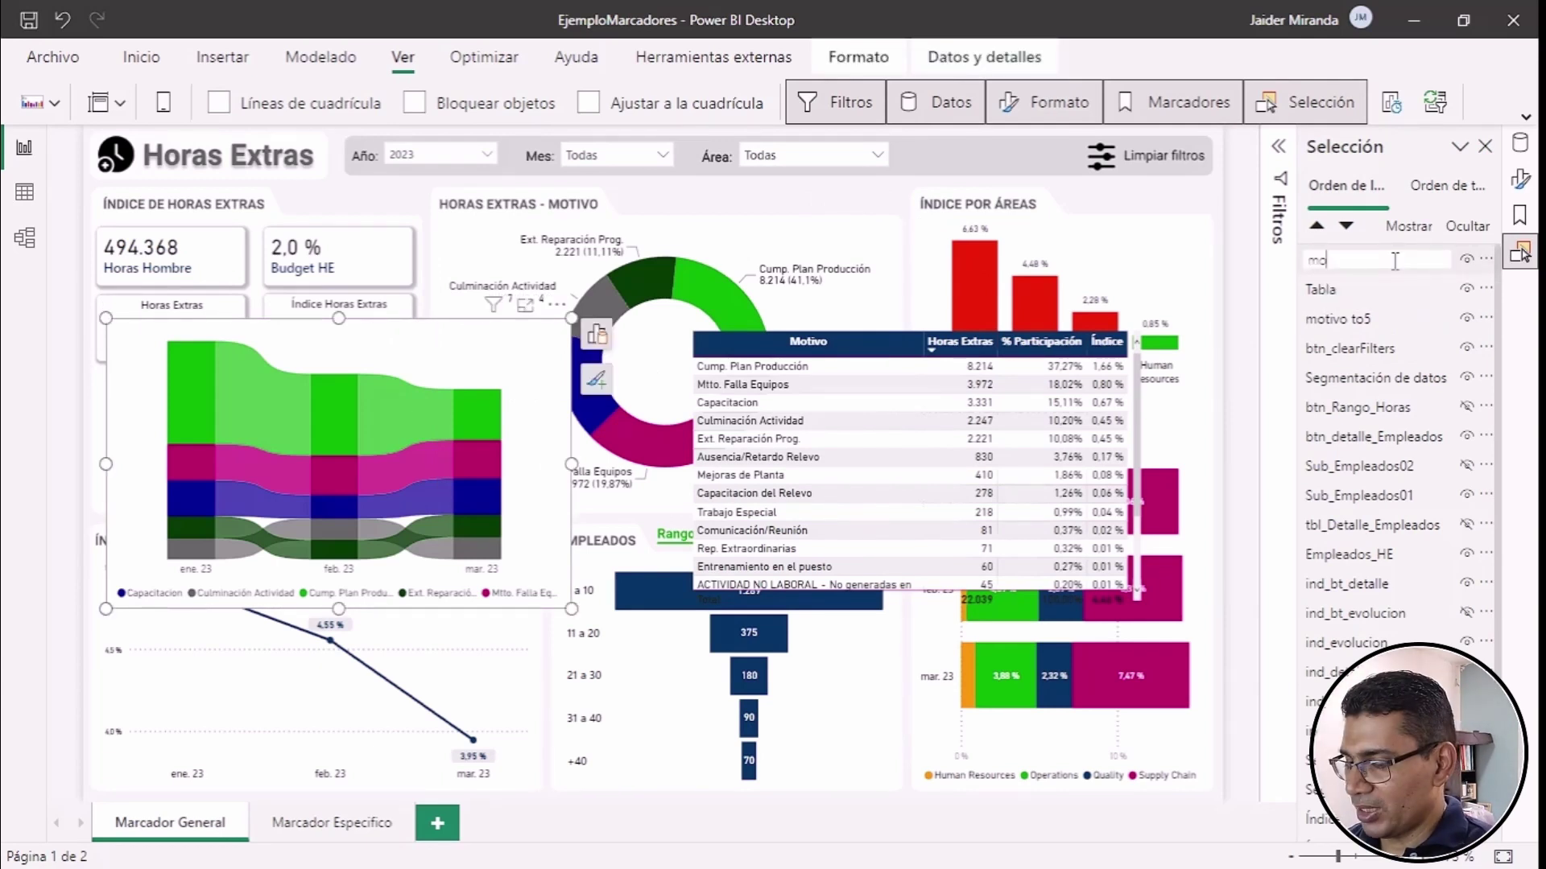
type("tivo_e")
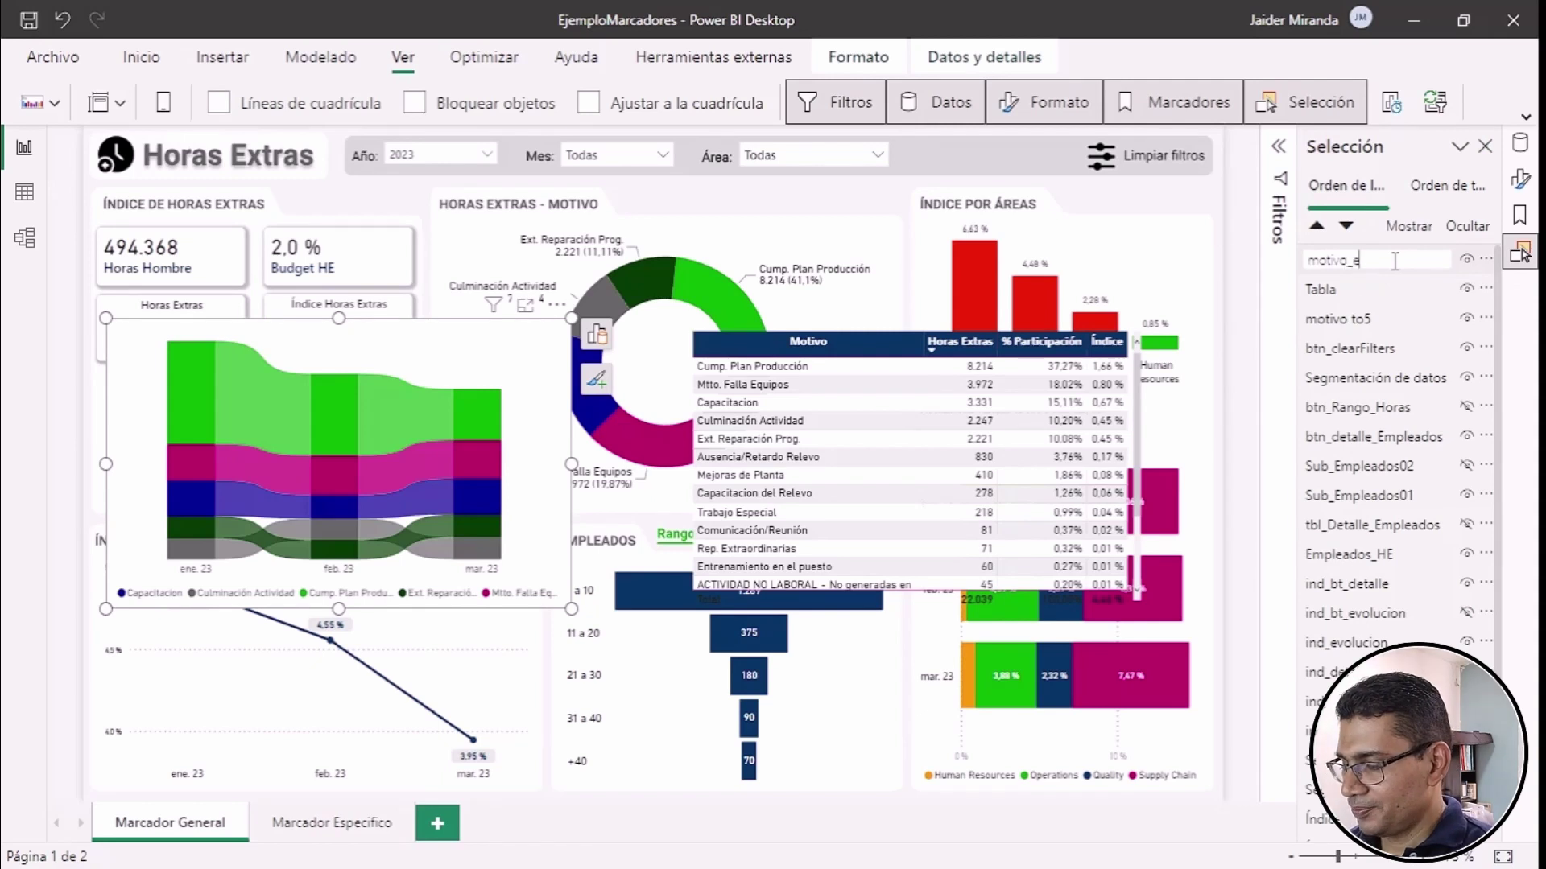
type("volucion")
key("Return")
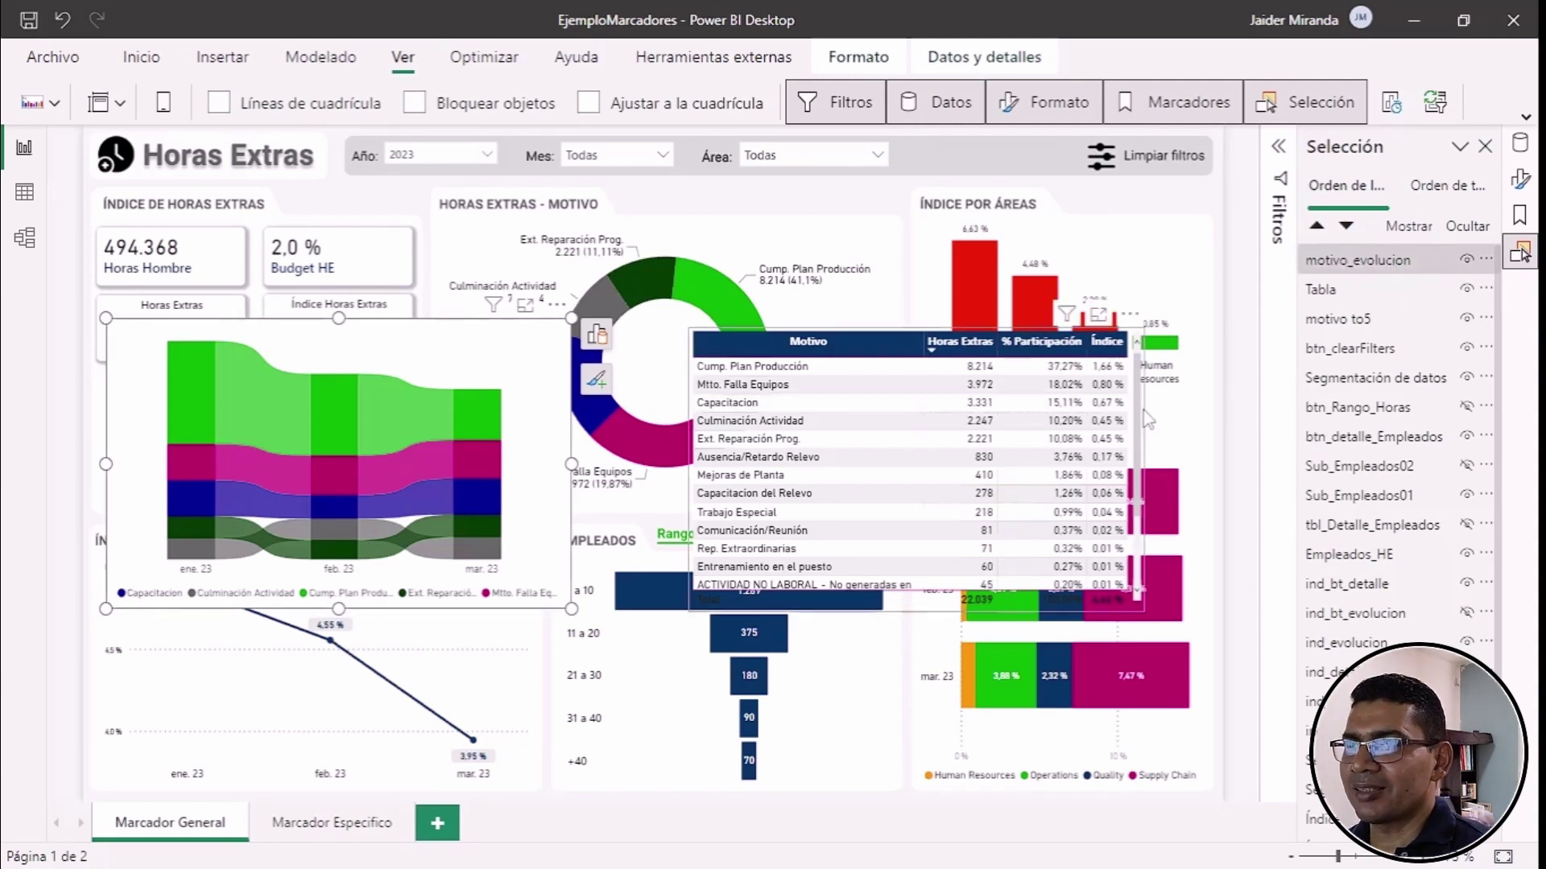
Step: Rename the motivo table "motivo_detalle" in the selection list
left_click(1336, 290)
double_click(1344, 292)
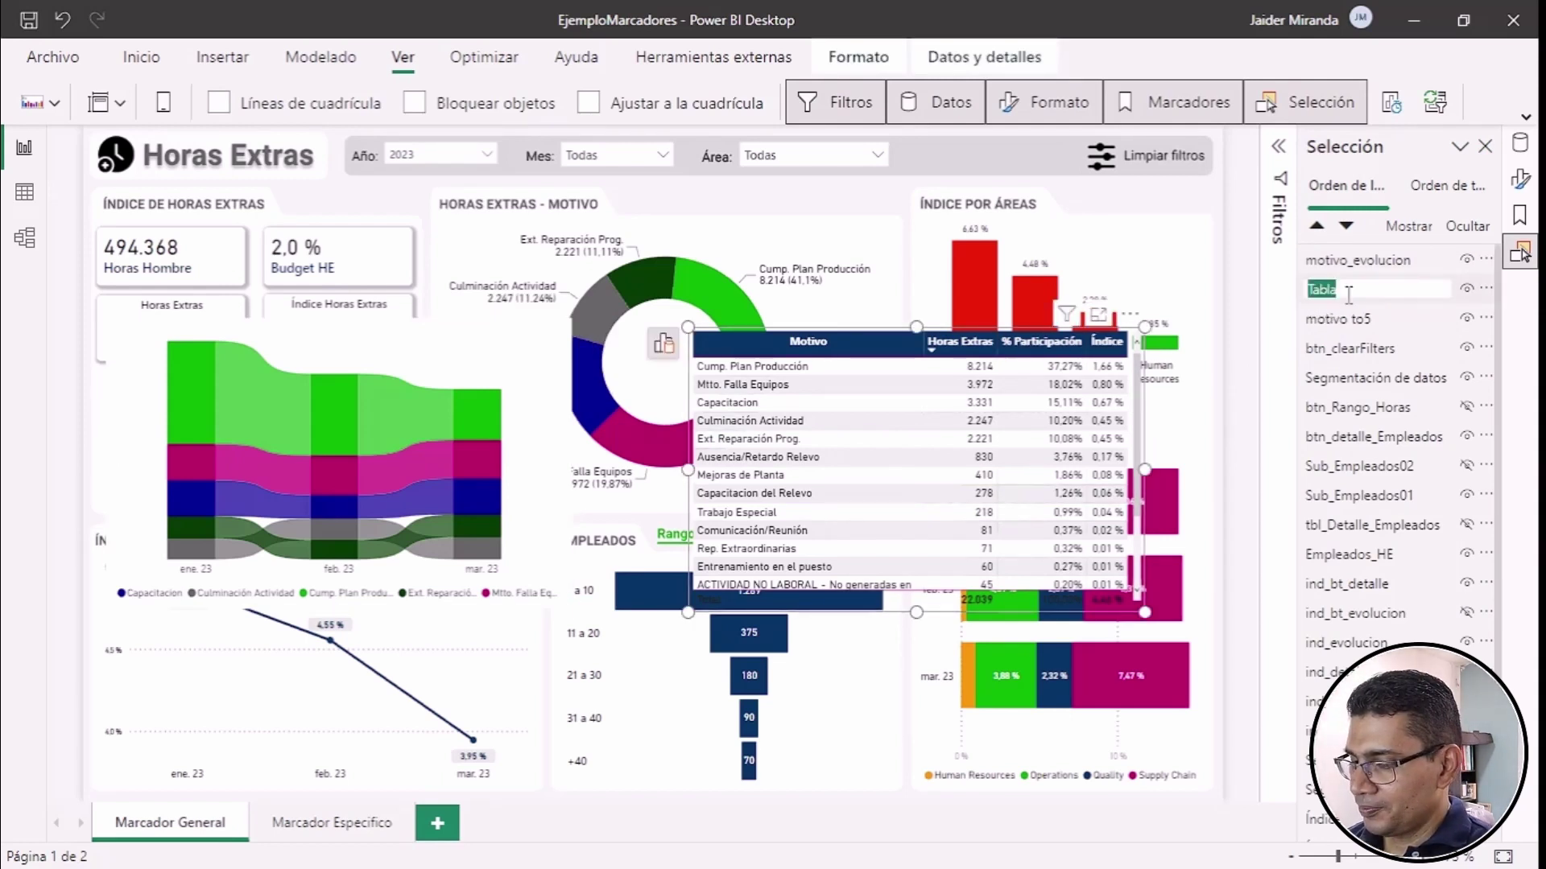
type("motivo_de")
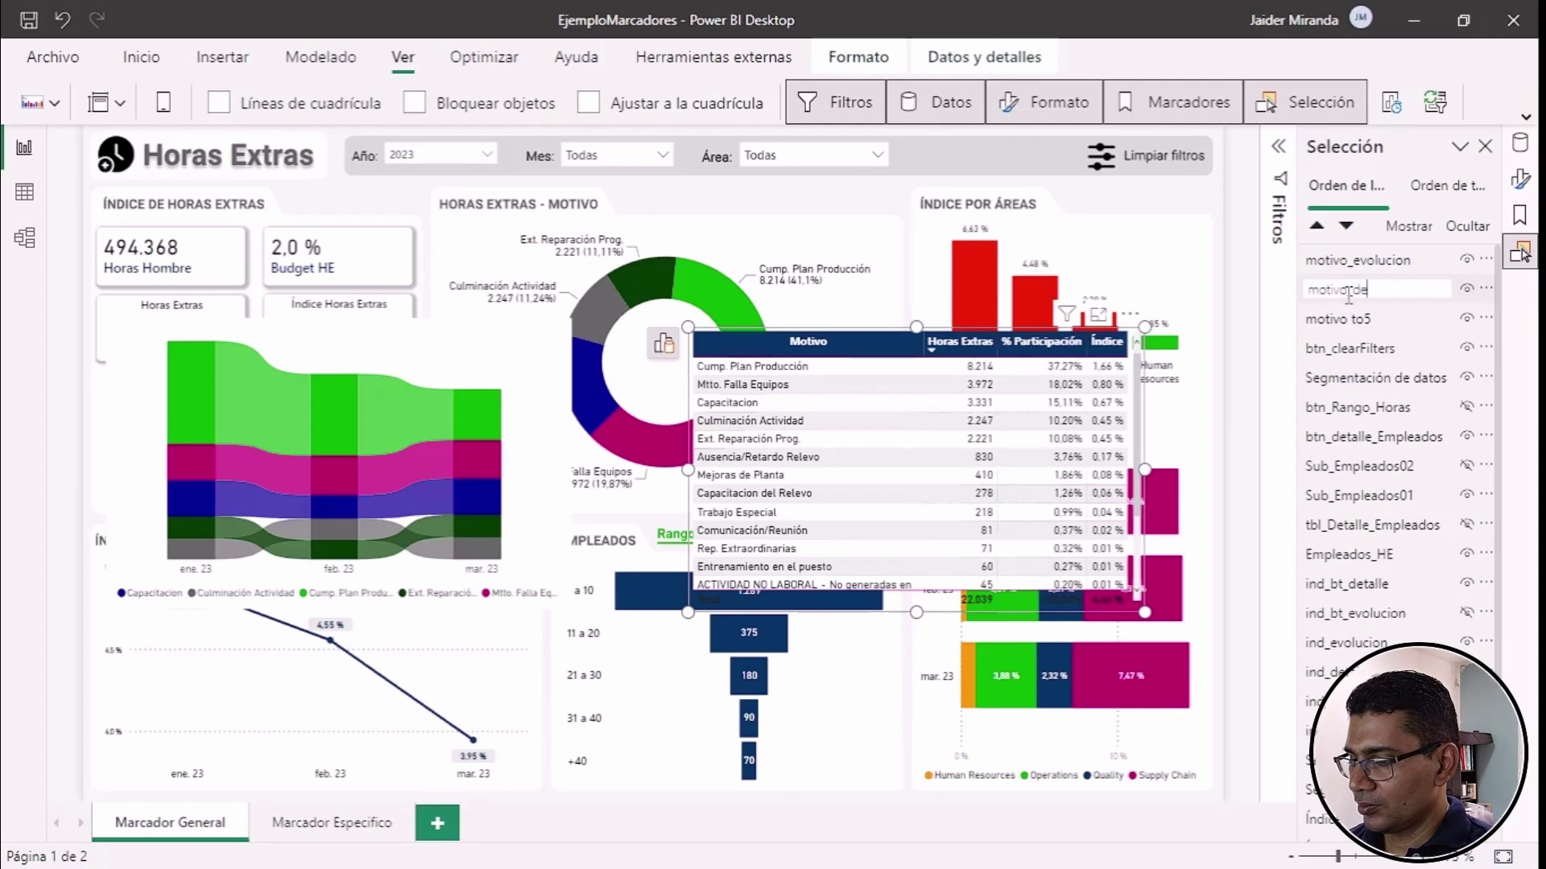
type("talle")
key("Return")
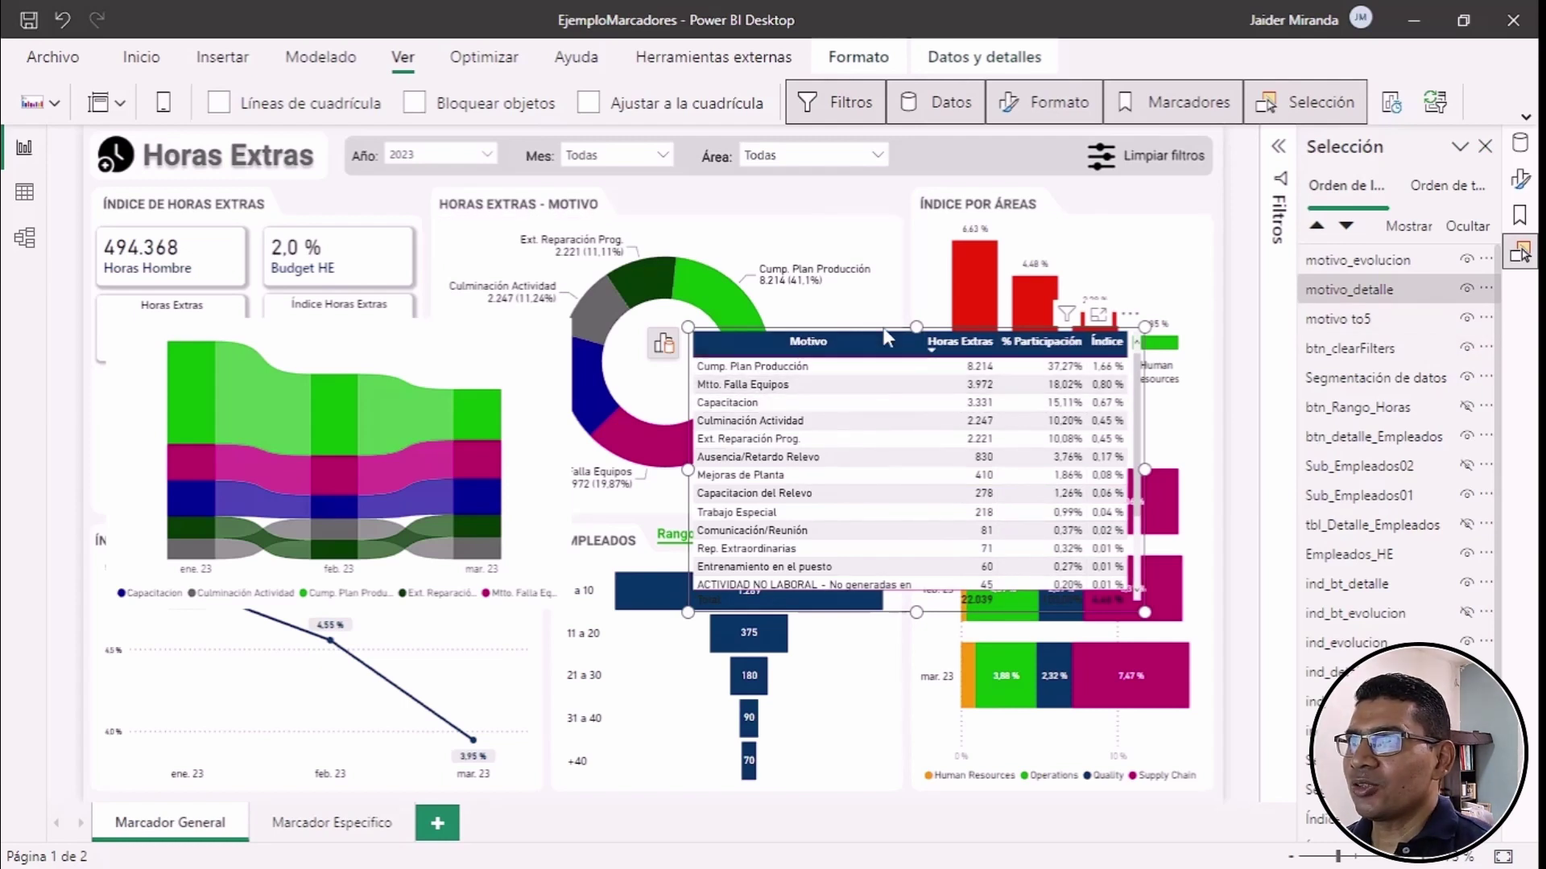
Step: Stack the motivo table and the ribbon chart over the donut chart inside the HORAS EXTRAS - MOTIVO card
left_click_drag(885, 356, 630, 224)
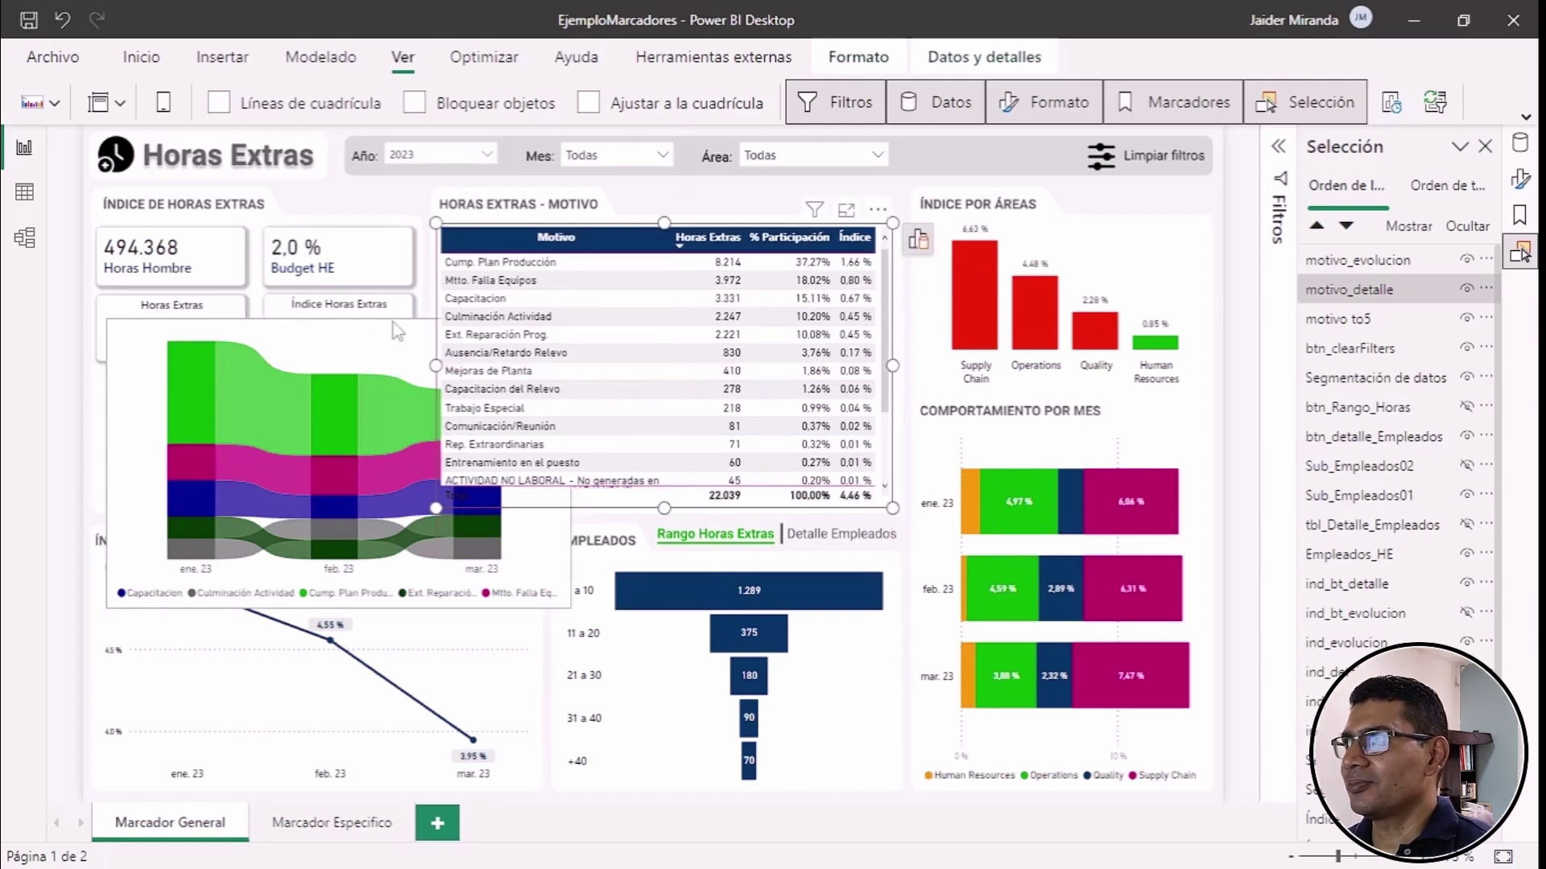
left_click_drag(397, 330, 677, 256)
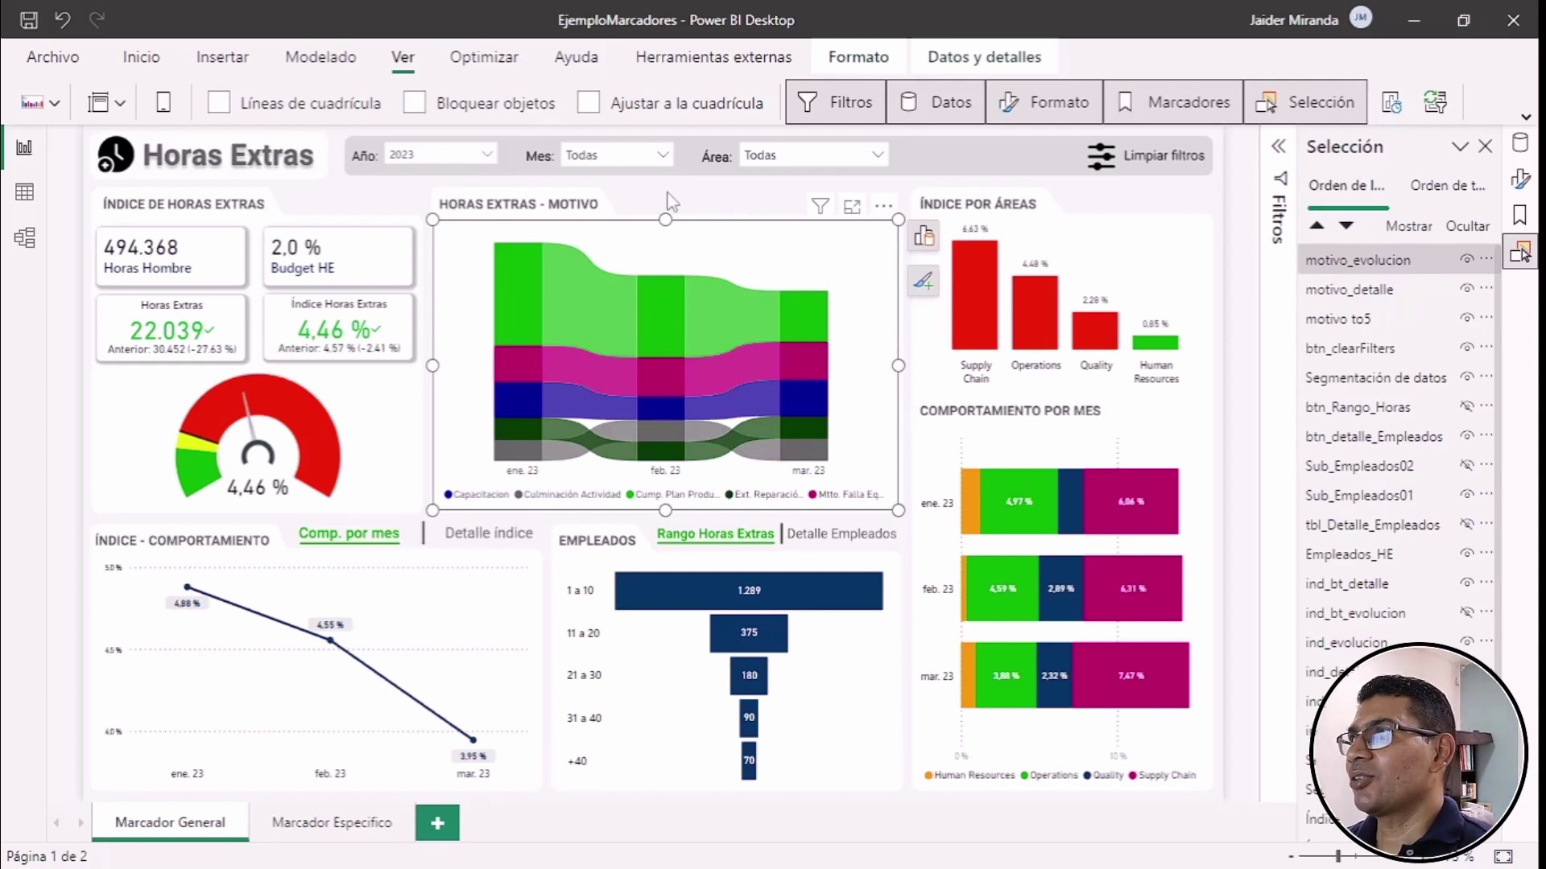
Step: Insert a blank button and place it in the header area beside the HORAS EXTRAS - MOTIVO title
left_click(219, 57)
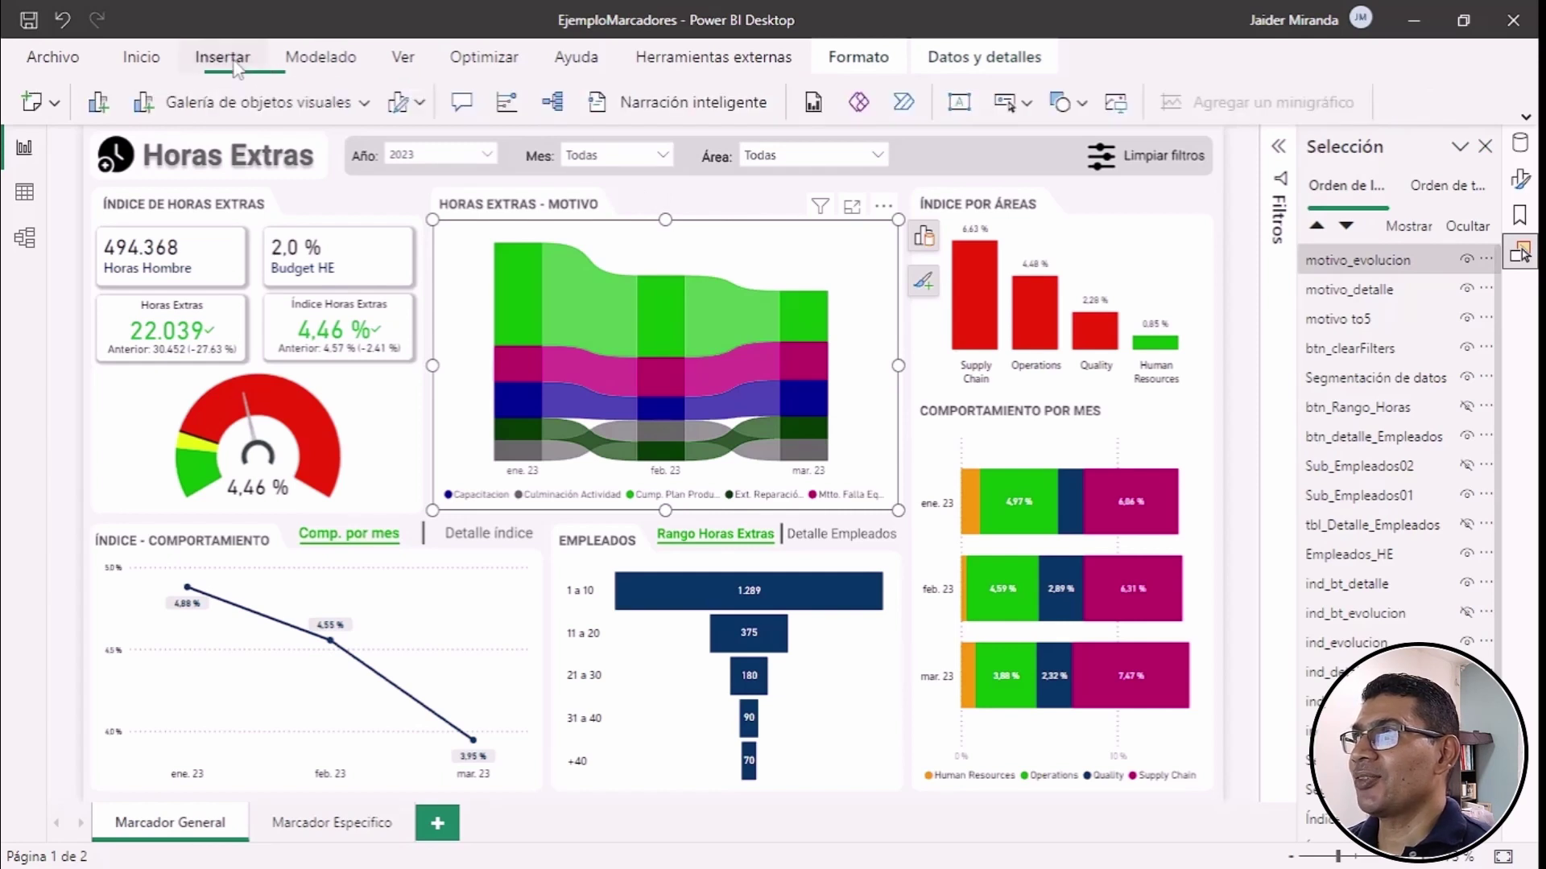
left_click(1028, 104)
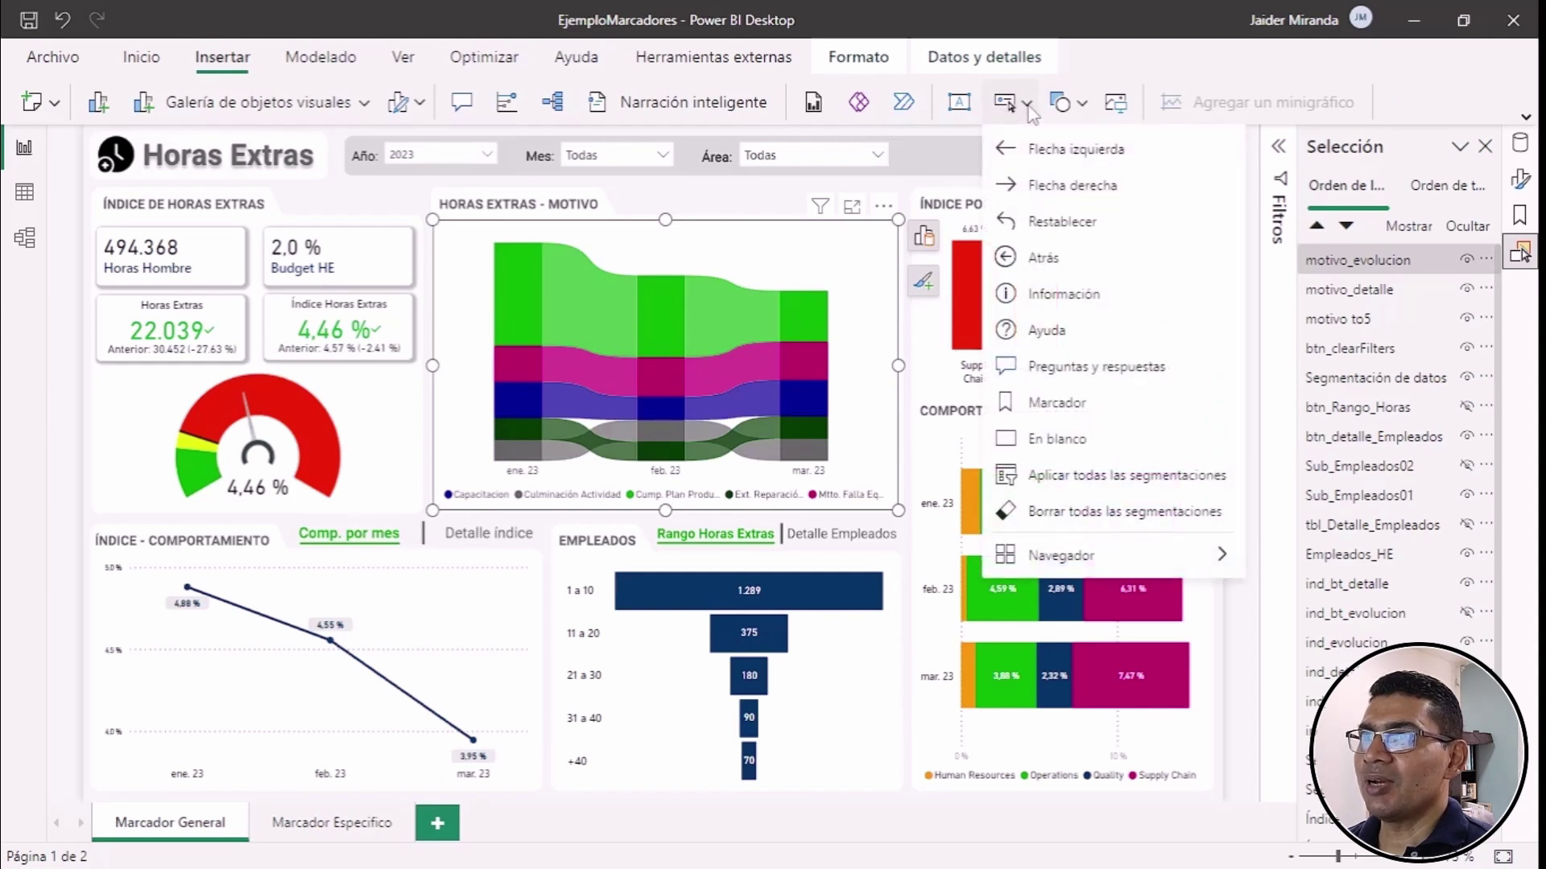
left_click(1057, 441)
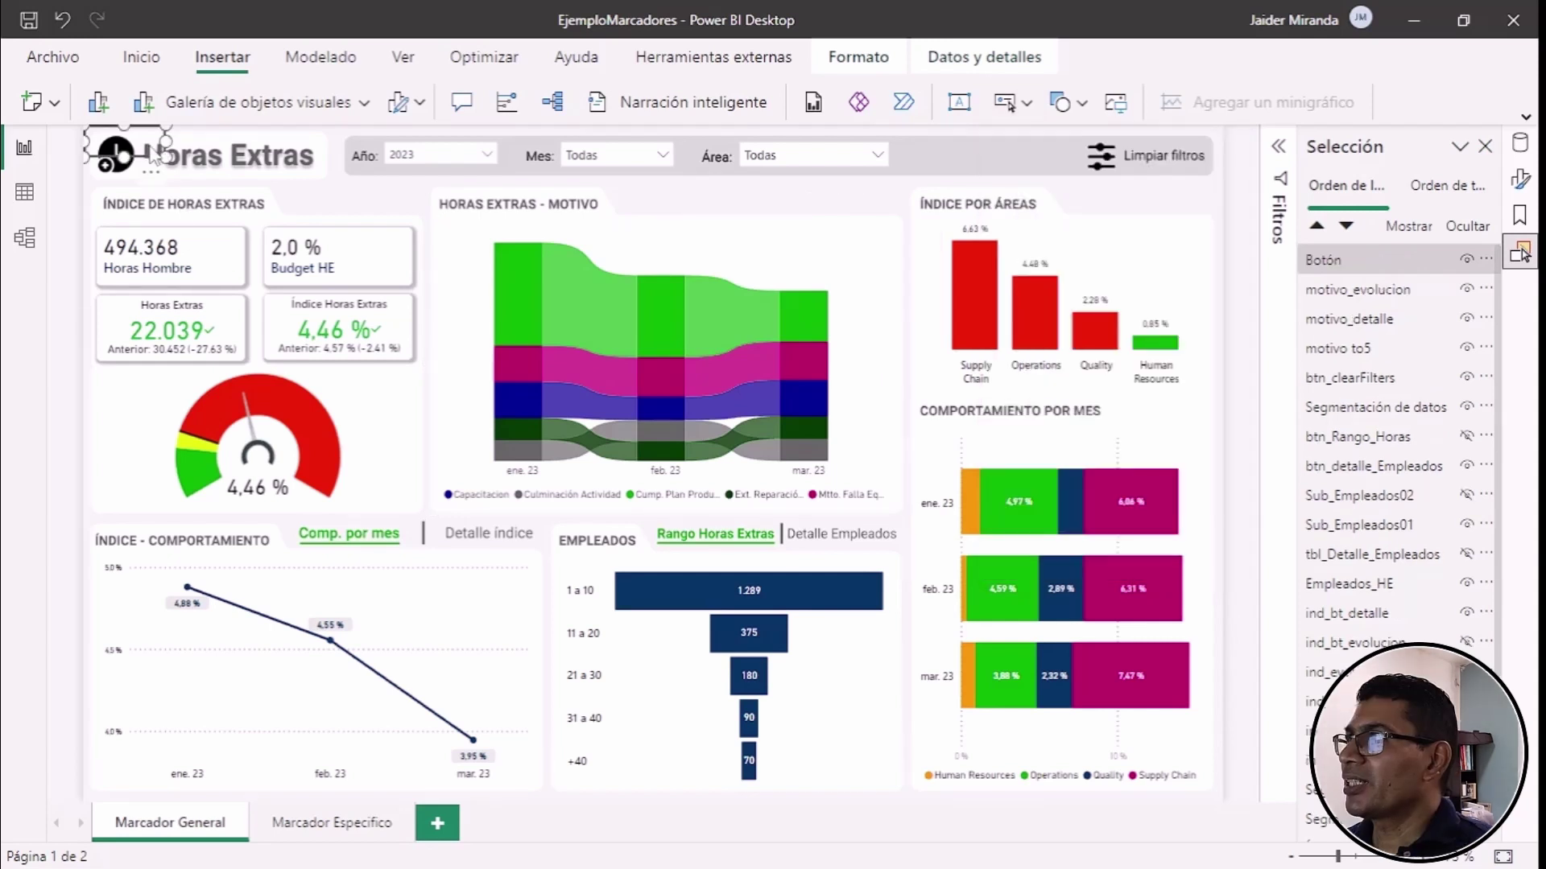
left_click_drag(145, 156, 692, 207)
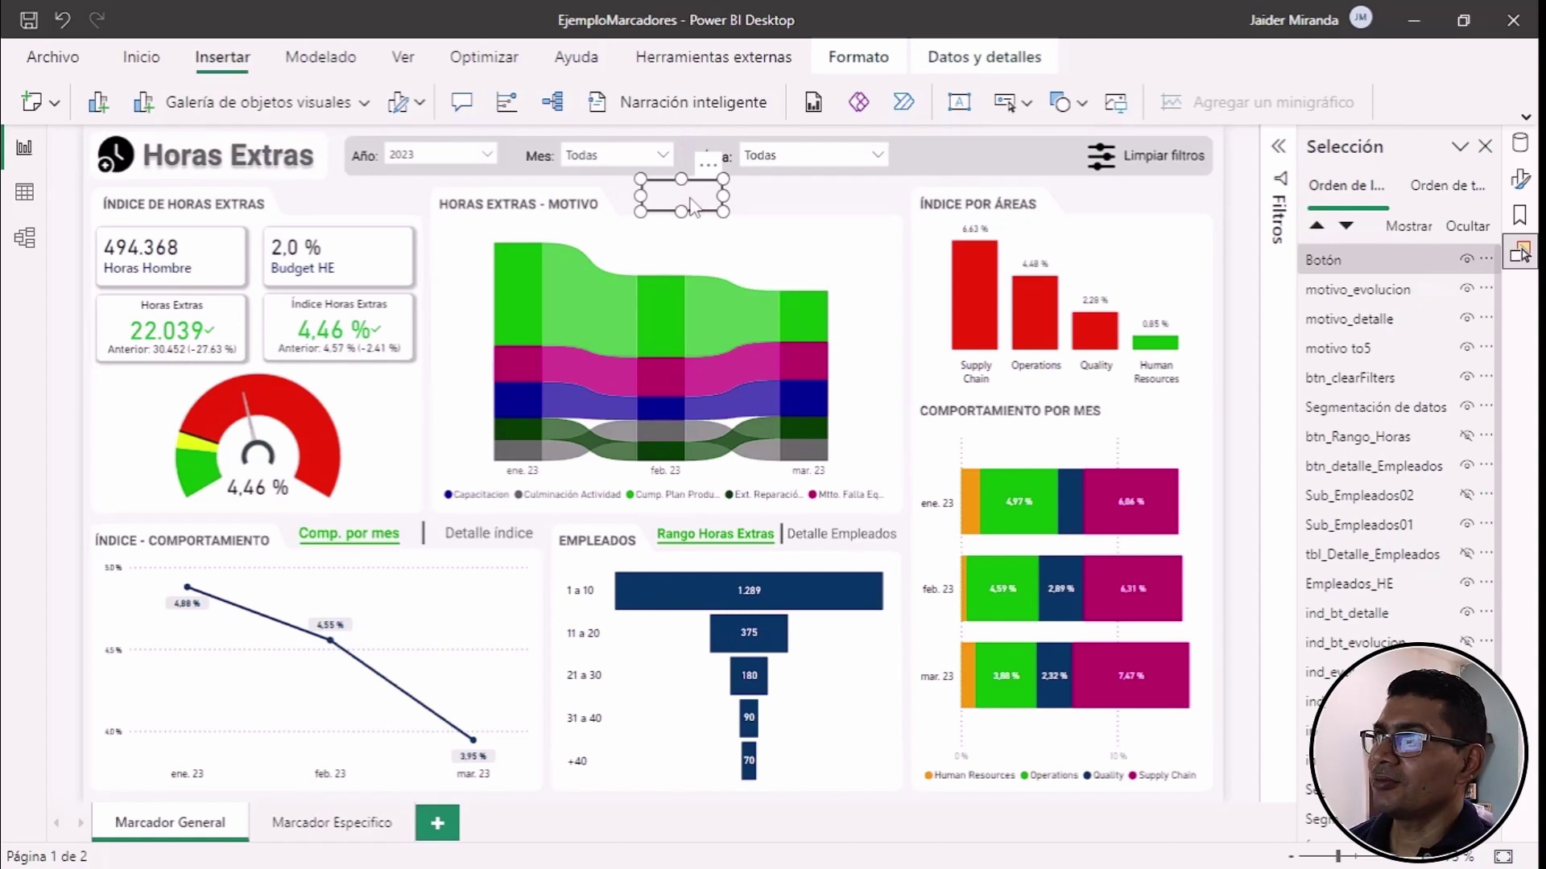
Step: Copy the blank button and paste five duplicates of it
key("ctrl+c")
key("ctrl+v")
key("ctrl+v")
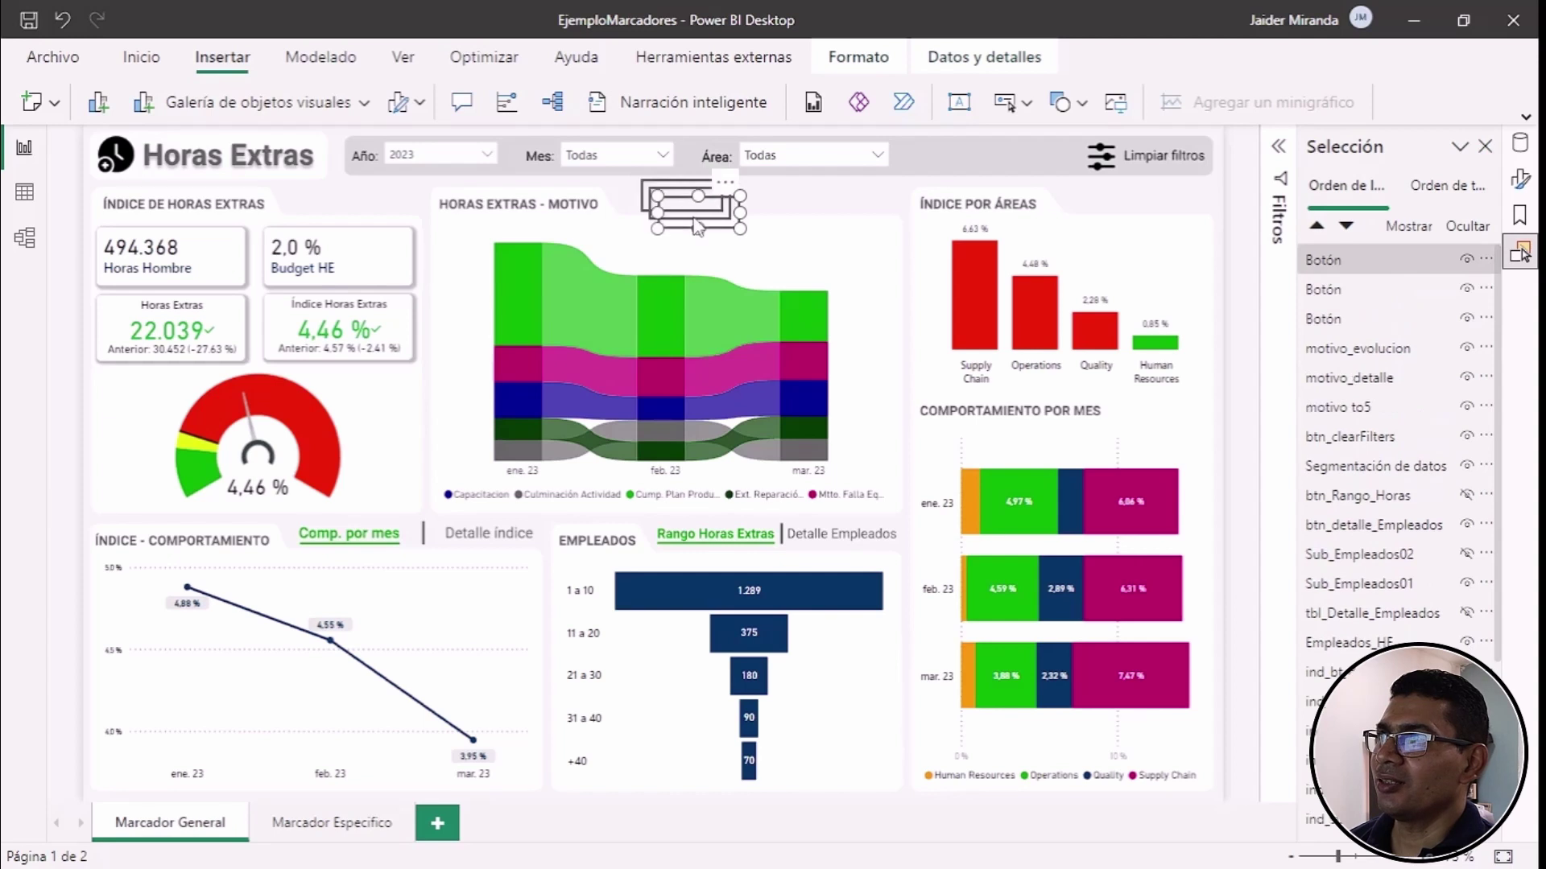
key("ctrl+v")
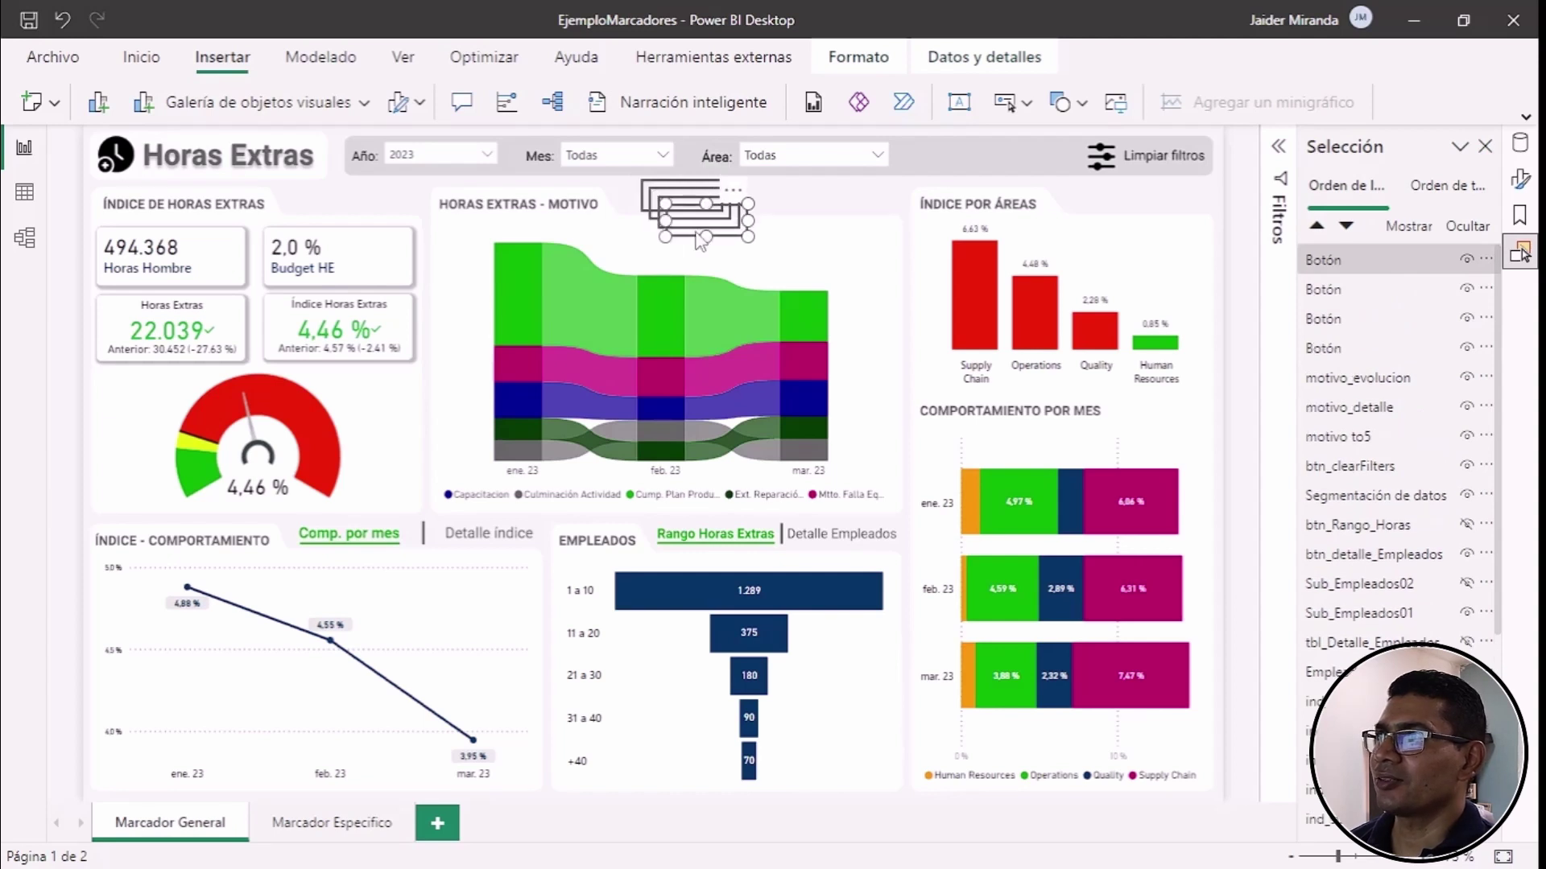
key("ctrl+v")
key("ctrl+v")
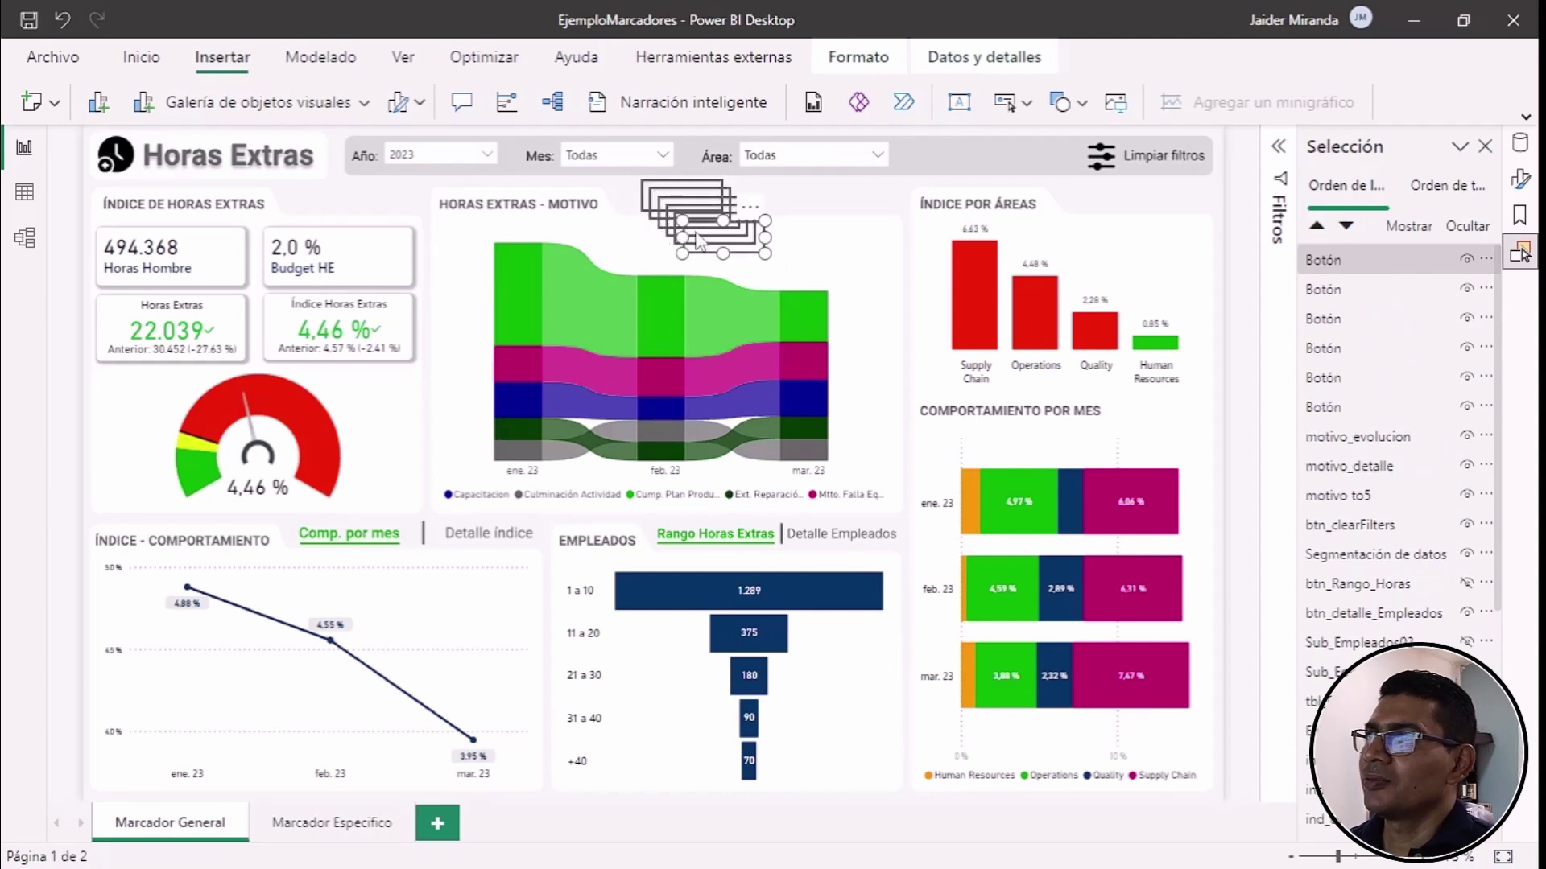
Step: Spread the six stacked blank buttons into two rows of three across the HORAS EXTRAS - MOTIVO header area
left_click_drag(744, 249, 883, 241)
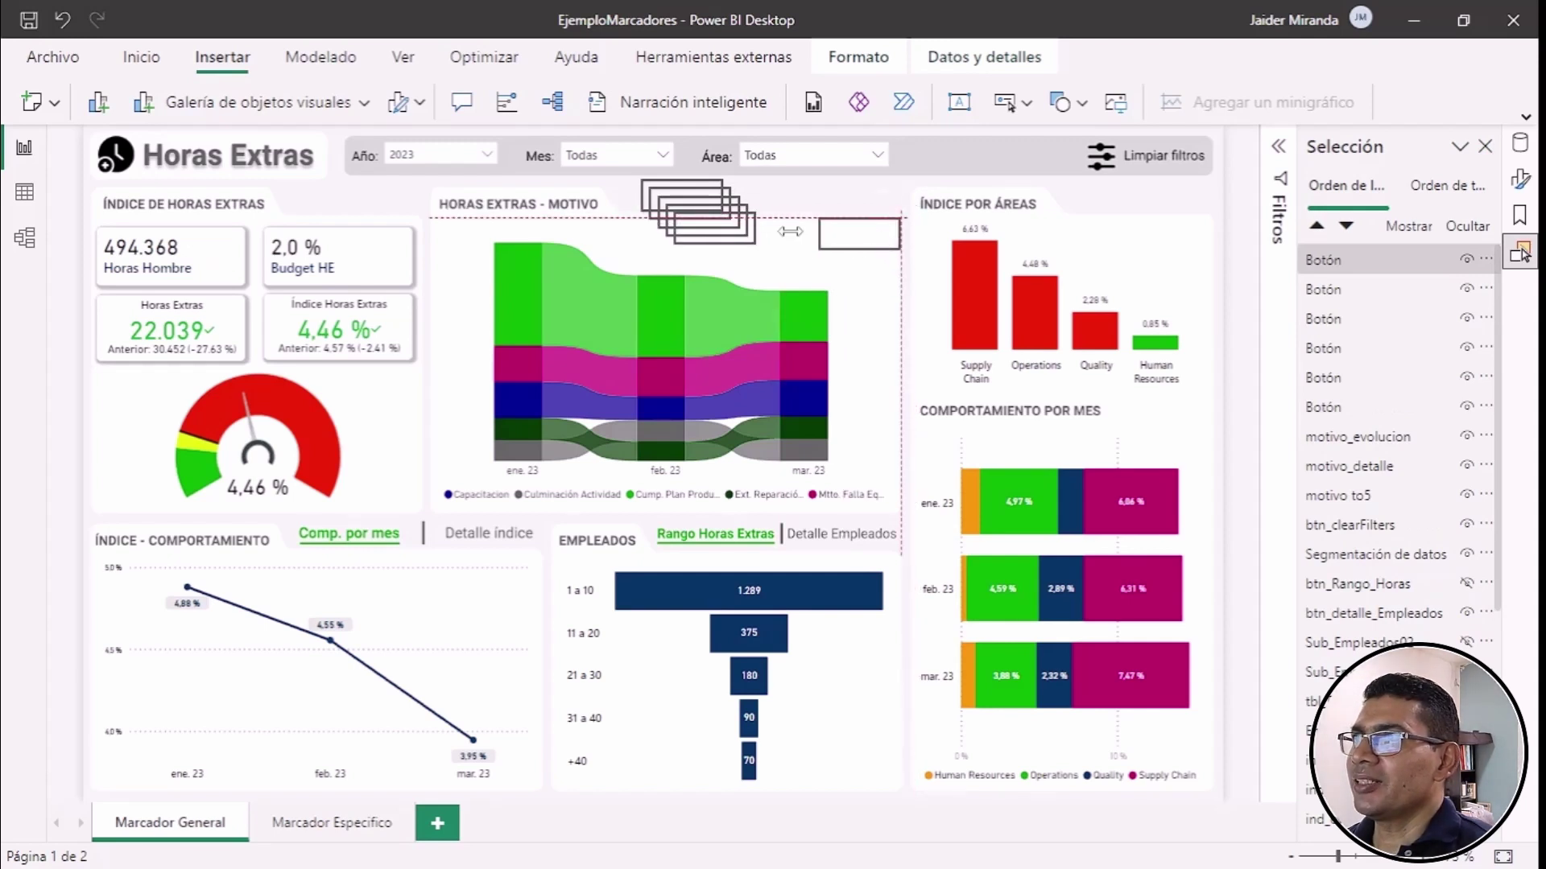
left_click_drag(715, 240, 860, 206)
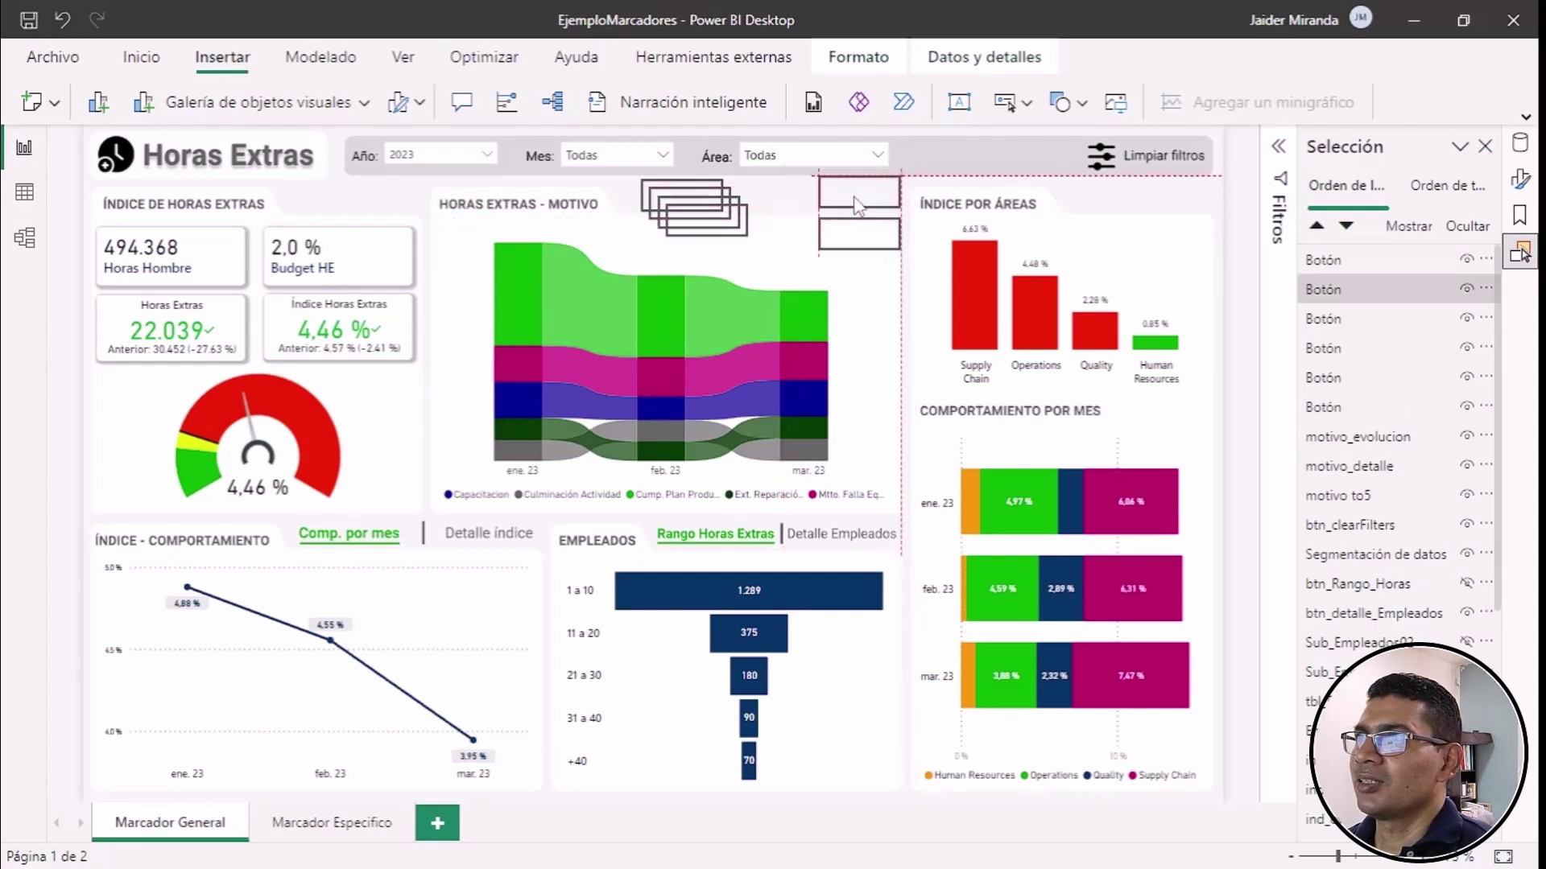
left_click_drag(719, 225, 667, 202)
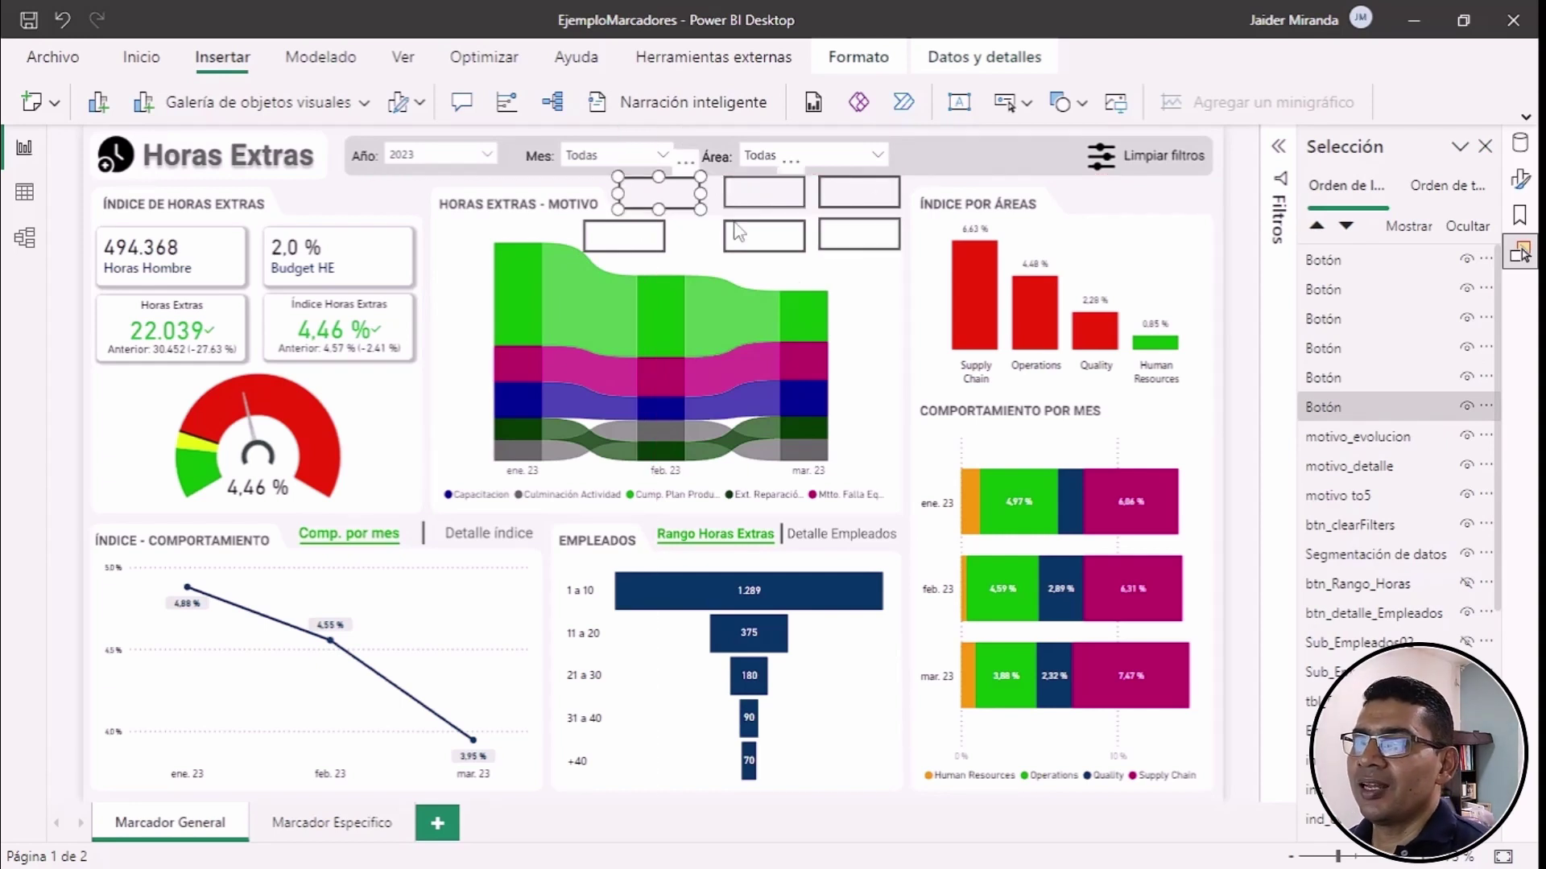
Step: Turn on the text of the first upper-row button and set it to "Top 5"
left_click(1520, 179)
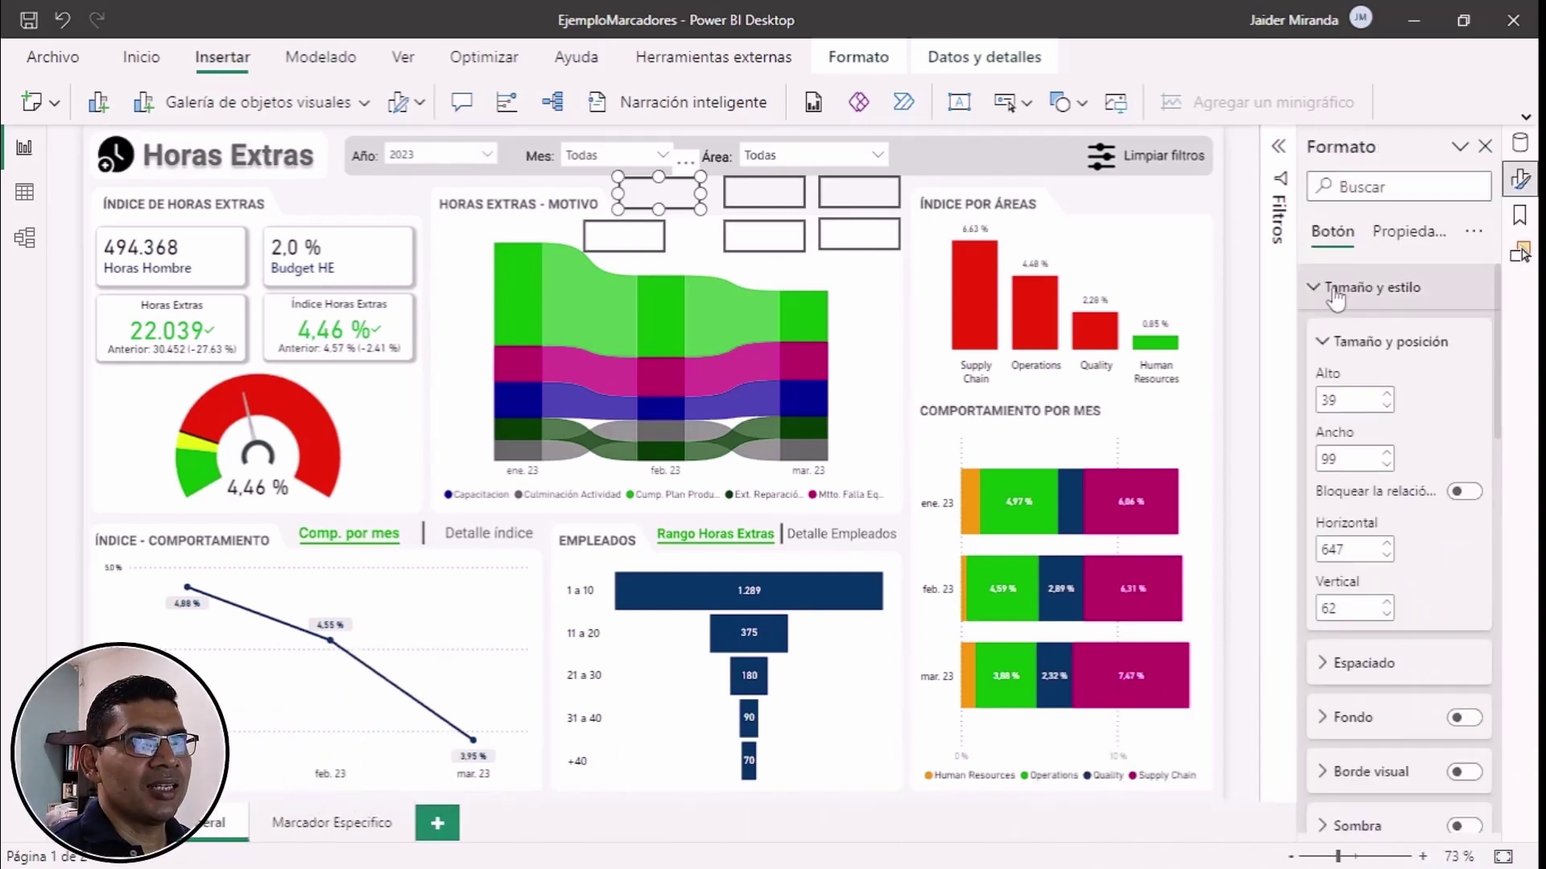
left_click(1360, 287)
scroll(1373, 363, "up", 2)
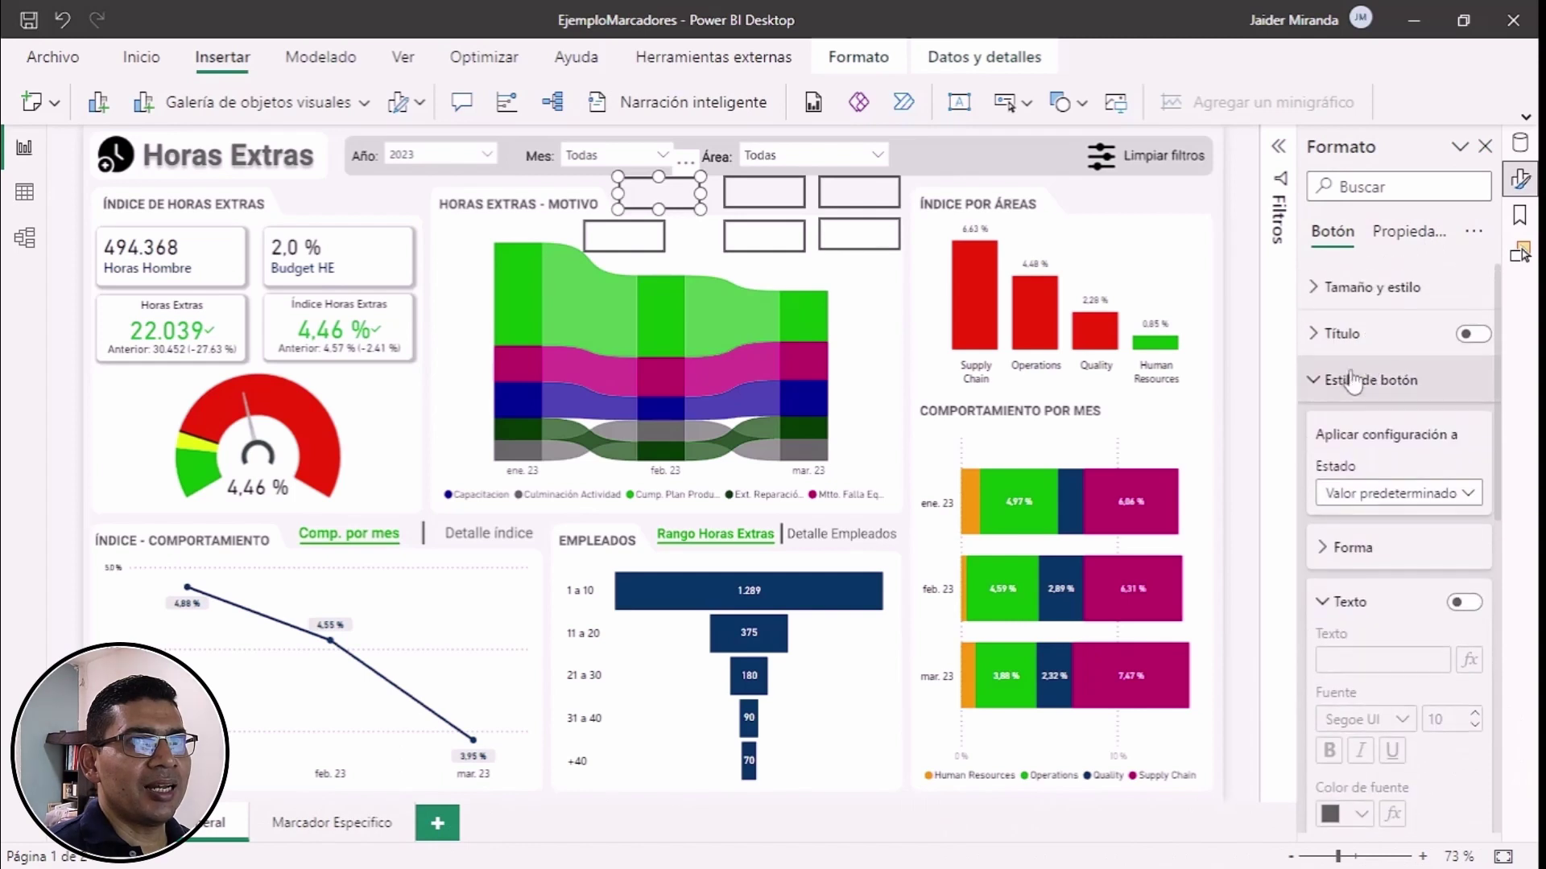
scroll(1400, 403, "down", 2)
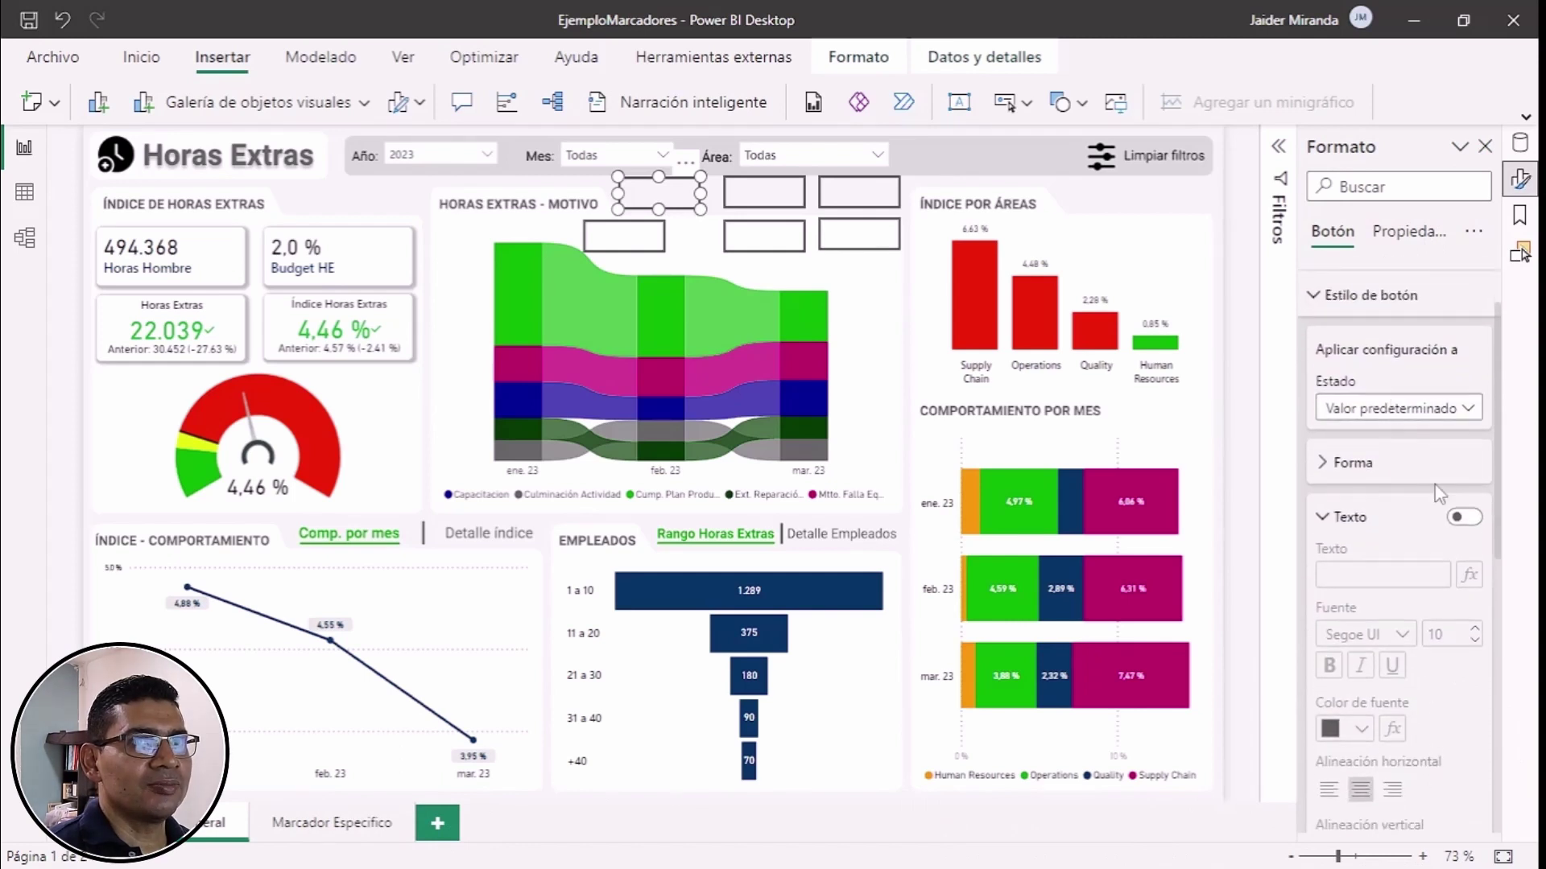
left_click(1463, 517)
scroll(1441, 515, "down", 2)
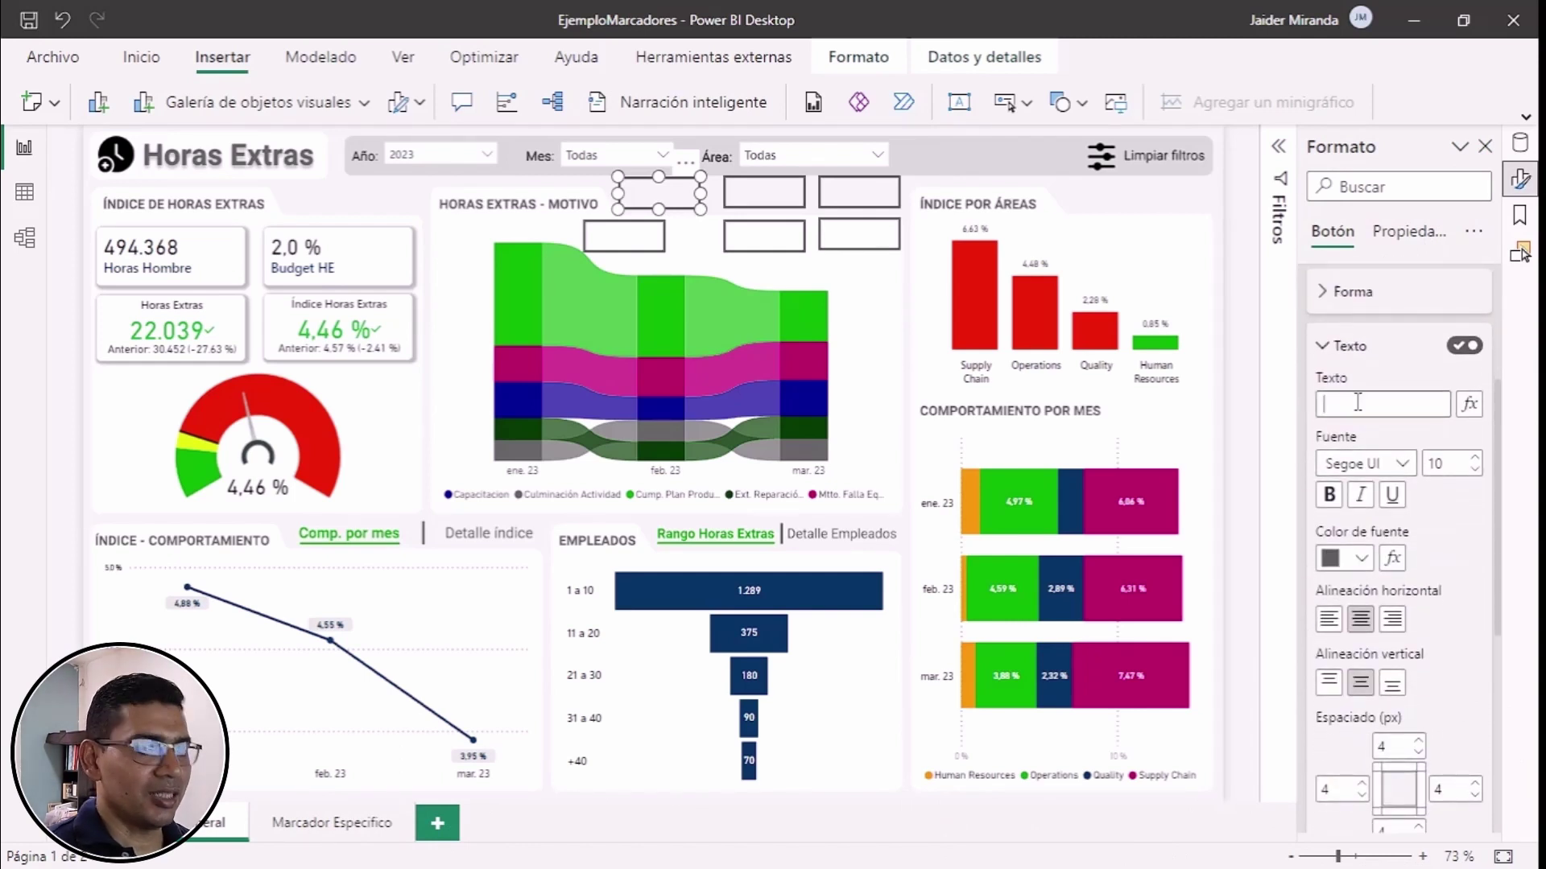
type("Top 5")
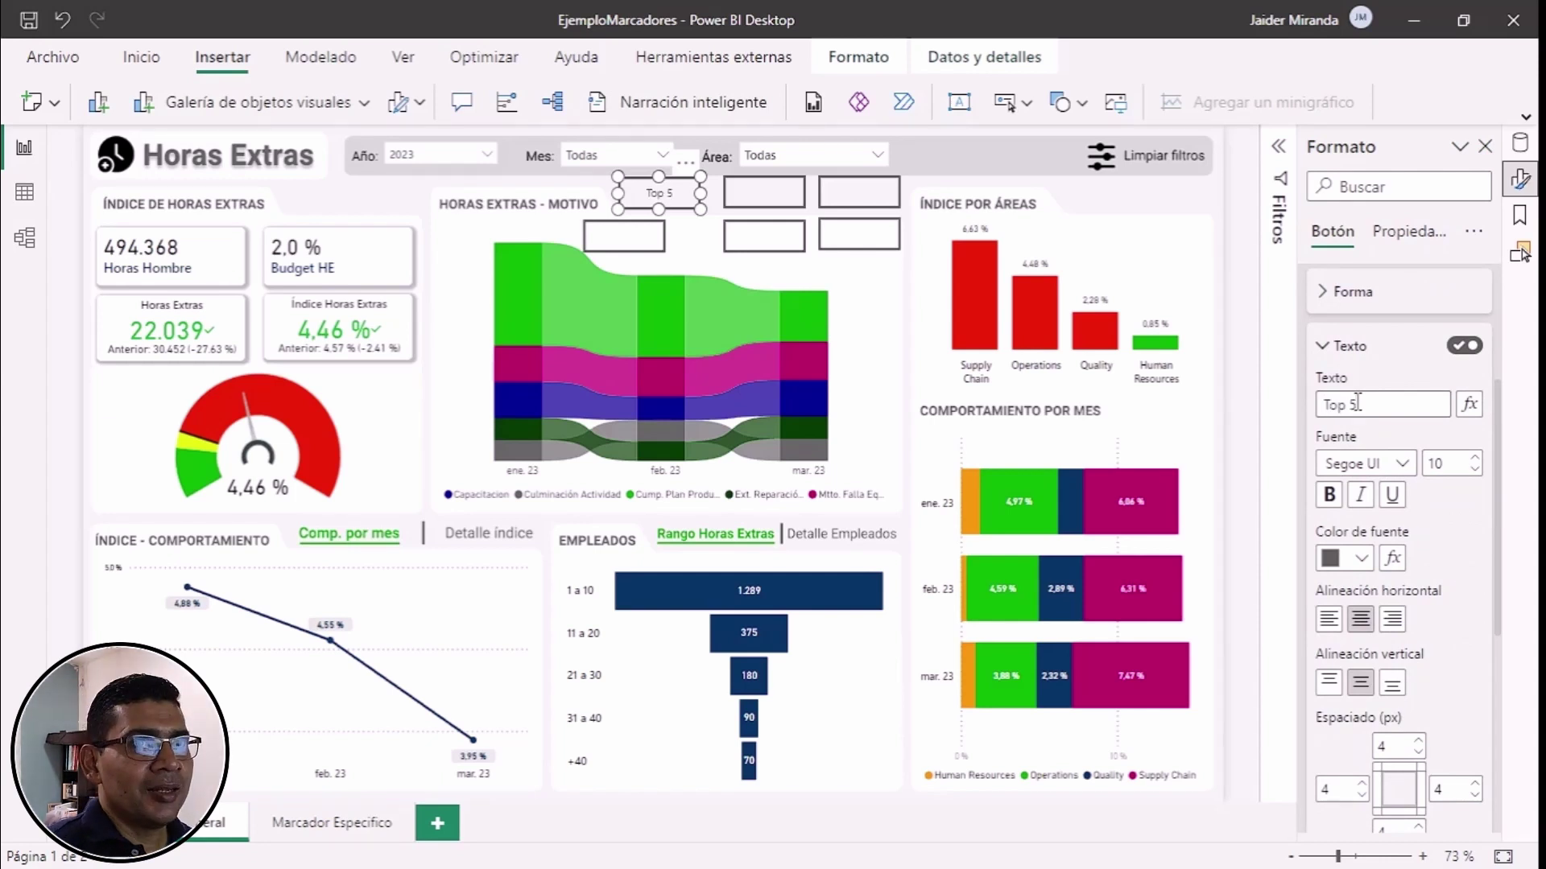
Step: Format the upper Top 5 button's text as Segoe UI Bold, size 12, in the recently used green
scroll(1368, 419, "down", 2)
left_click(1398, 385)
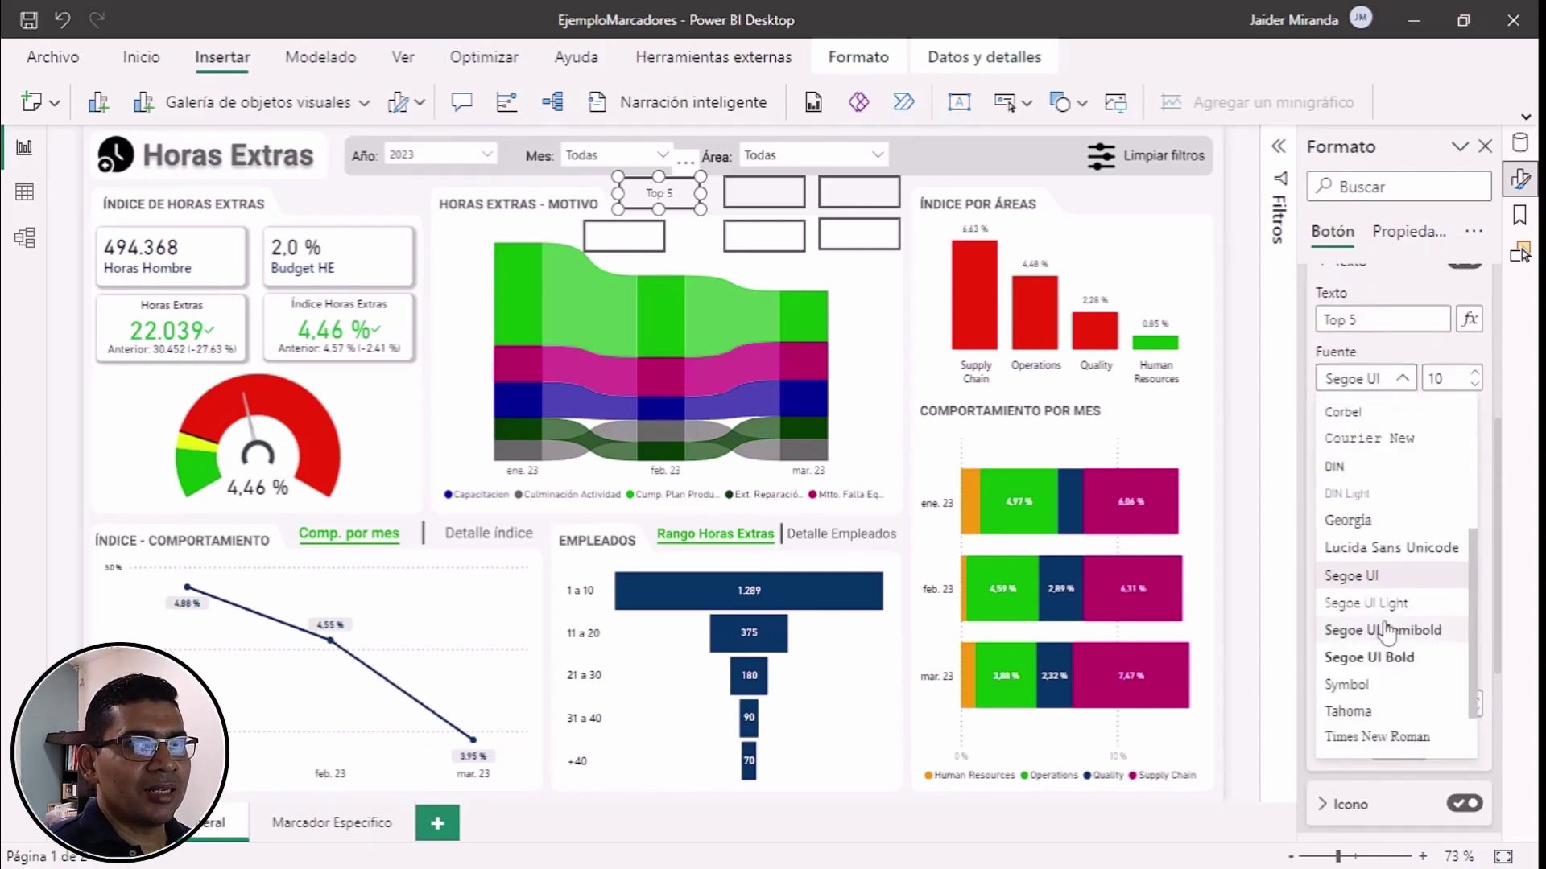
left_click(1383, 657)
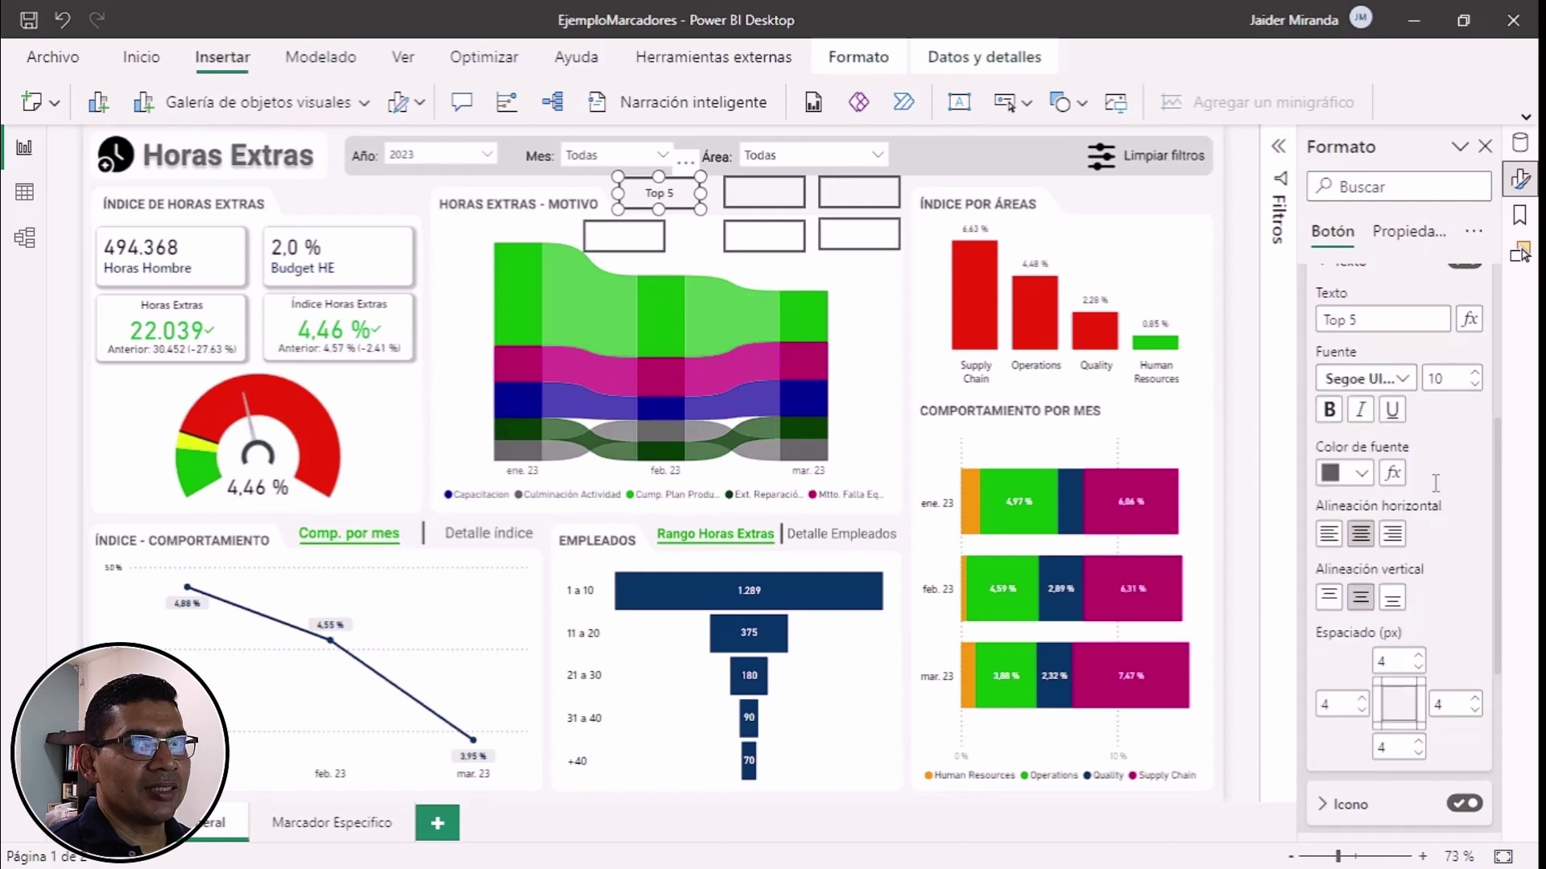
left_click(1476, 372)
left_click(1476, 373)
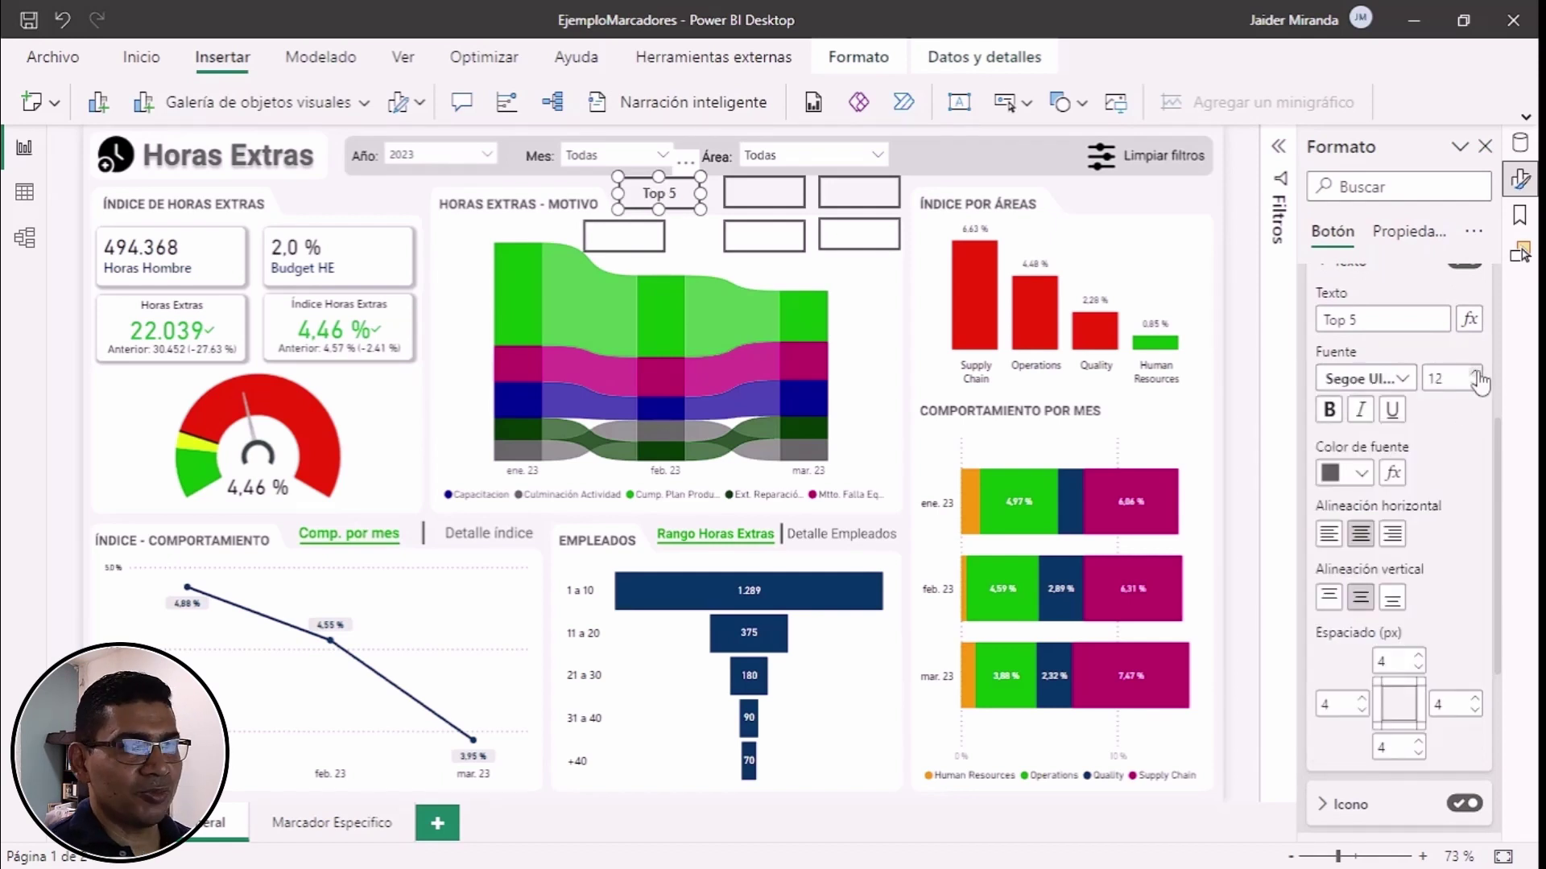
left_click(1360, 473)
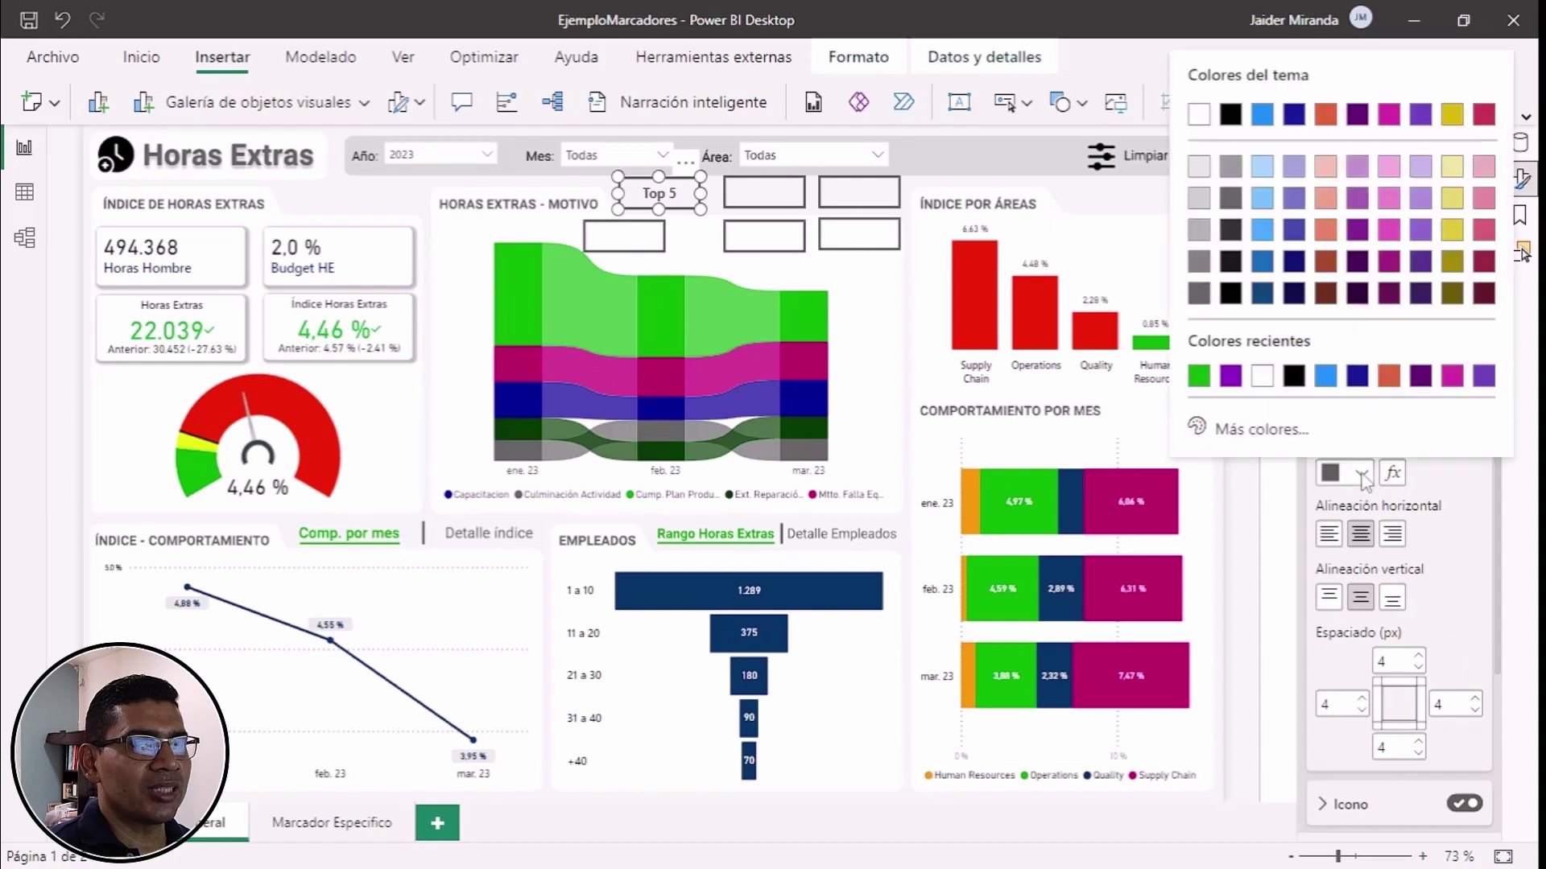
left_click(1199, 376)
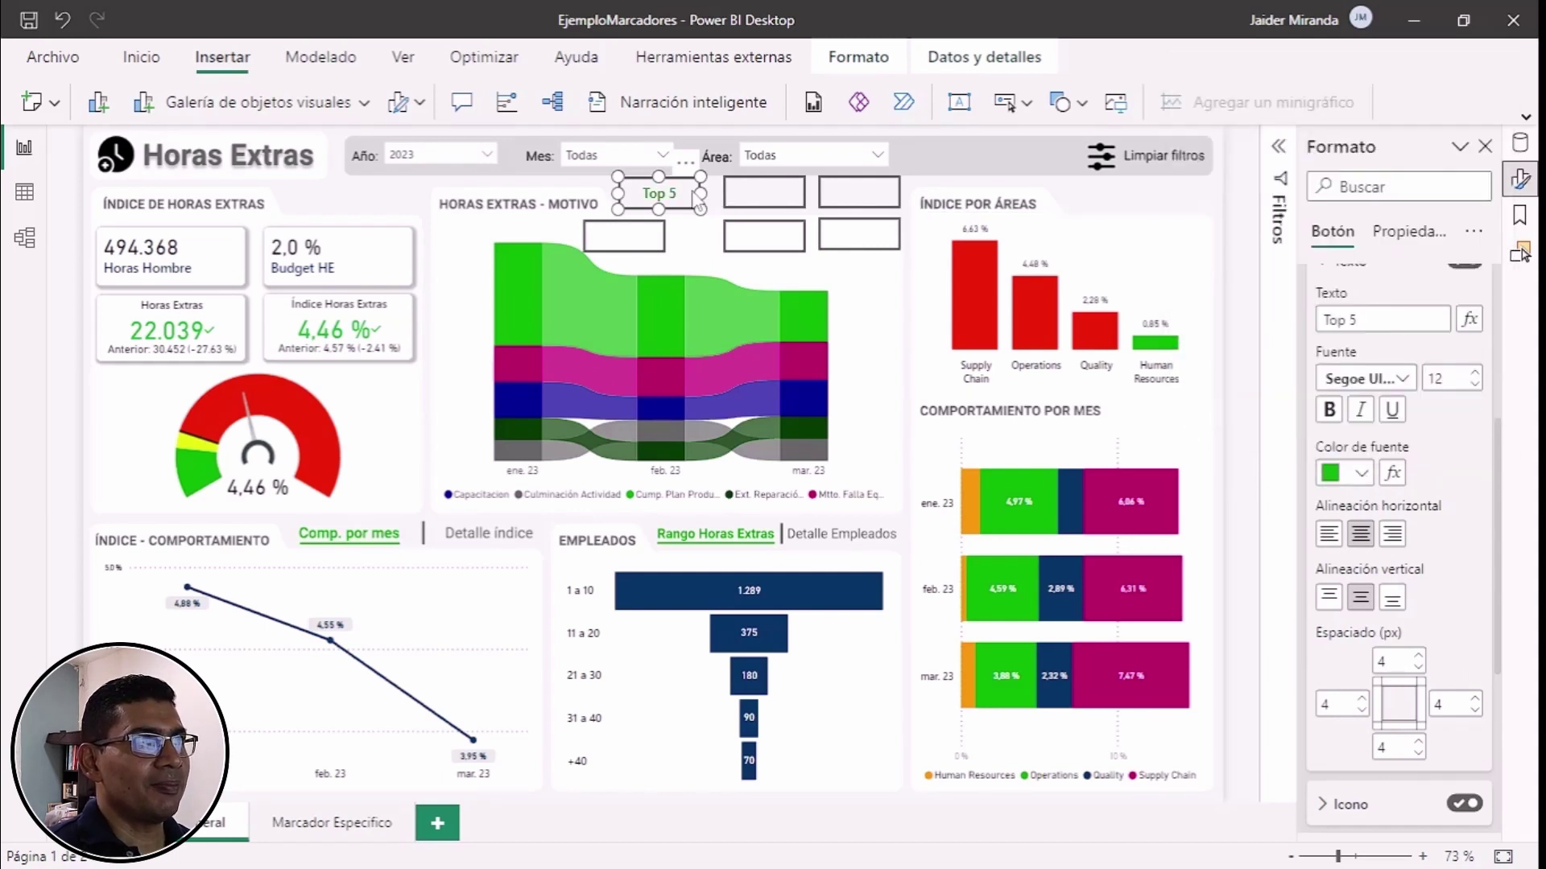
Step: Turn off the icon and border of the green Top 5 button
scroll(1427, 527, "down", 3)
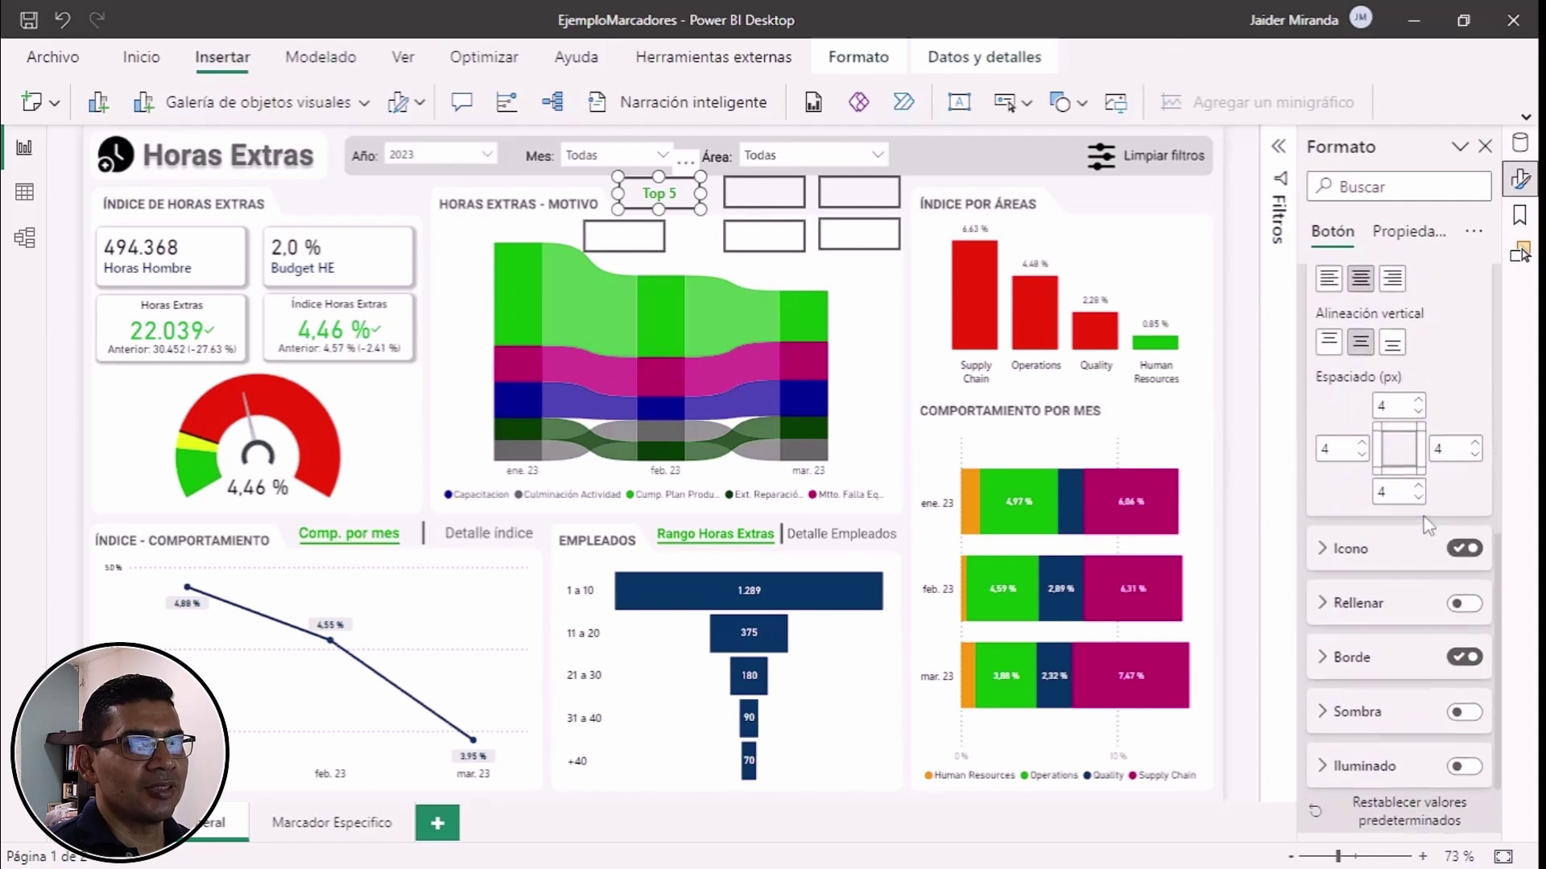
left_click(1467, 549)
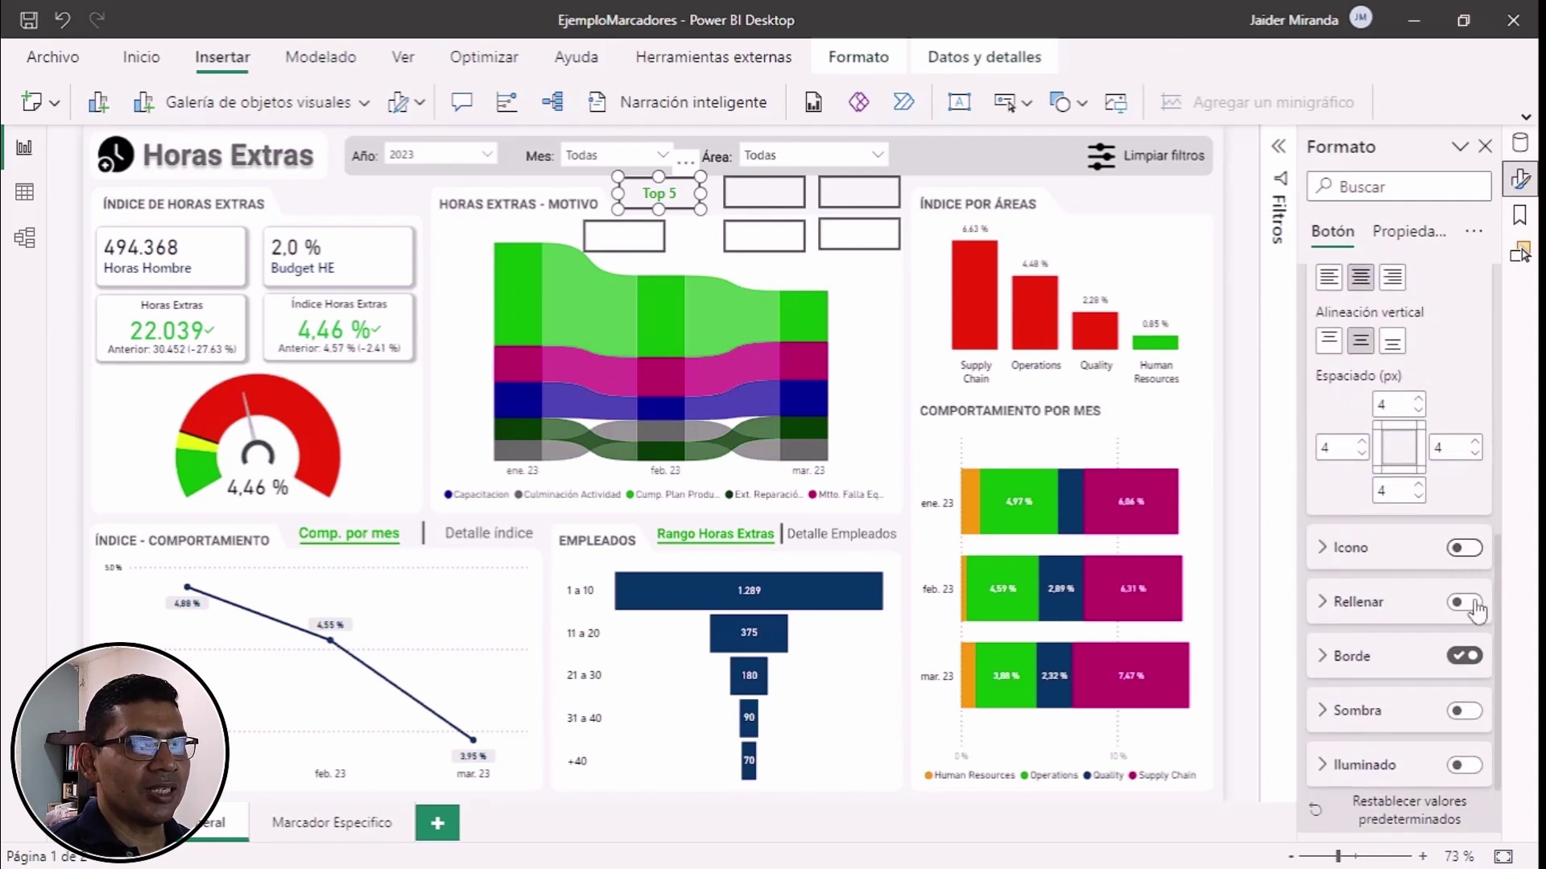
left_click(1465, 656)
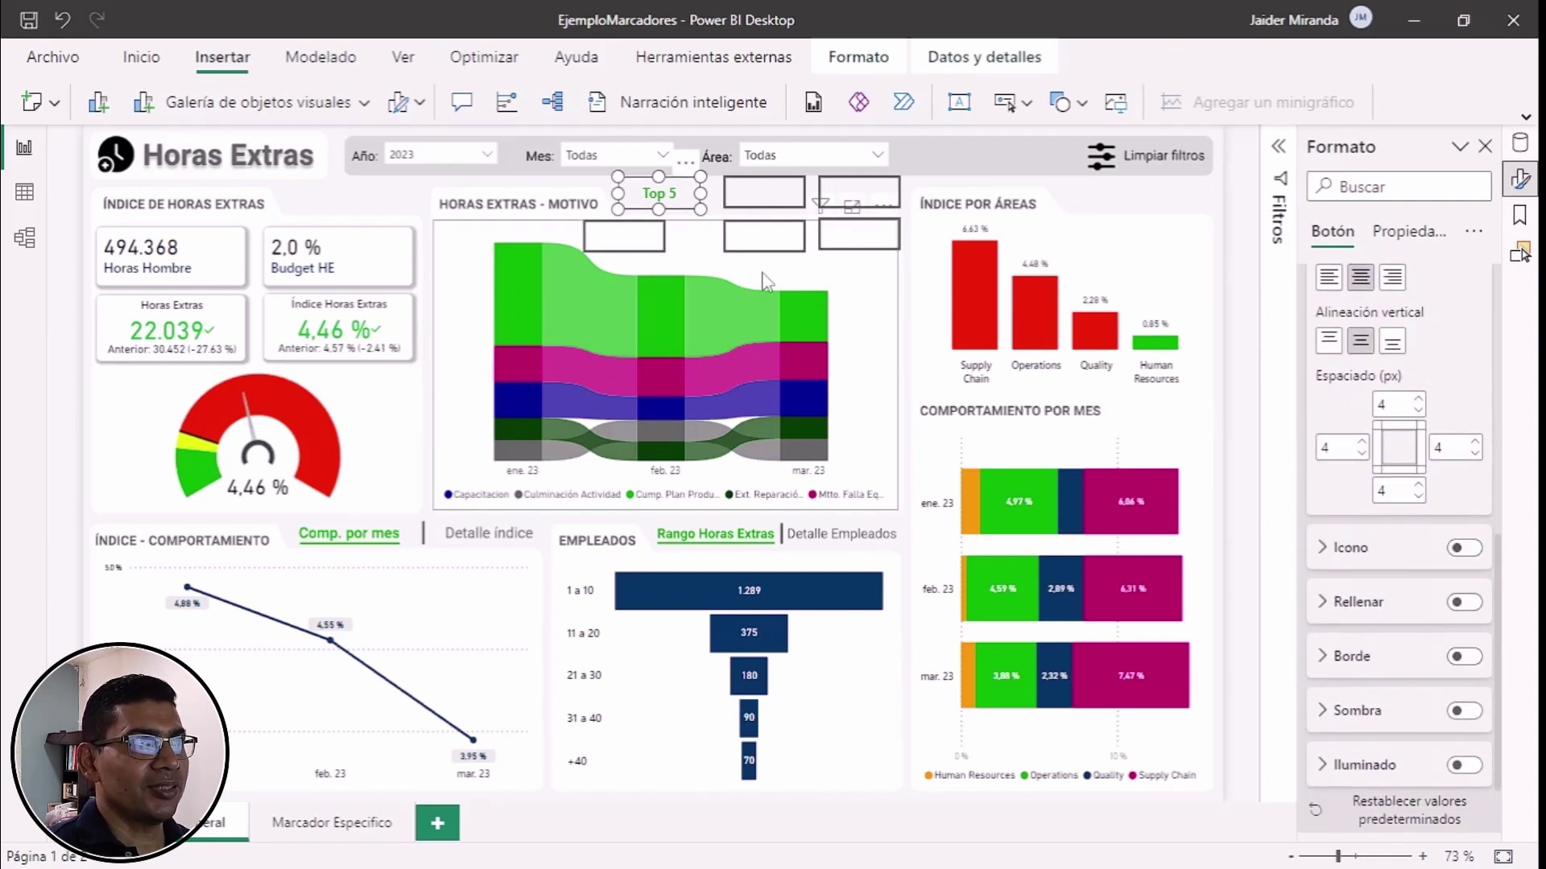
Step: Turn on the text of the middle upper-row button and set it to "Evolutivo"
scroll(1468, 477, "up", 3)
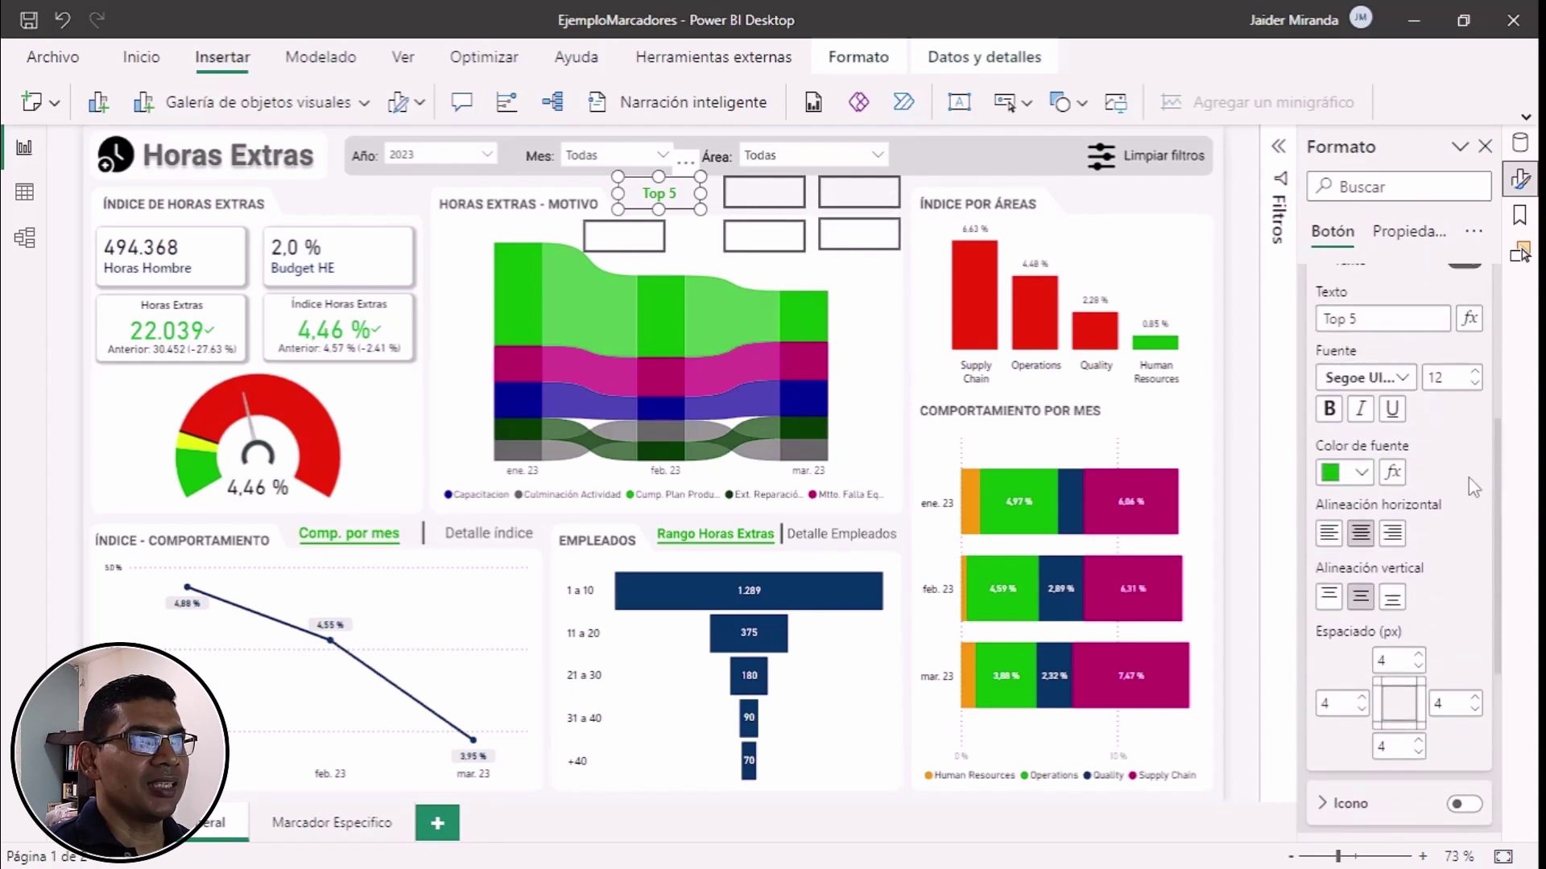
left_click(760, 201)
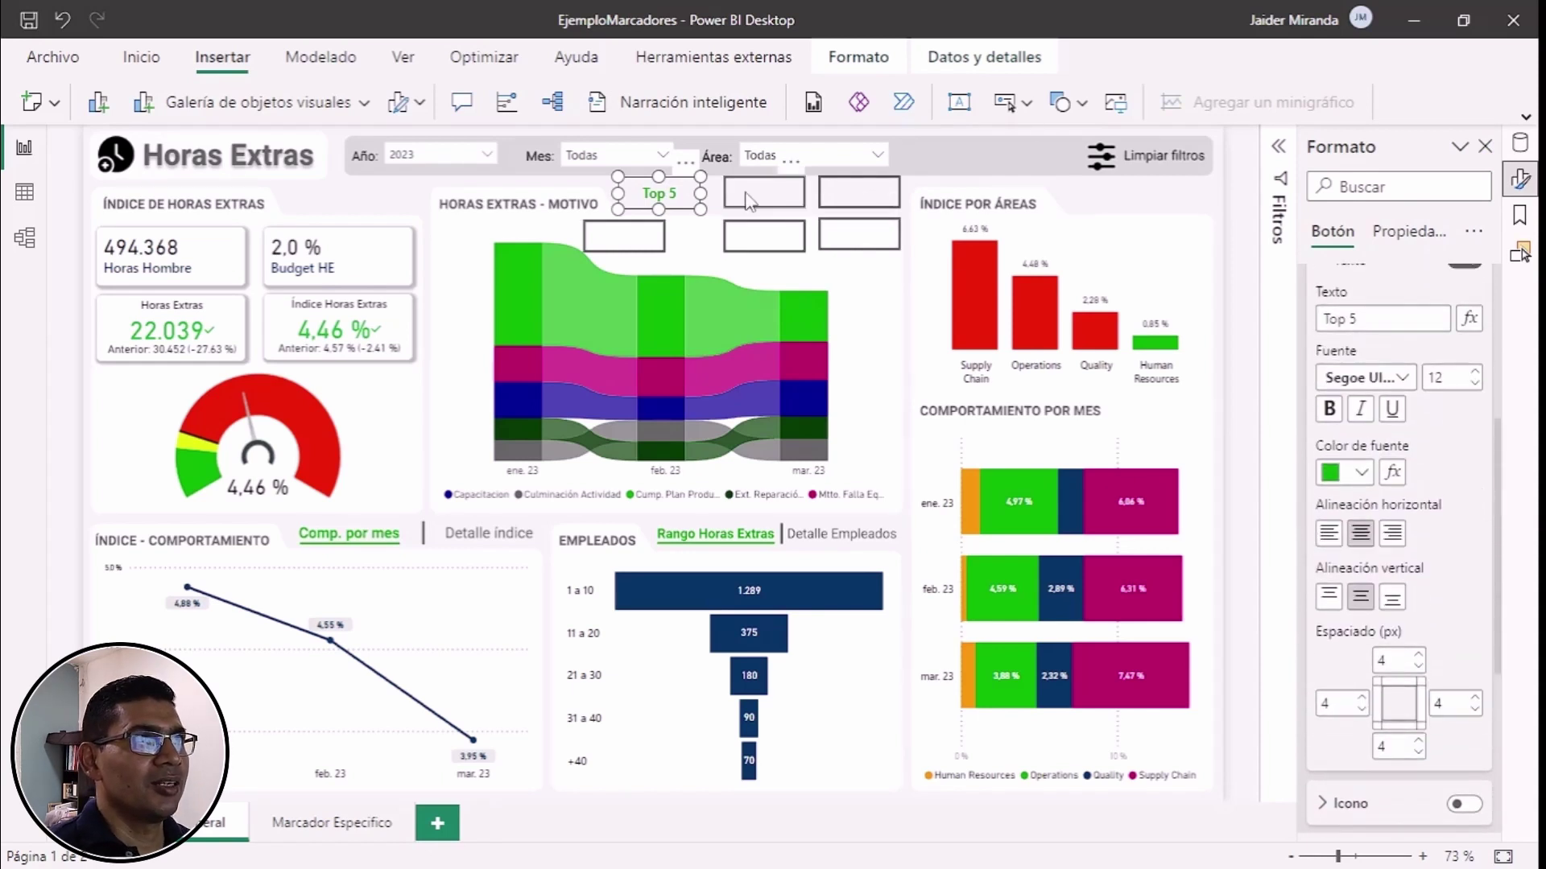
scroll(1443, 311, "up", 2)
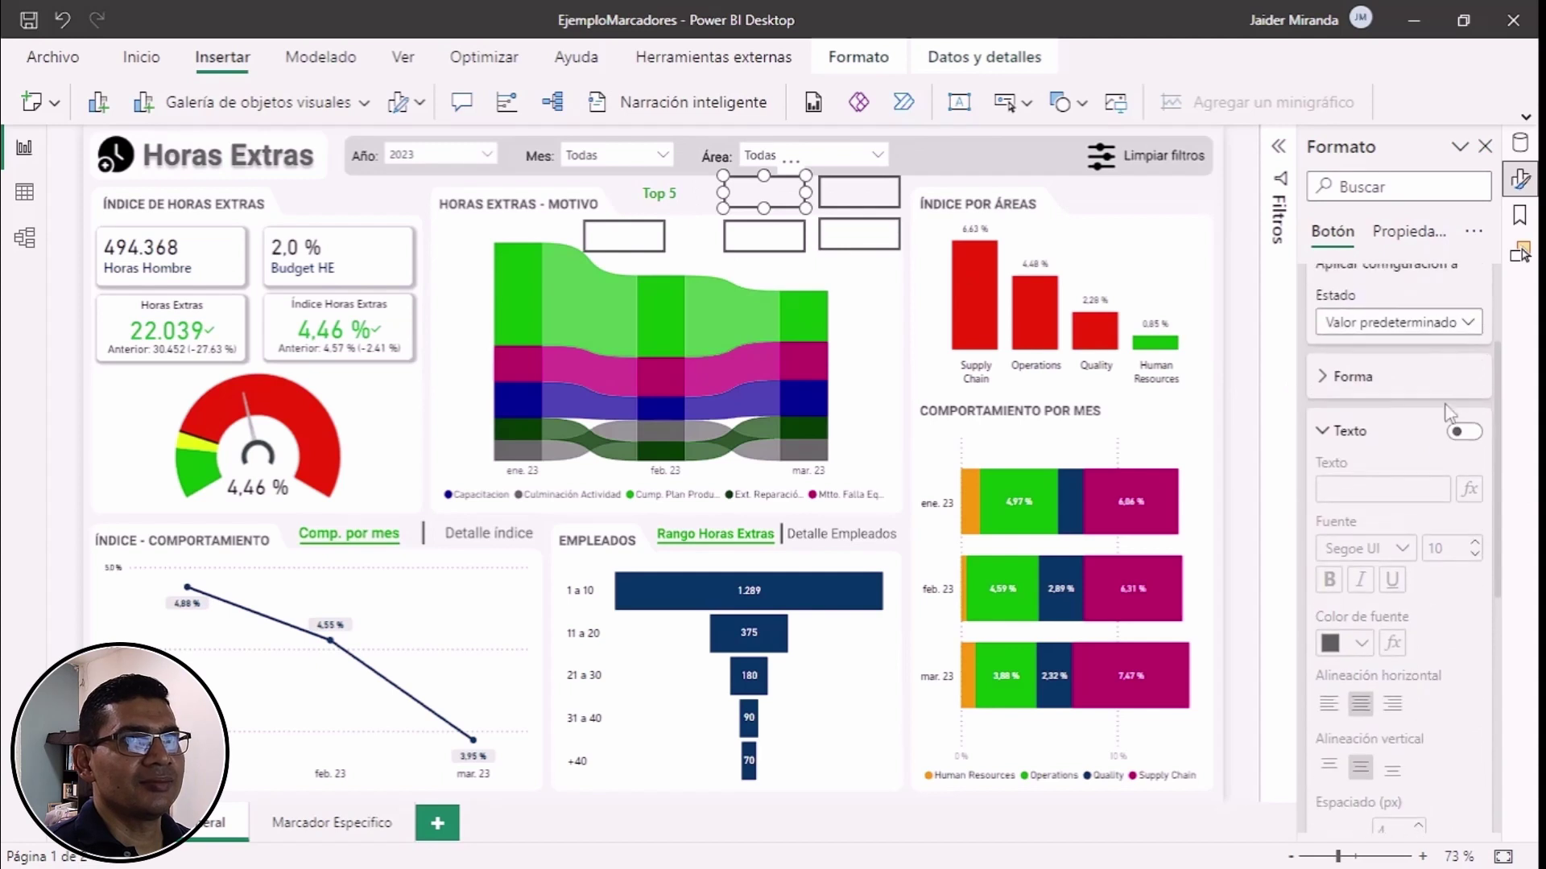
left_click(1465, 435)
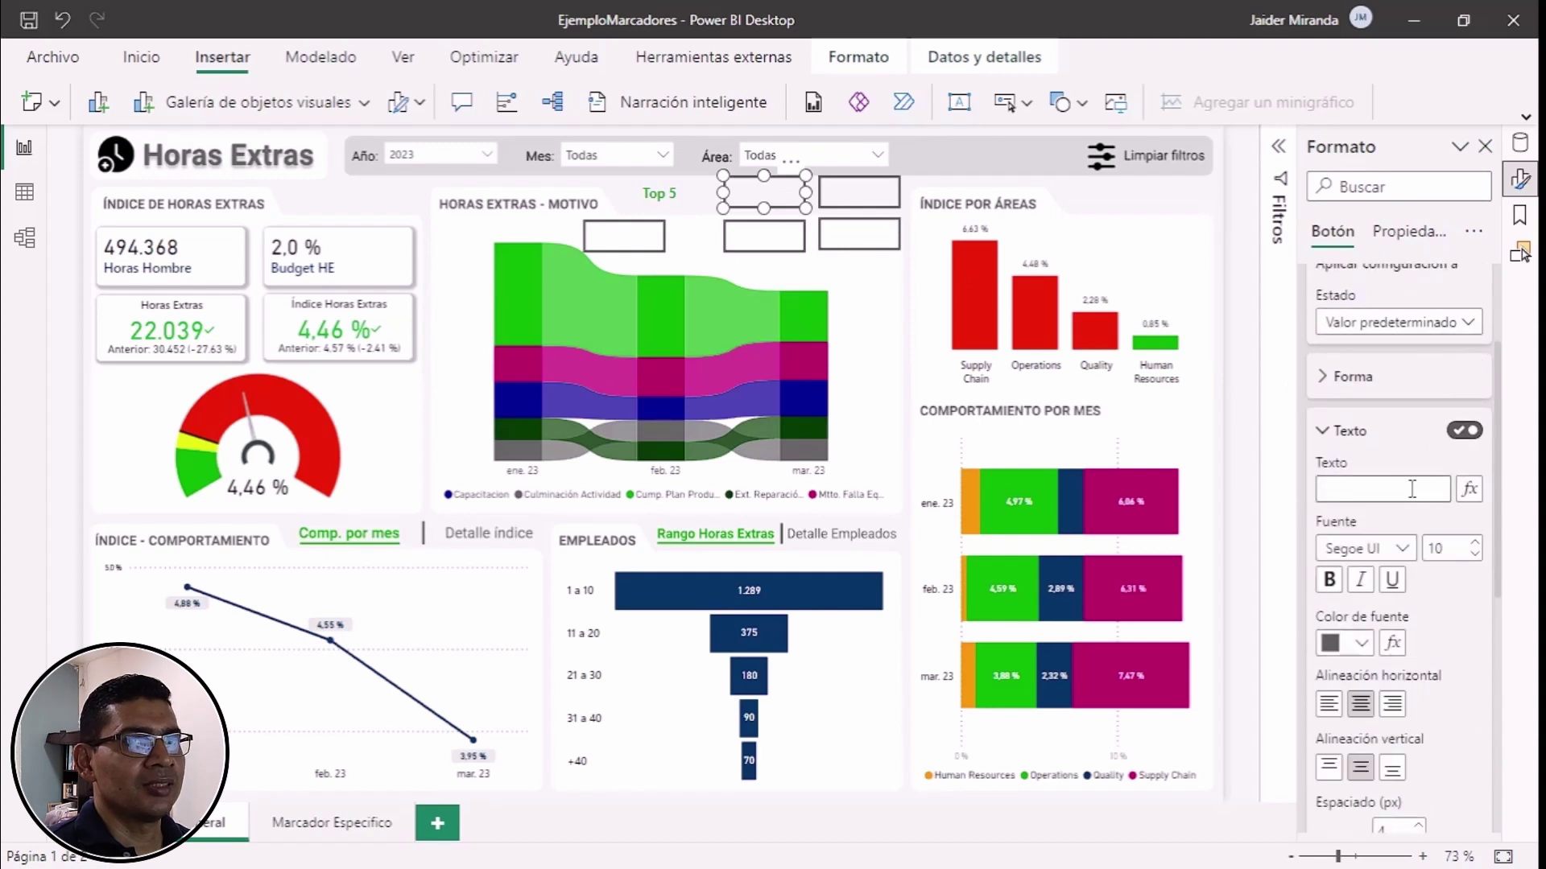
left_click(1371, 483)
type("Evolutivo")
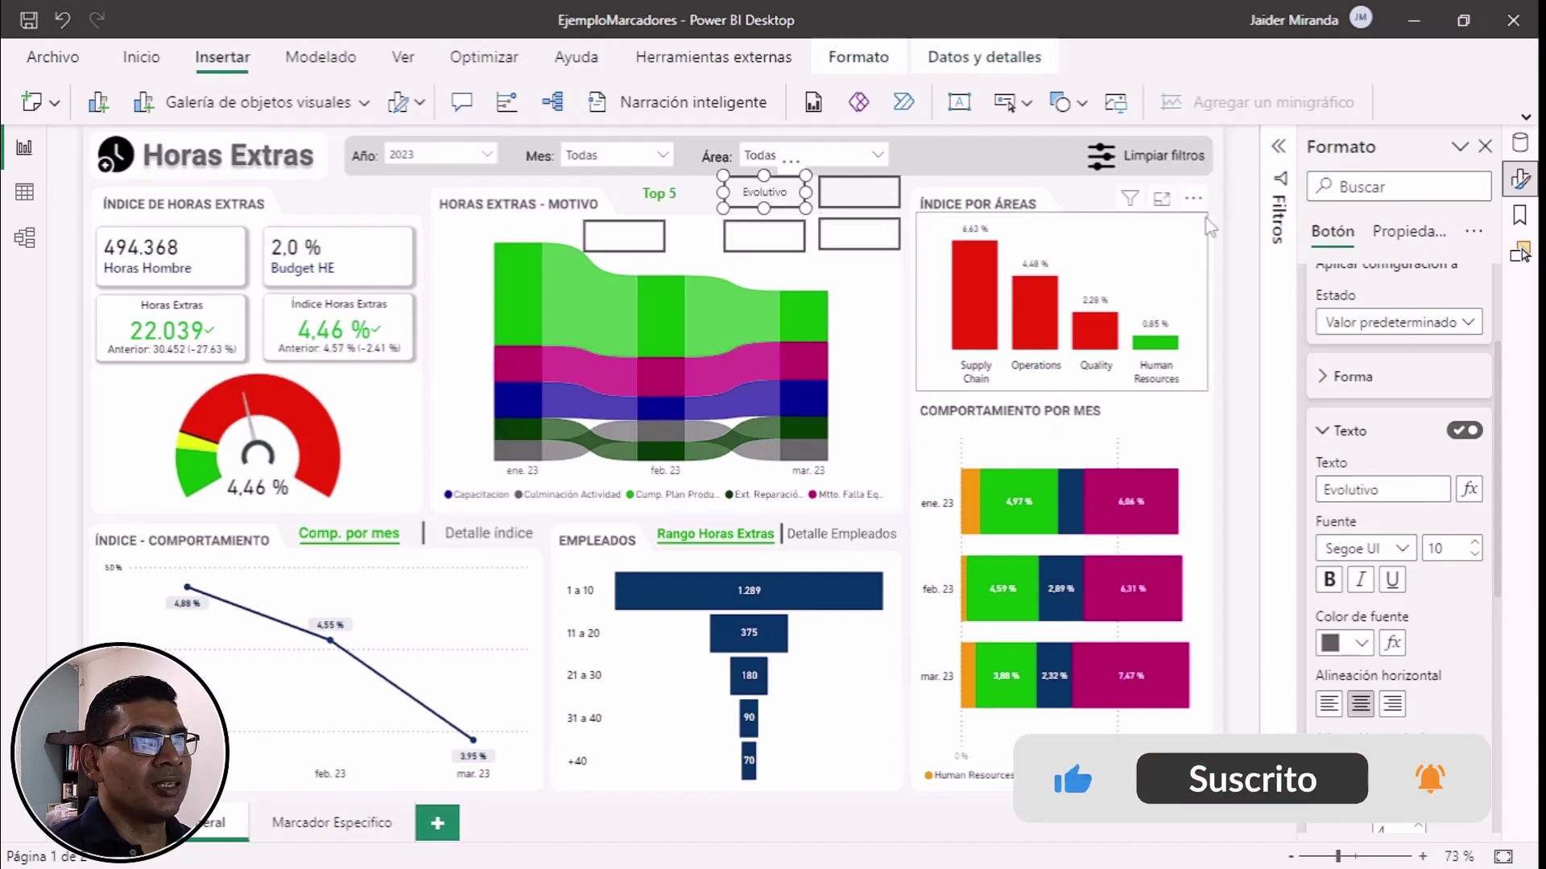
Step: Turn on the text of the last upper-row button and set it to "Detalle"
left_click(862, 193)
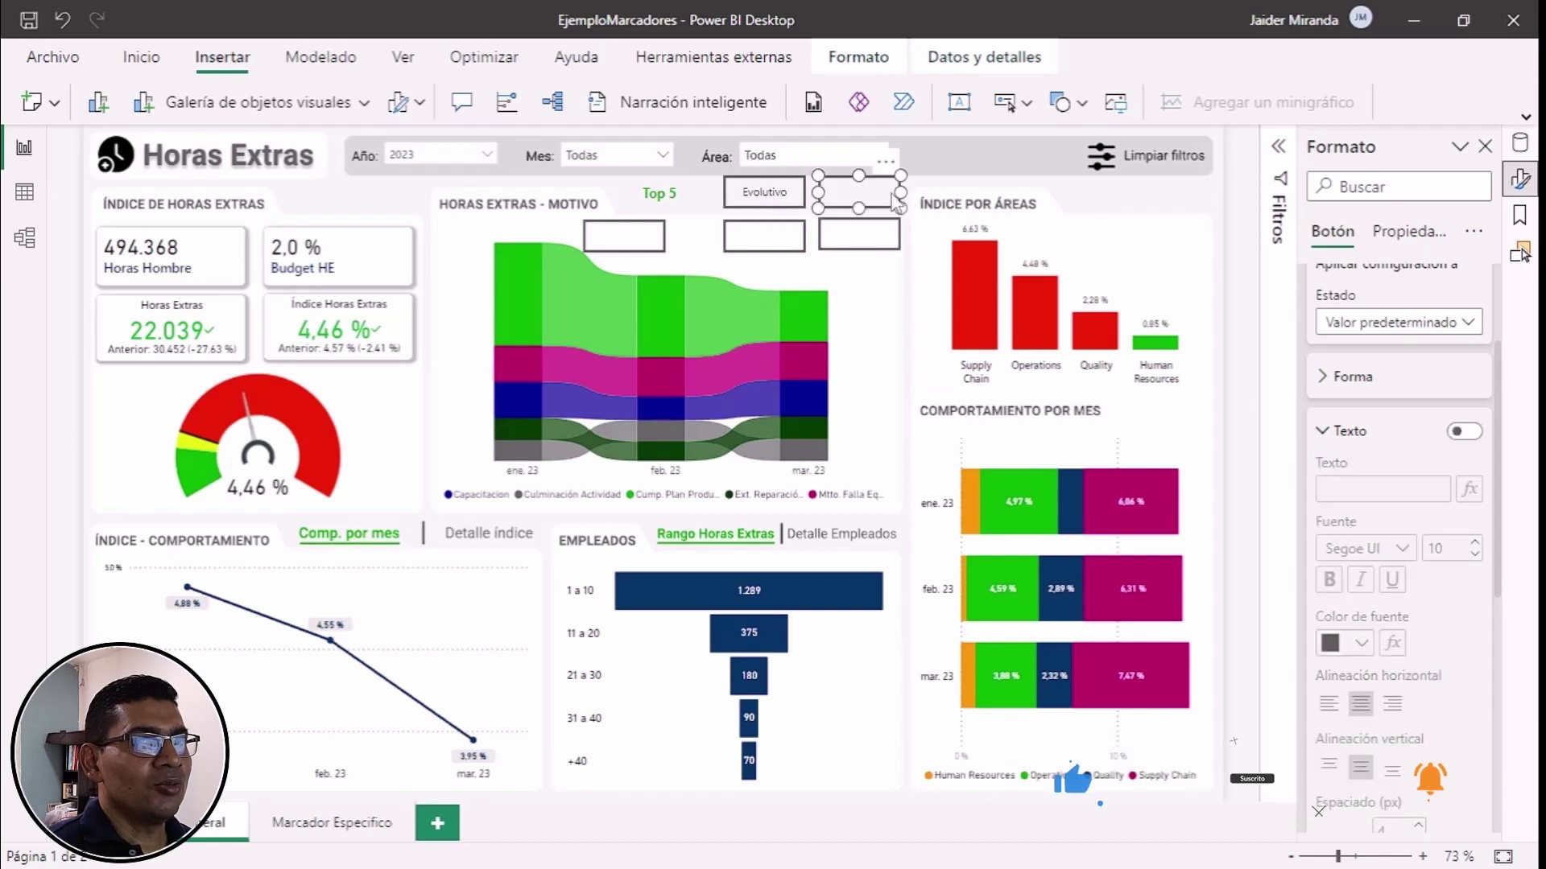
left_click(1461, 432)
left_click(1461, 432)
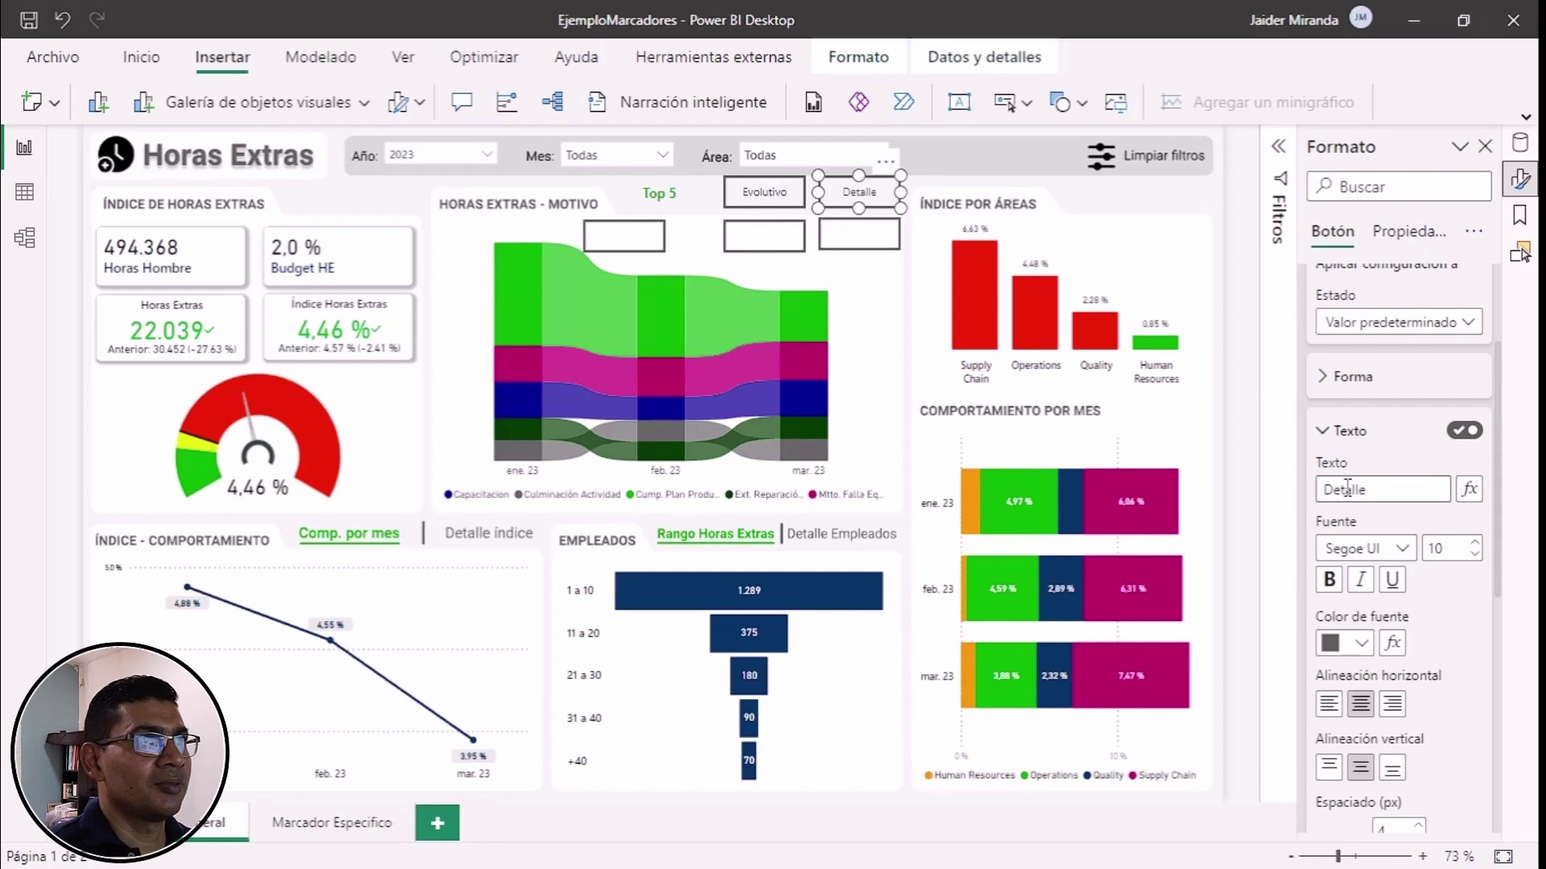
Step: Copy the green Top 5 button's formatting onto the Evolutivo and Detalle buttons with Format Painter
left_click(660, 199)
left_click(127, 58)
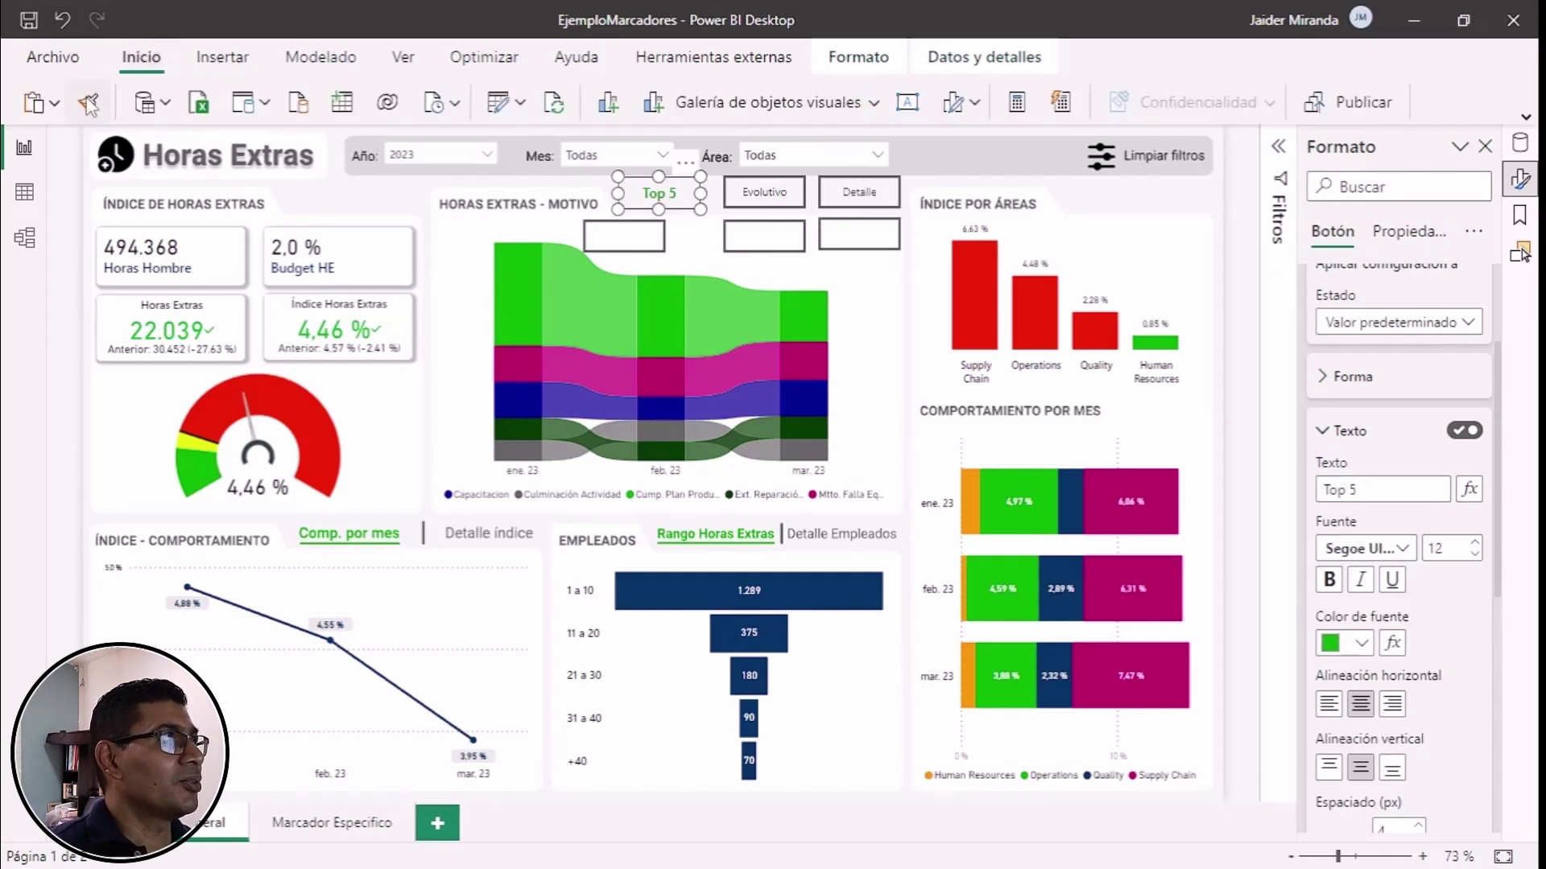
left_click(88, 101)
left_click(761, 195)
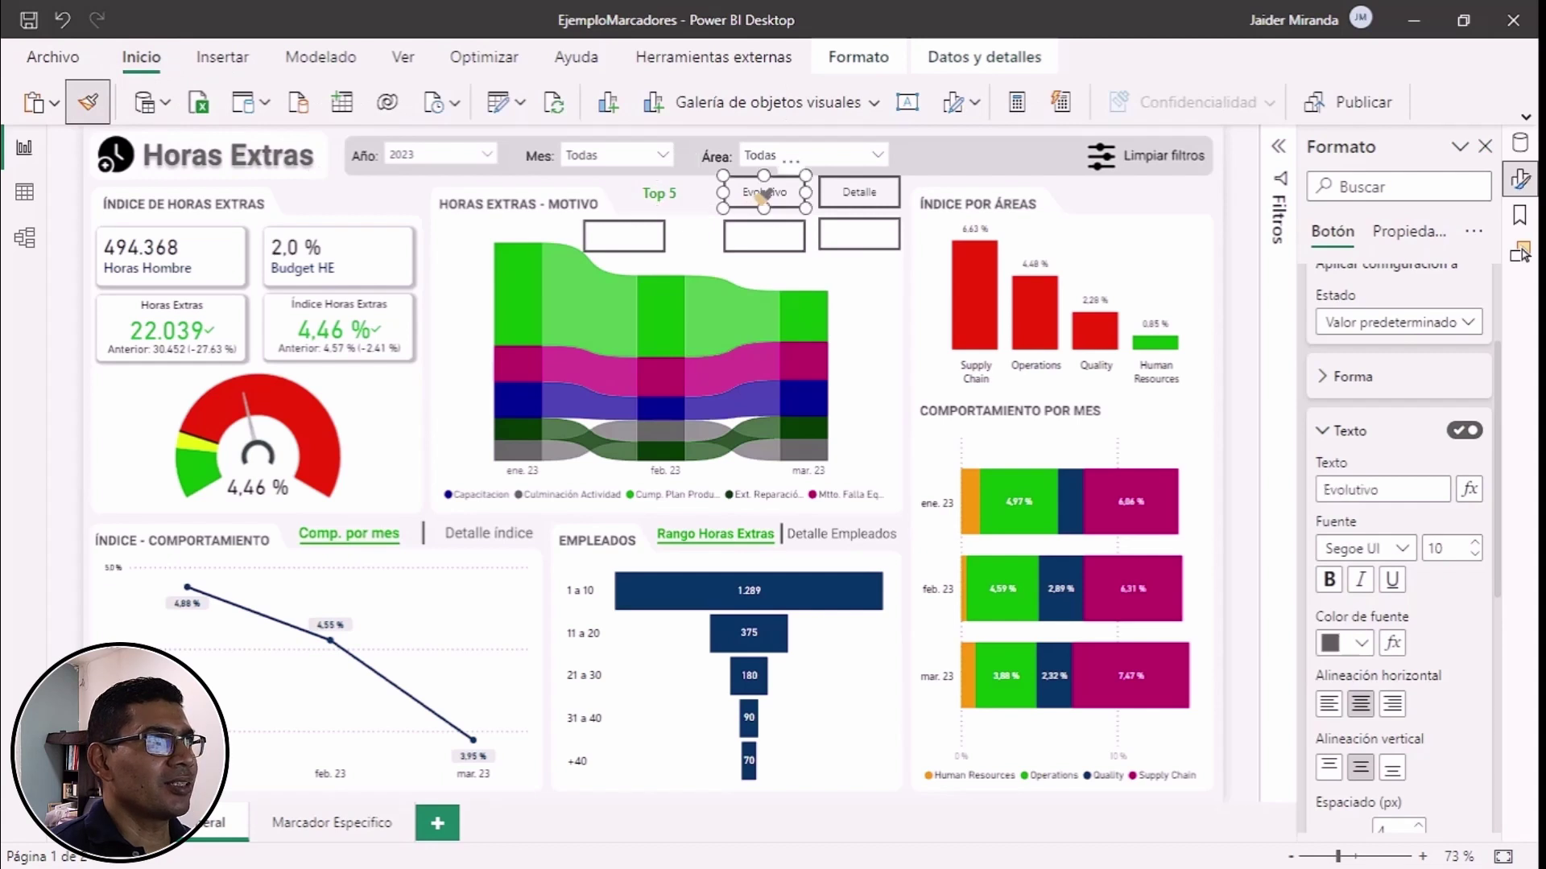
left_click(88, 102)
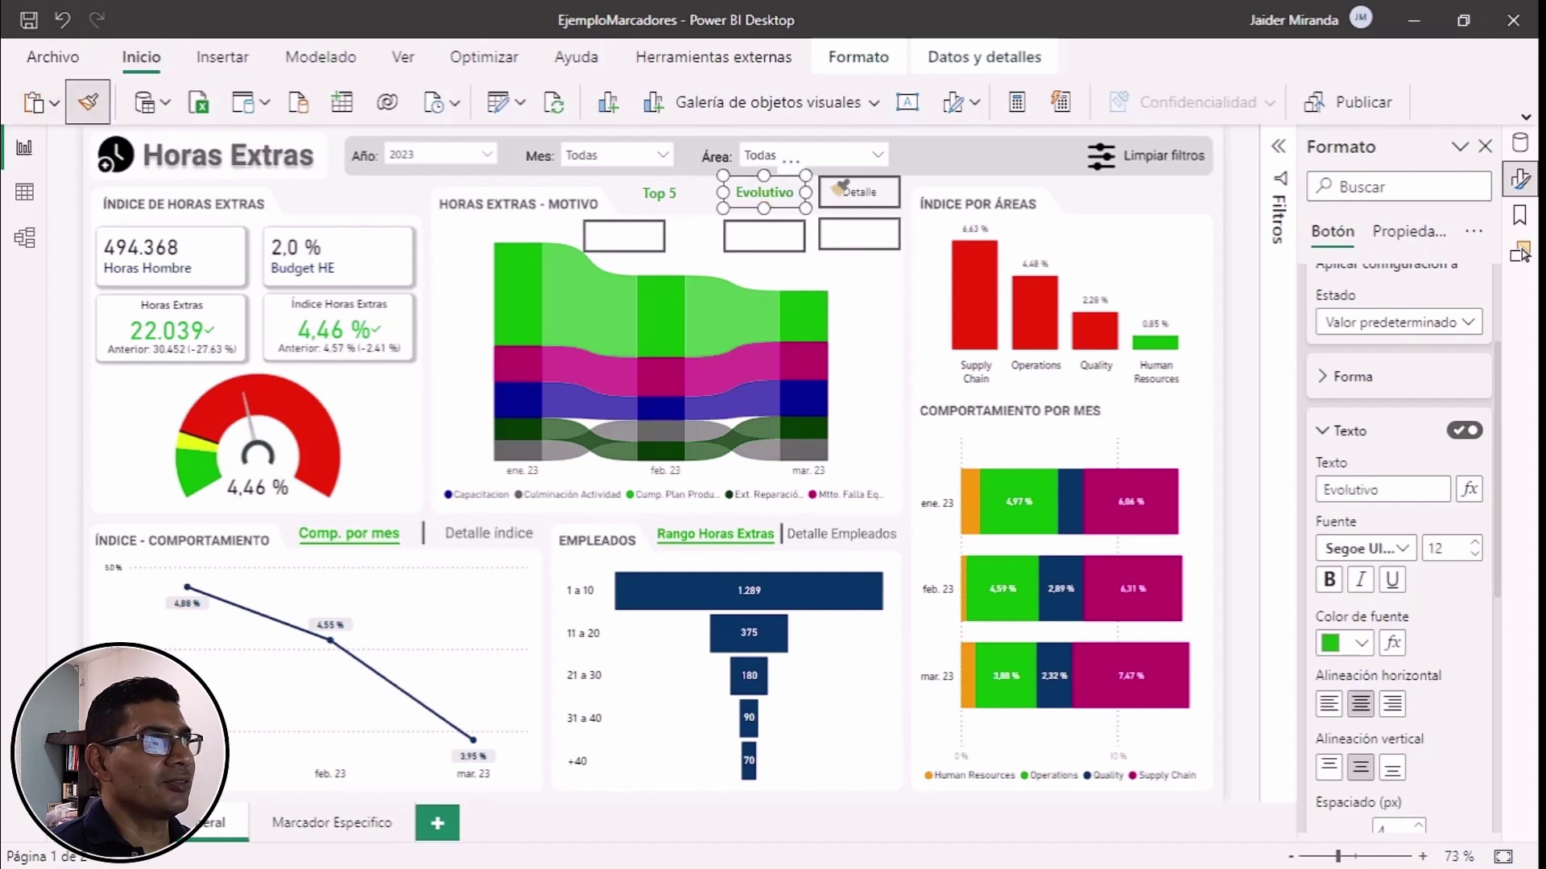
left_click(856, 192)
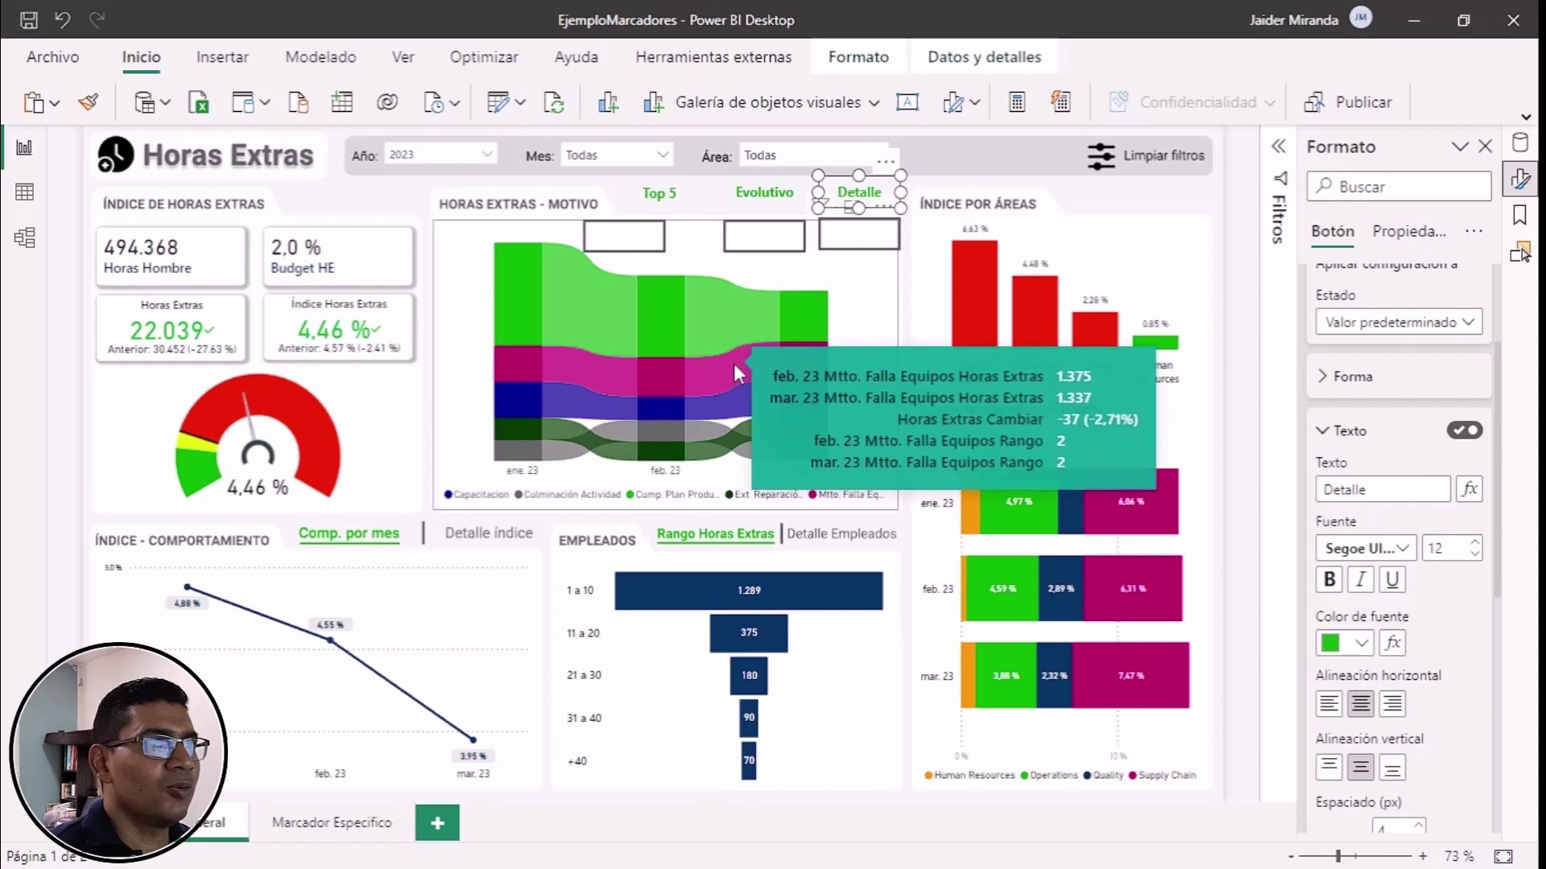
Step: Turn on the text of the first lower-row button and set it to "Top 5" at font size 12
left_click(624, 235)
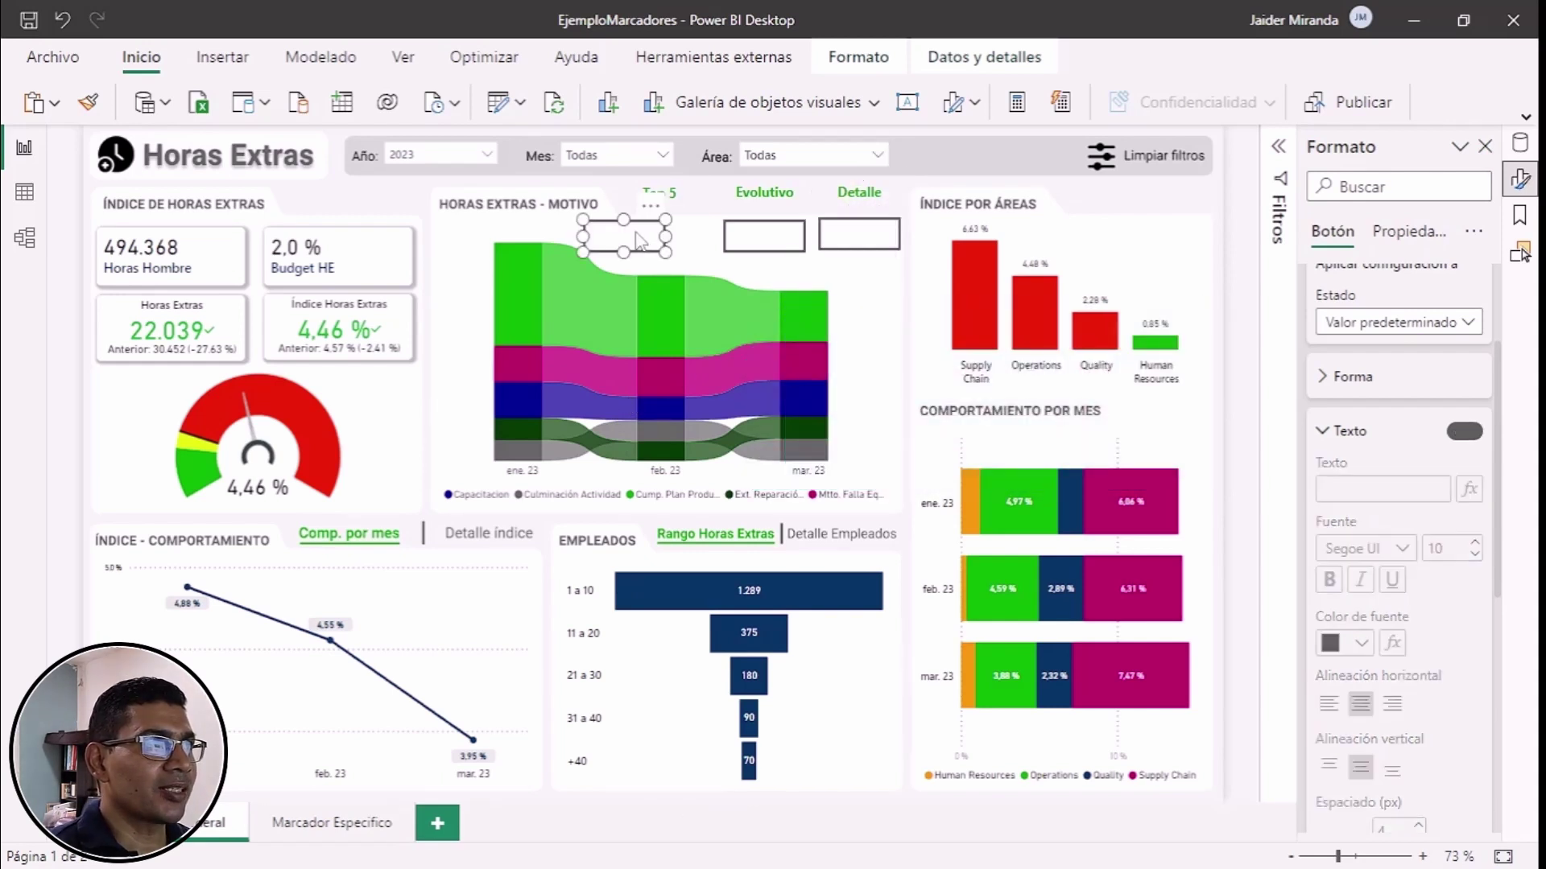
left_click(1465, 431)
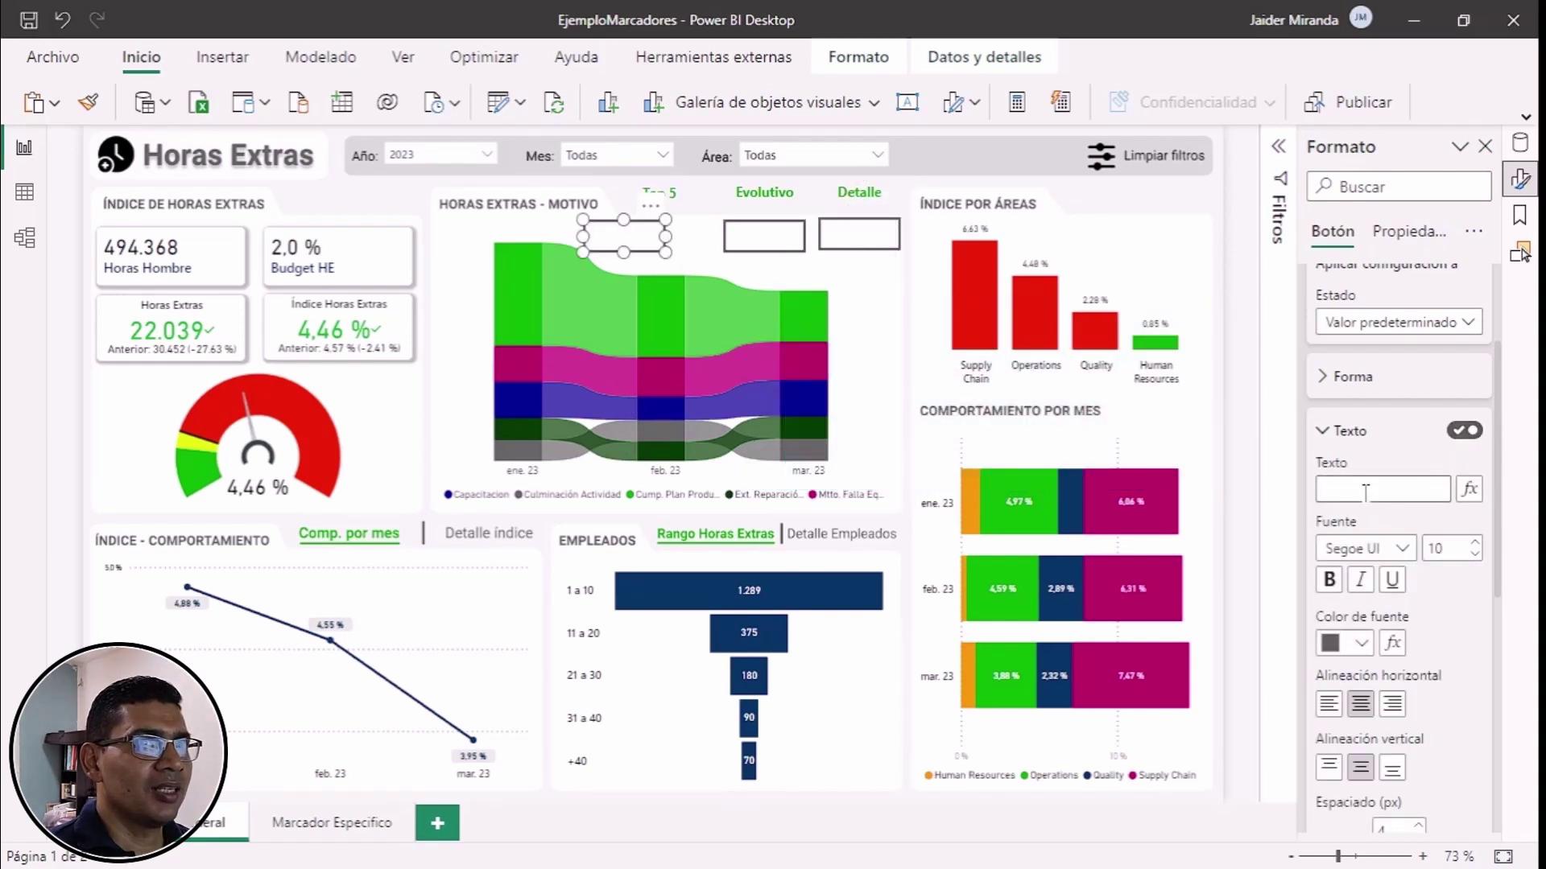
type("T")
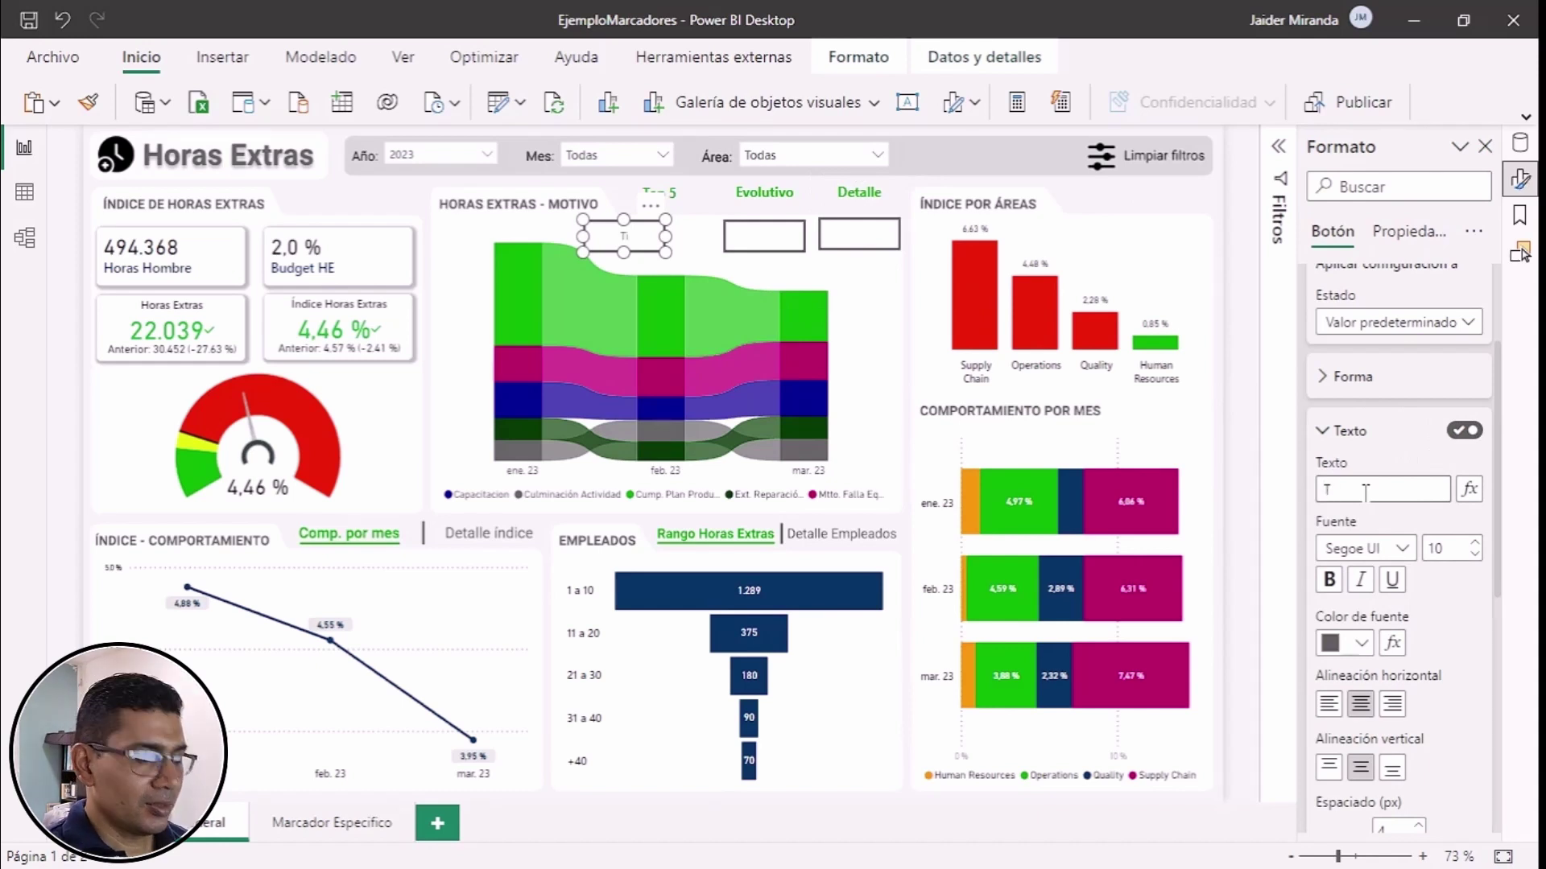
type("op 5")
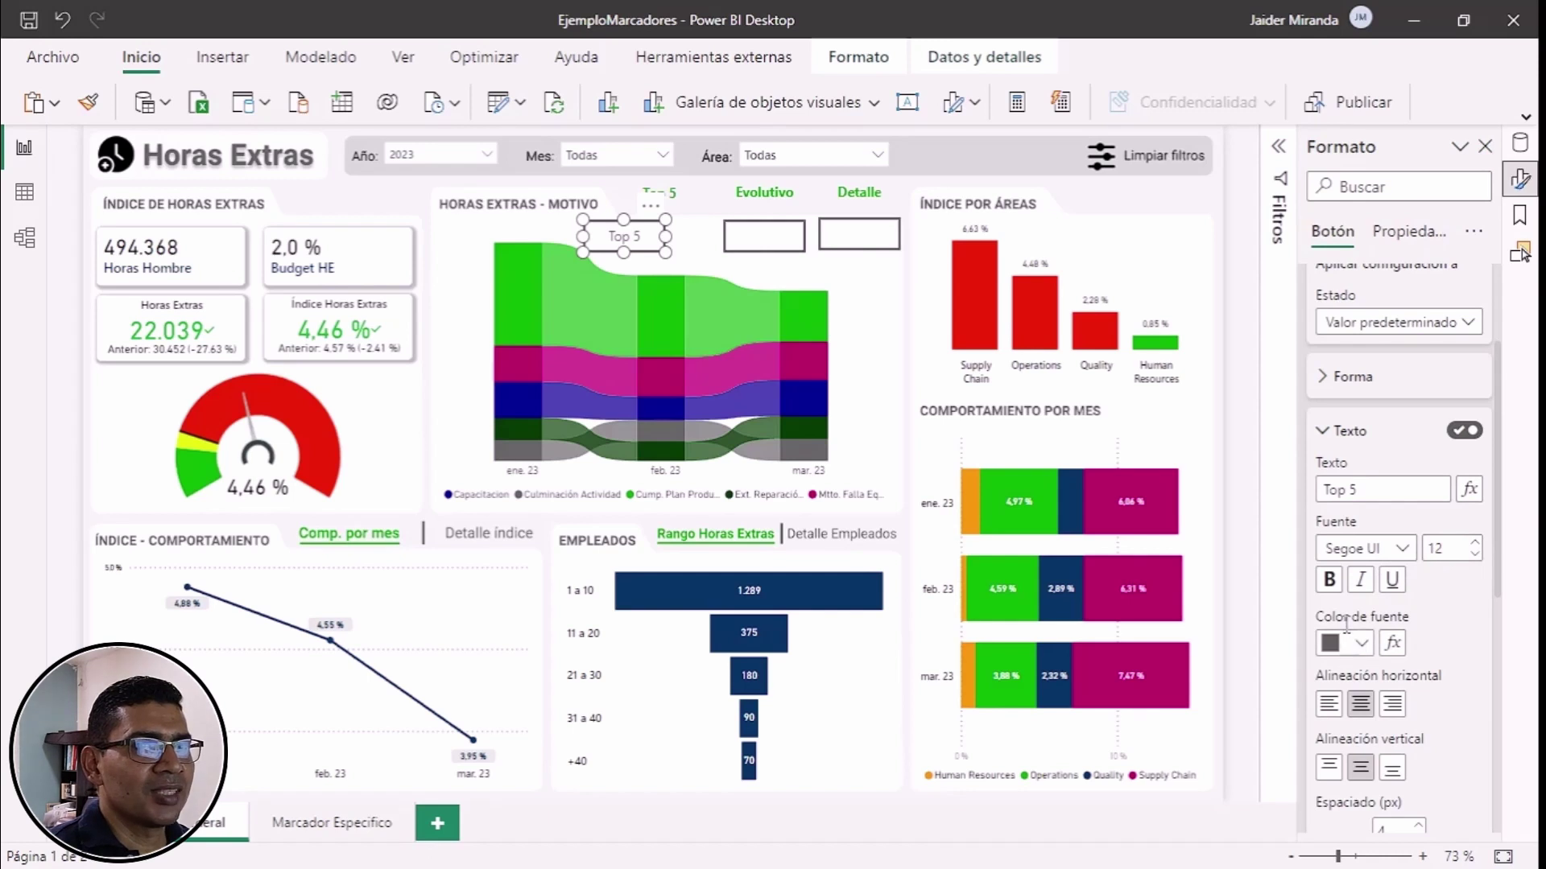
Step: Turn off the icon and border of the lower-row Top 5 button
scroll(1348, 634, "down", 1)
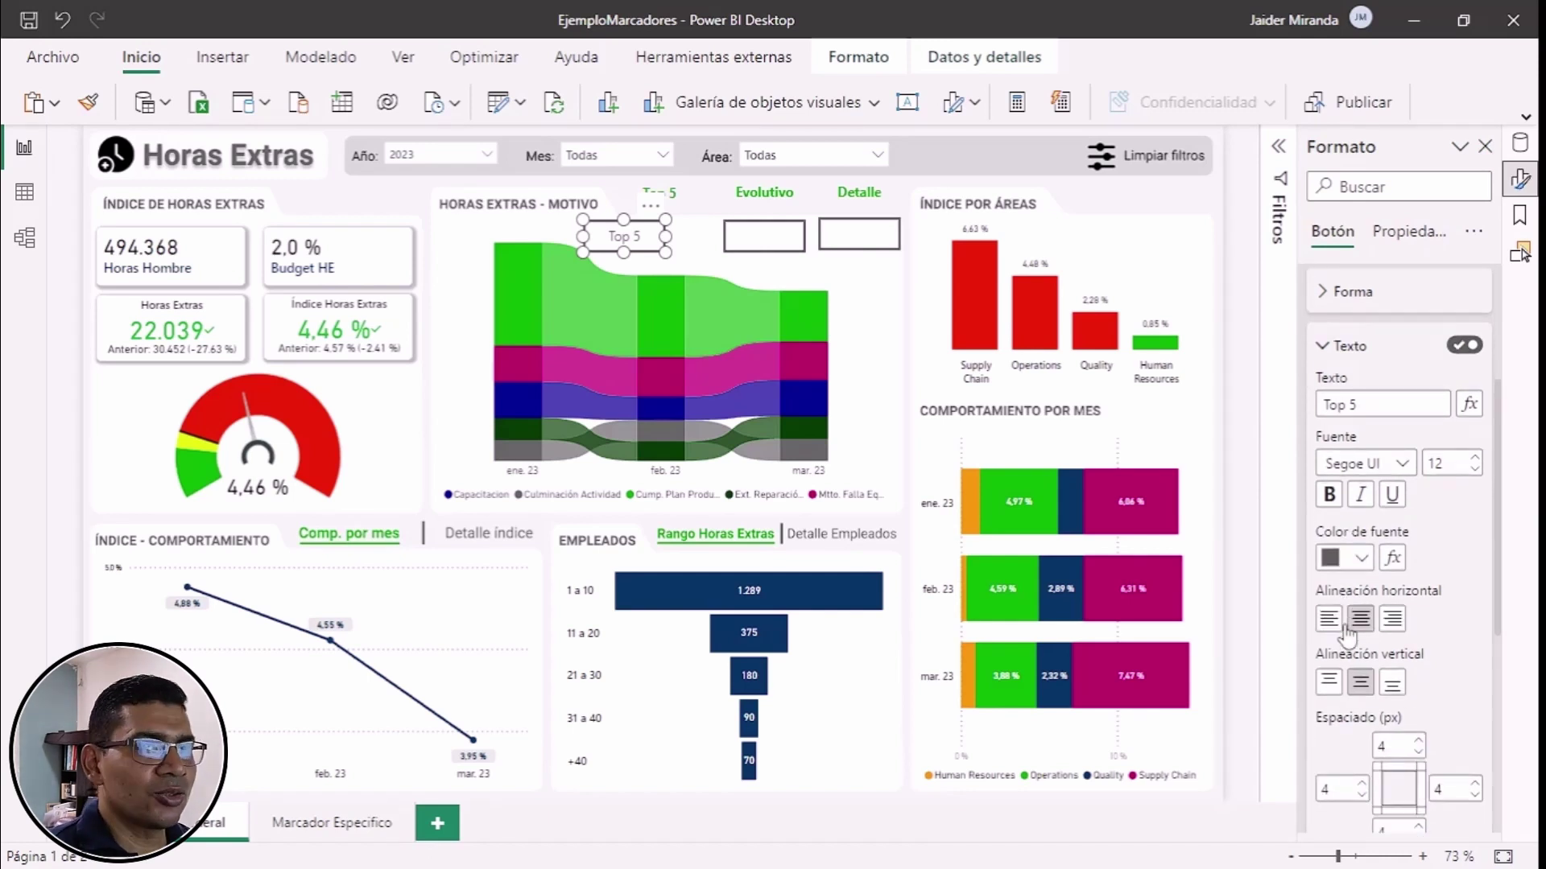
scroll(1349, 634, "down", 4)
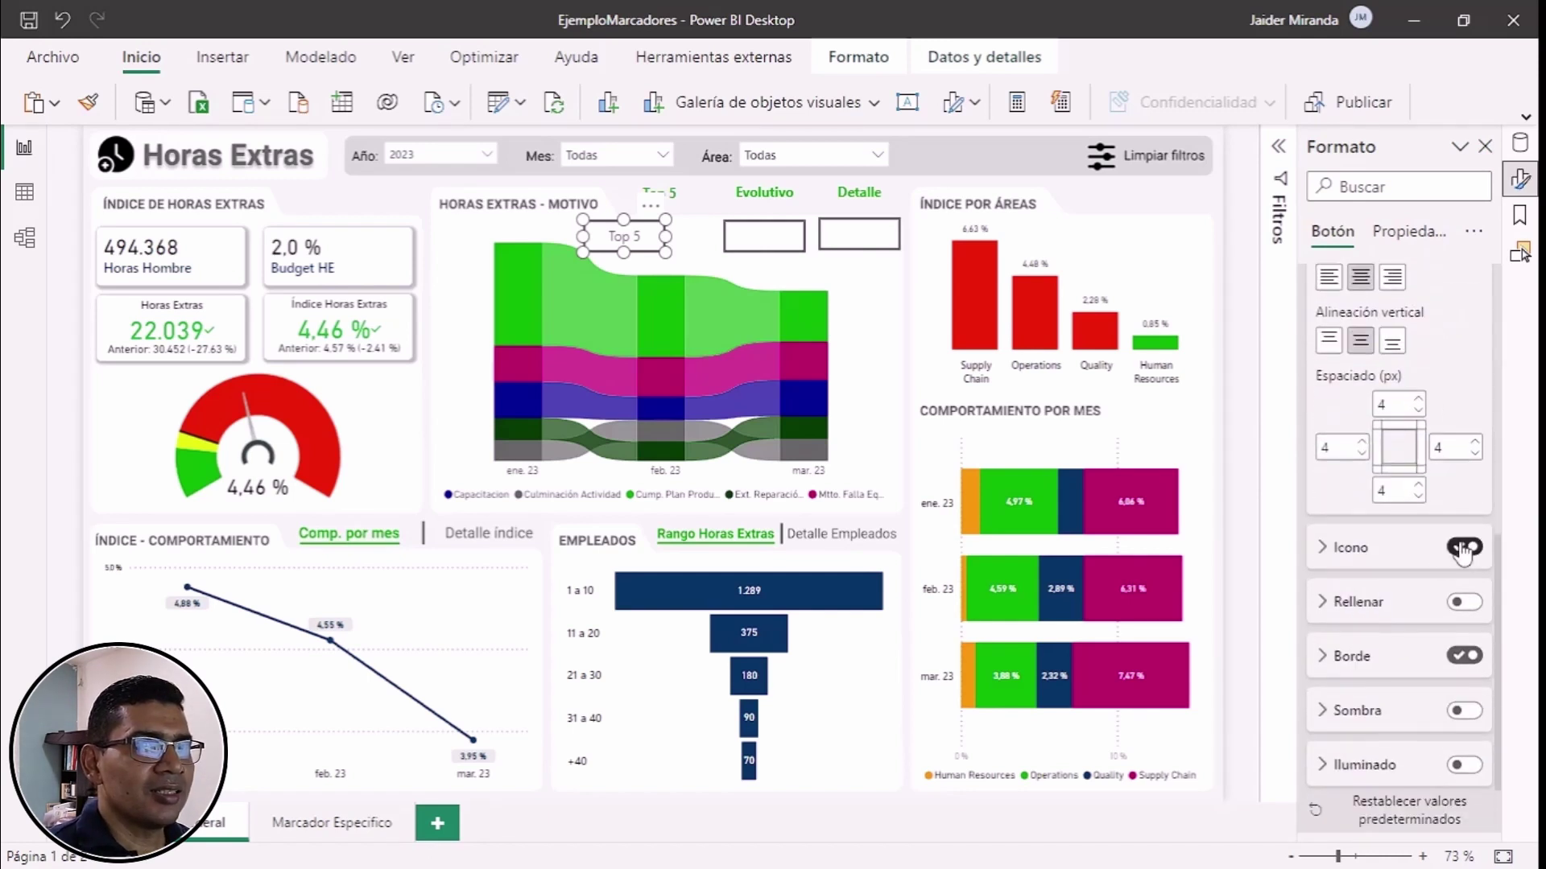
left_click(1463, 549)
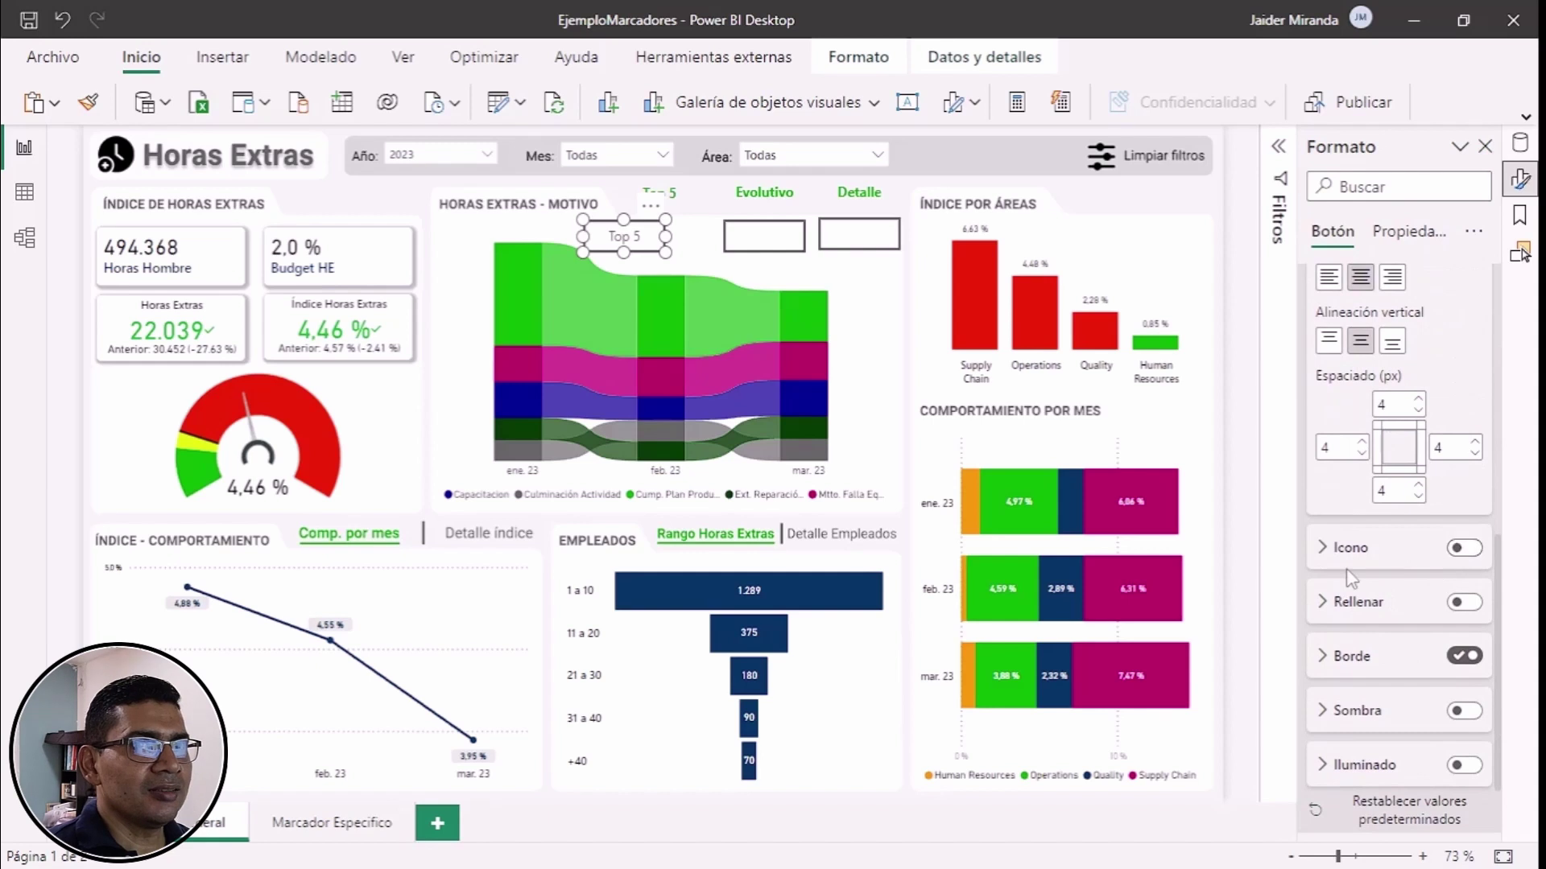
left_click(1465, 658)
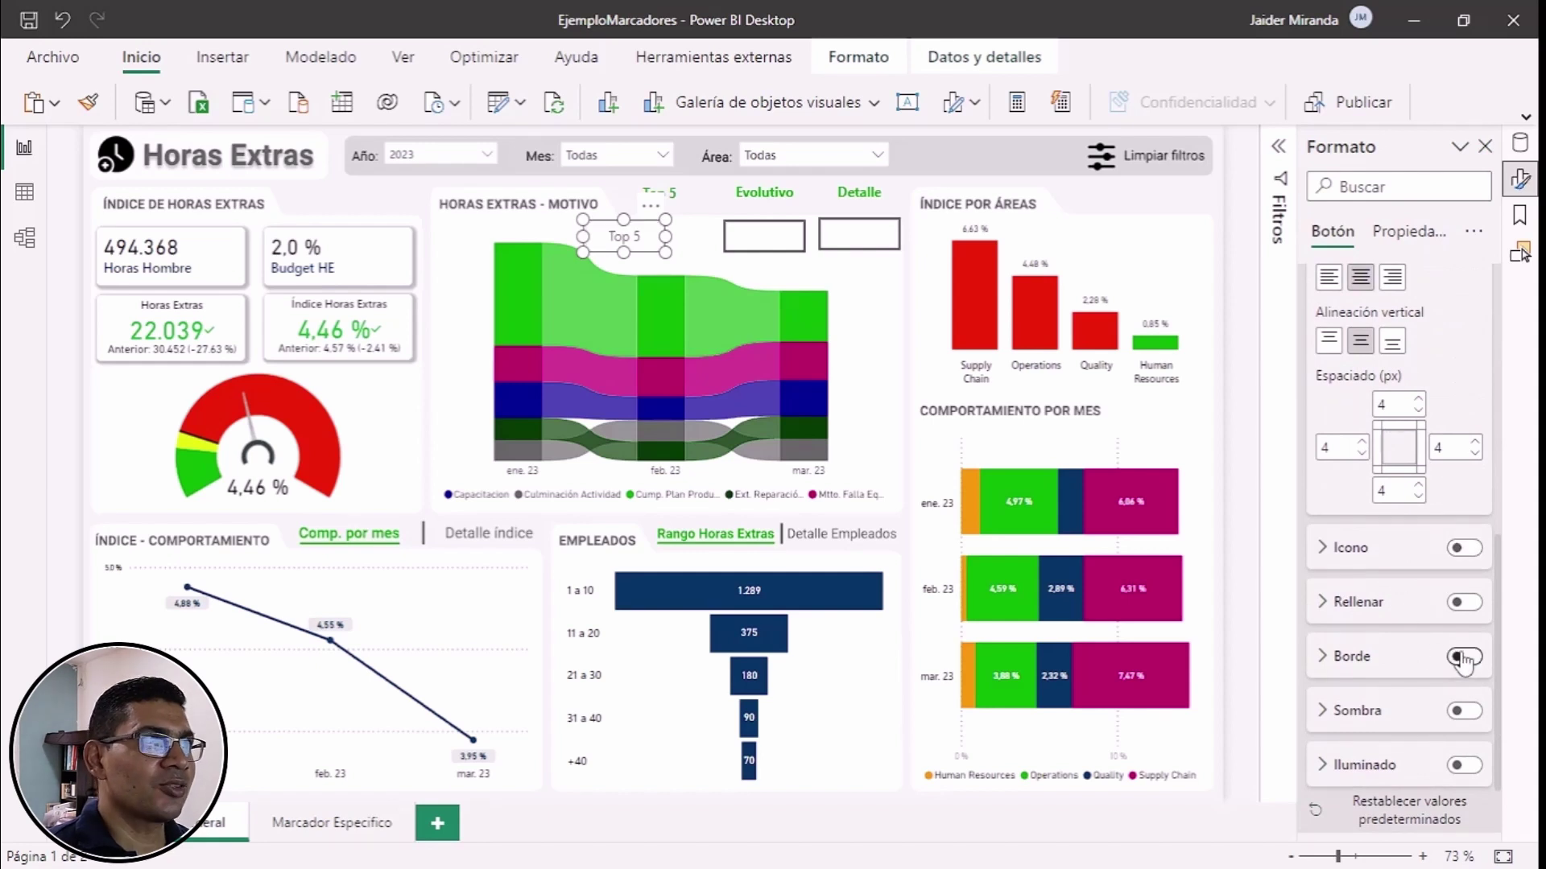
Step: Turn on the text of the middle lower-row button and set it to "Evolutivo"
left_click(763, 244)
scroll(1474, 423, "up", 5)
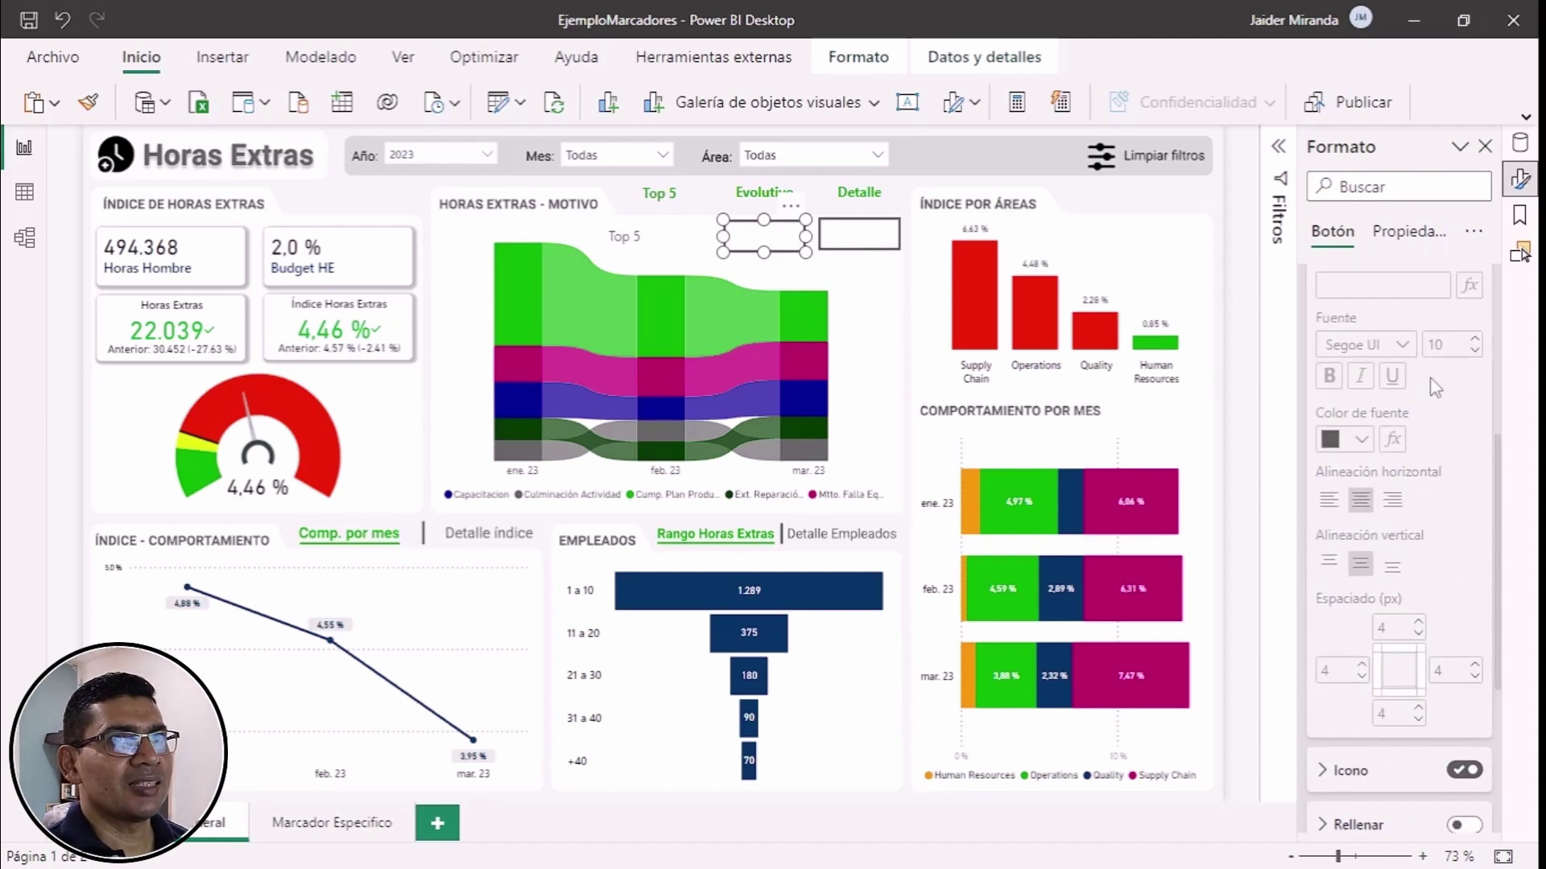
left_click(1465, 429)
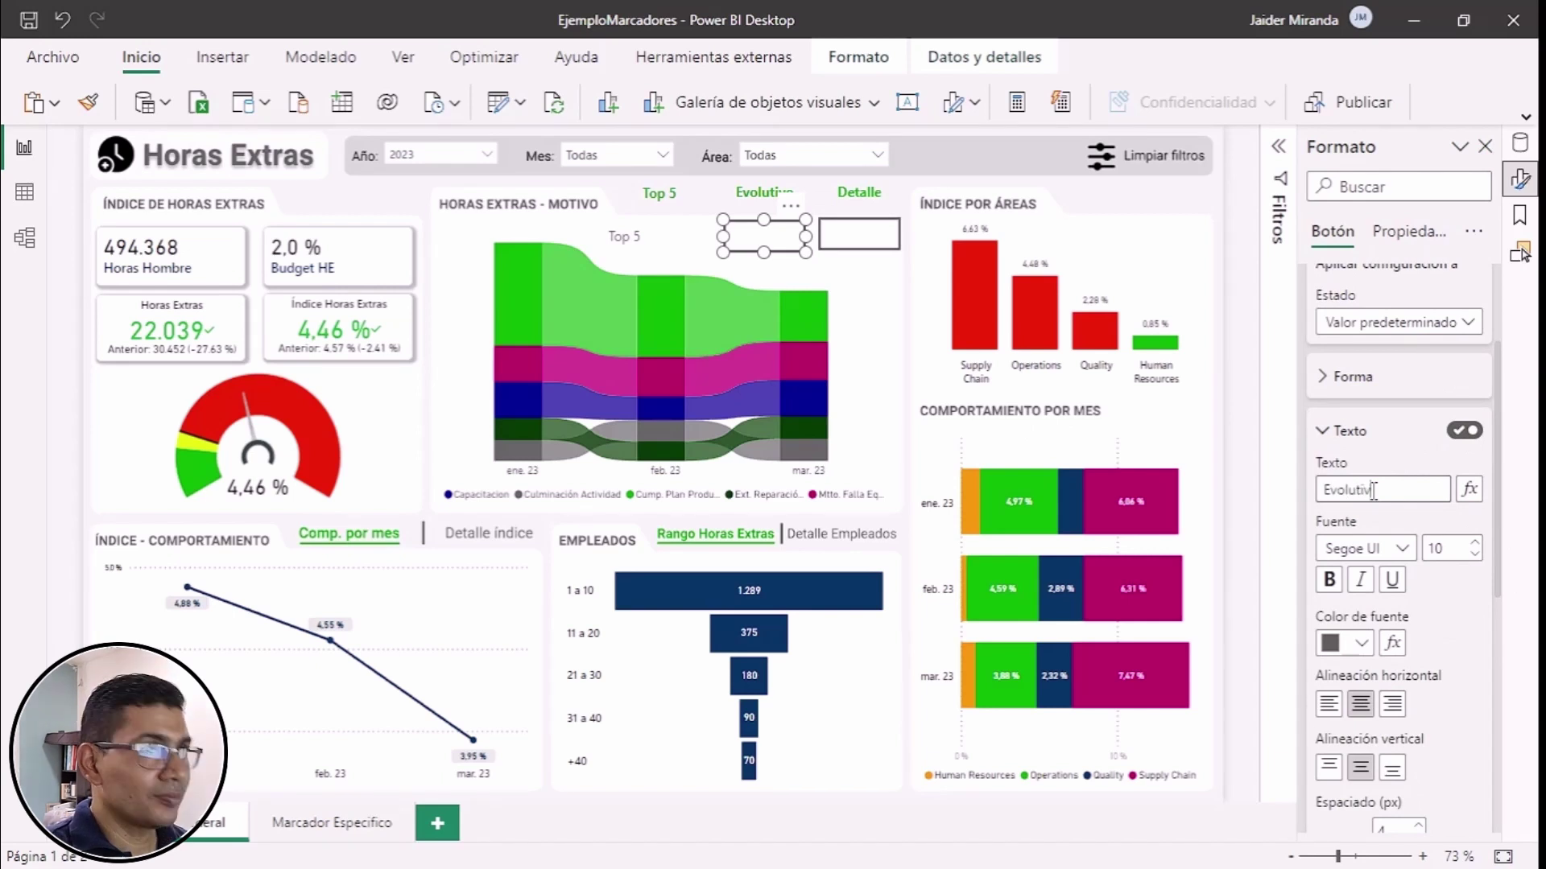
Step: Turn on the text of the last lower-row button and set it to "Detalle"
left_click(858, 233)
left_click(1448, 433)
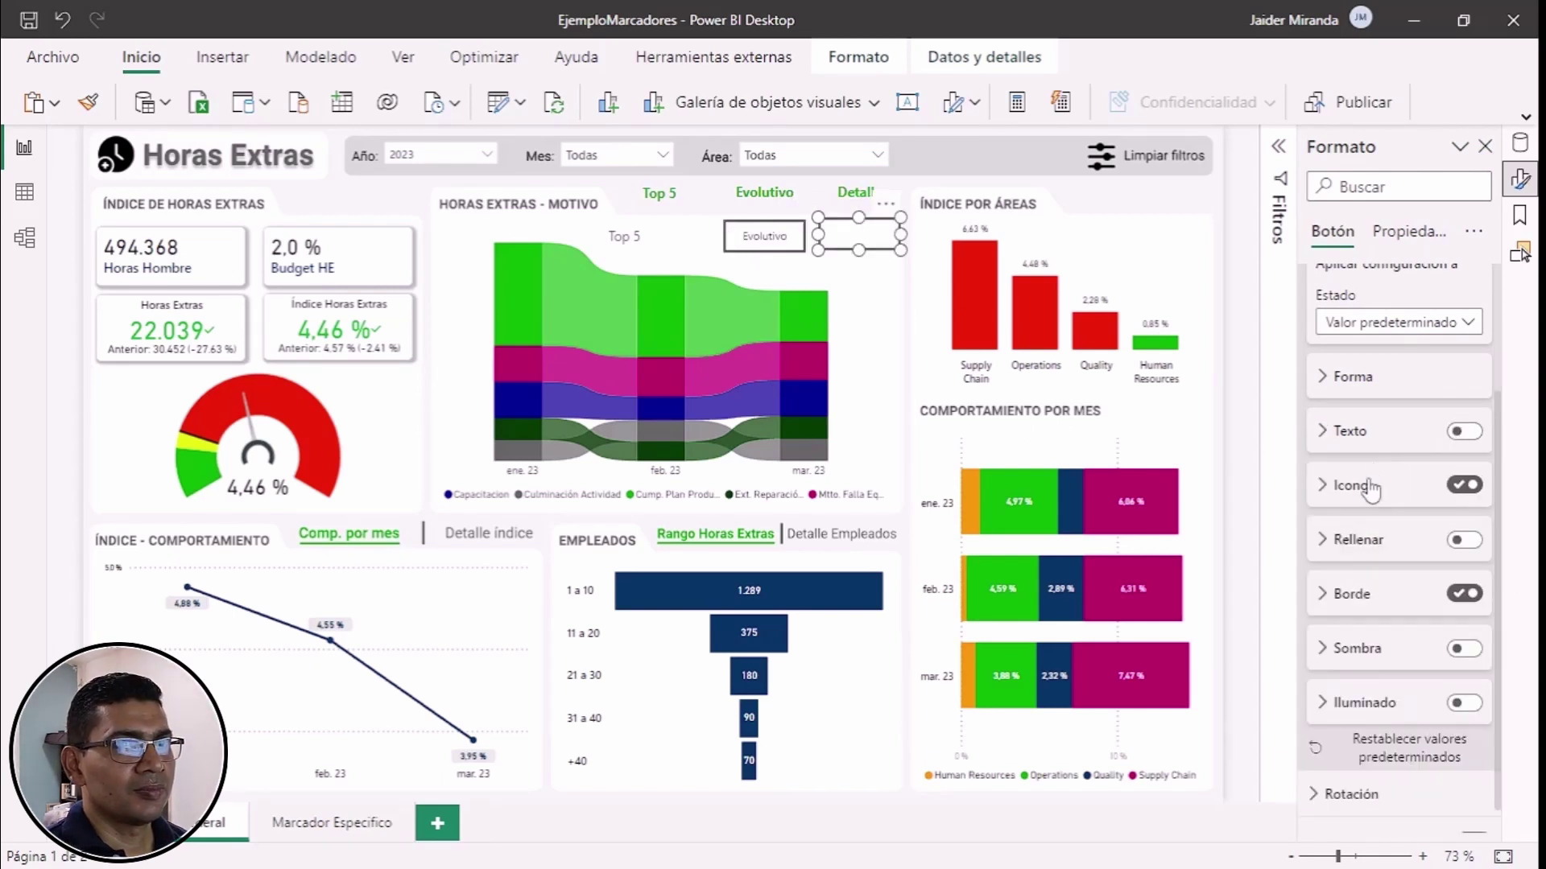
left_click(1461, 433)
left_click(1358, 441)
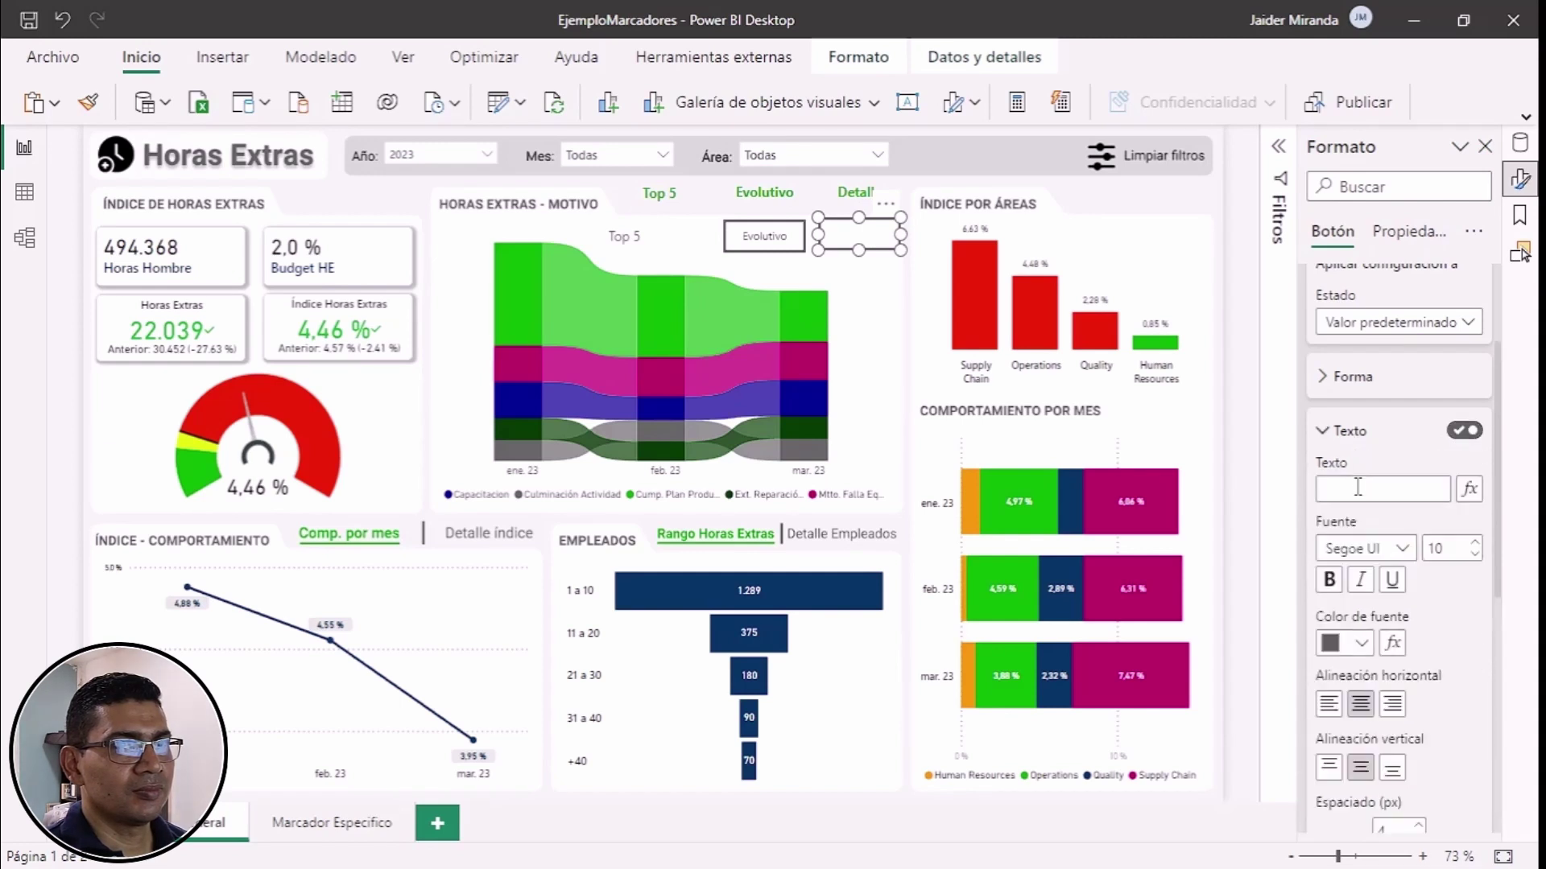
Step: Copy the grey Top 5 button's formatting onto the lower-row Evolutivo and Detalle buttons with Format Painter
left_click(640, 248)
left_click(89, 102)
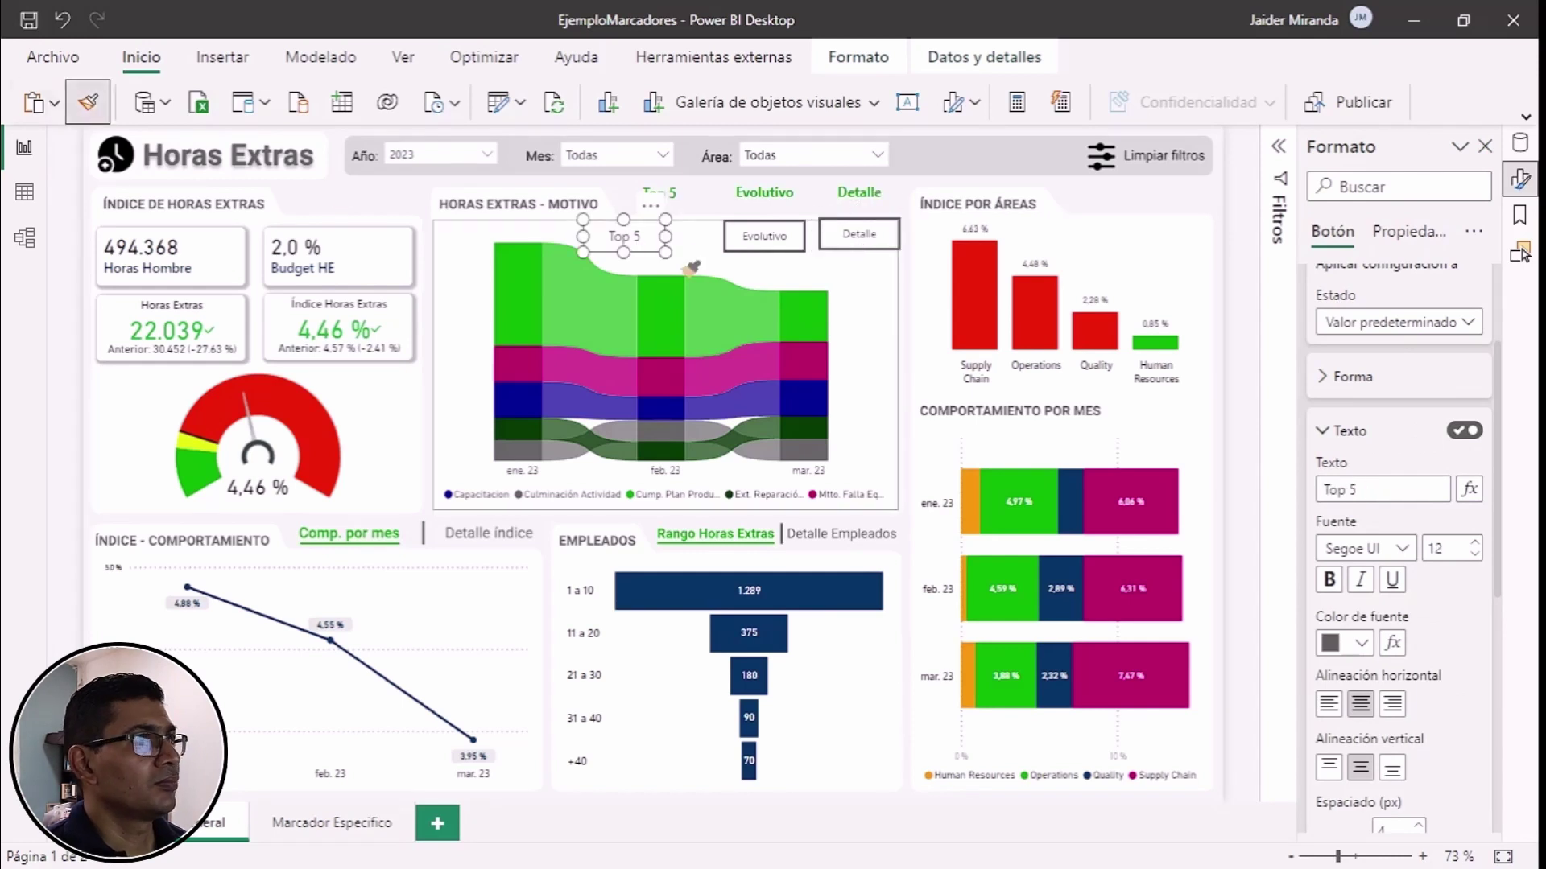
left_click(753, 234)
left_click(88, 102)
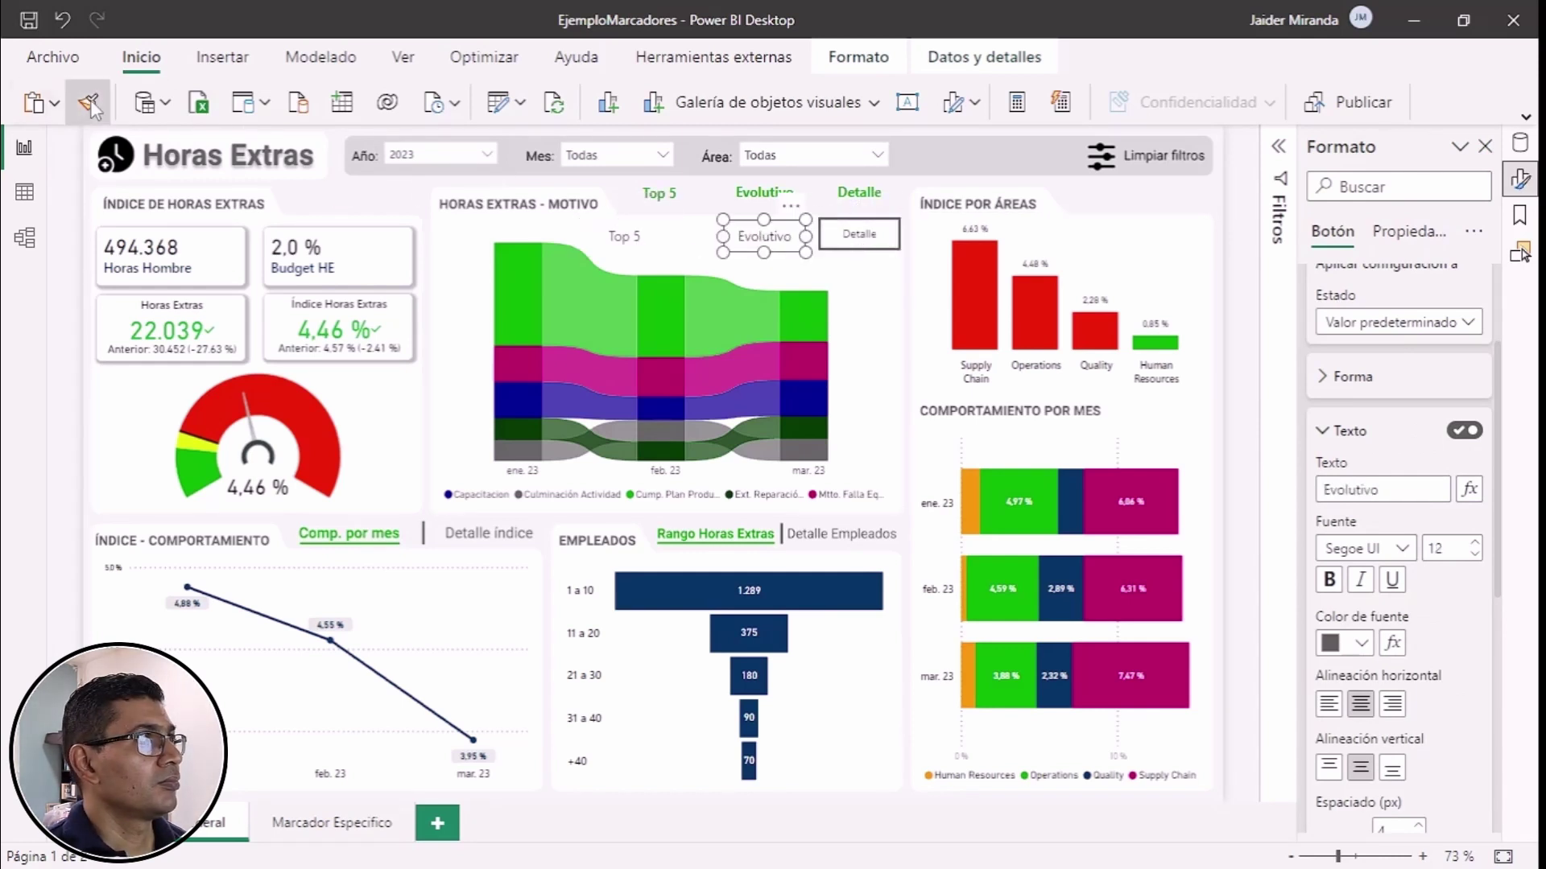
left_click(886, 242)
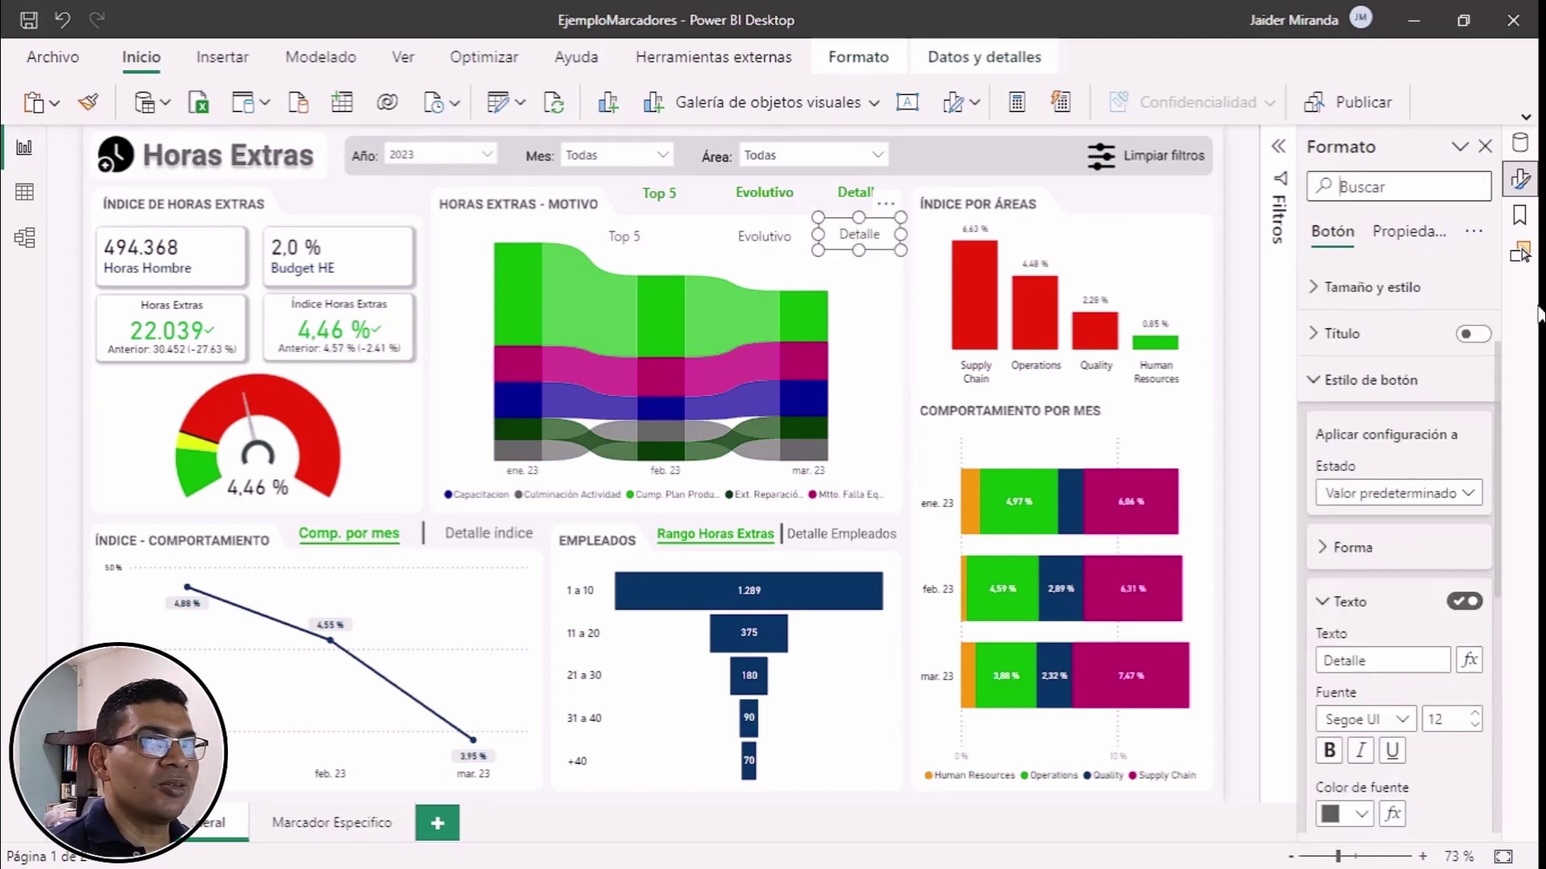
Step: Rename the green Top 5 button as bt_top5_activo in the list of report objects
left_click(1520, 254)
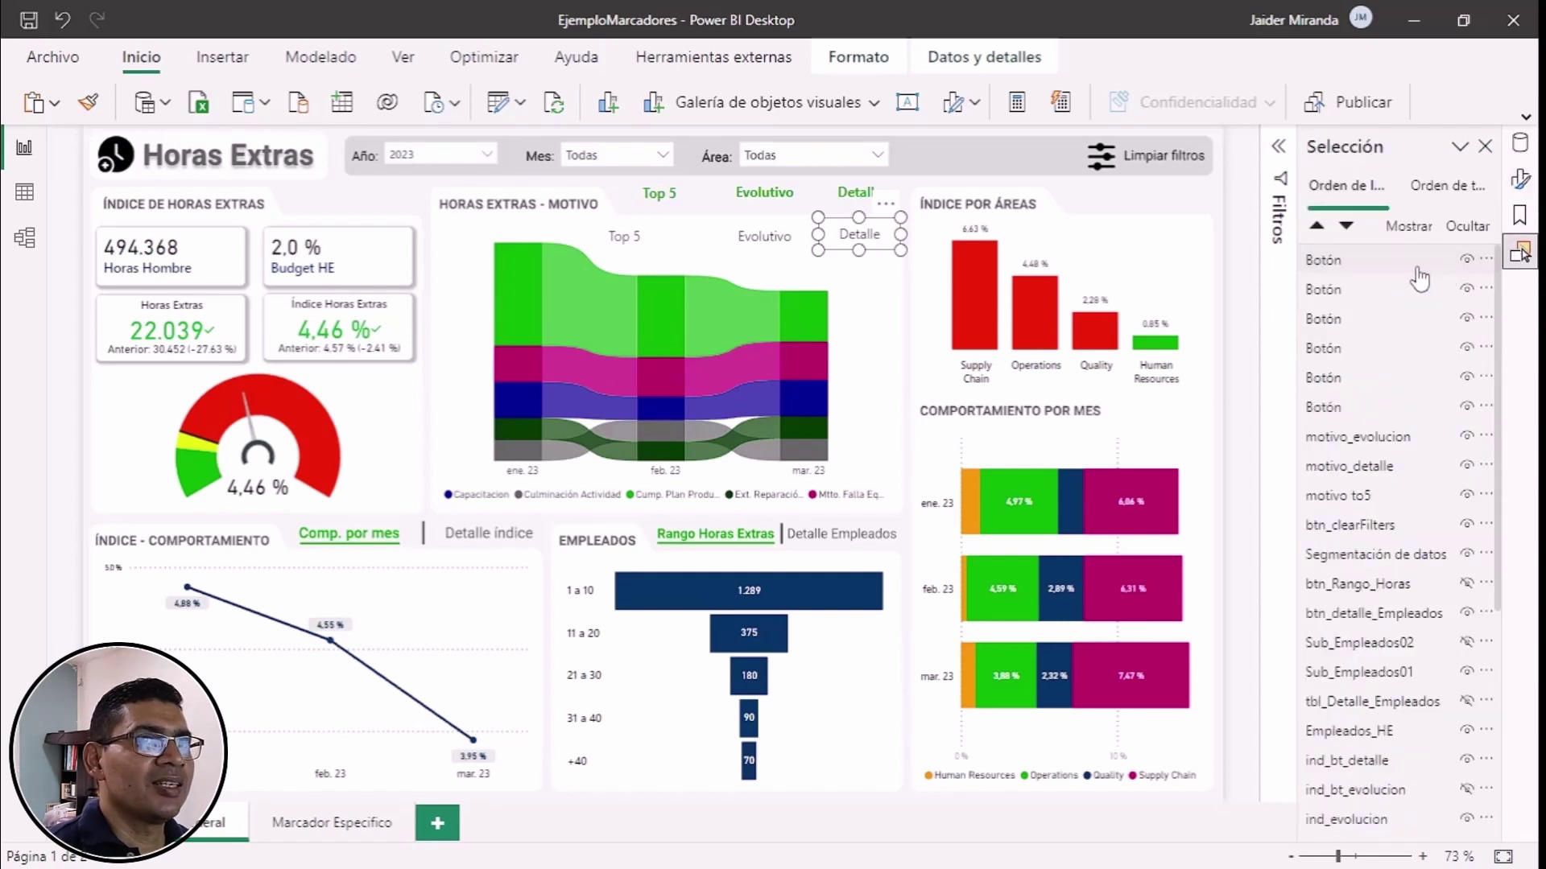
left_click(1373, 264)
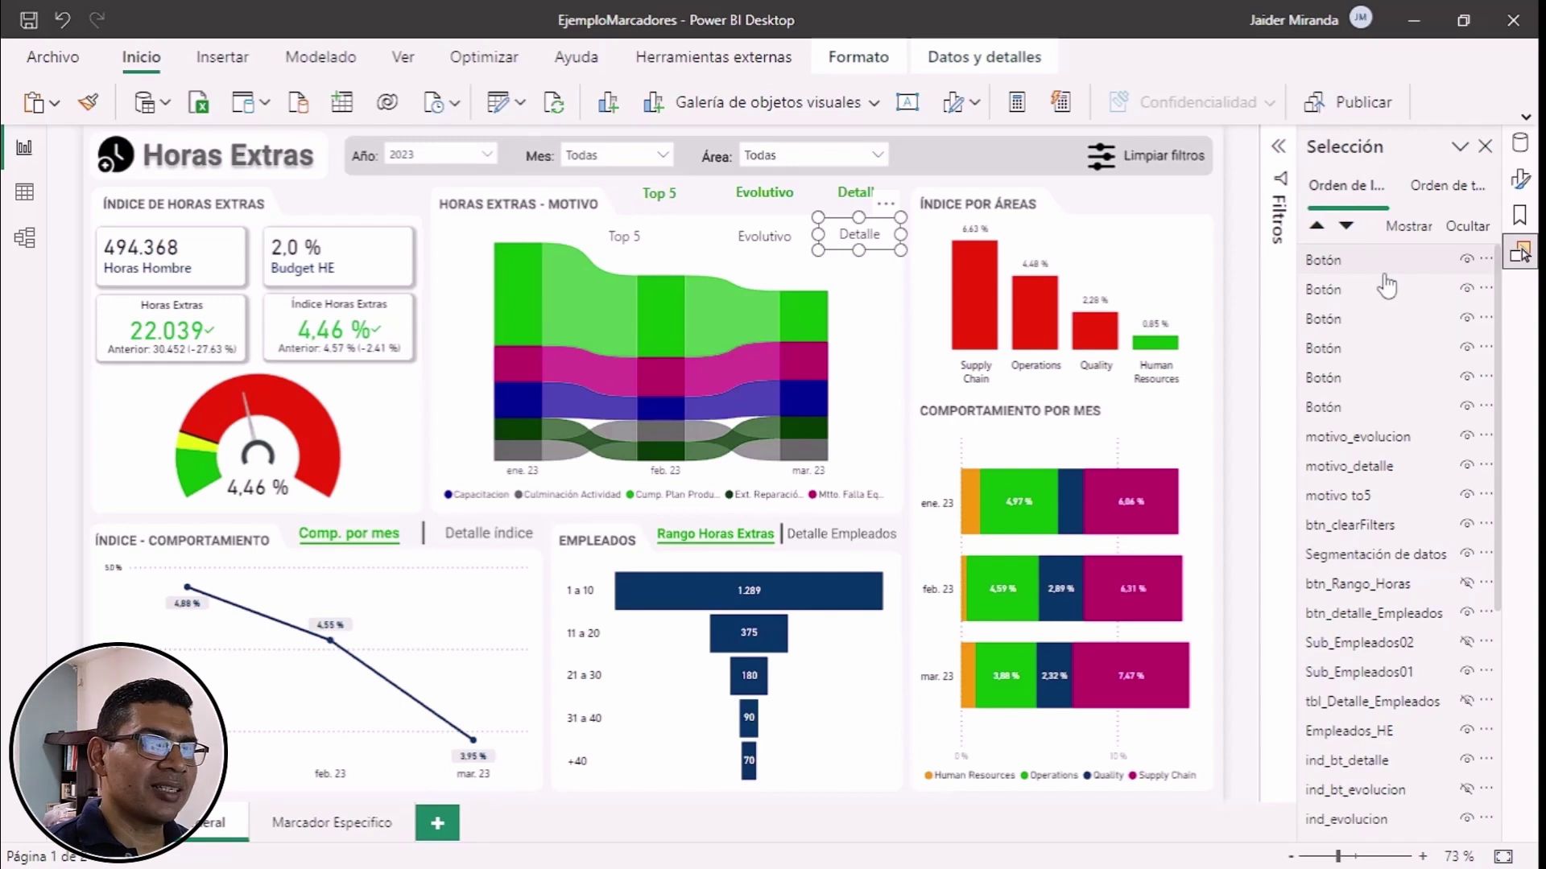
left_click(675, 203)
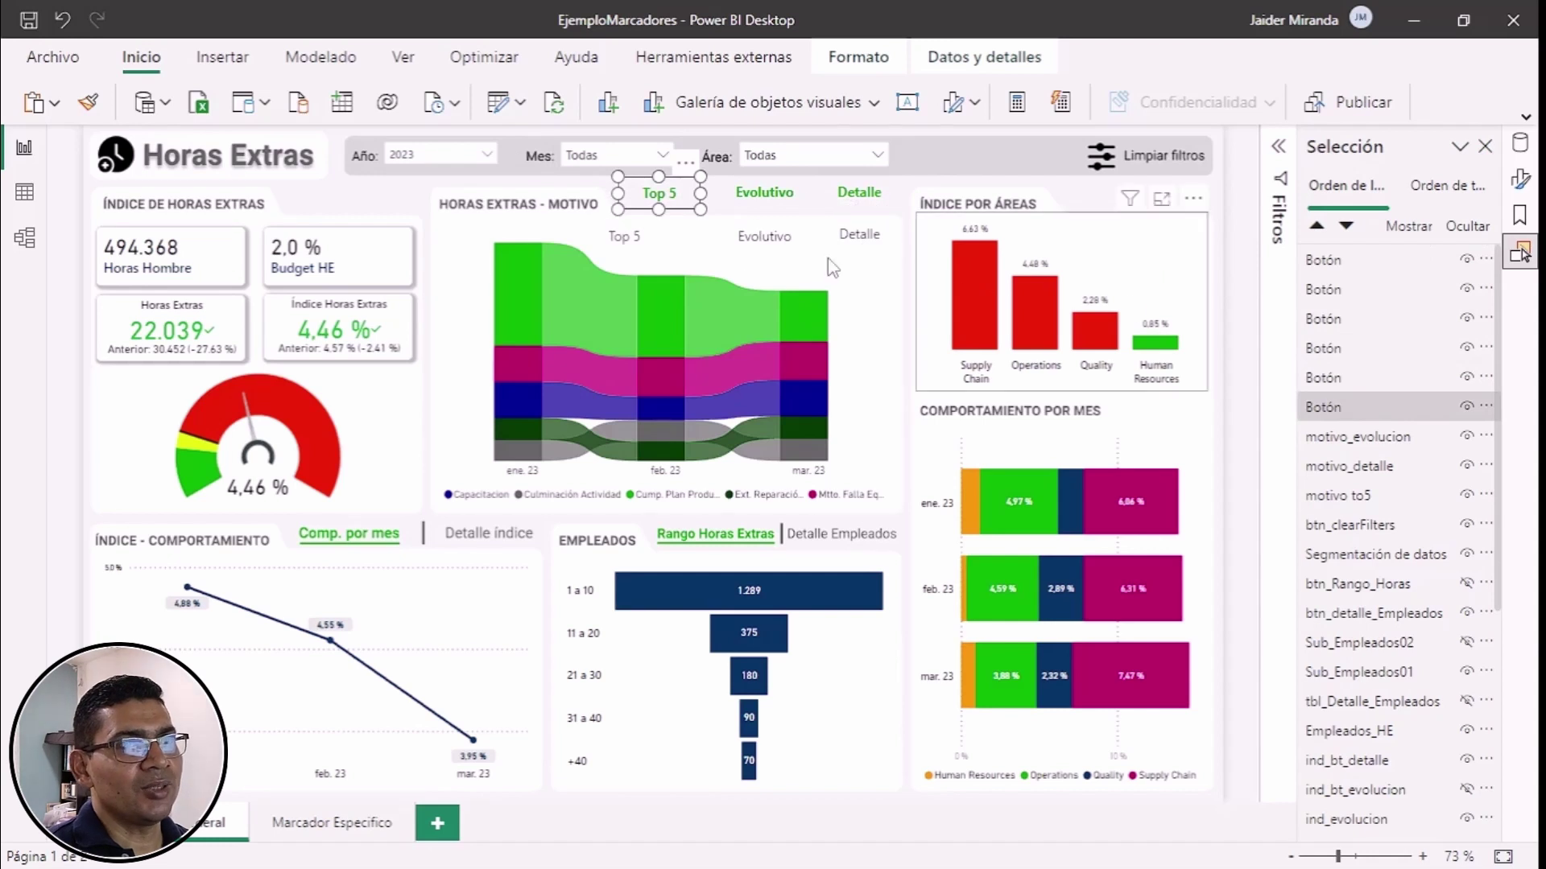
double_click(1381, 407)
type("bt_top")
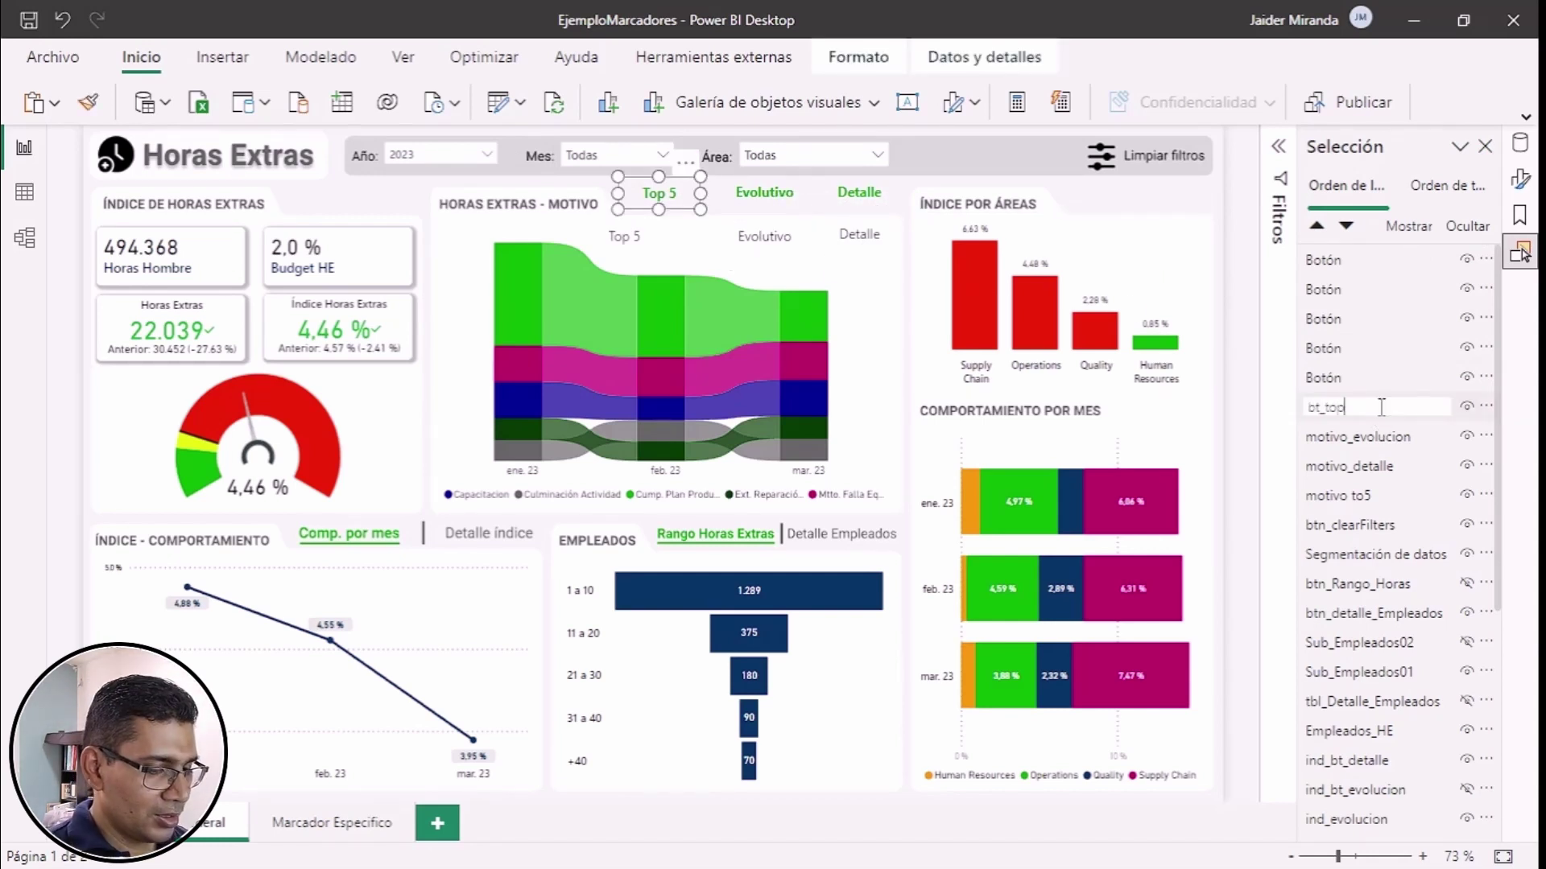
type("5_activo")
key("Return")
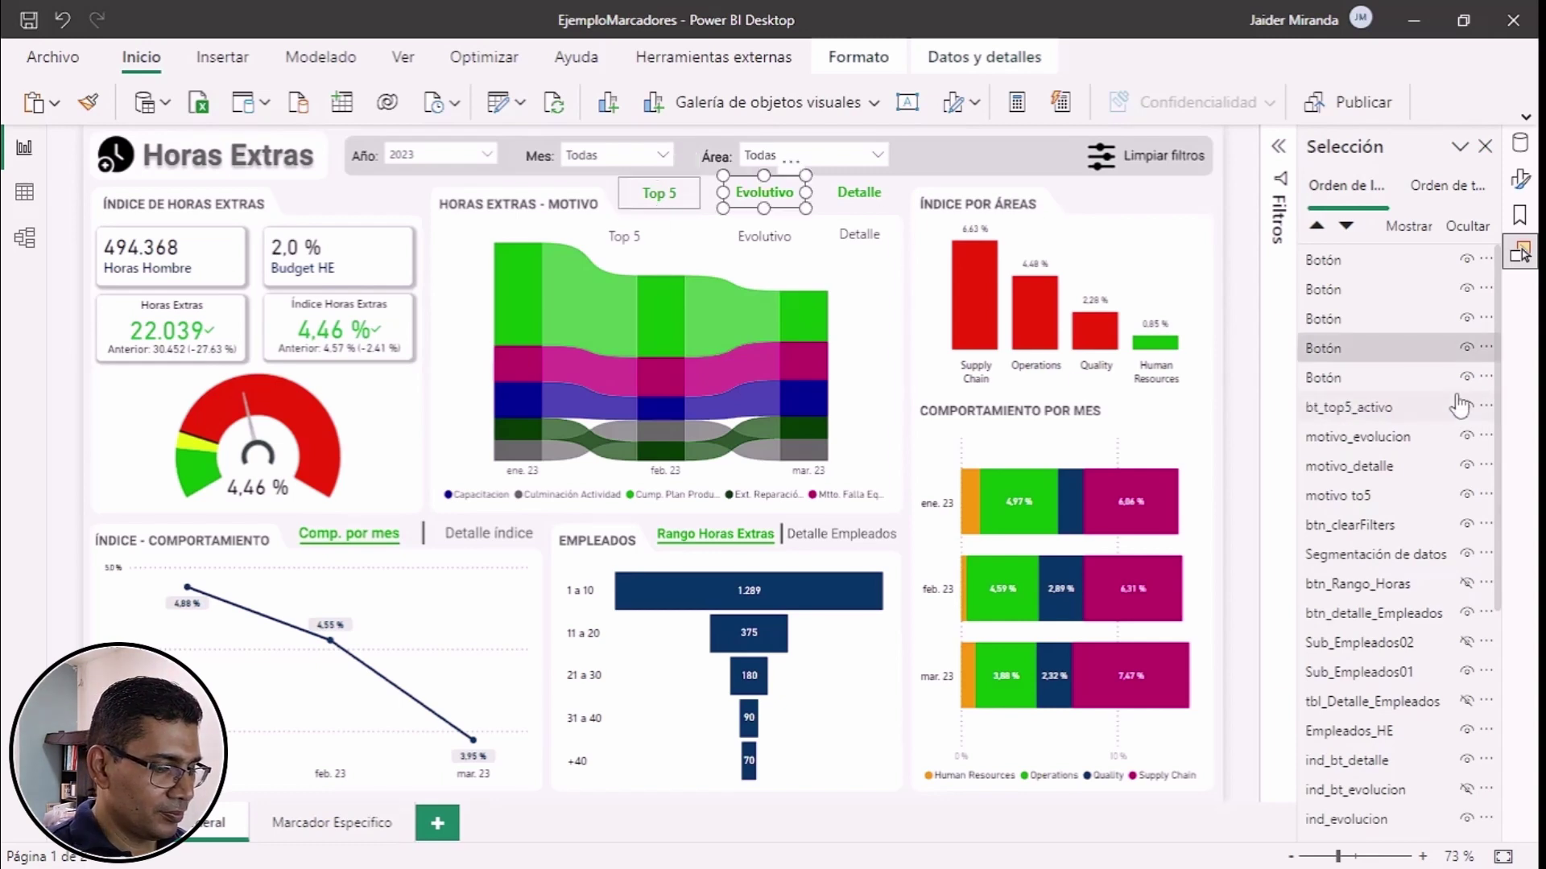
Step: Rename the green Evolutivo button as btn_evolutivo_activo
double_click(1350, 349)
type("btn_")
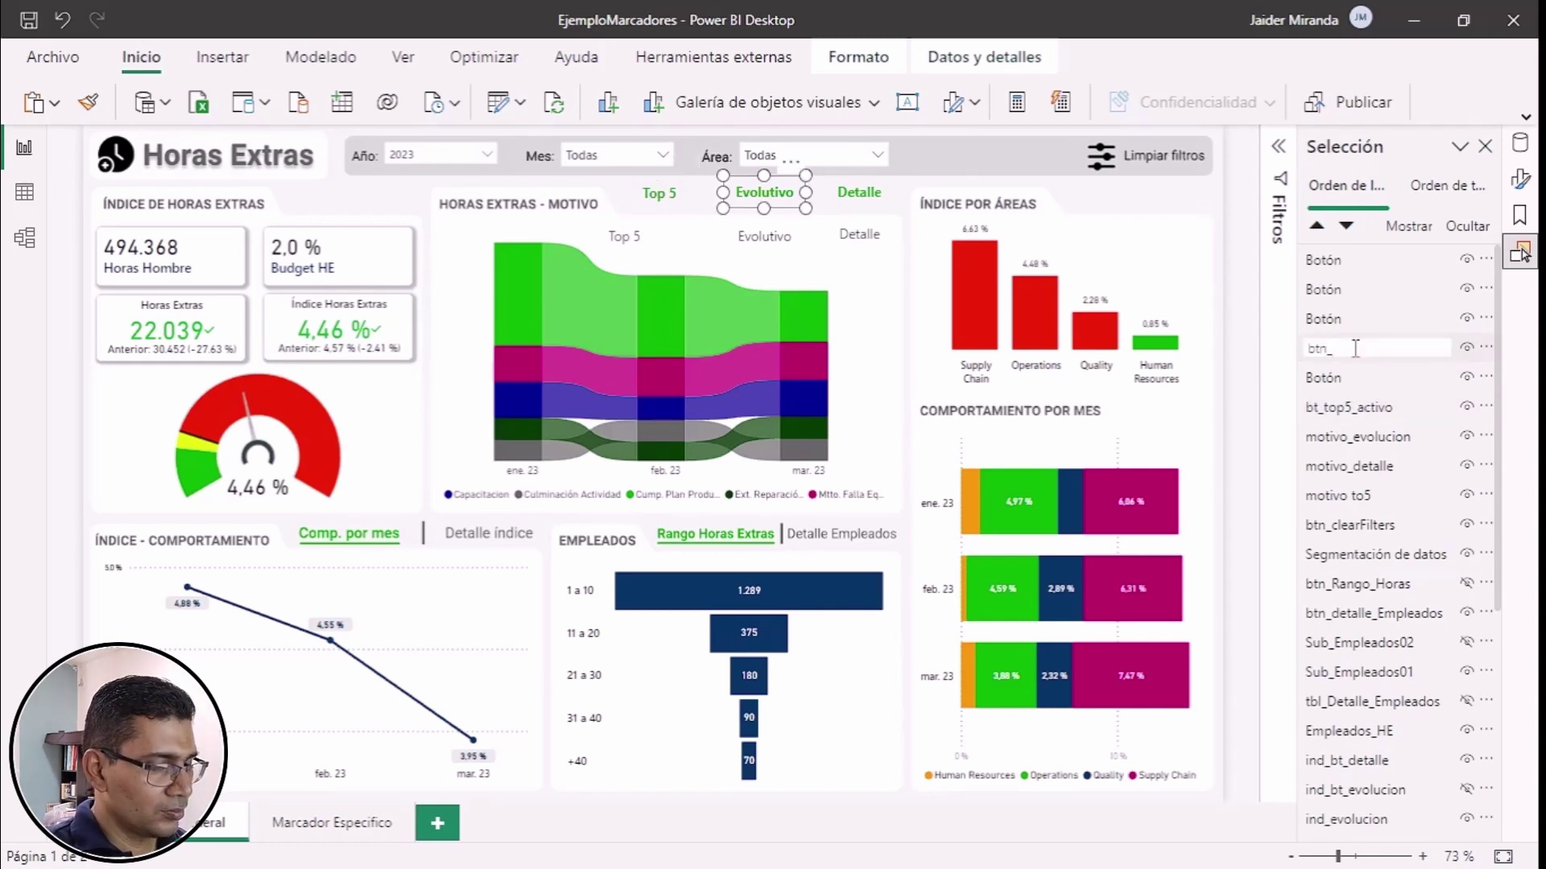
type("evolutivo")
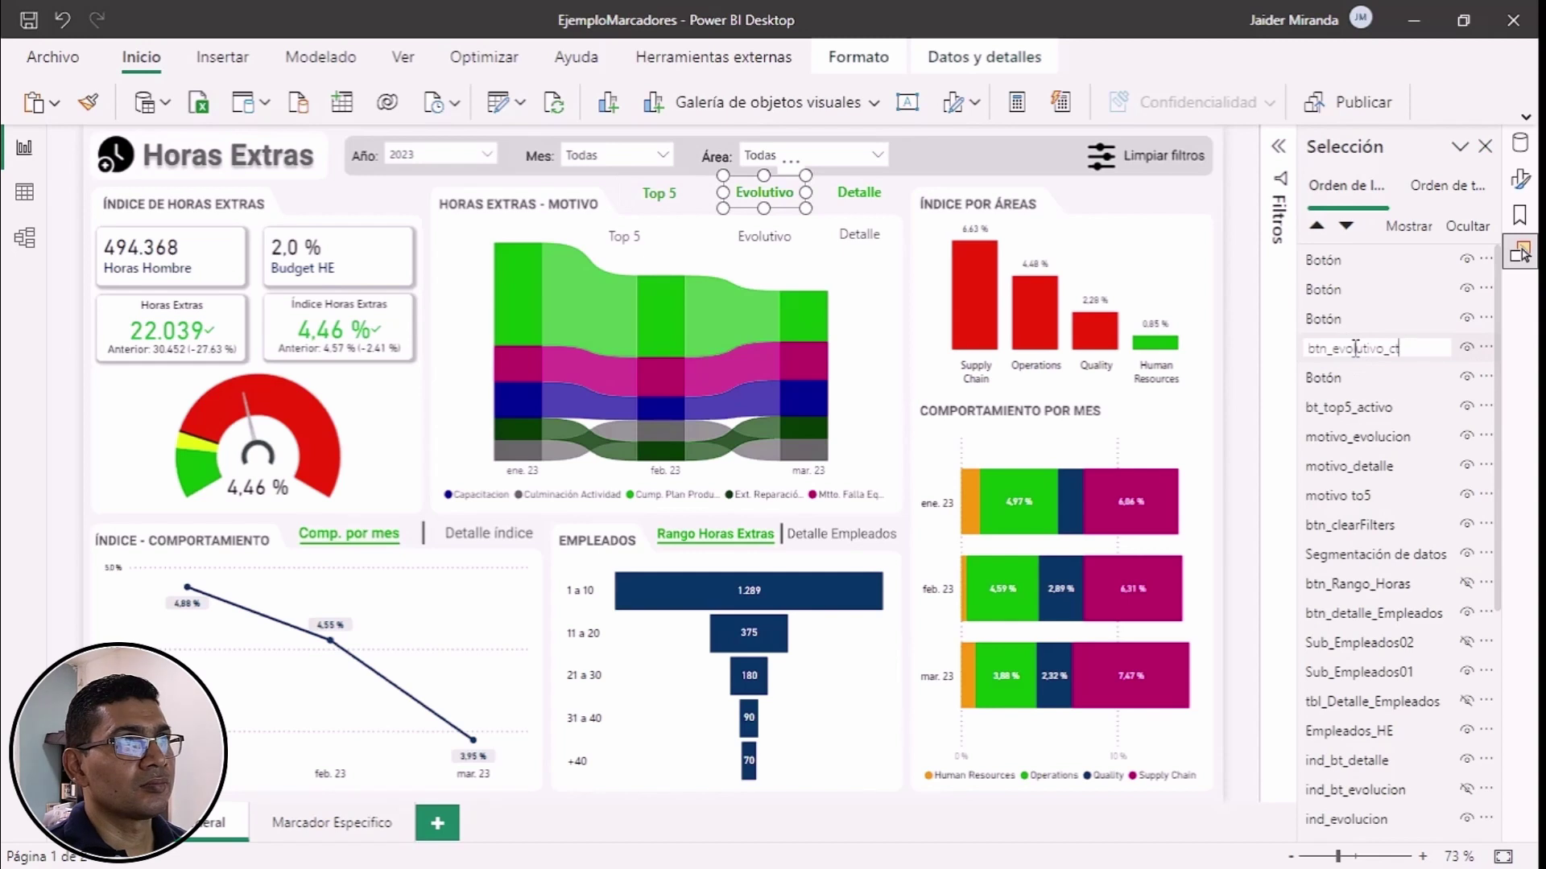
type("_activo")
key("Return")
Step: Rename the green Detalle button as btn_detalle_activo
double_click(1355, 290)
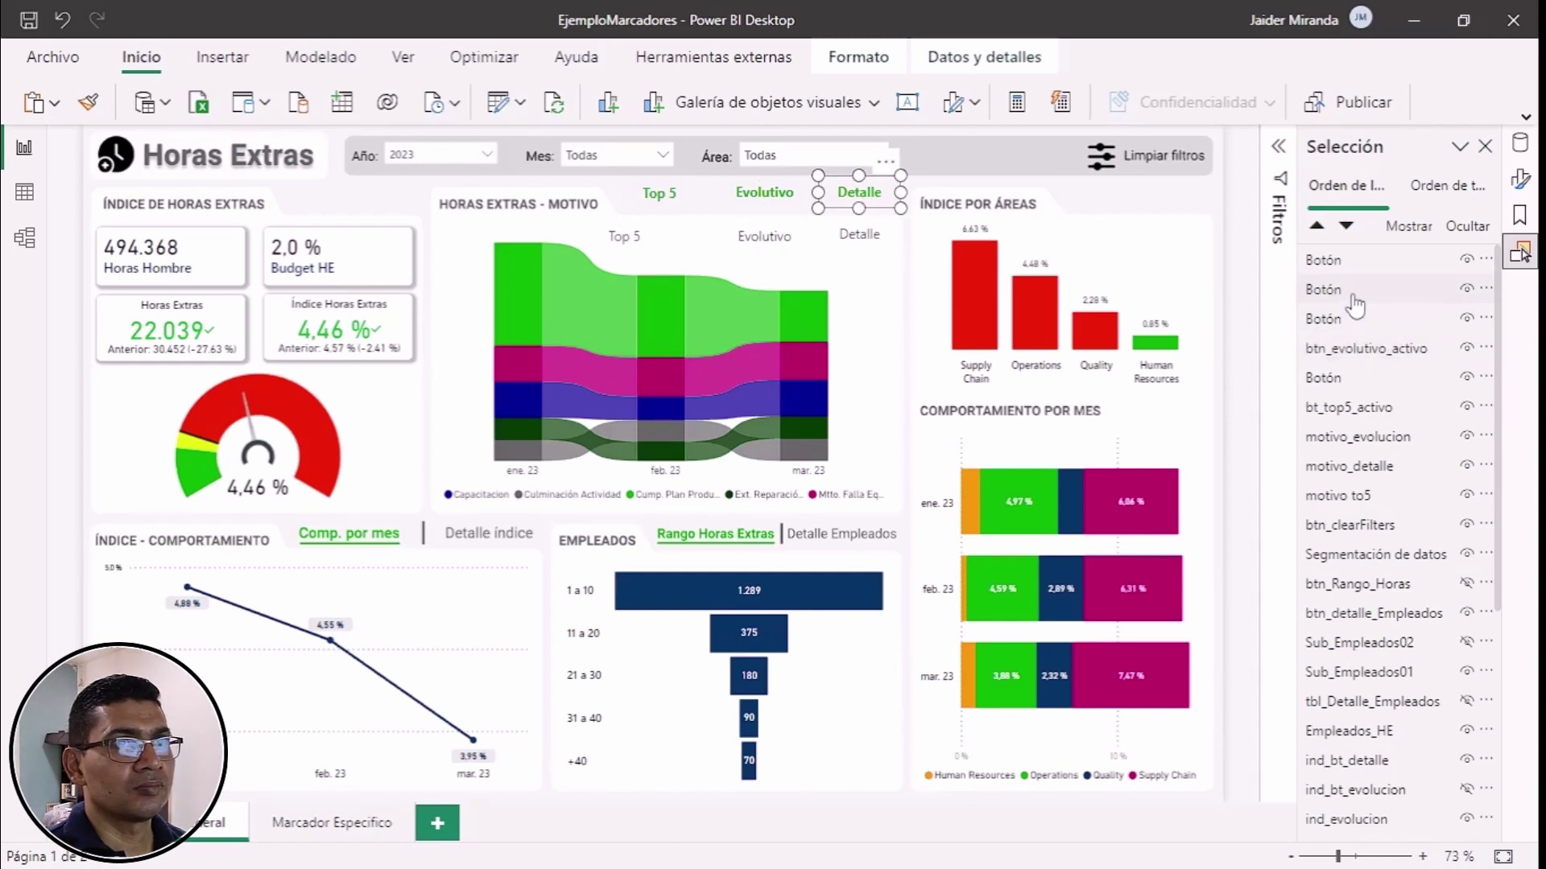
type("btn_detalle")
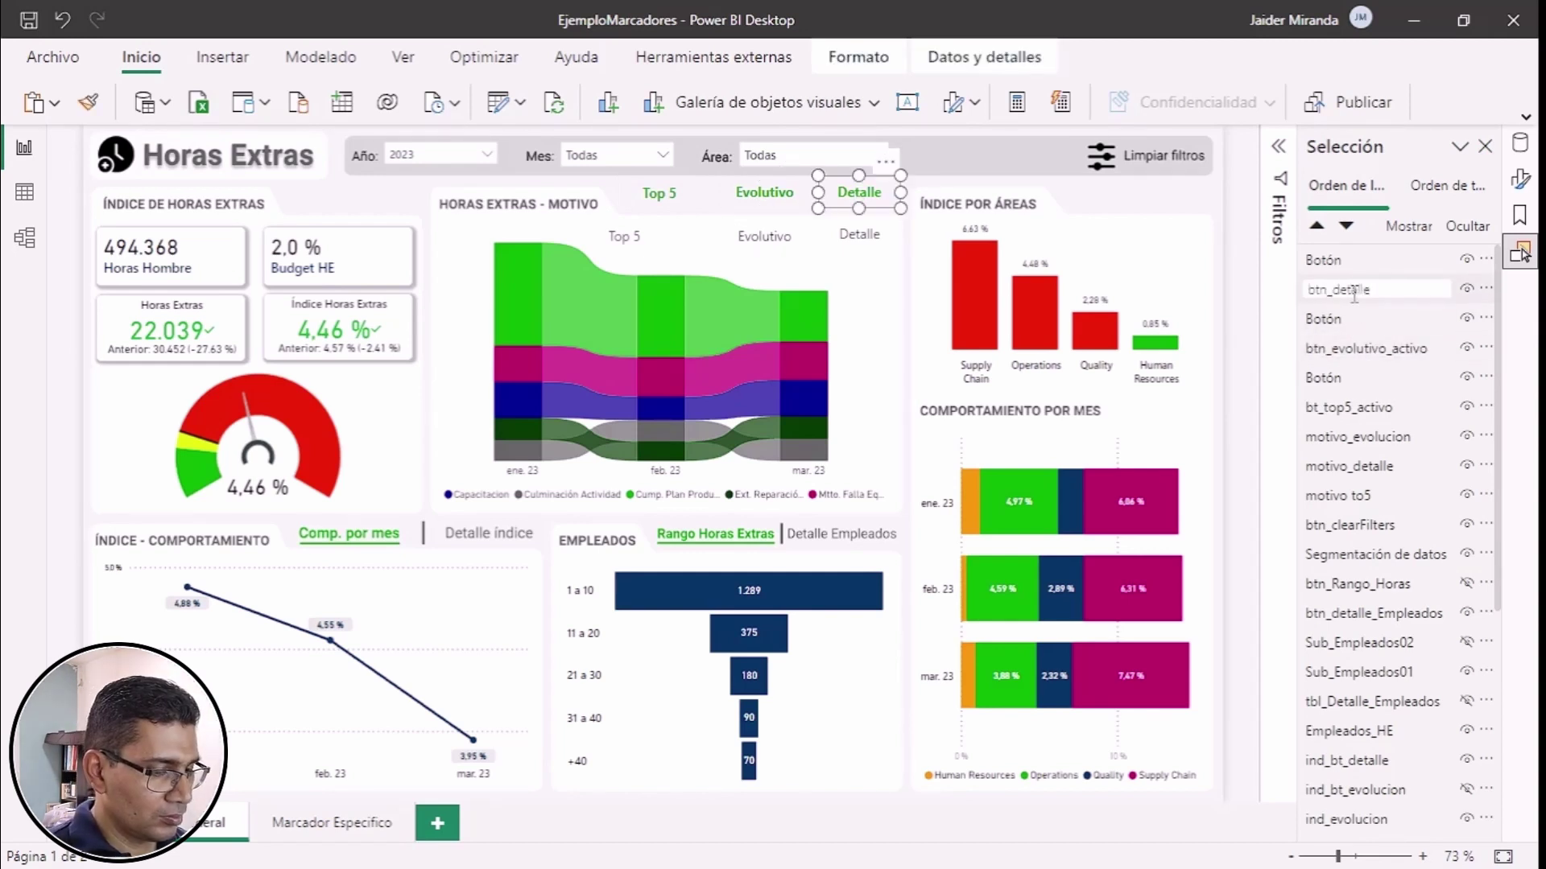
type("_activo")
key("Return")
Step: Rename the grey Top 5 button as btn_top5_inactivo
double_click(1360, 377)
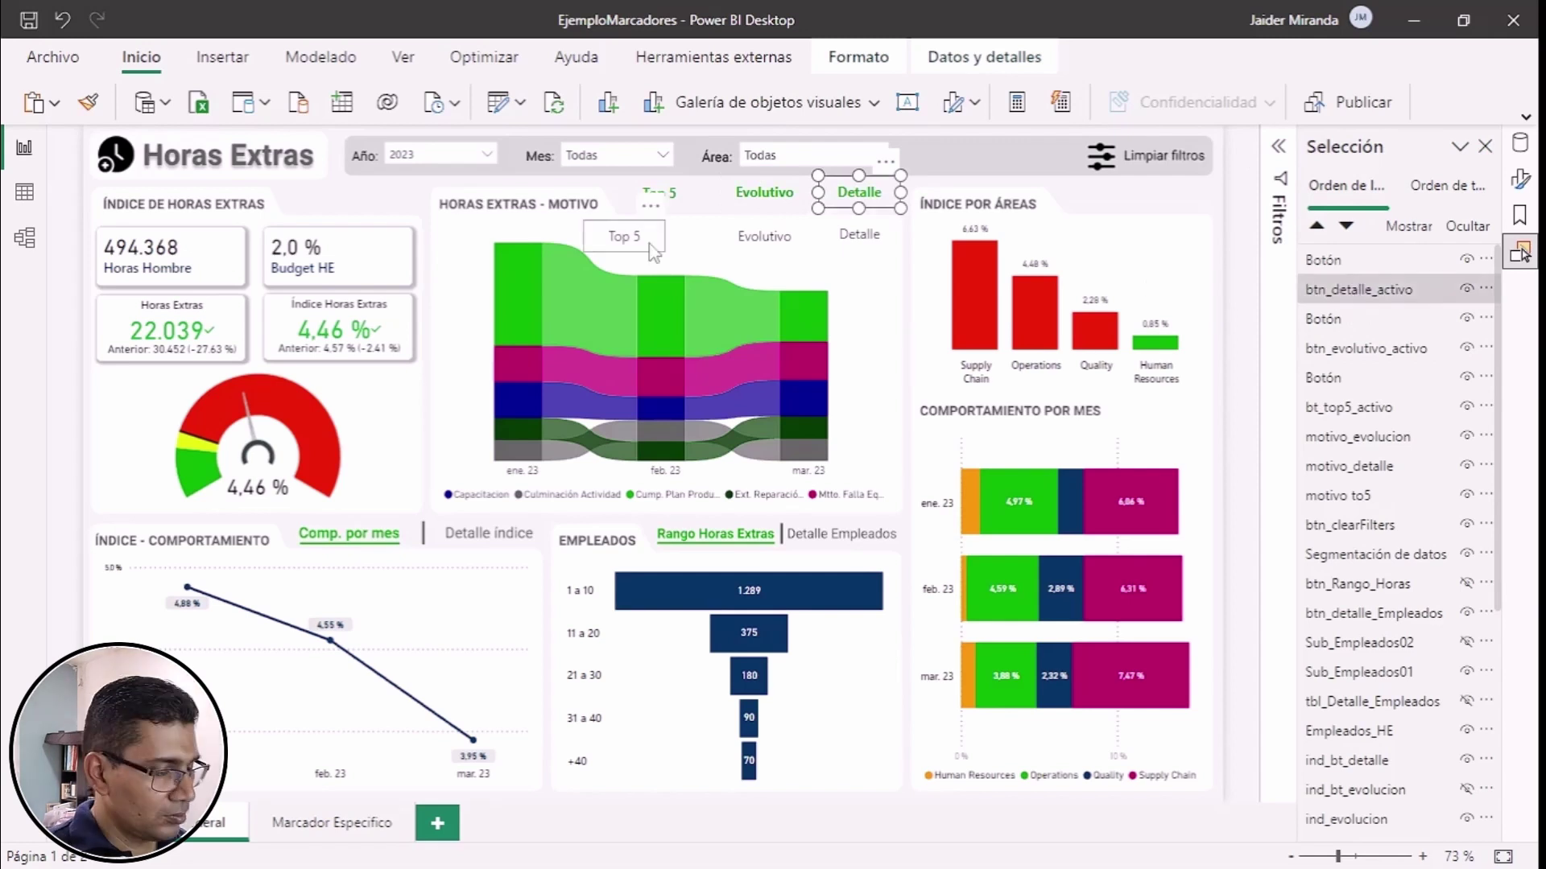
type("btn_")
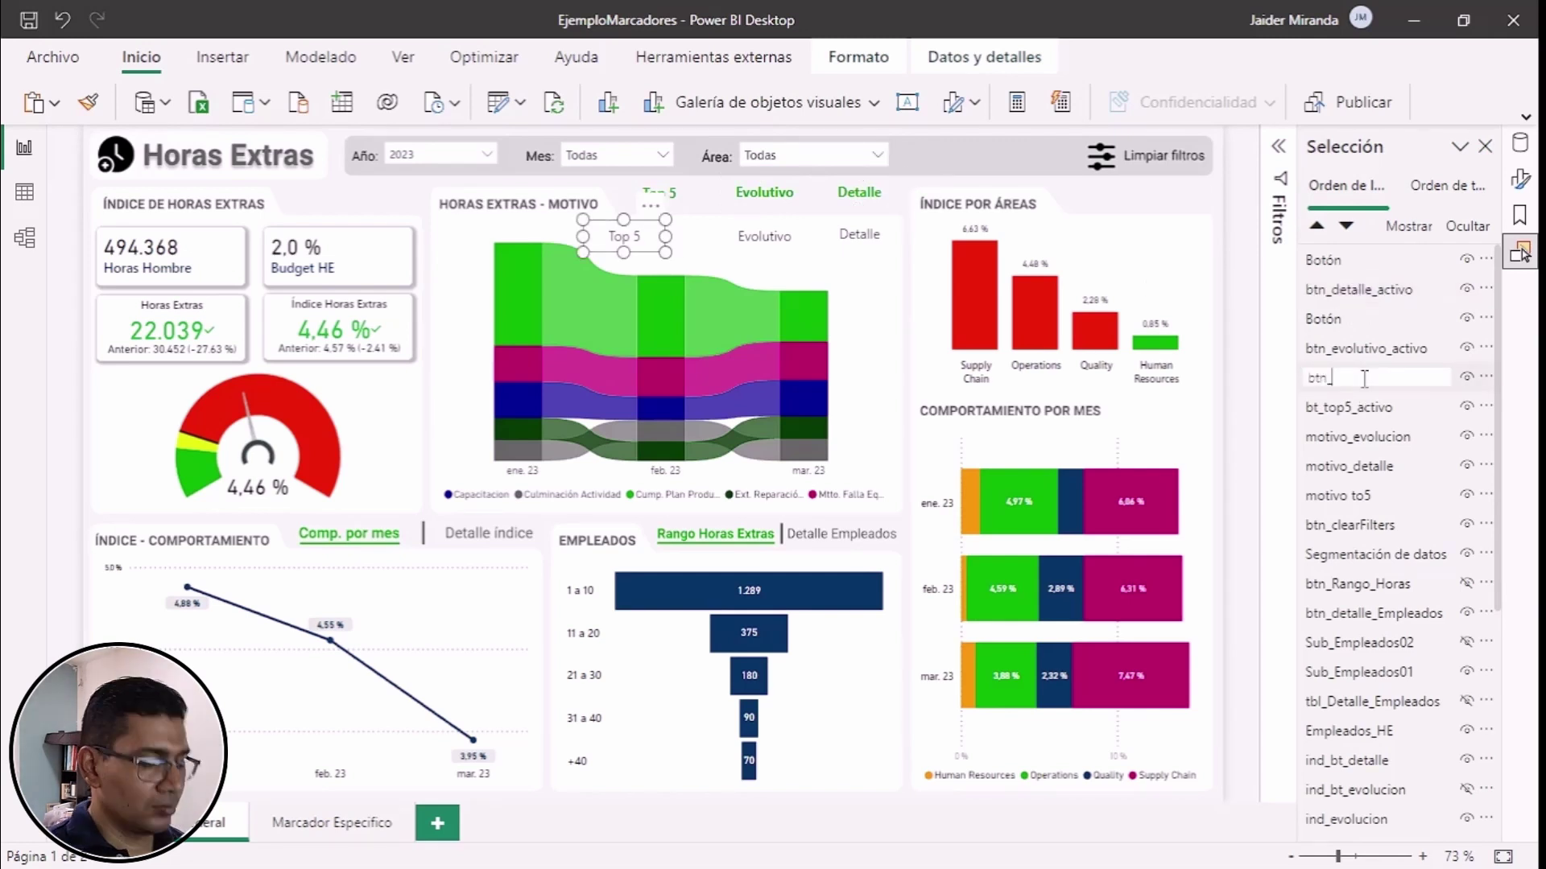
type("top5_inactivo")
key("Return")
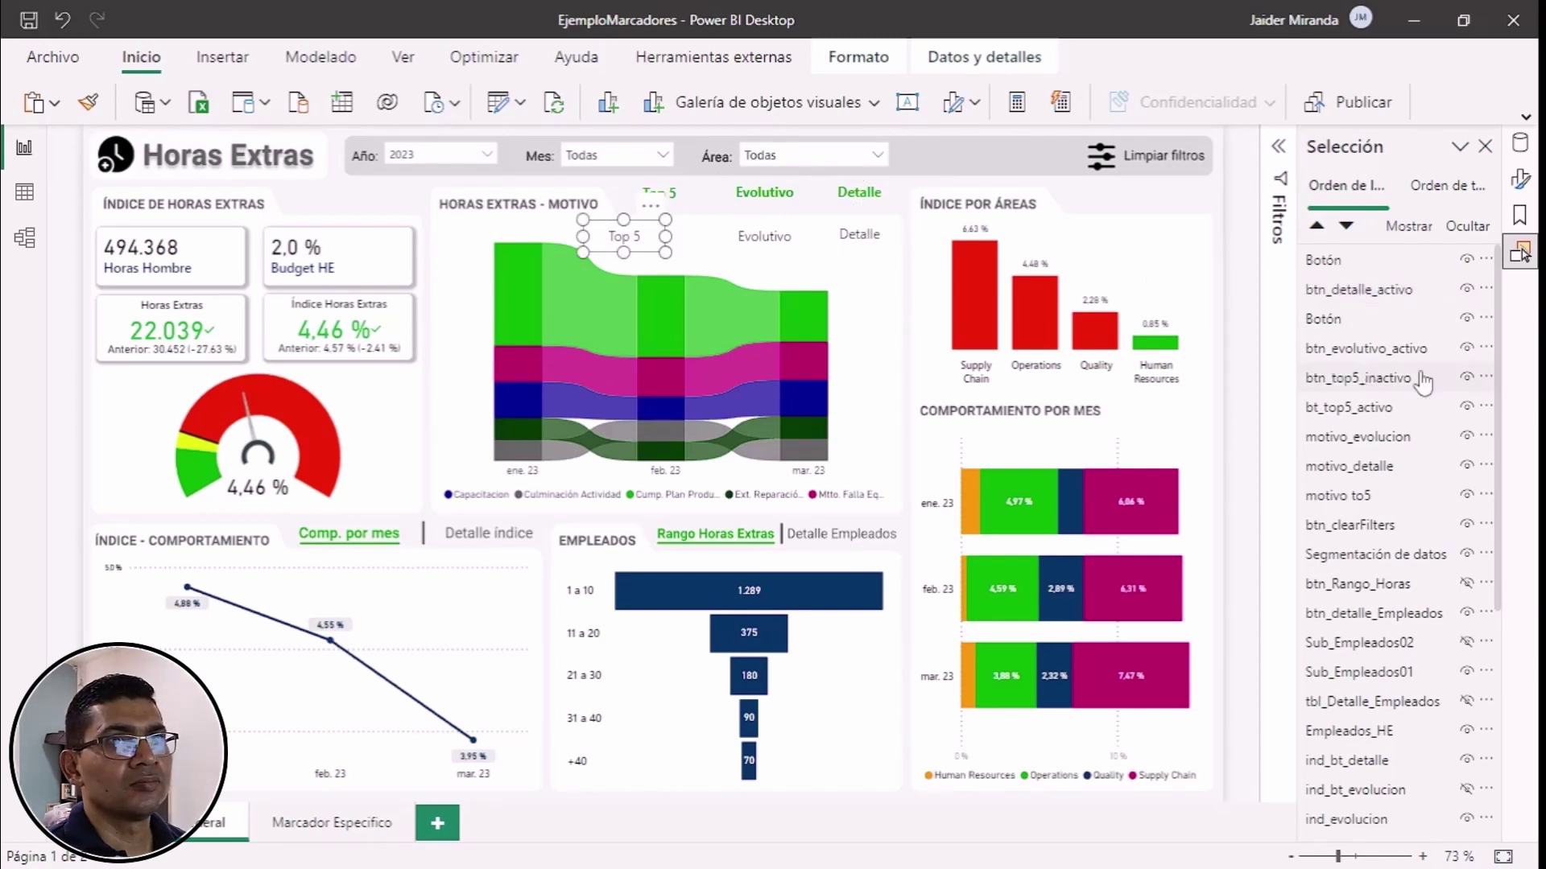
Step: Rename the grey Evolutivo button as btn_evolutivo_inactivo
left_click(1404, 322)
double_click(1397, 321)
type("btn")
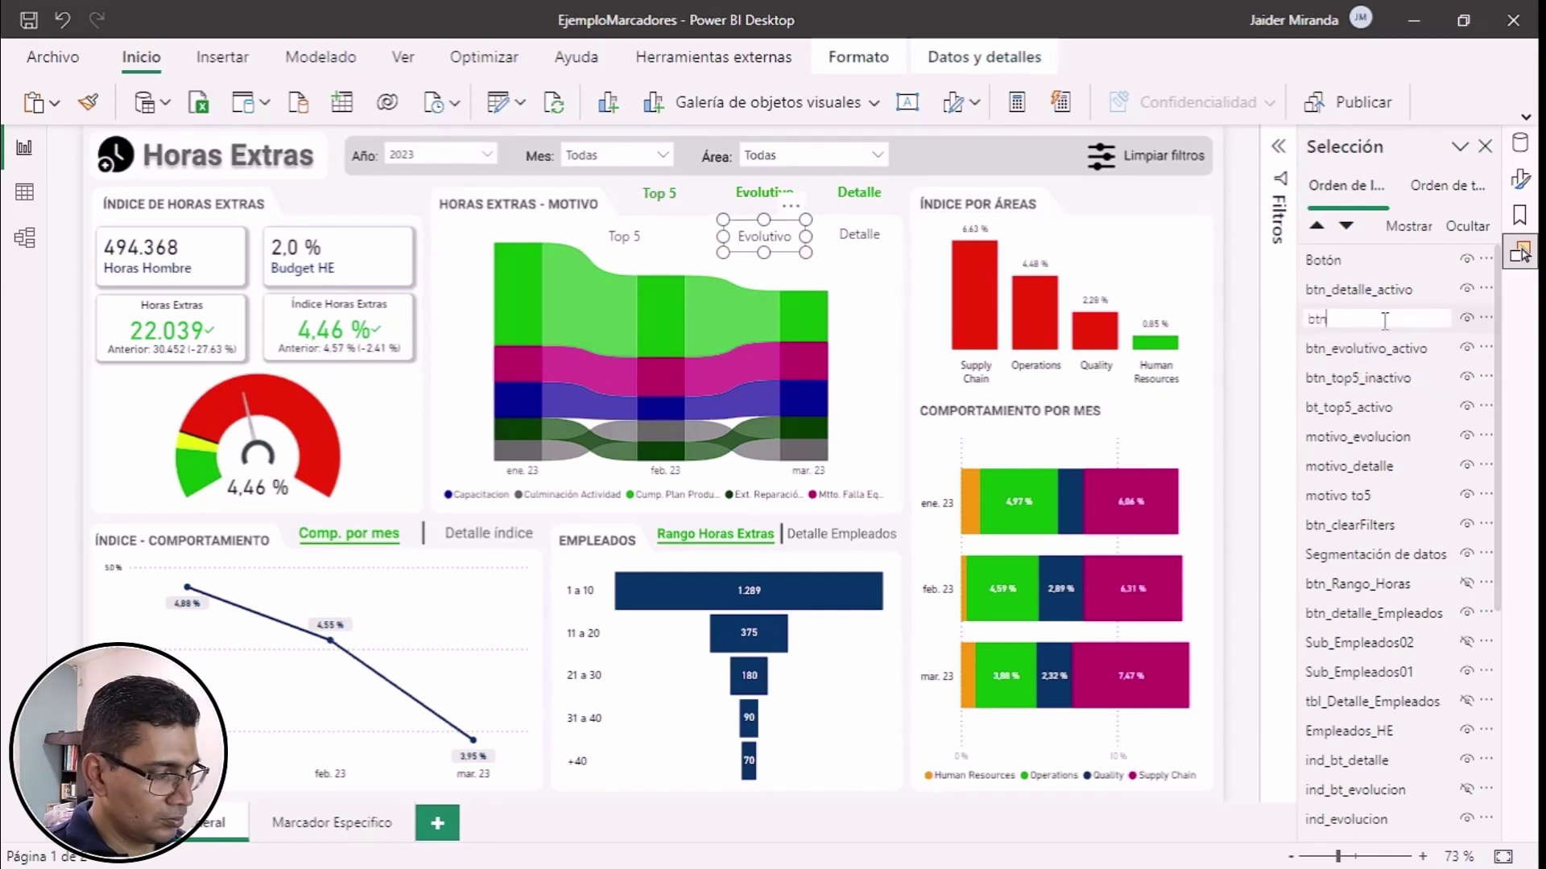
type("_evolutivo")
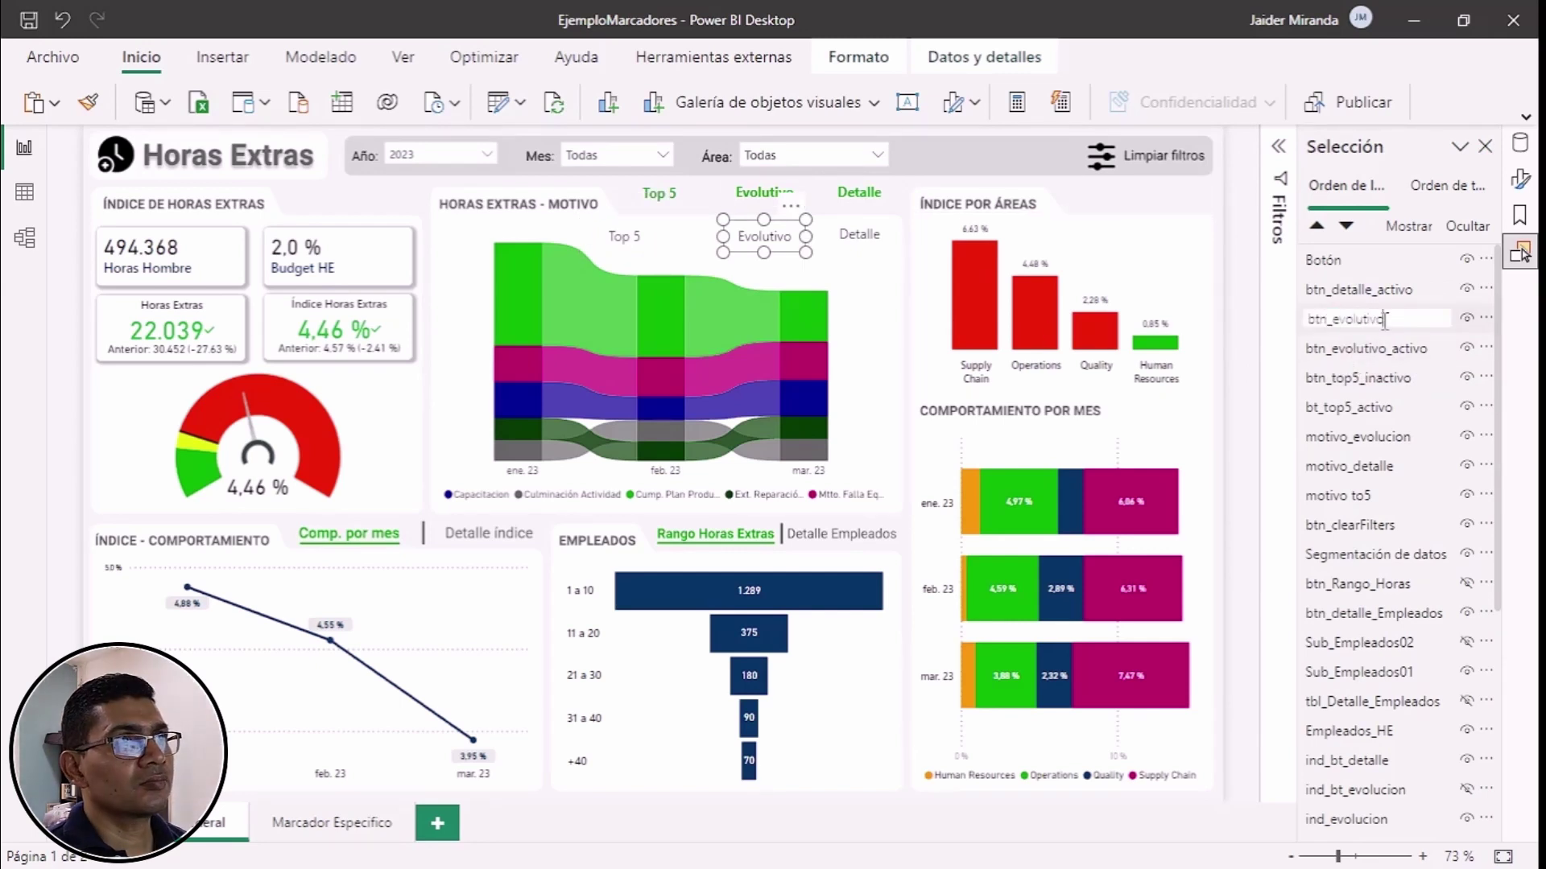
type("_inactivo")
key("Return")
Step: Rename the grey Detalle button as btn_detalle_inactivo
left_click(1355, 260)
double_click(1355, 259)
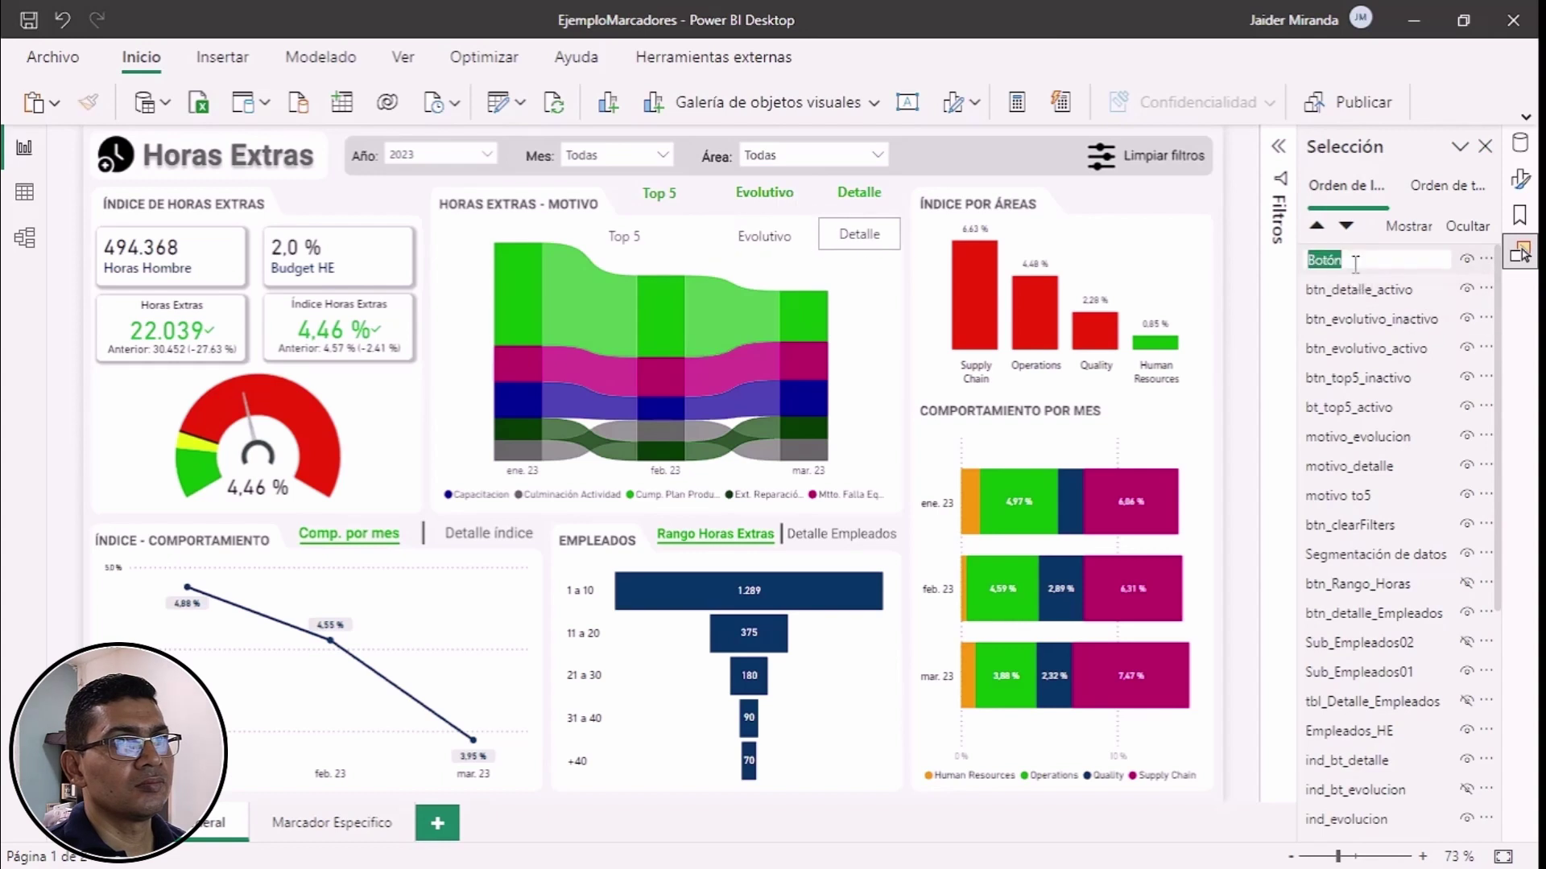
type("btn_detalle_")
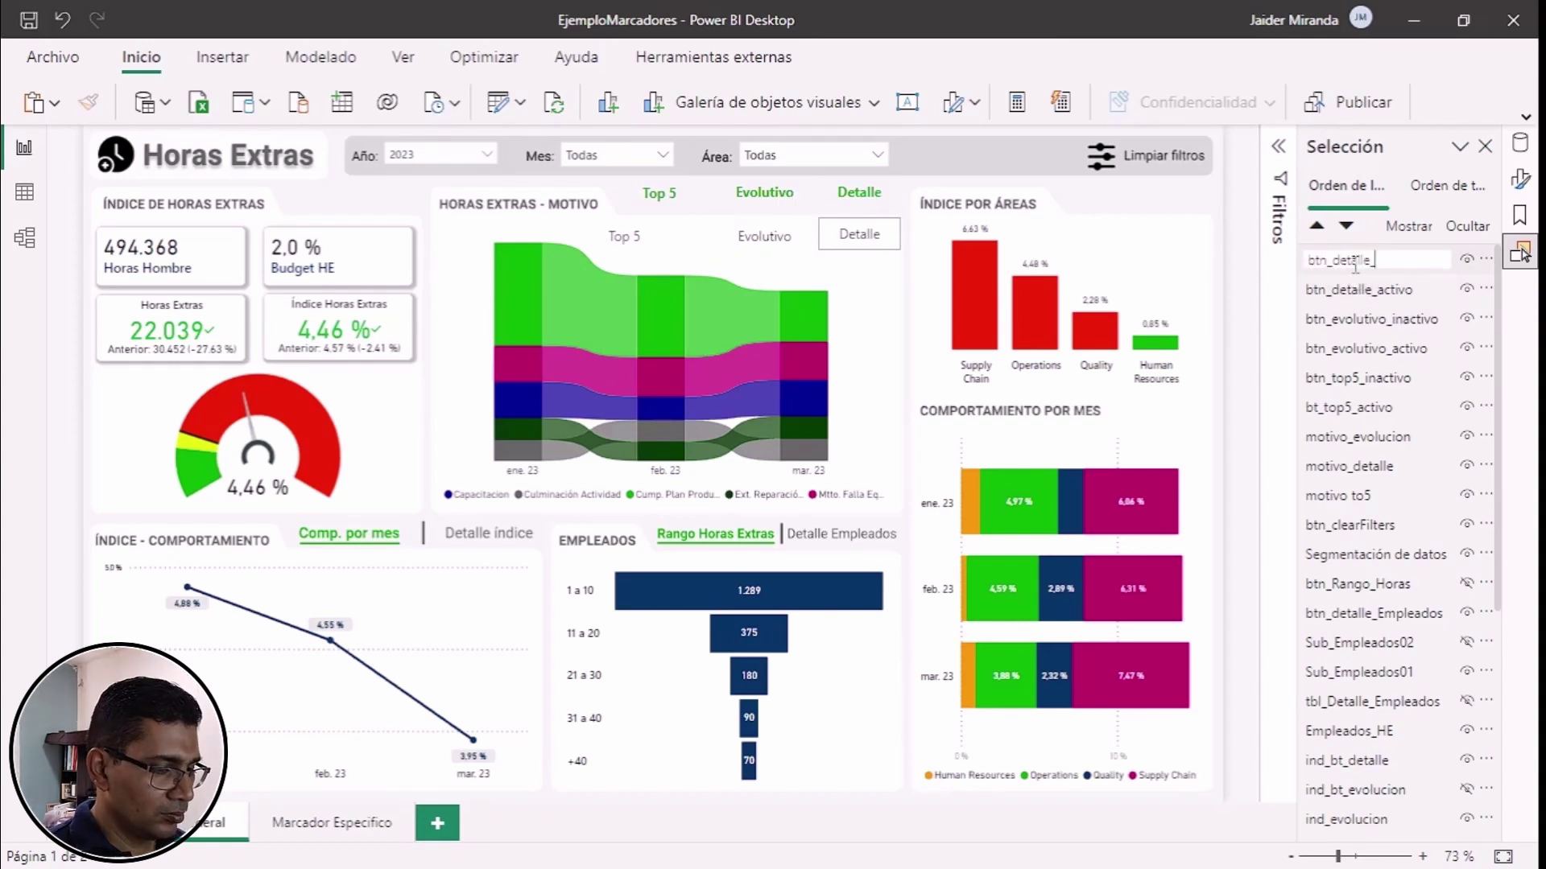
type("inactivo")
key("Return")
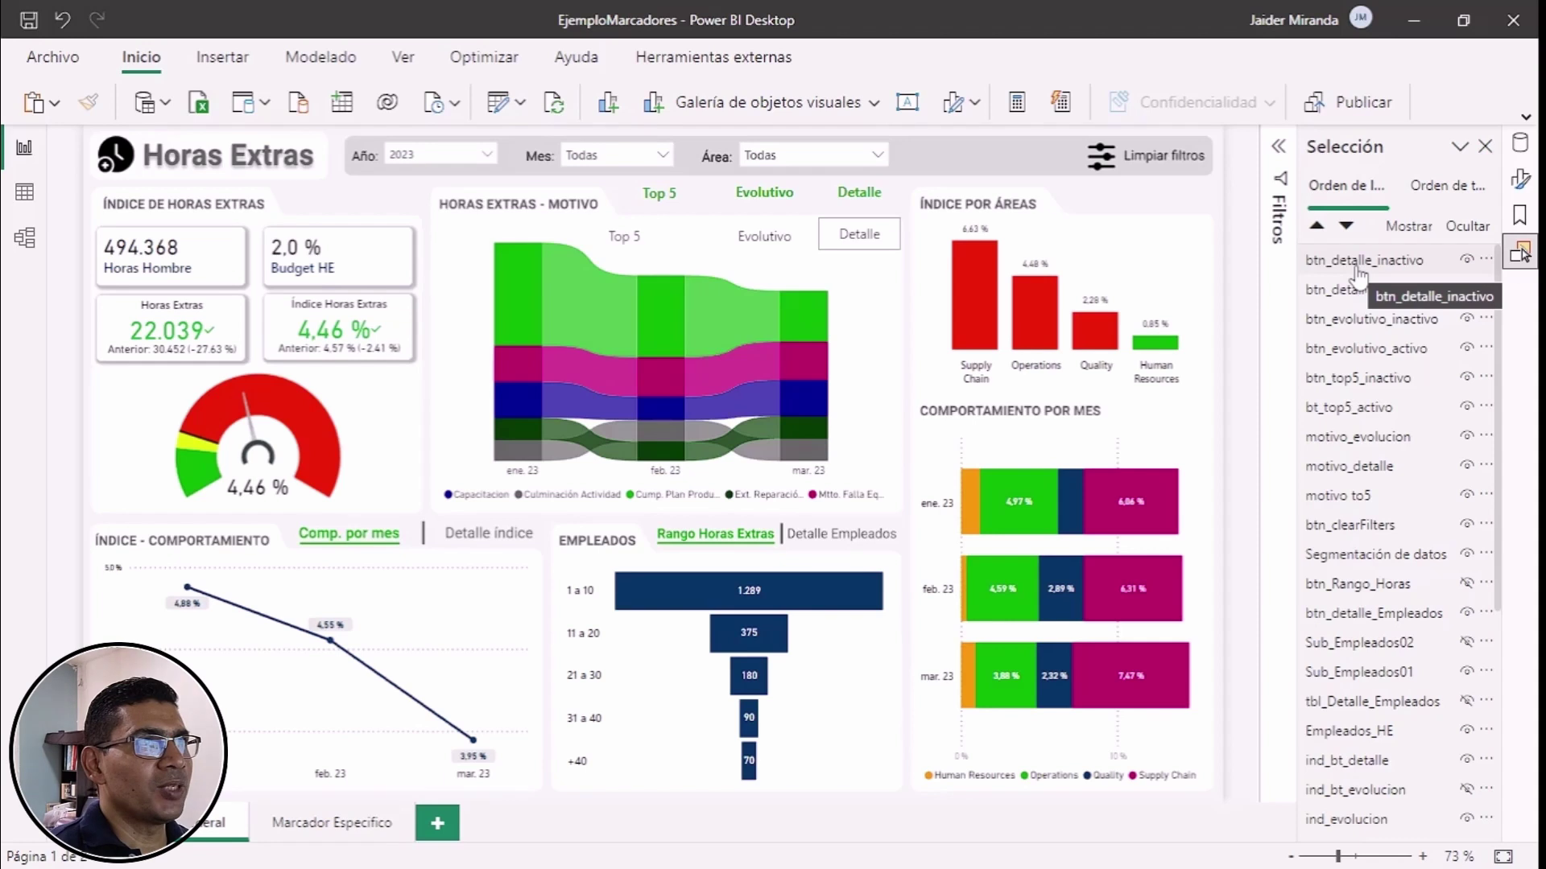
Step: Shift the green Top 5, Evolutivo and Detalle buttons slightly down to line up with the HORAS EXTRAS - MOTIVO title
left_click(661, 206)
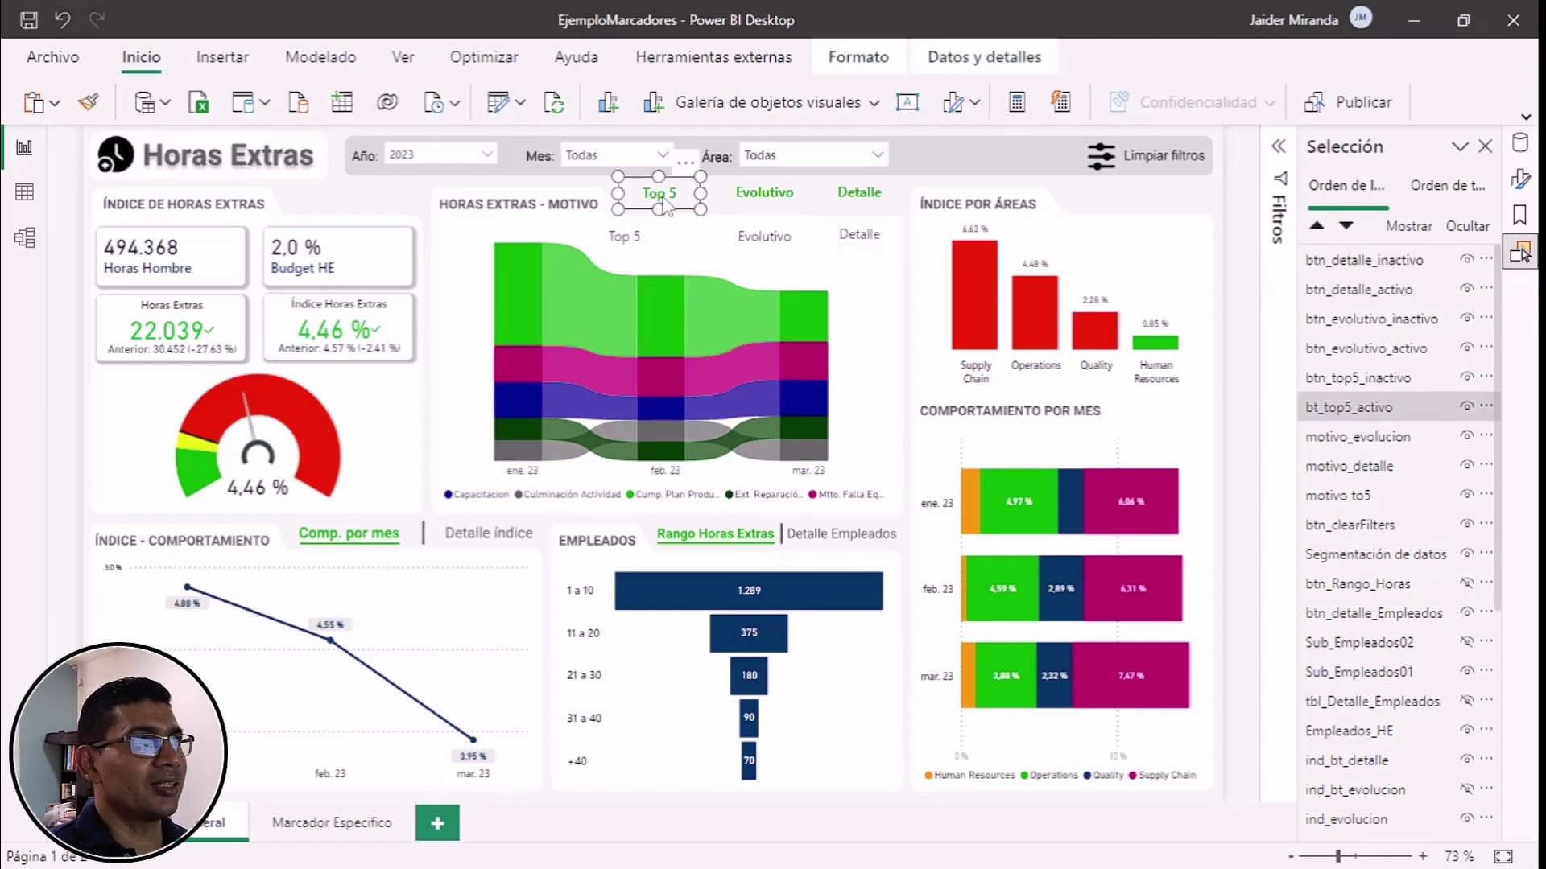
left_click_drag(663, 201, 668, 210)
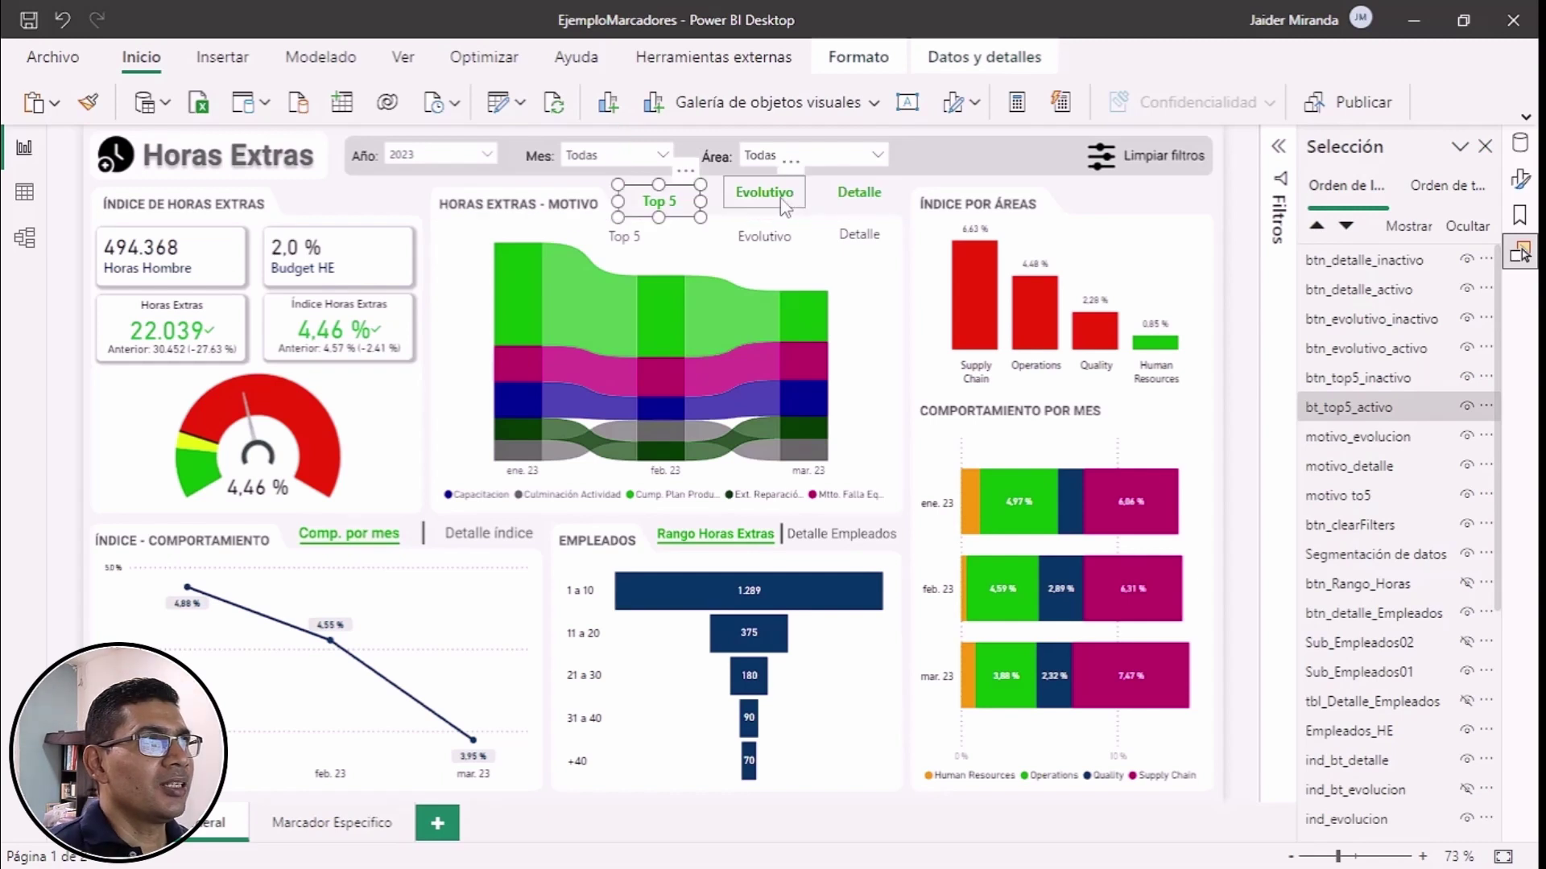
left_click_drag(779, 211, 781, 214)
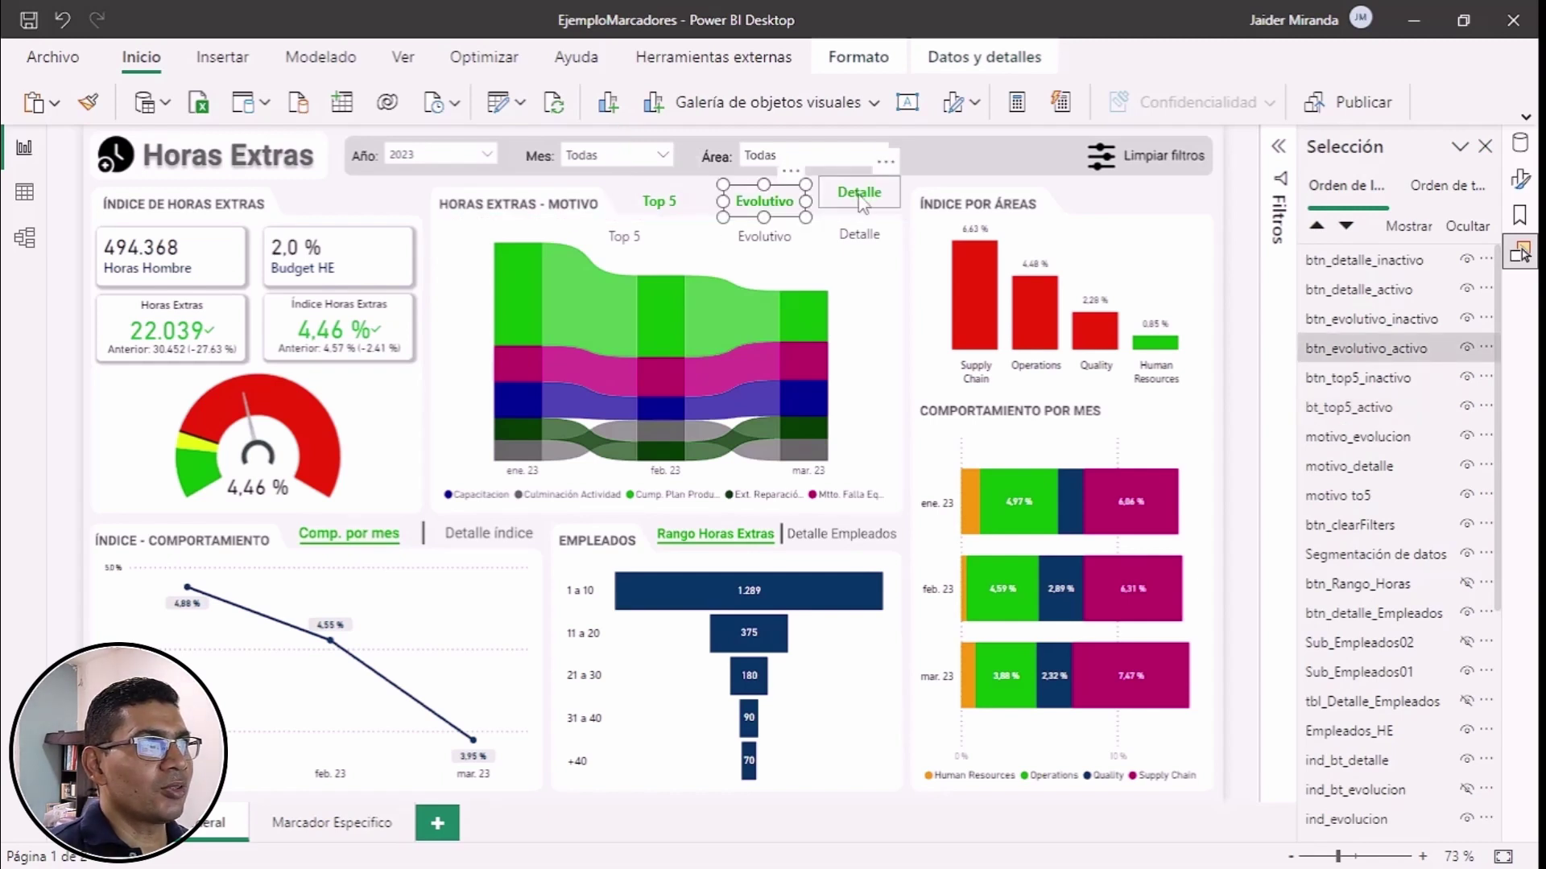
left_click(862, 207)
left_click(780, 211)
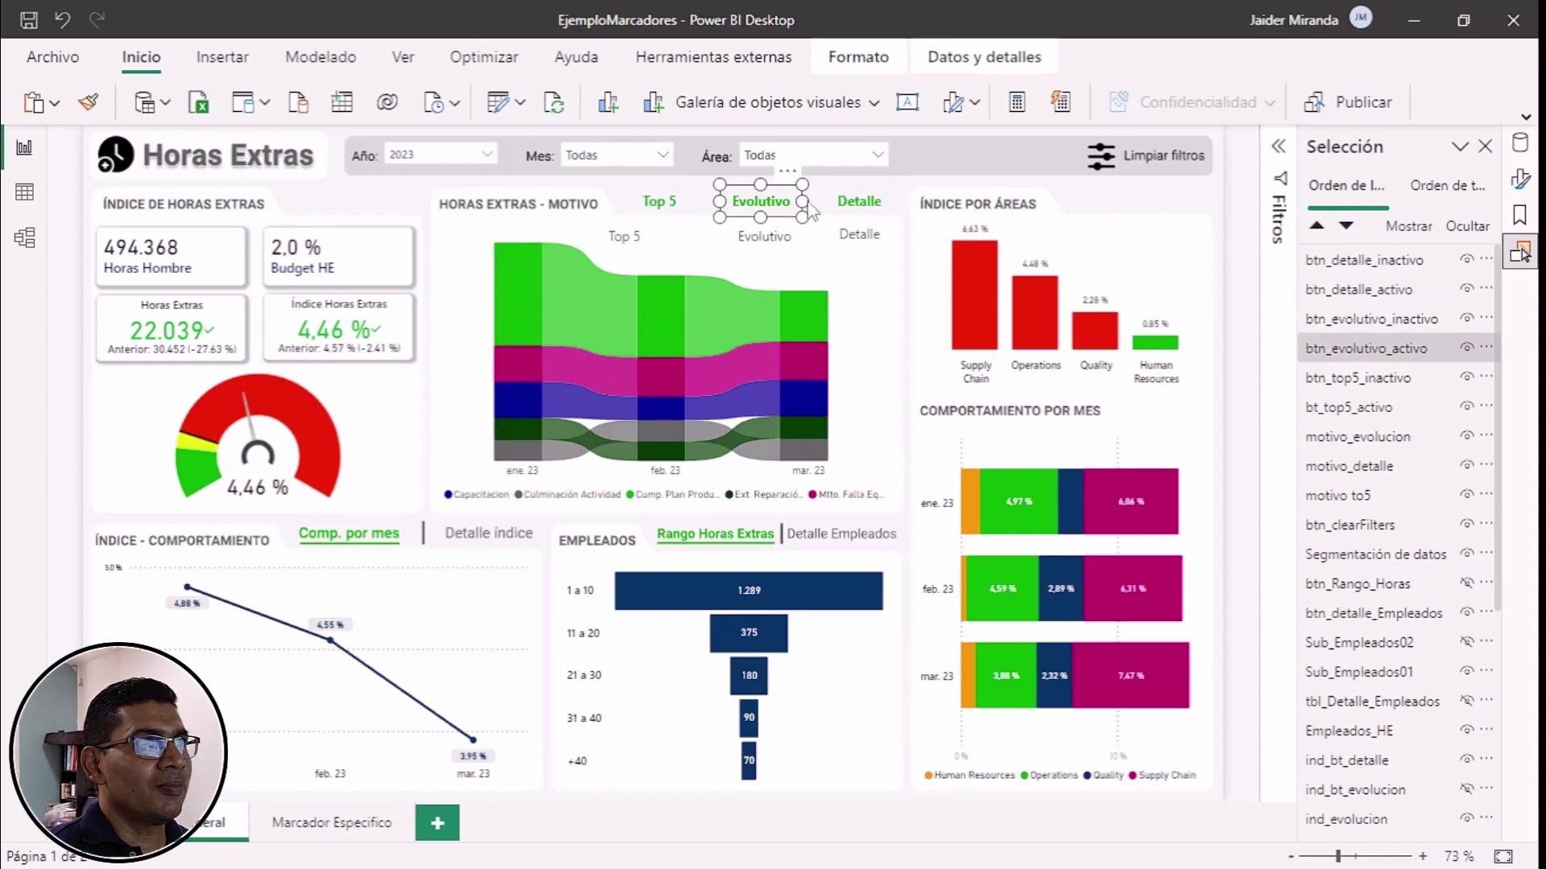
Step: Place the grey Top 5, Evolutivo and Detalle buttons exactly over their green counterparts beside the card title
left_click_drag(634, 245, 668, 211)
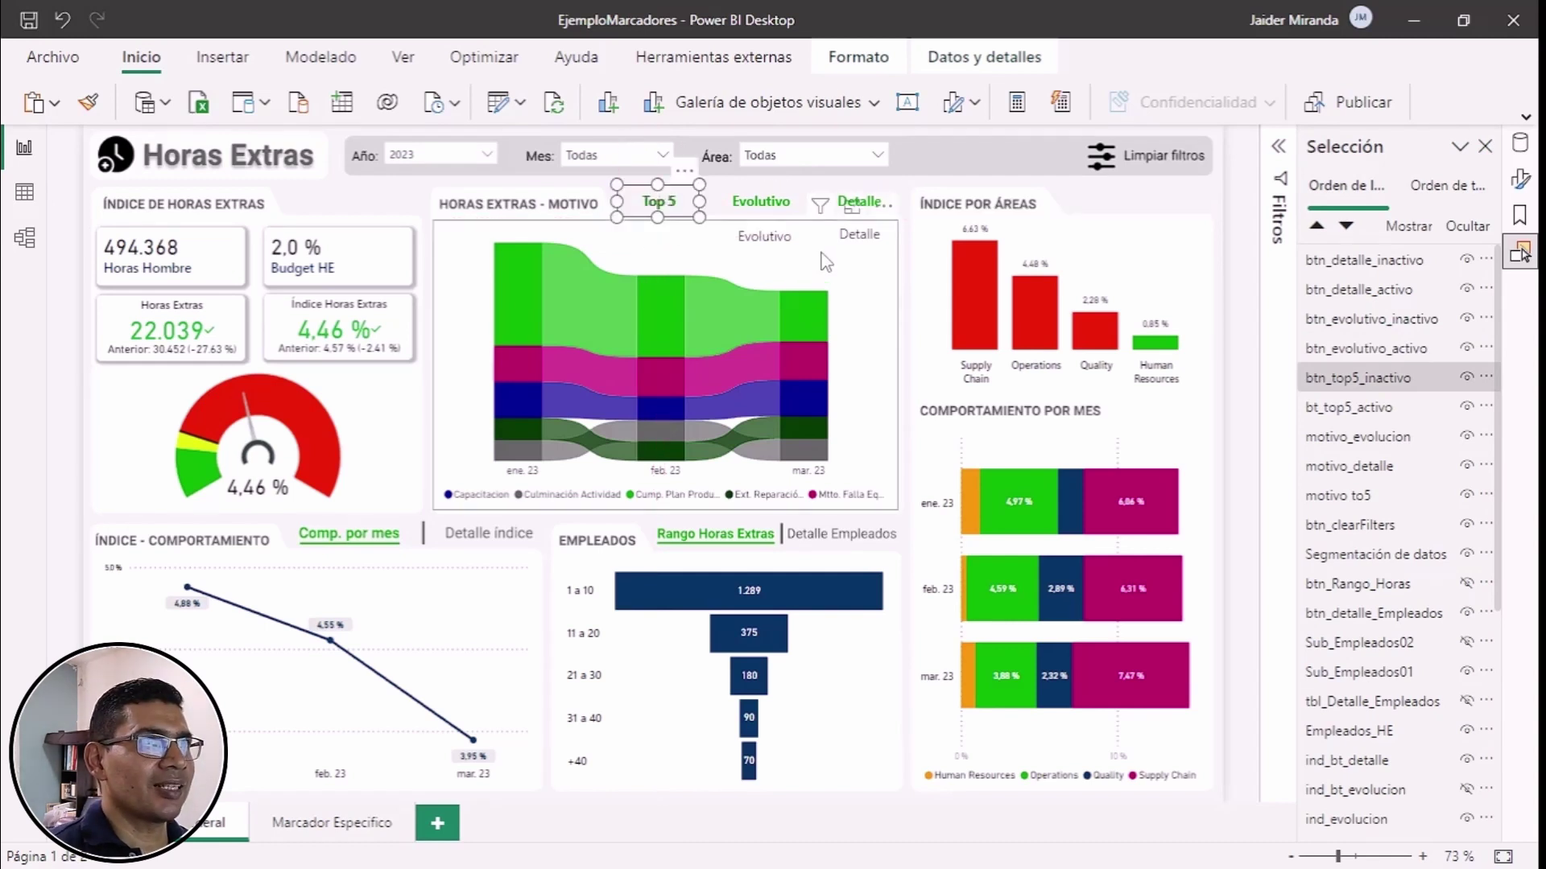
left_click_drag(769, 239, 765, 208)
left_click_drag(860, 240, 863, 216)
left_click(926, 191)
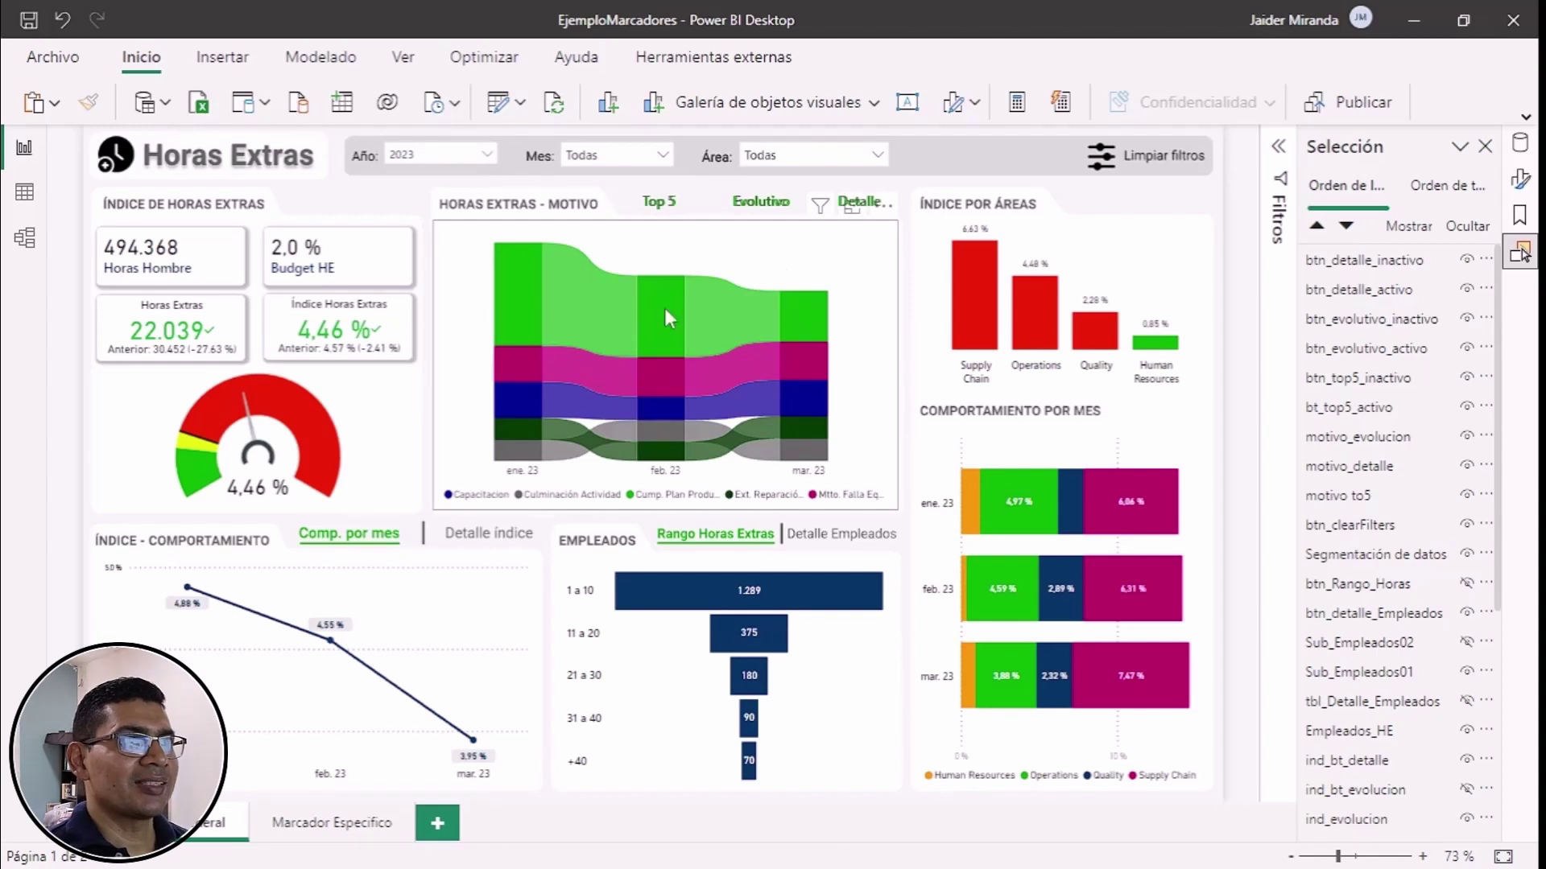
Step: Hide the motivo_evolucion and motivo_detalle visuals so only the Top 5 donut chart shows in the HORAS EXTRAS - MOTIVO card
mouse_move(661, 341)
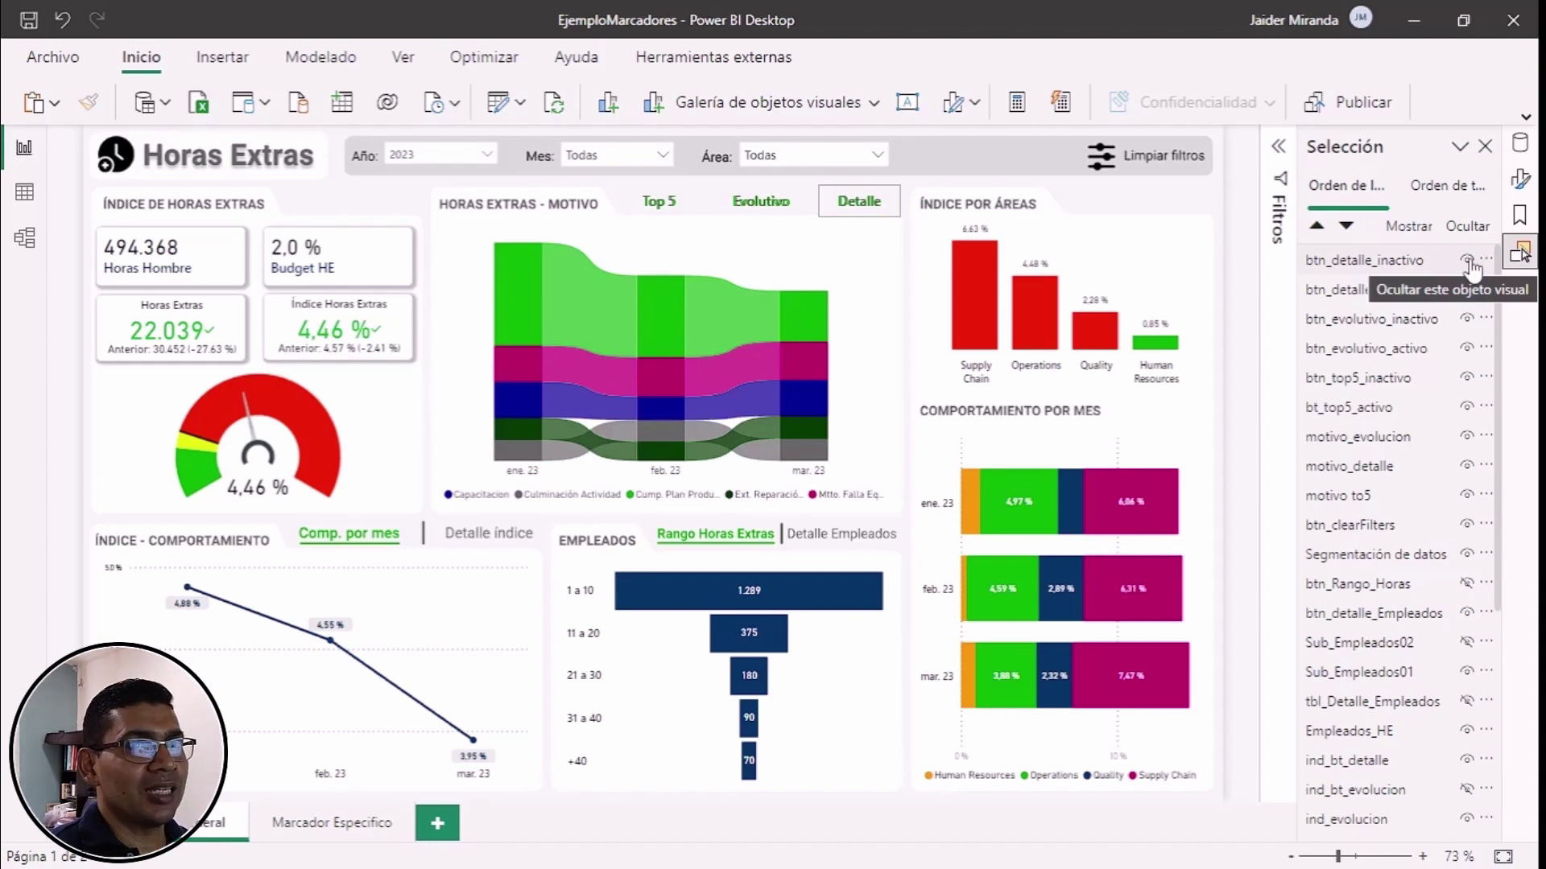
left_click(801, 244)
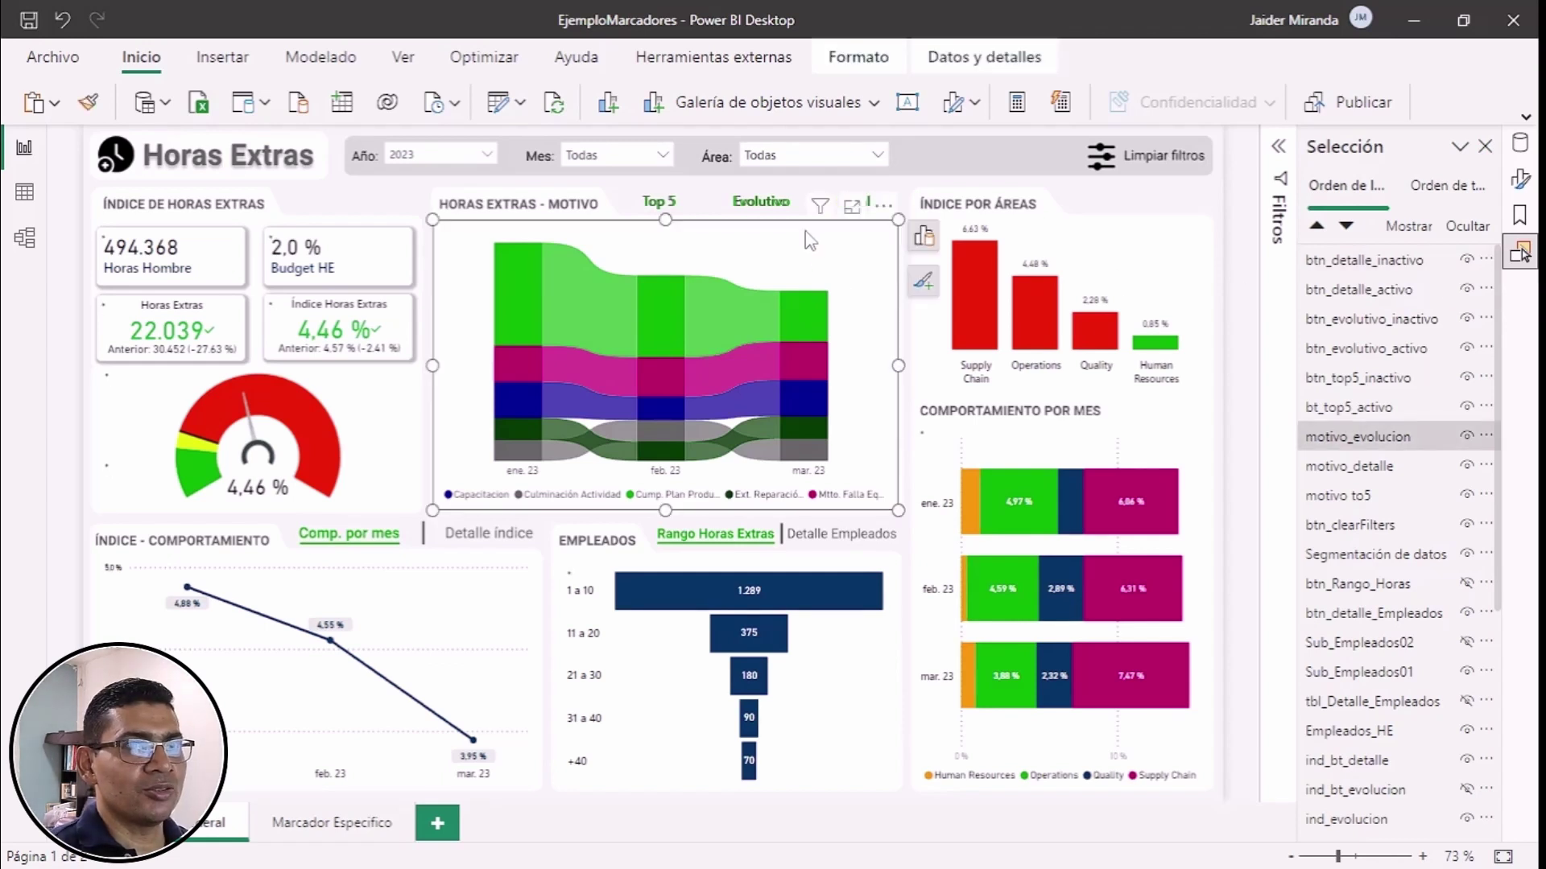
left_click(1467, 437)
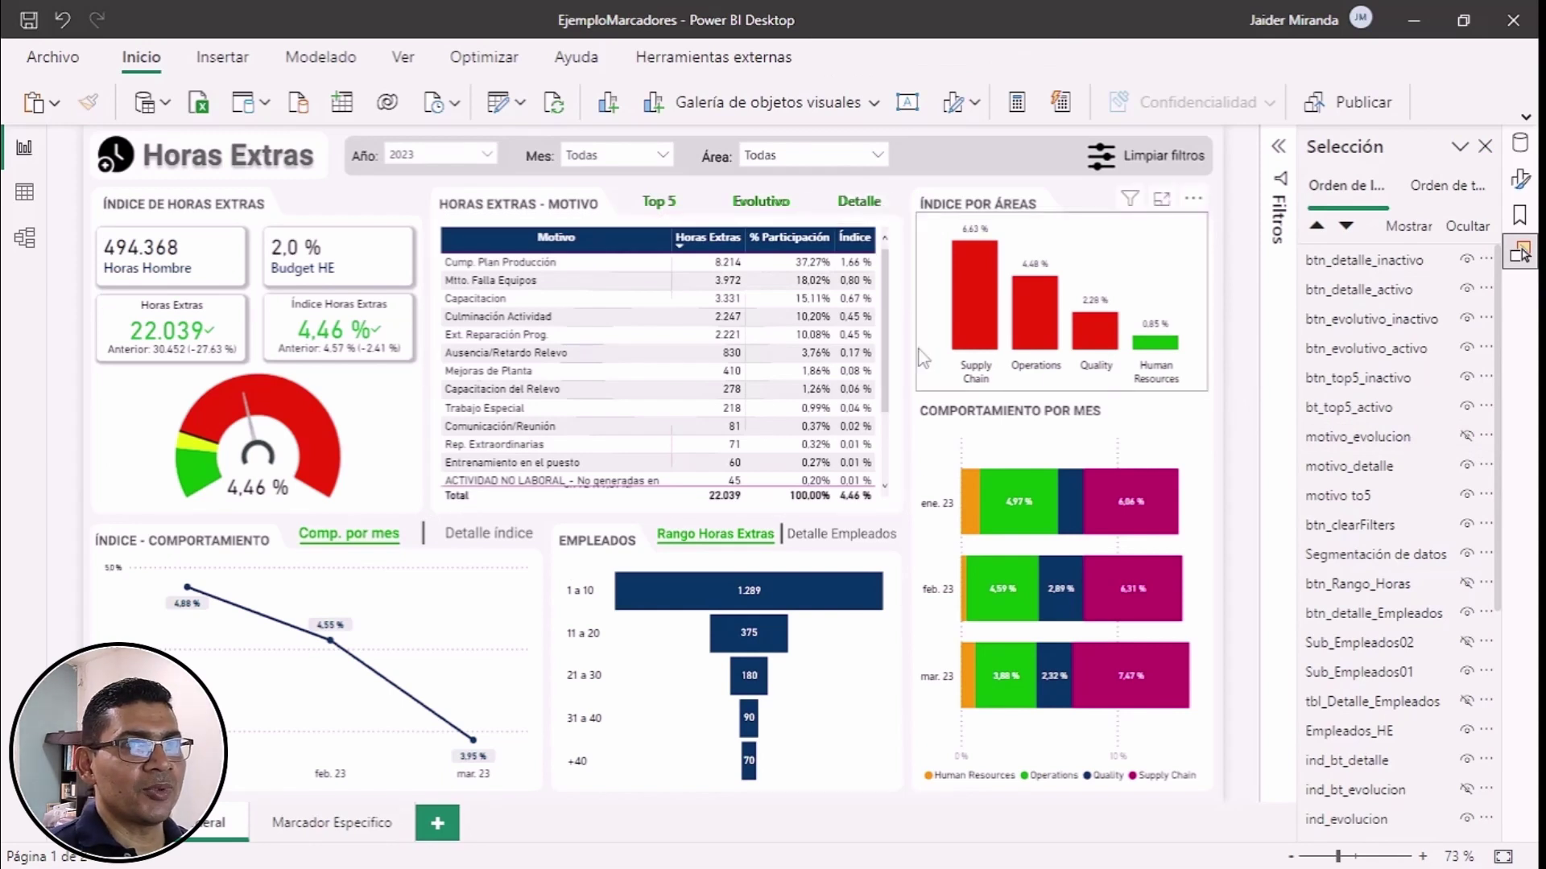
left_click(888, 334)
left_click(1467, 466)
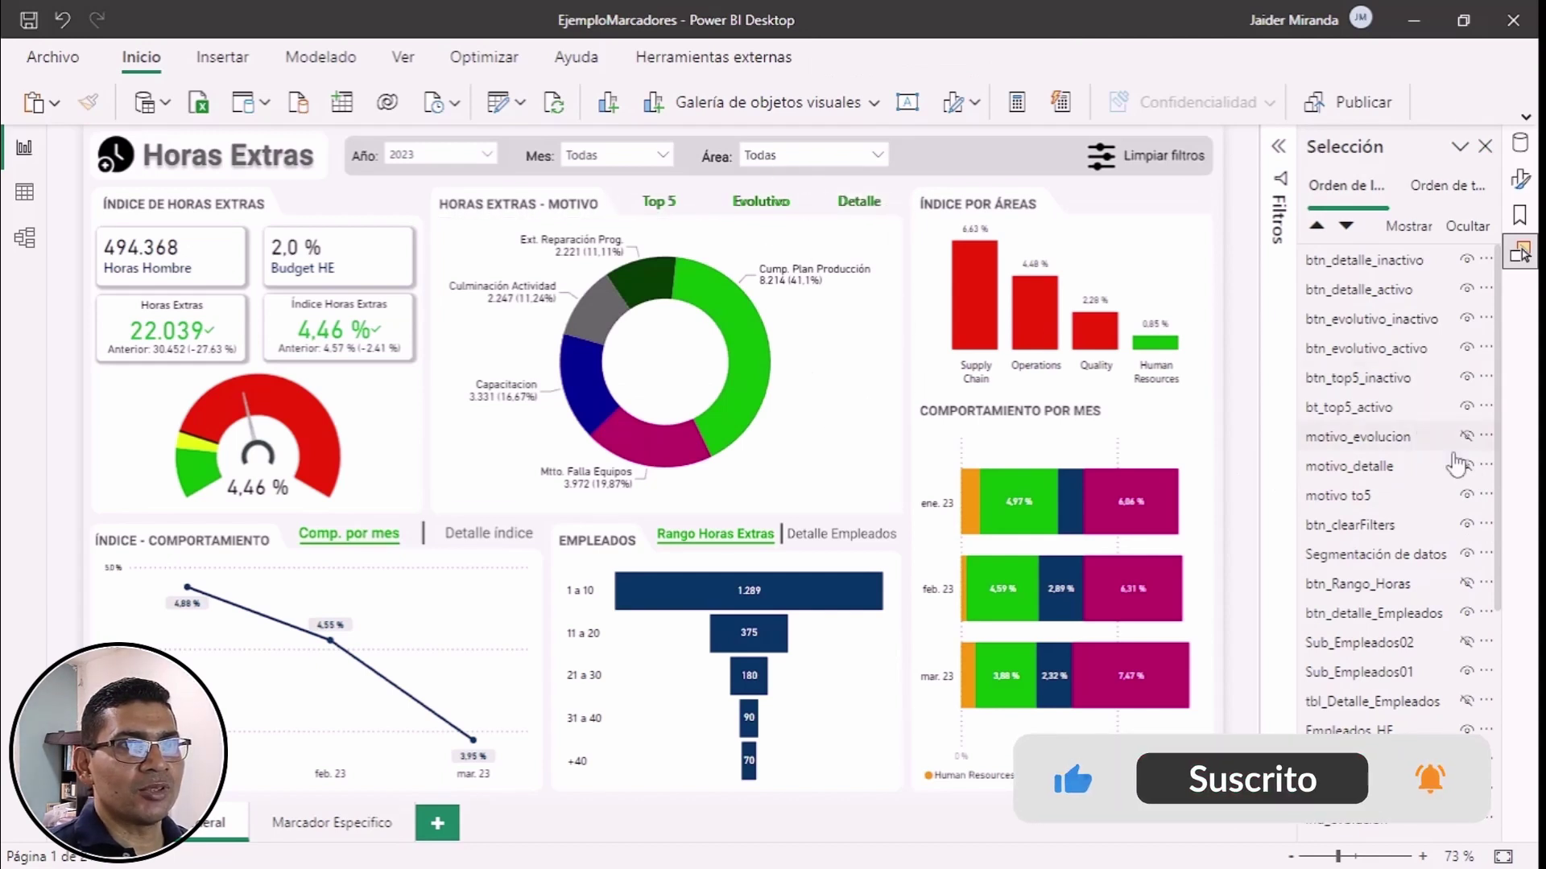
left_click(1317, 386)
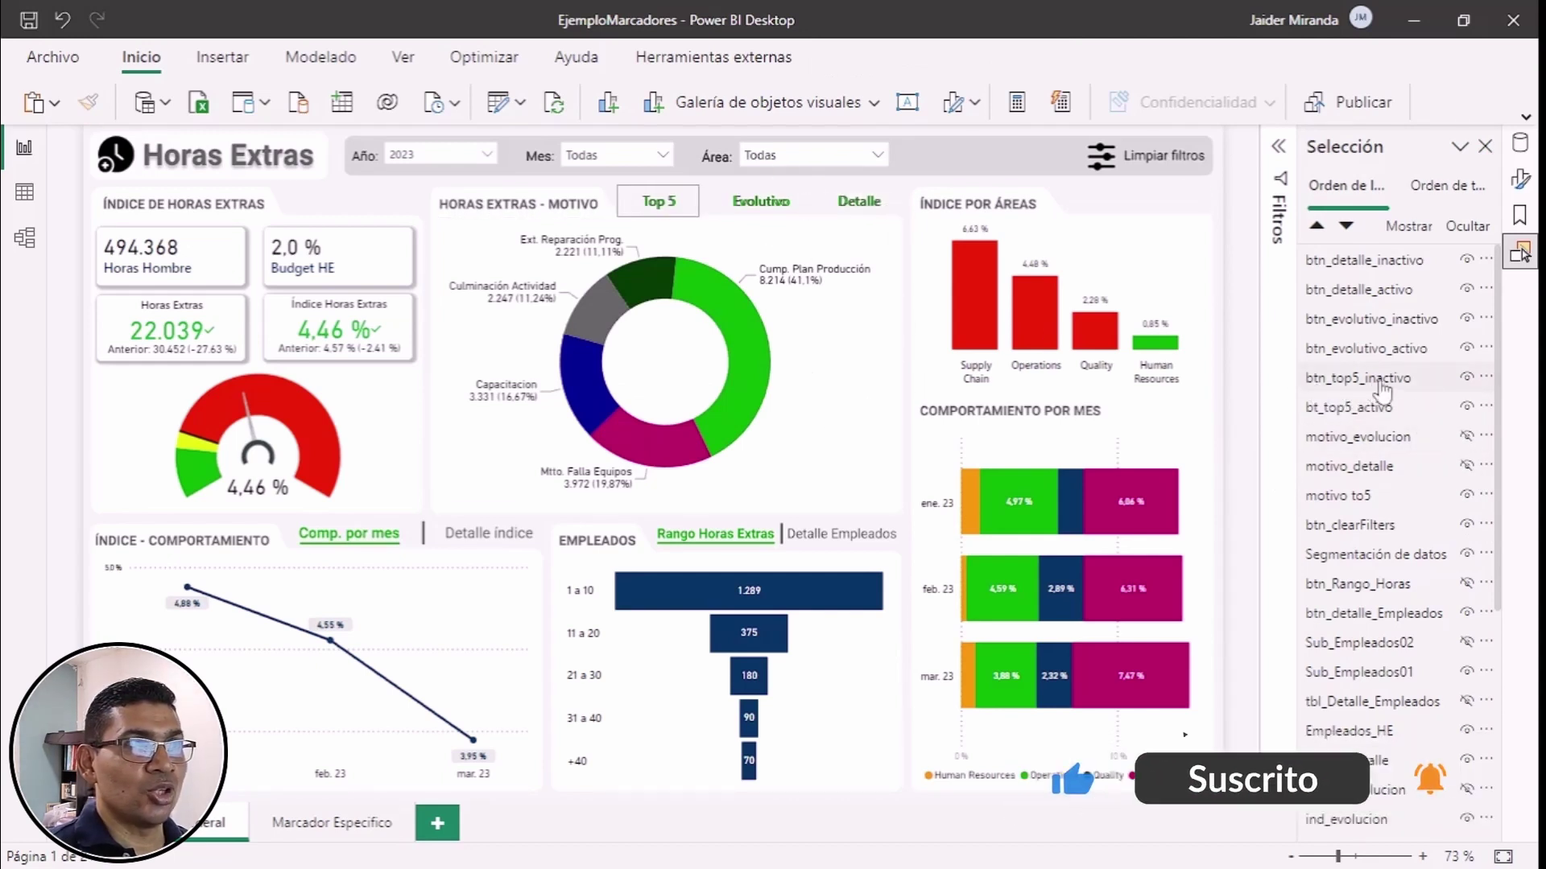
Step: Hide btn_top5_inactivo, btn_evolutivo_activo and btn_detalle_activo so only Top 5 appears as the active button
left_click(1468, 380)
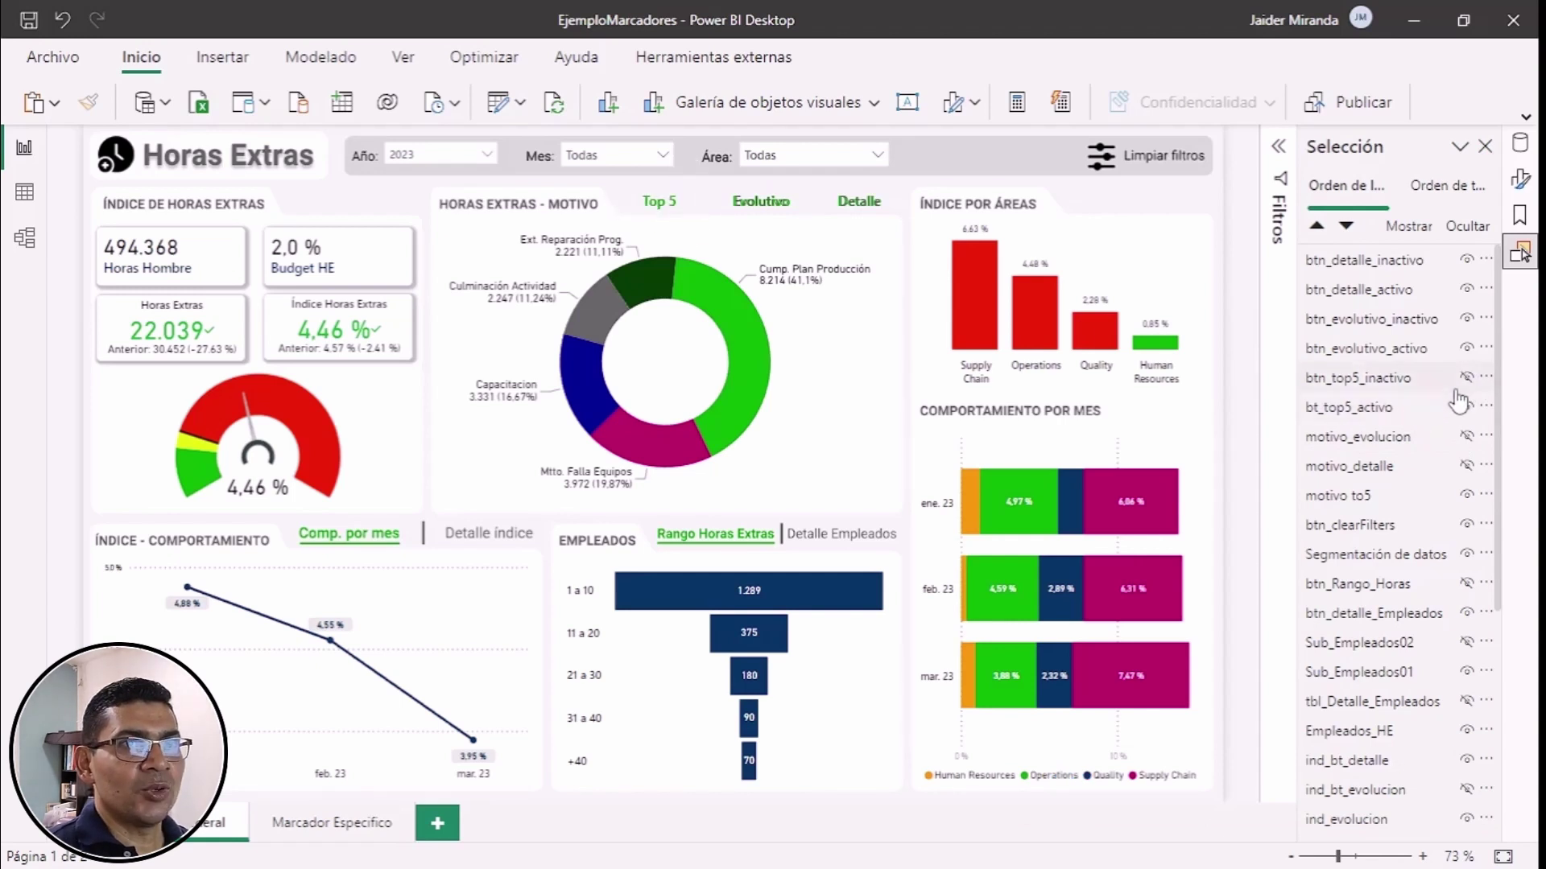
left_click(1467, 347)
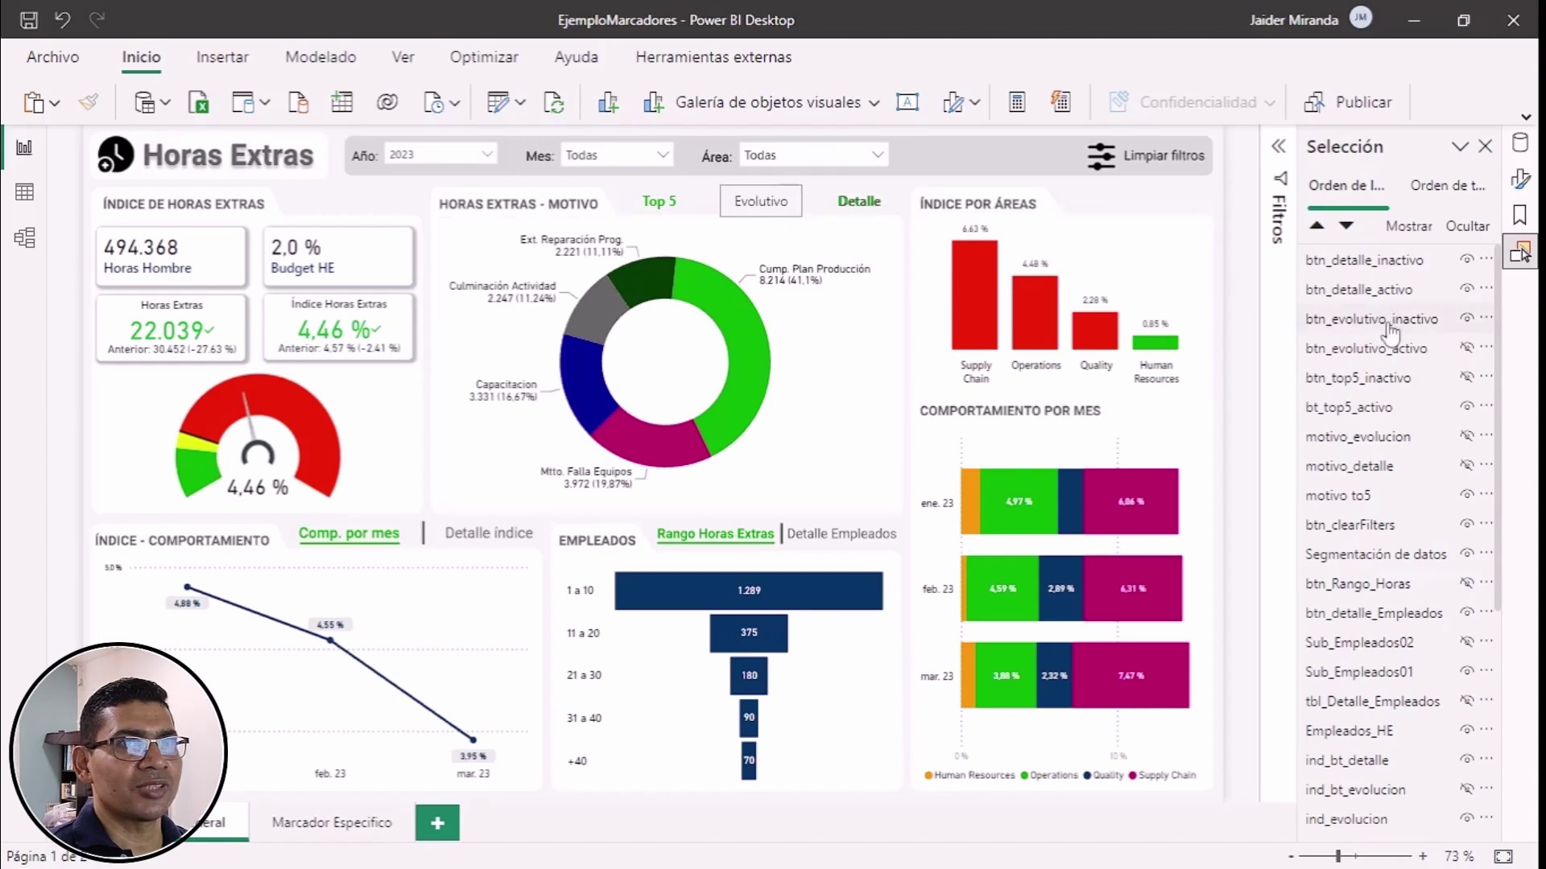
left_click(1466, 290)
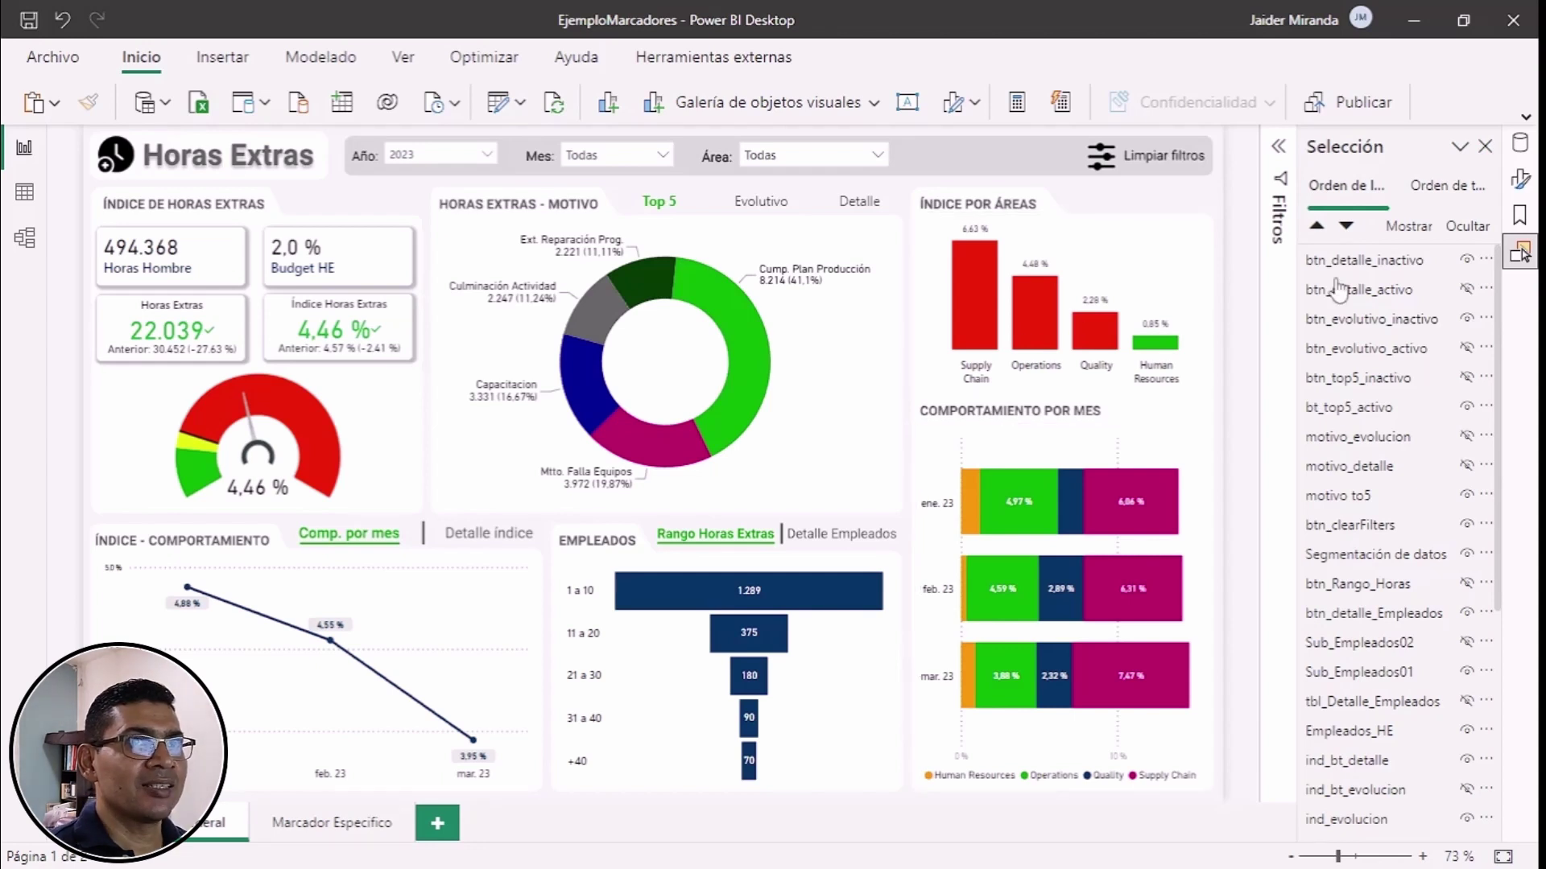
Step: Add a bookmark of the current Top 5 view and name it Top5 Motivo
left_click(1520, 216)
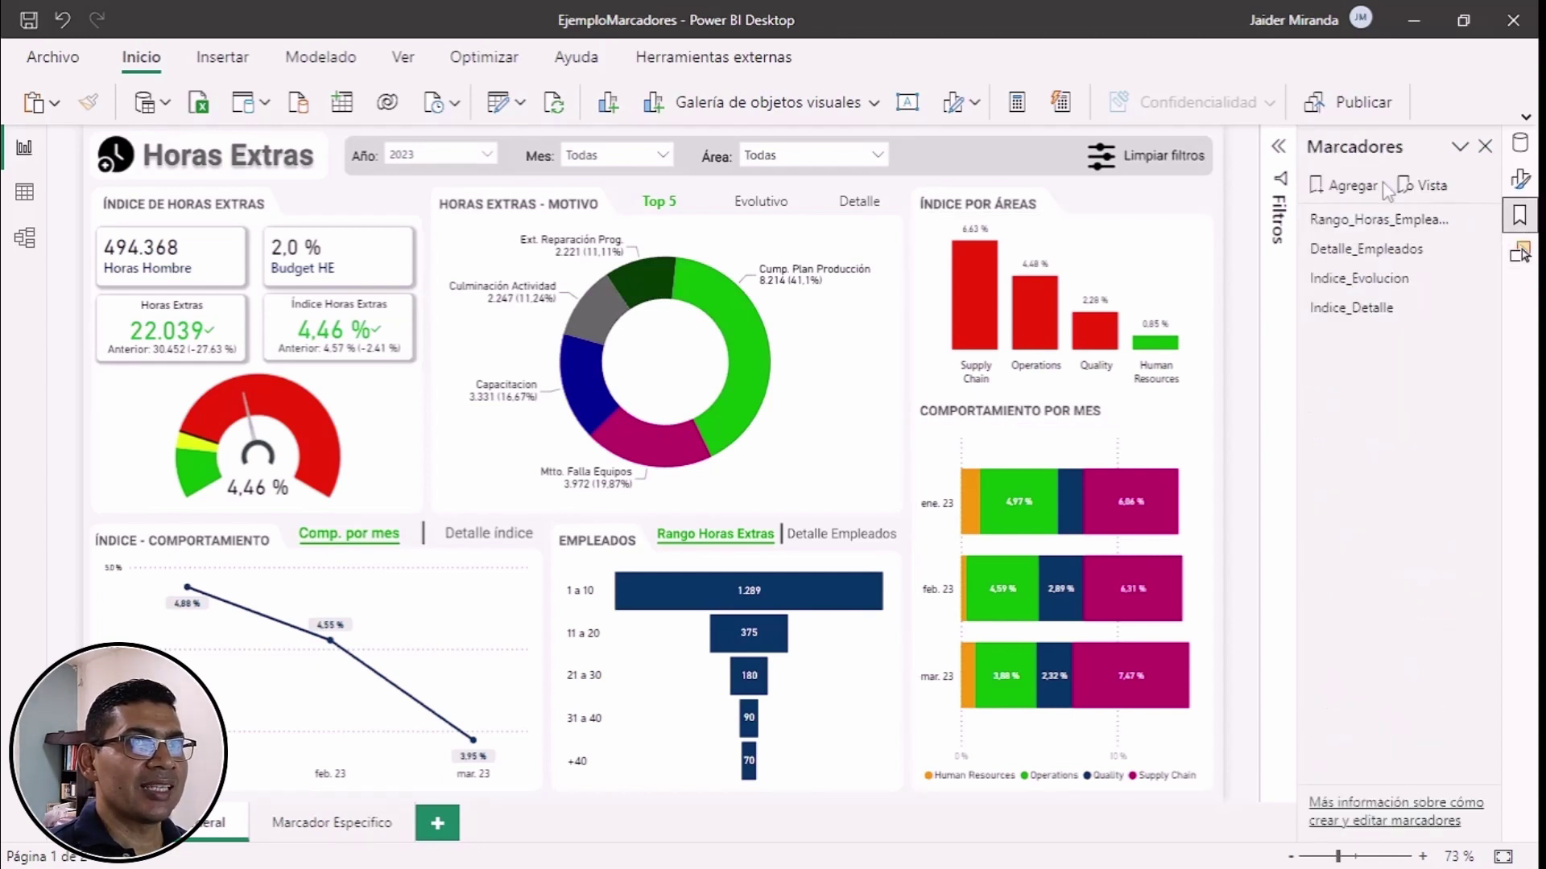
left_click(1342, 188)
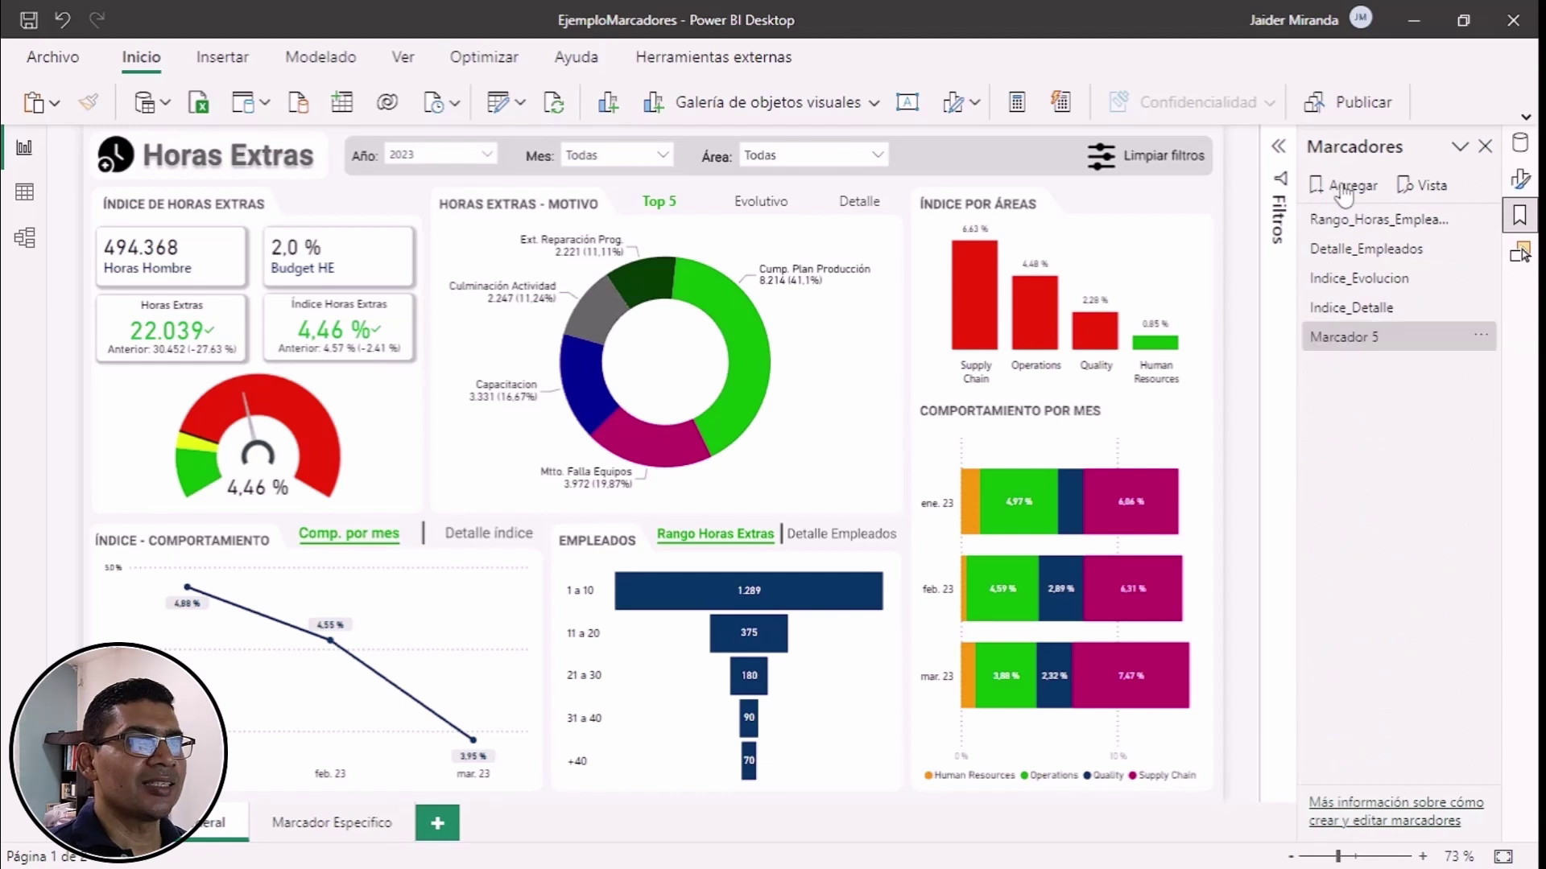
double_click(1388, 339)
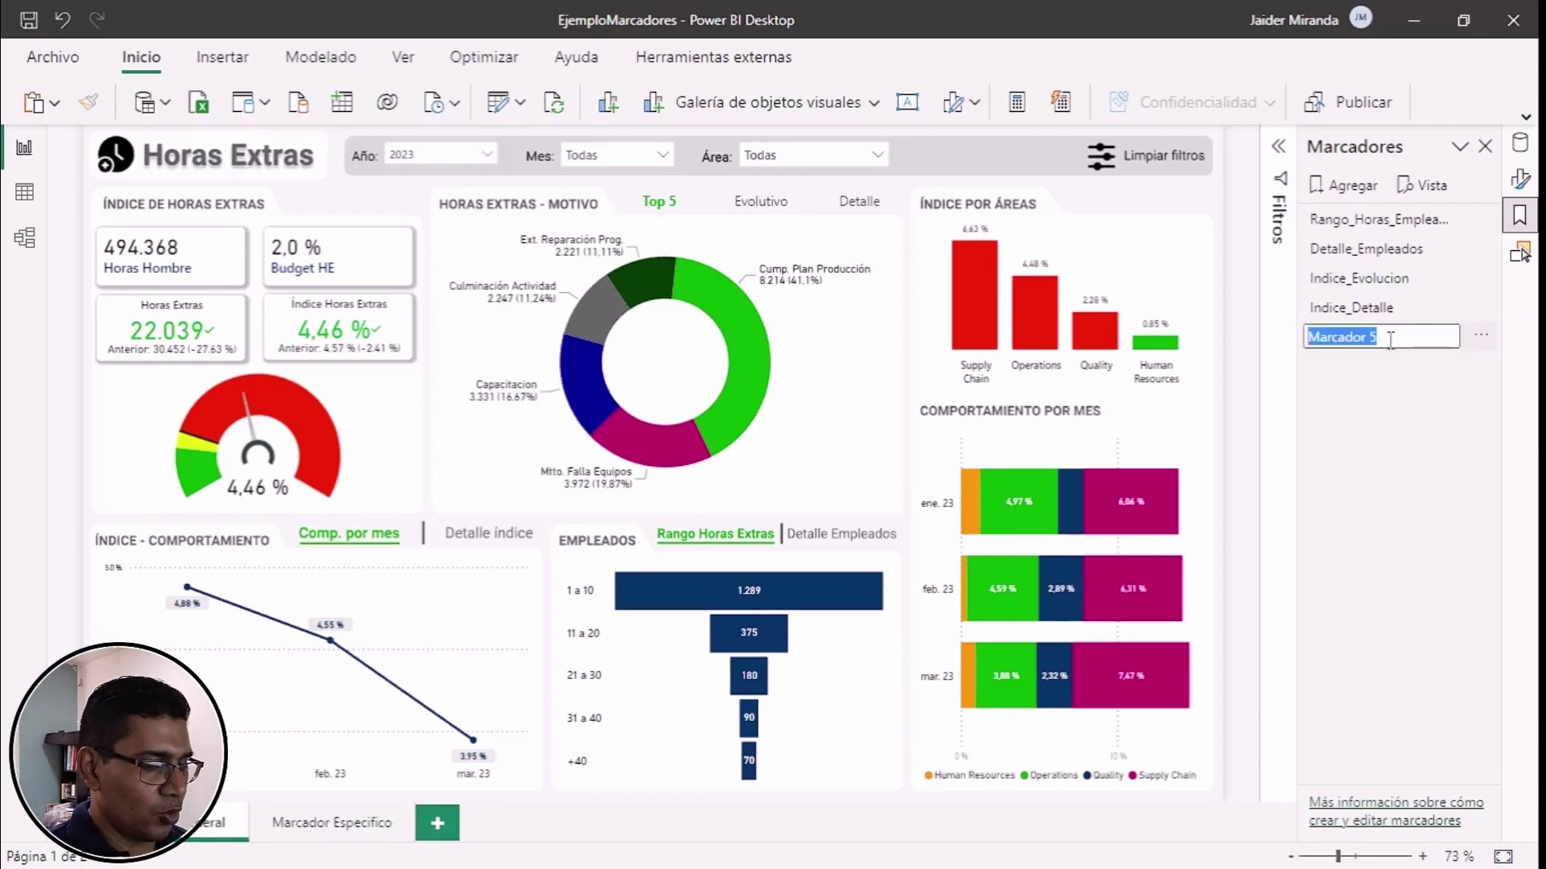
type("To")
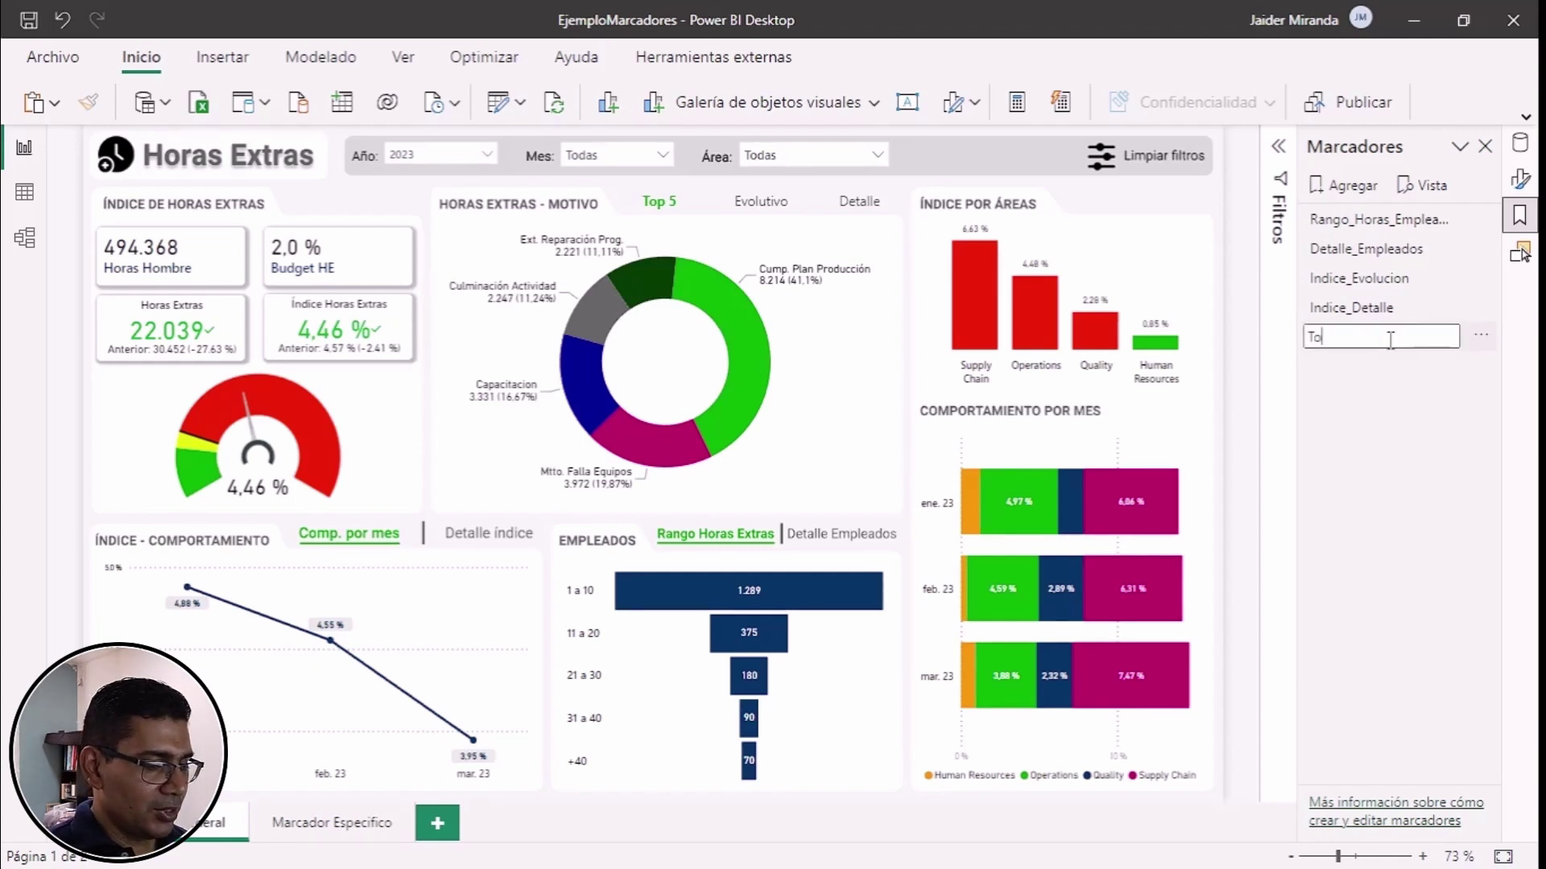
type("p5 Motivo")
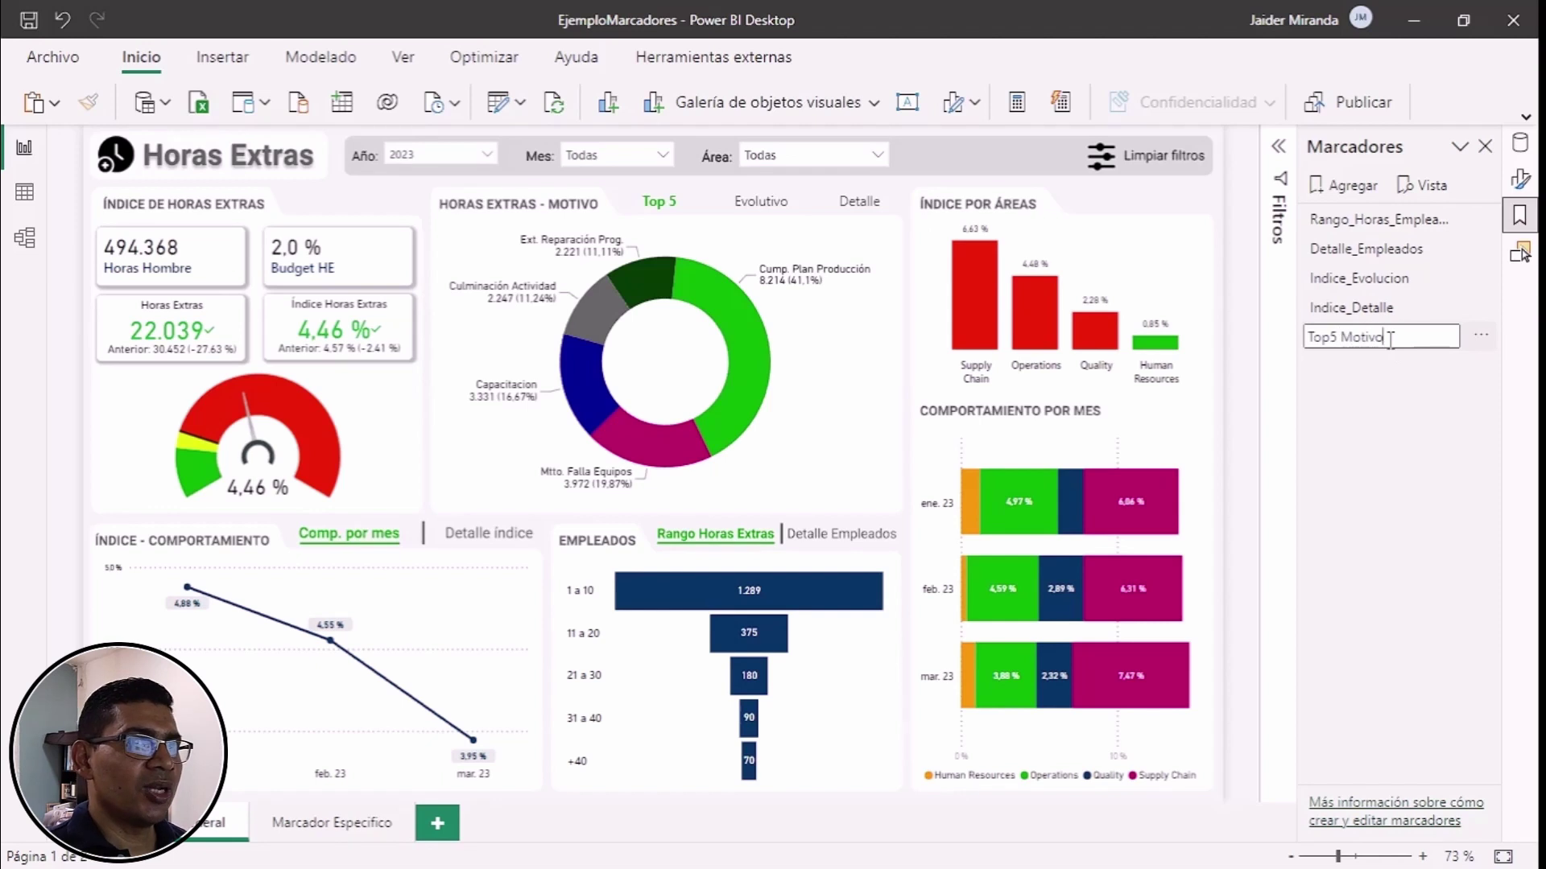
key("Return")
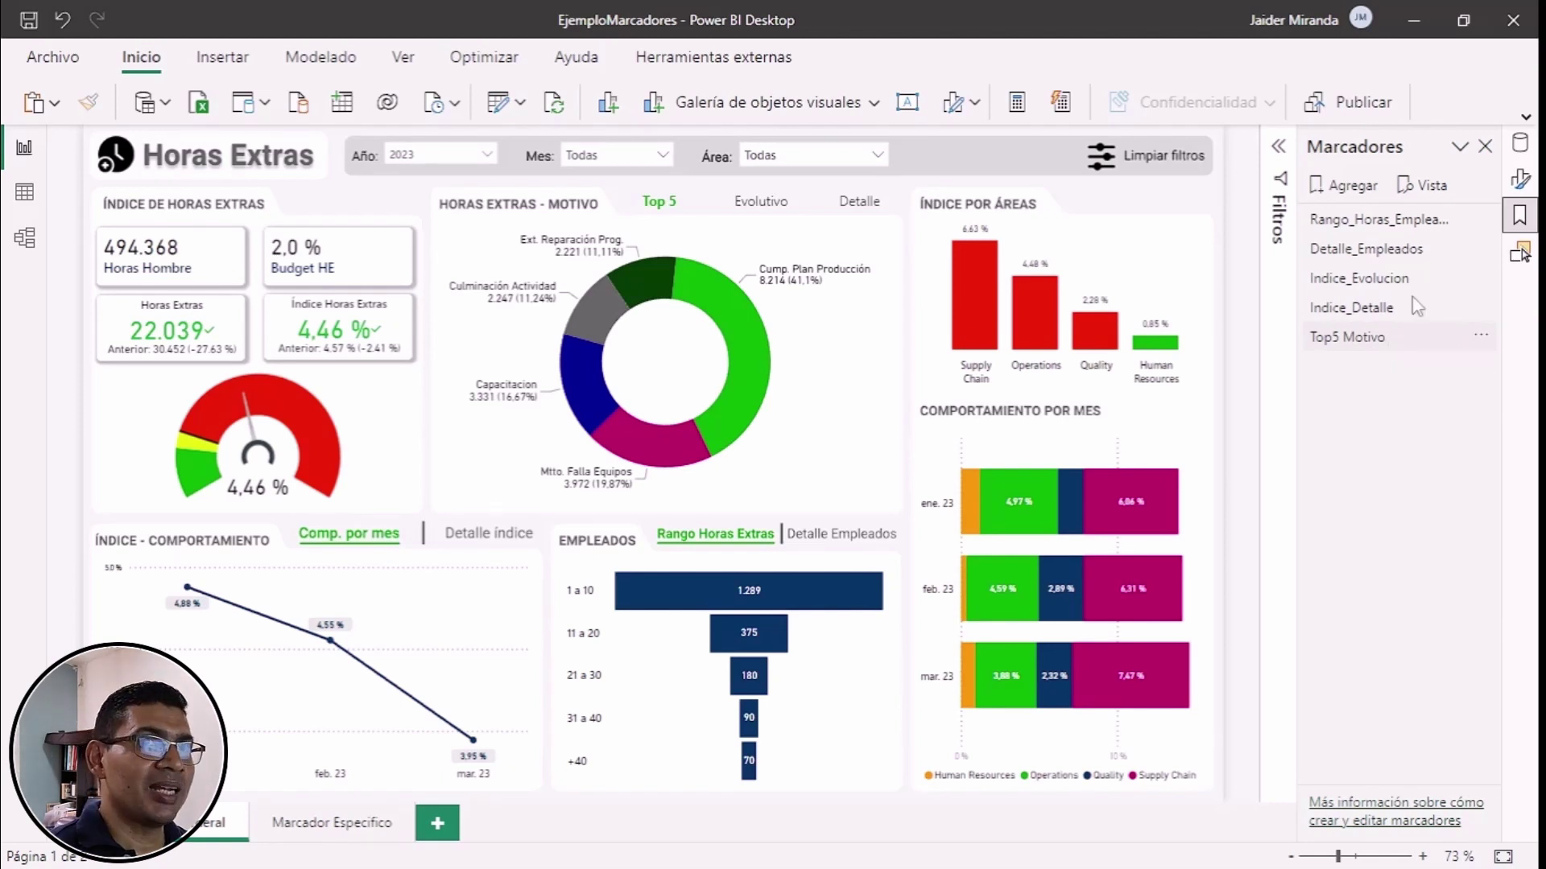
left_click(1388, 339)
Step: Filter the report's Mes slicer to enero and bring the list of page objects back up
left_click(1522, 256)
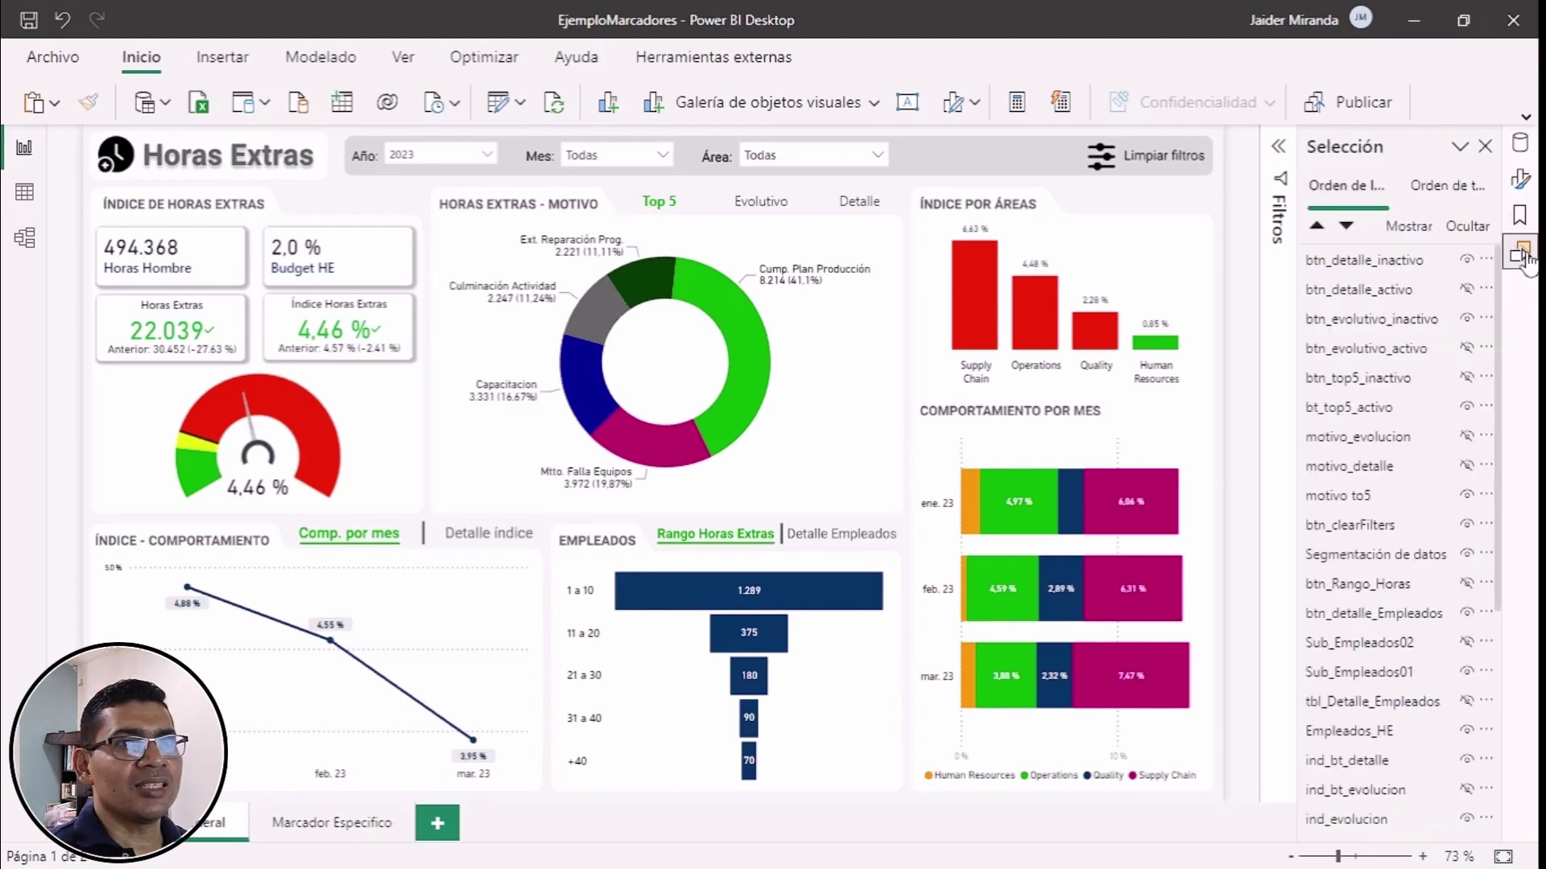
left_click(1466, 289)
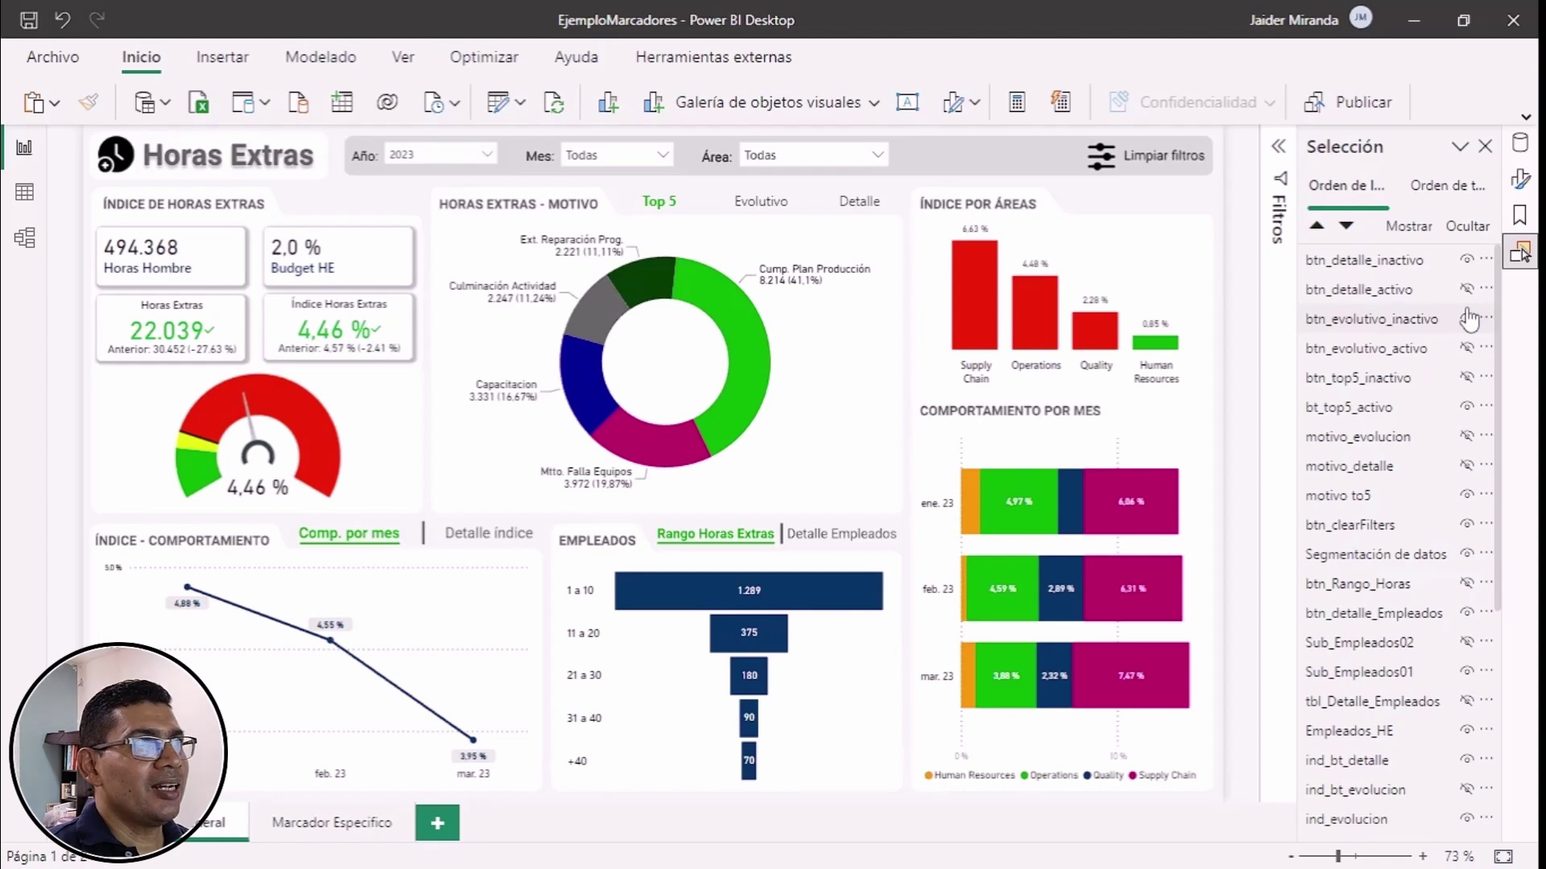
left_click(663, 157)
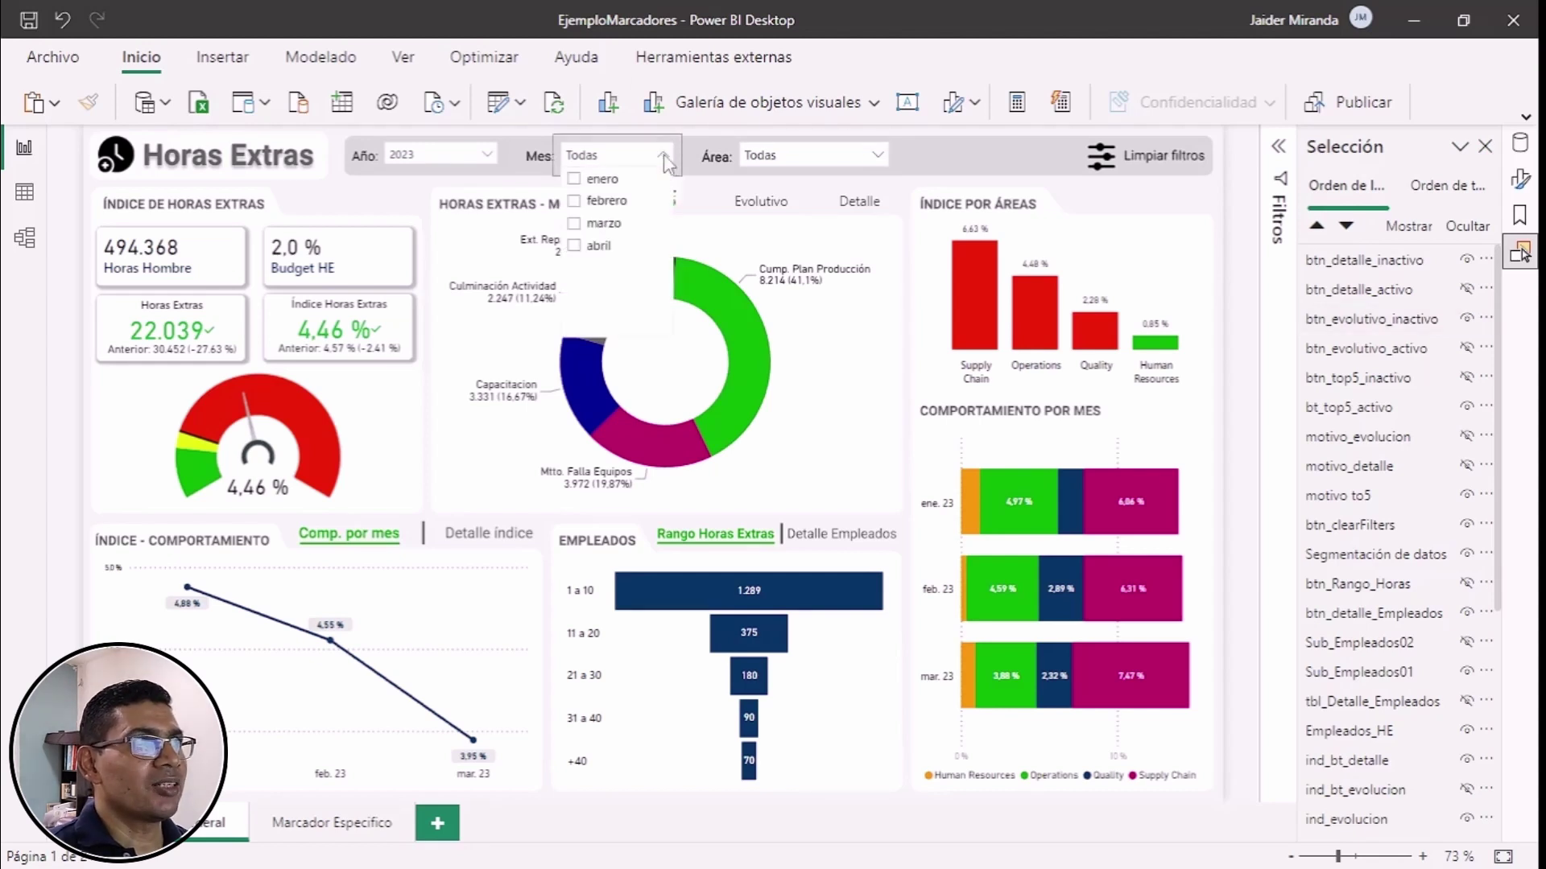
left_click(575, 179)
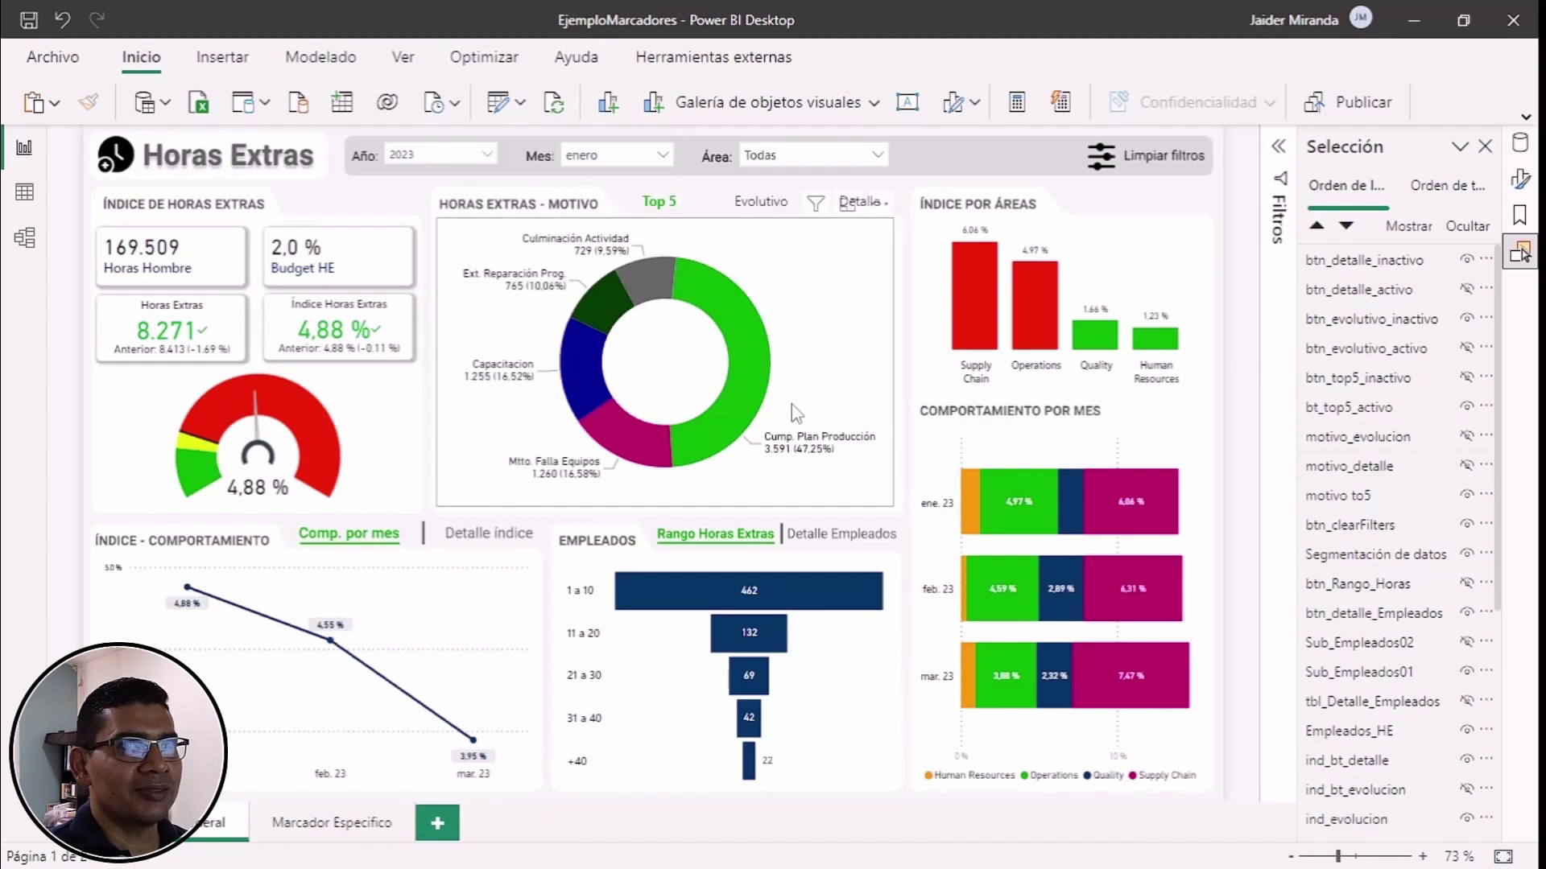
Step: Hide the motivo to5 donut chart and show the motivo_evolucion ribbon chart in the HORAS EXTRAS - MOTIVO card
left_click(1437, 496)
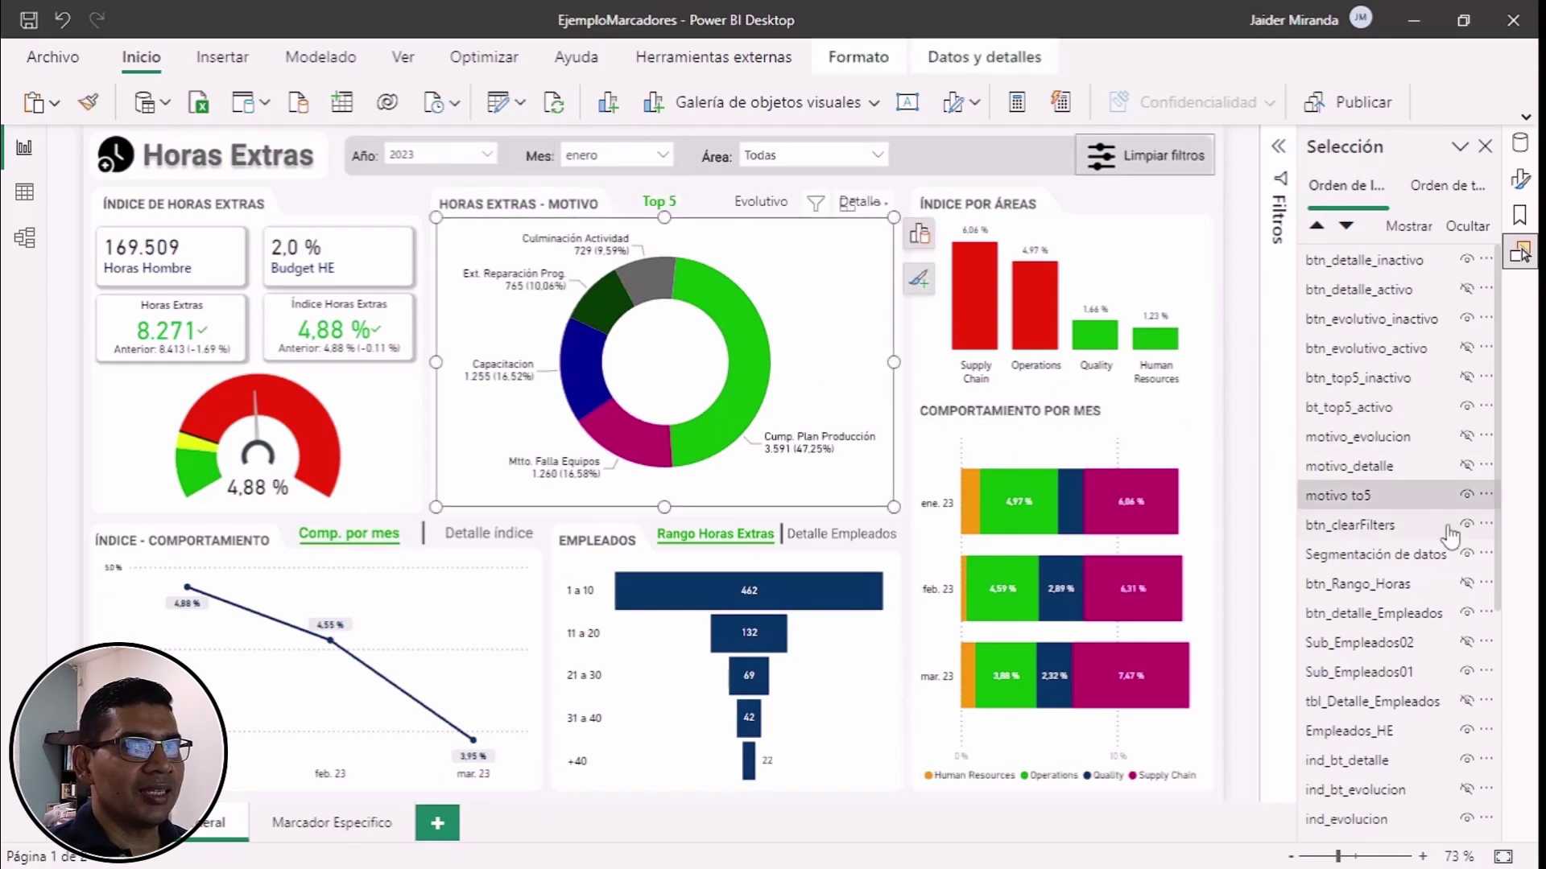
left_click(1467, 495)
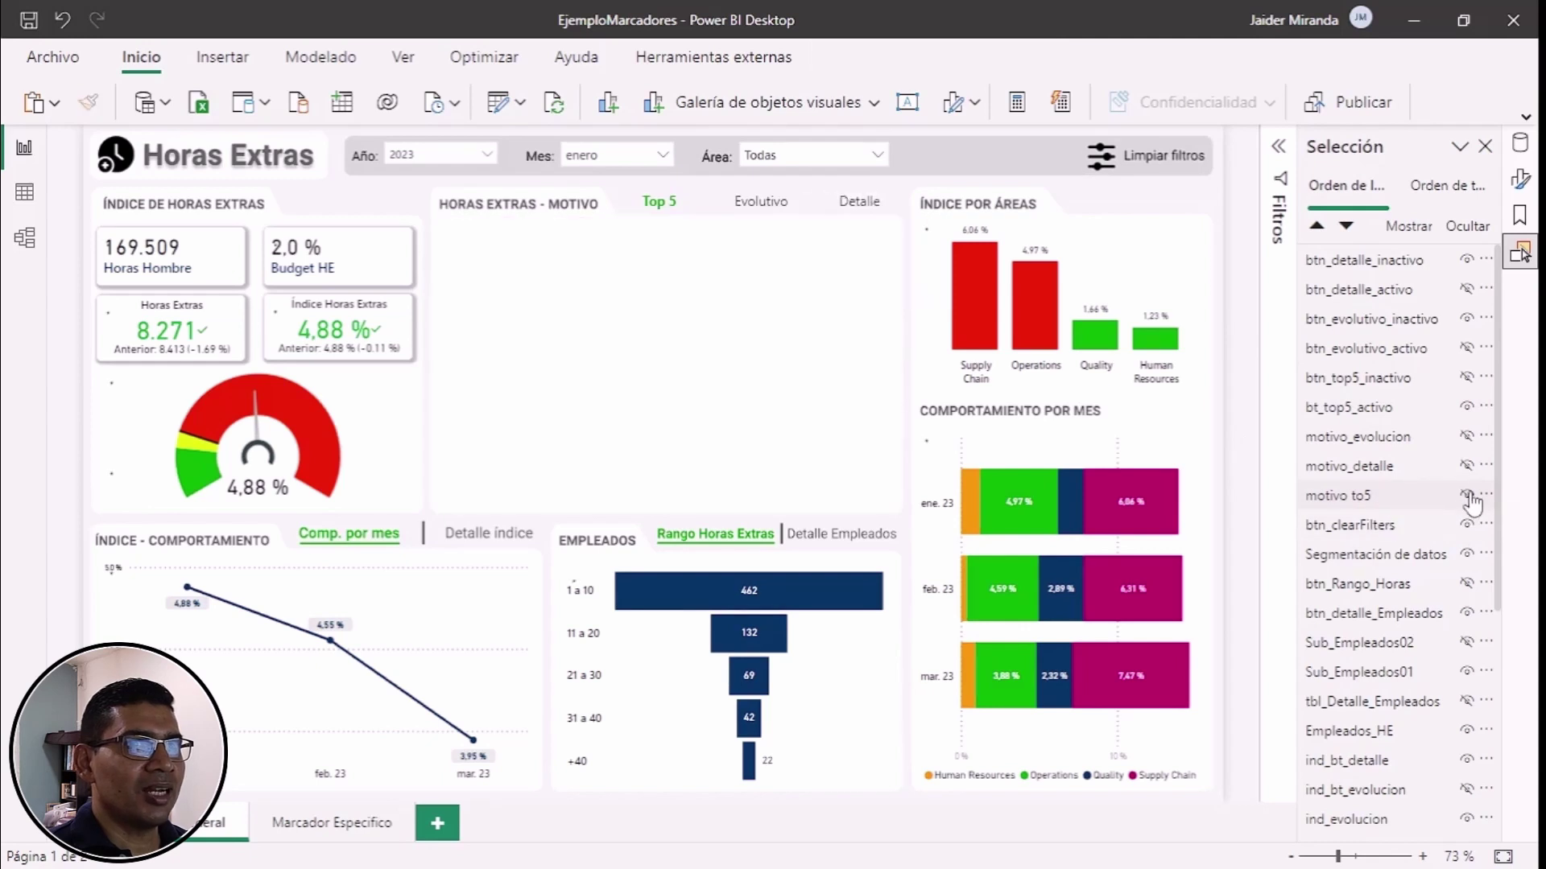
left_click(1466, 436)
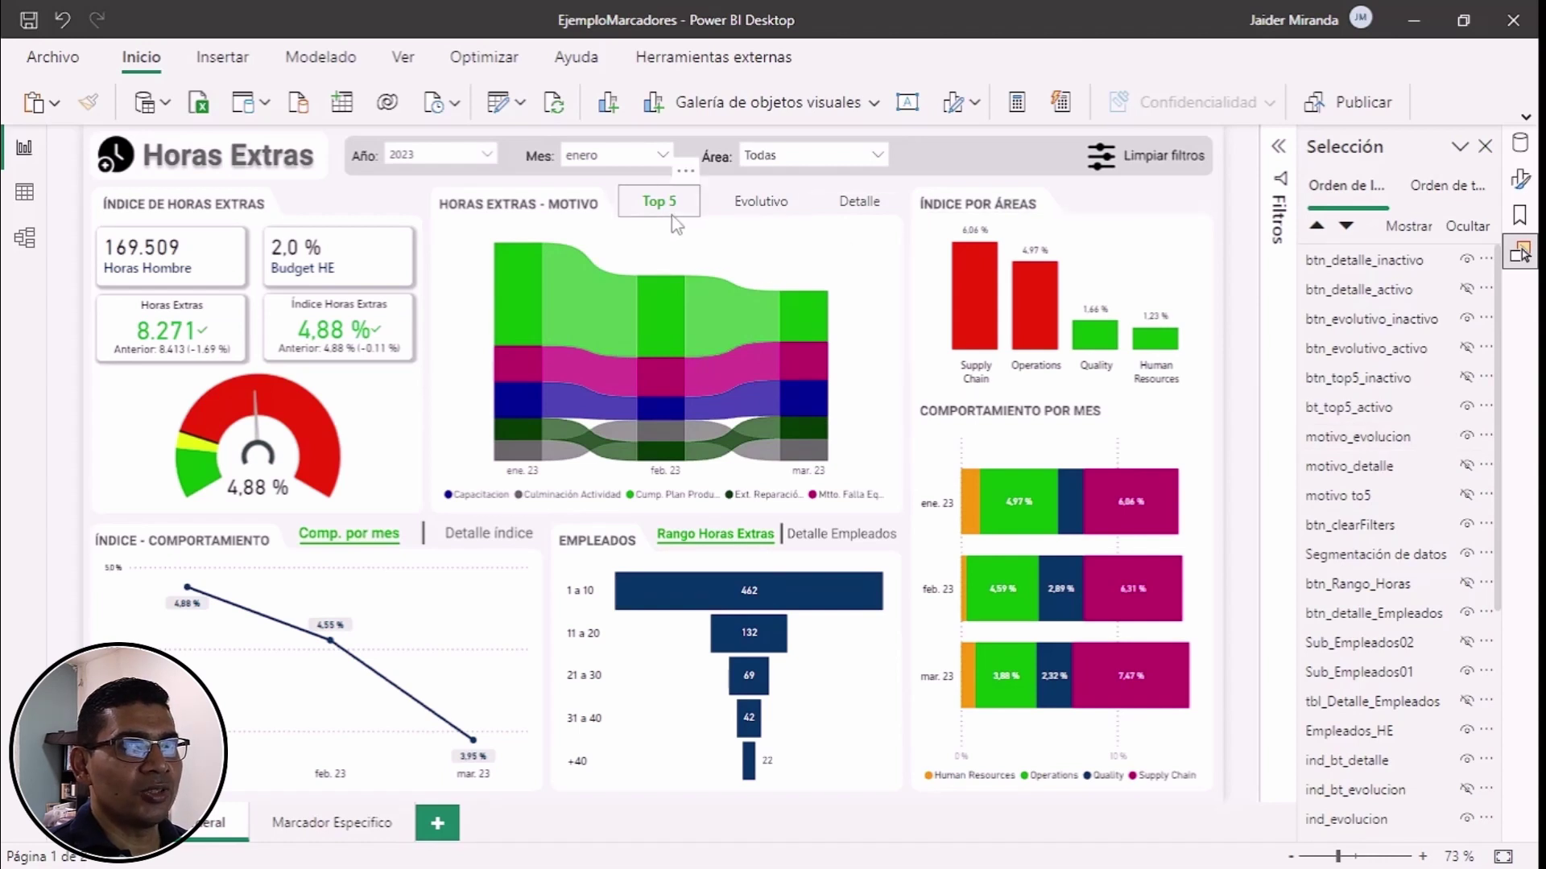
Step: Swap the visible buttons to the inactive Top 5 and active Evolutivo versions, hiding bt_top5_activo and btn_evolutivo_inactivo
left_click(1467, 406)
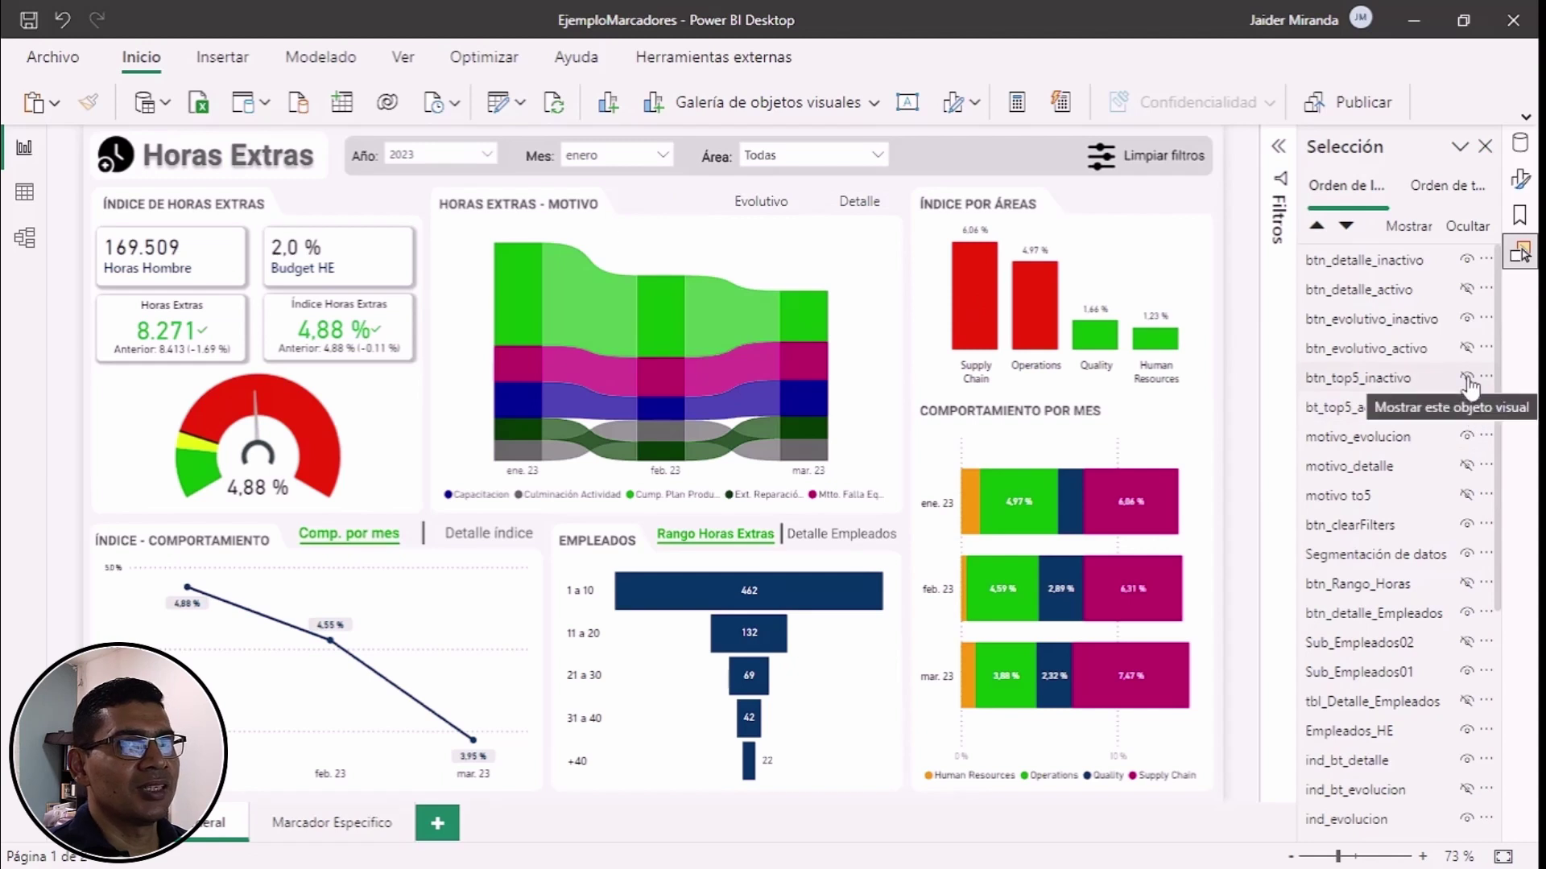
left_click(1466, 377)
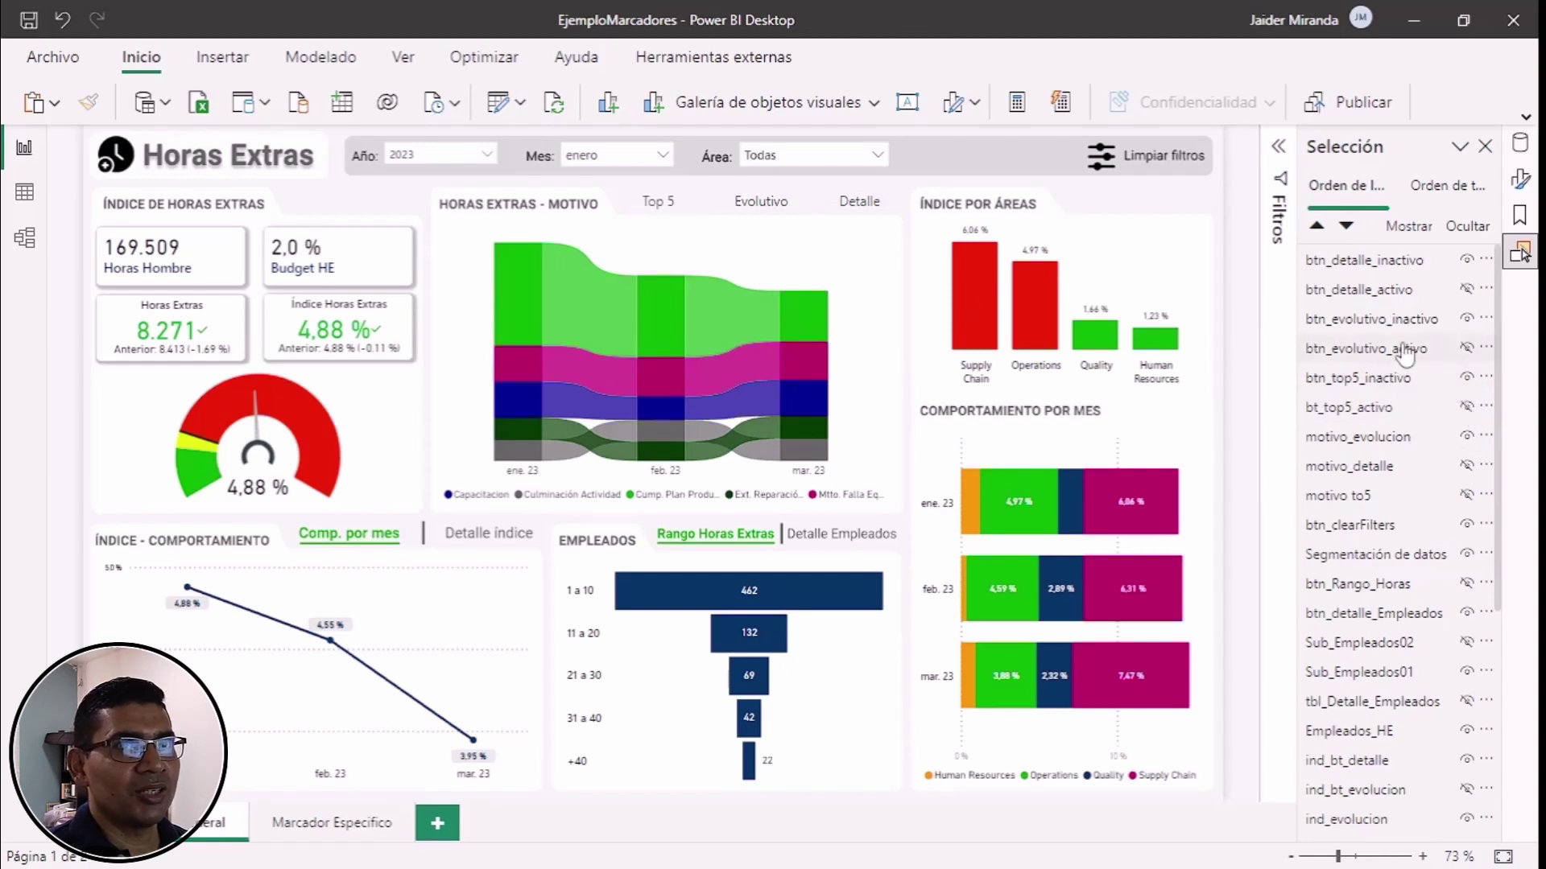
left_click(1466, 318)
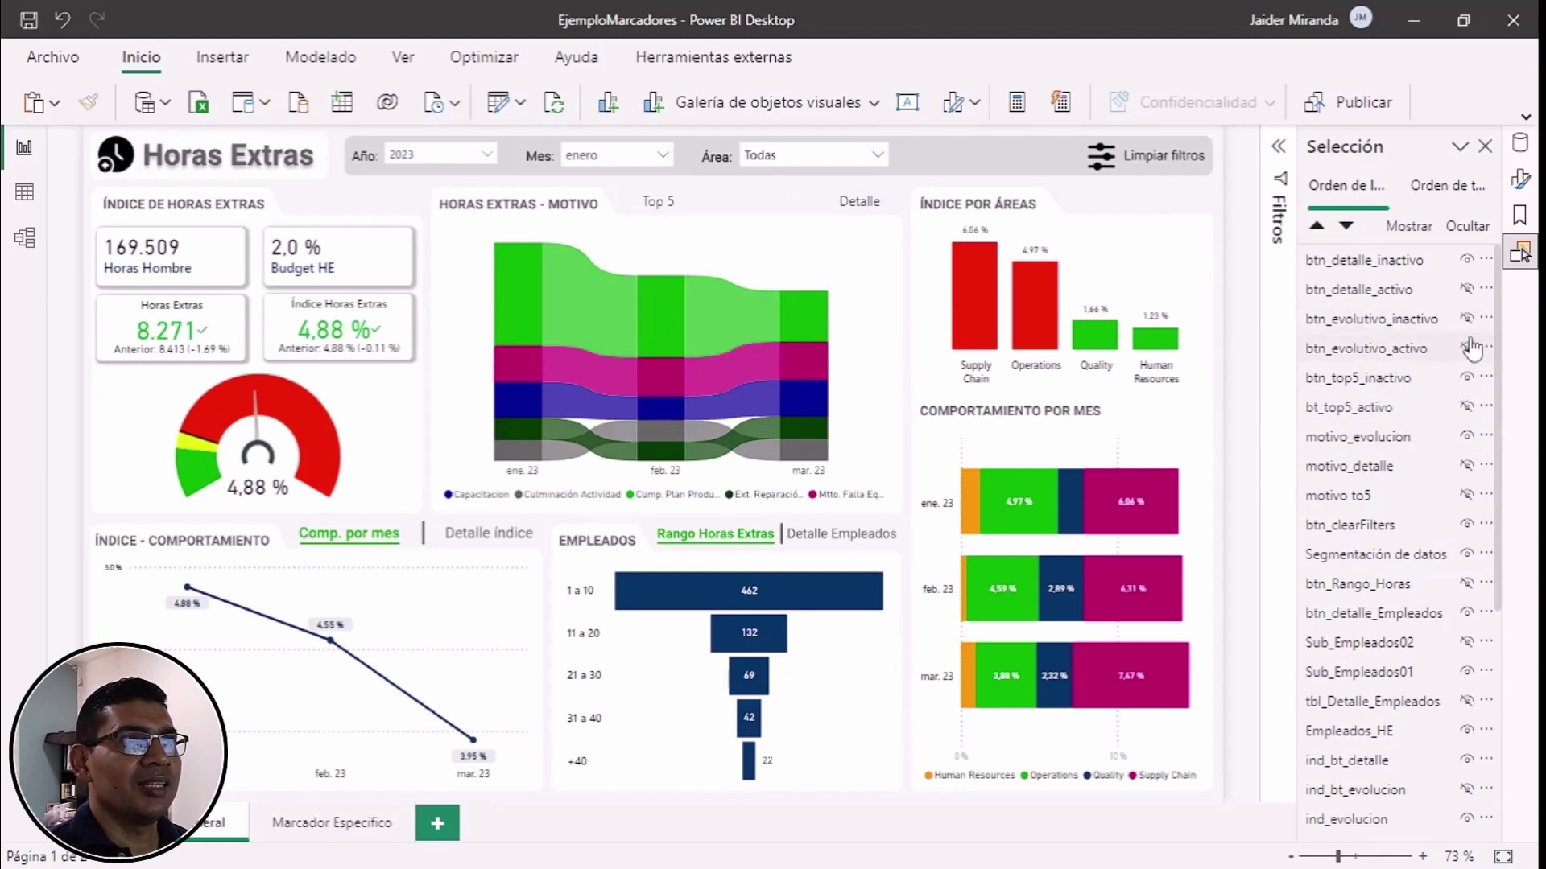
left_click(1467, 347)
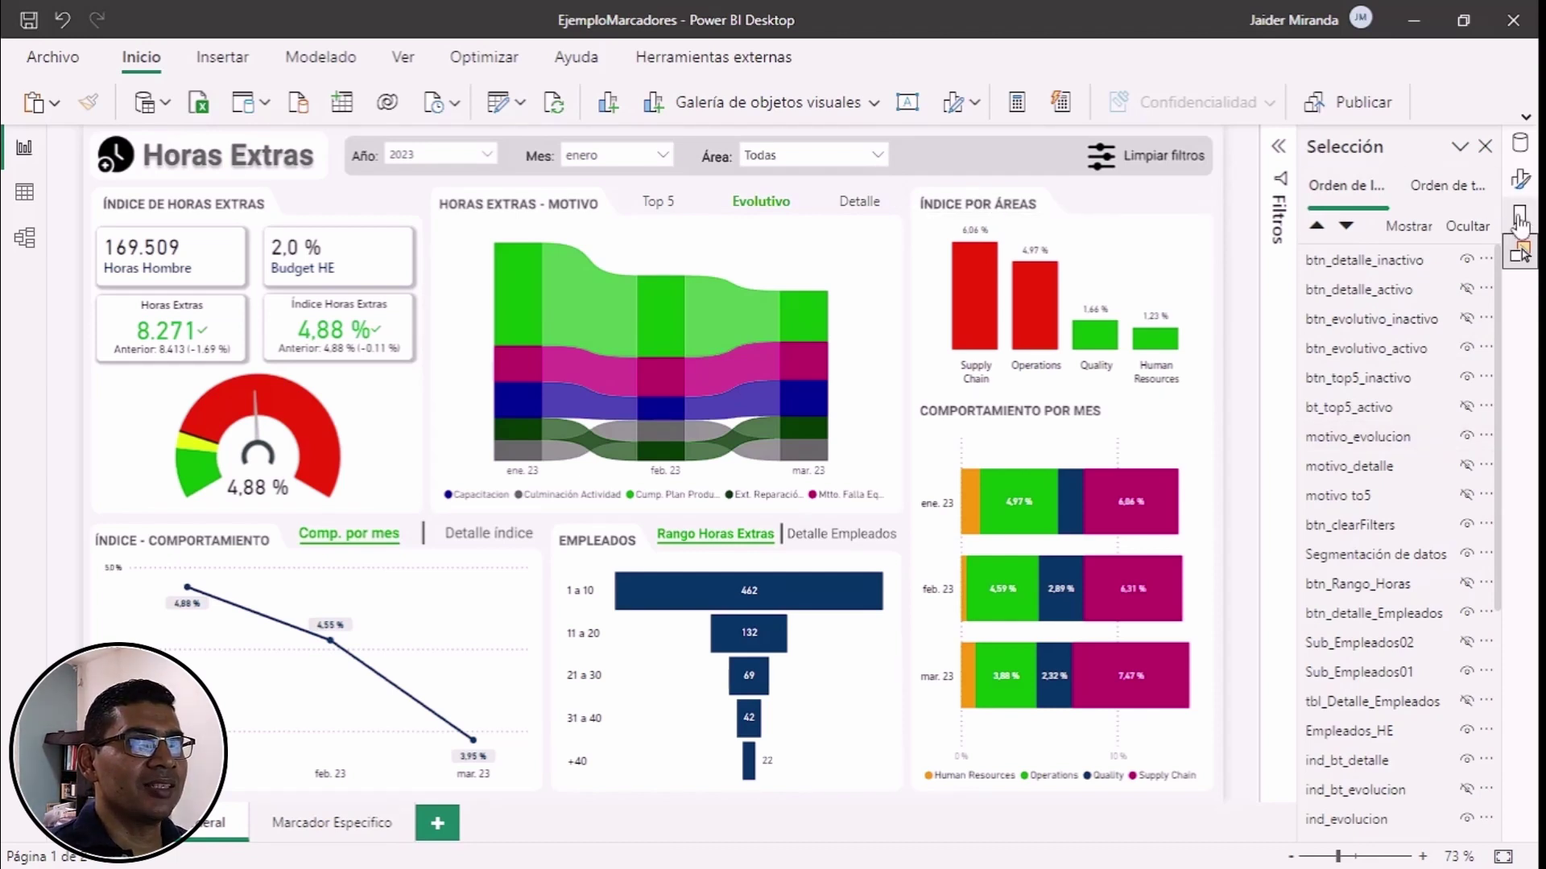
Step: Add a bookmark of the current Evolutivo view and name it Motivo_Evolutivo
left_click(1519, 216)
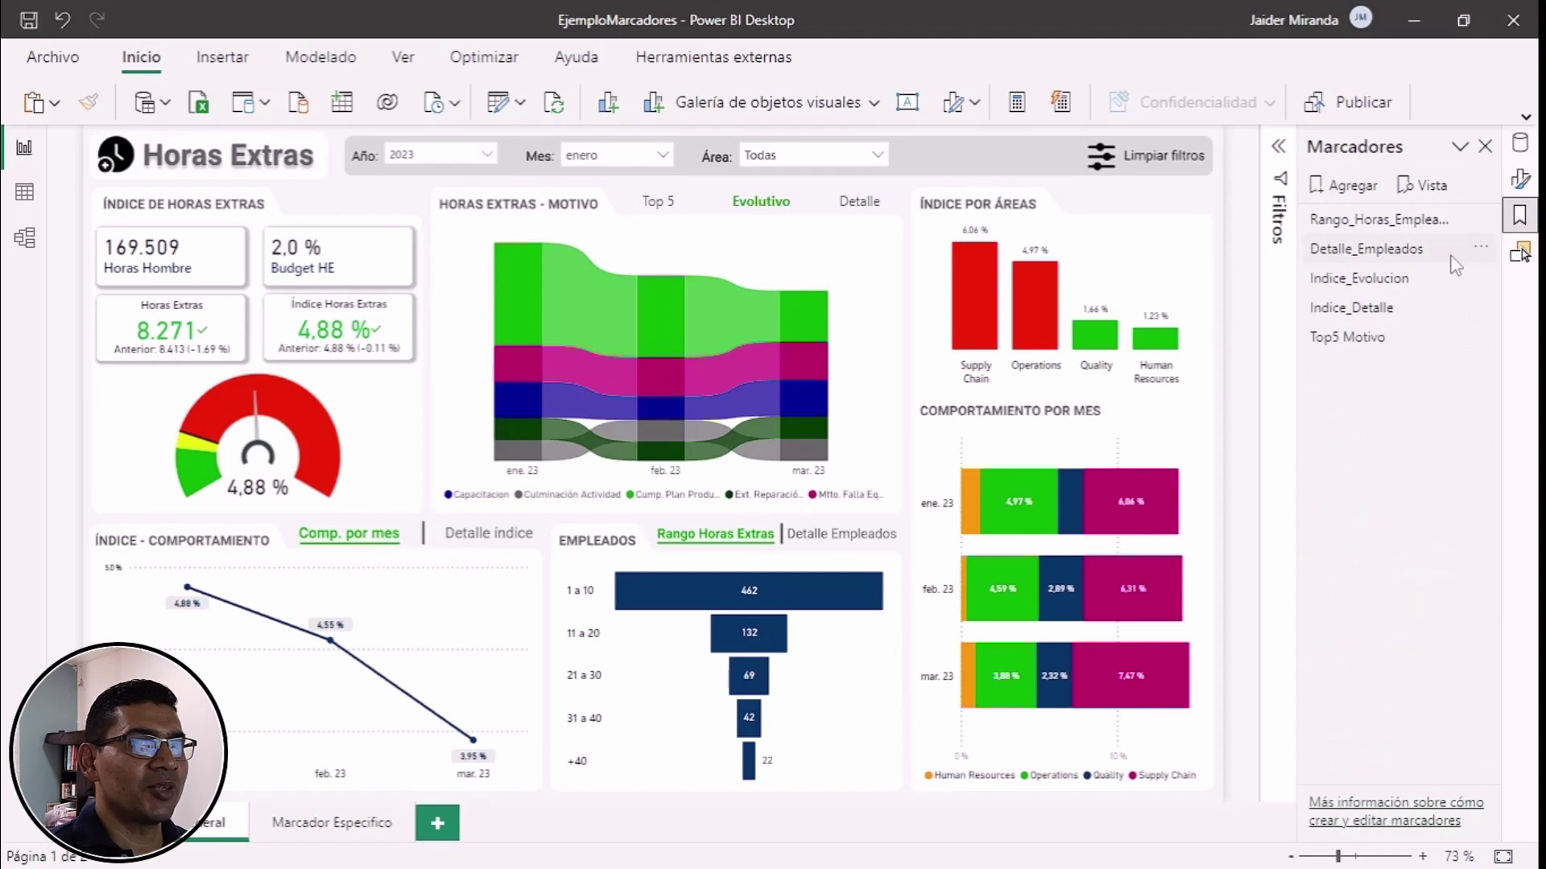
left_click(1350, 187)
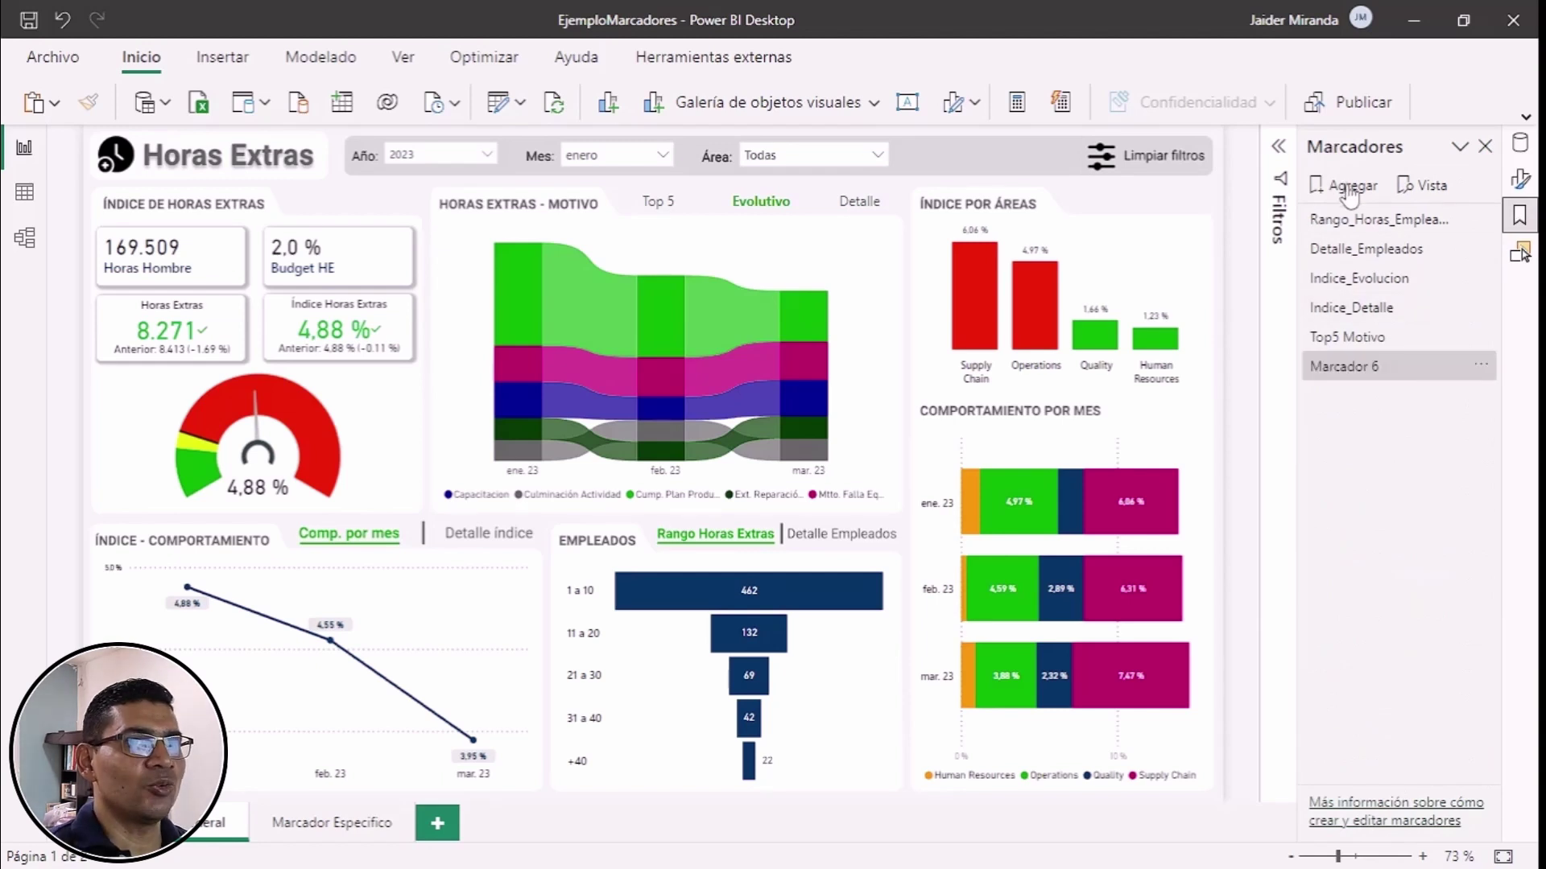
double_click(1395, 365)
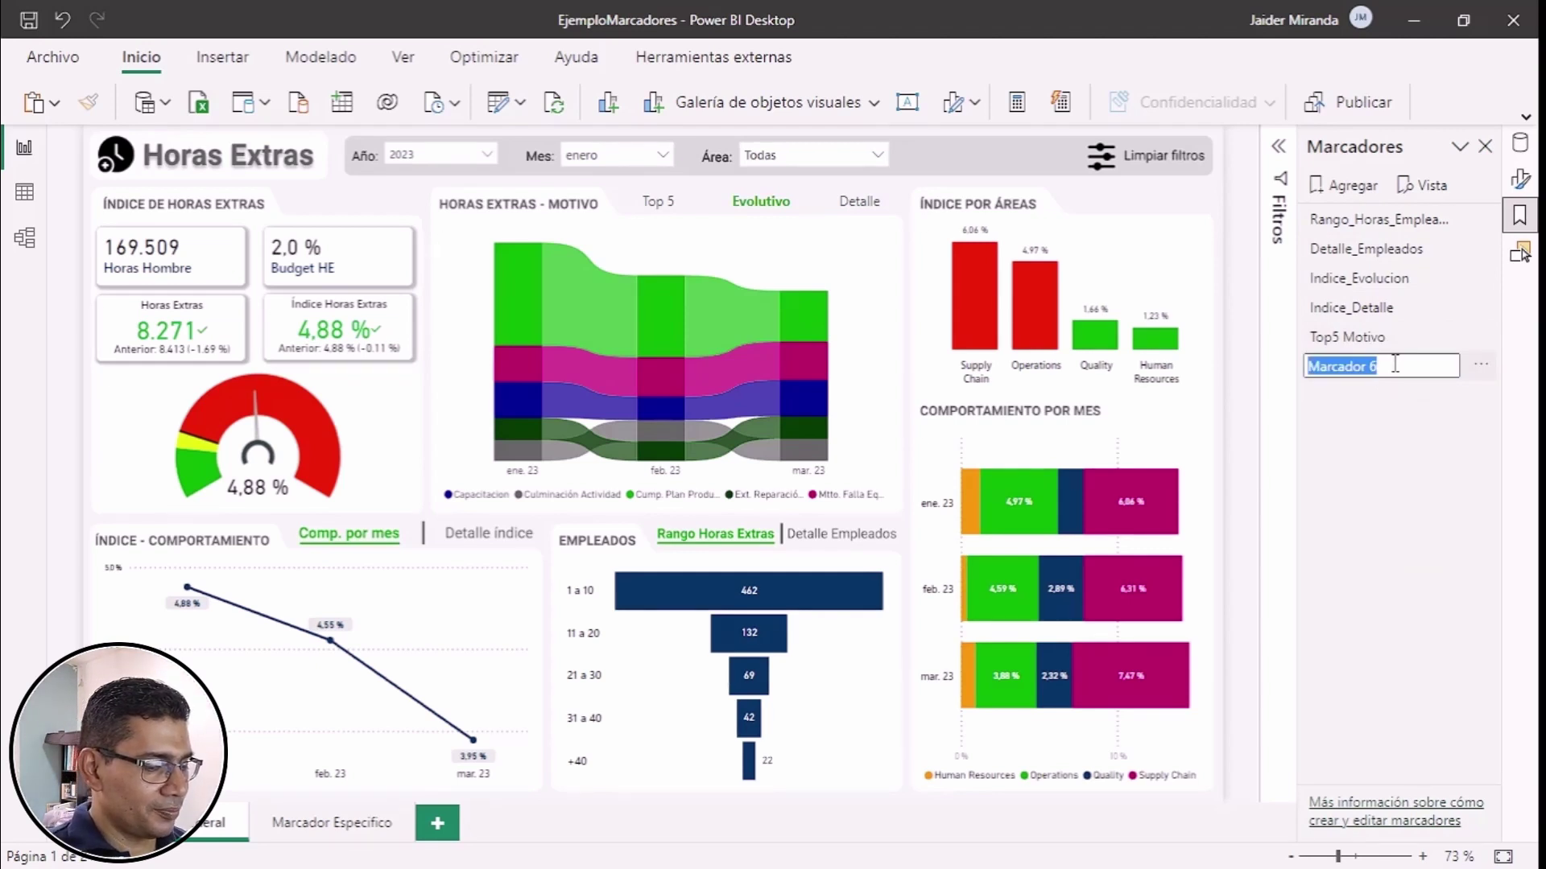
type("Motivo_")
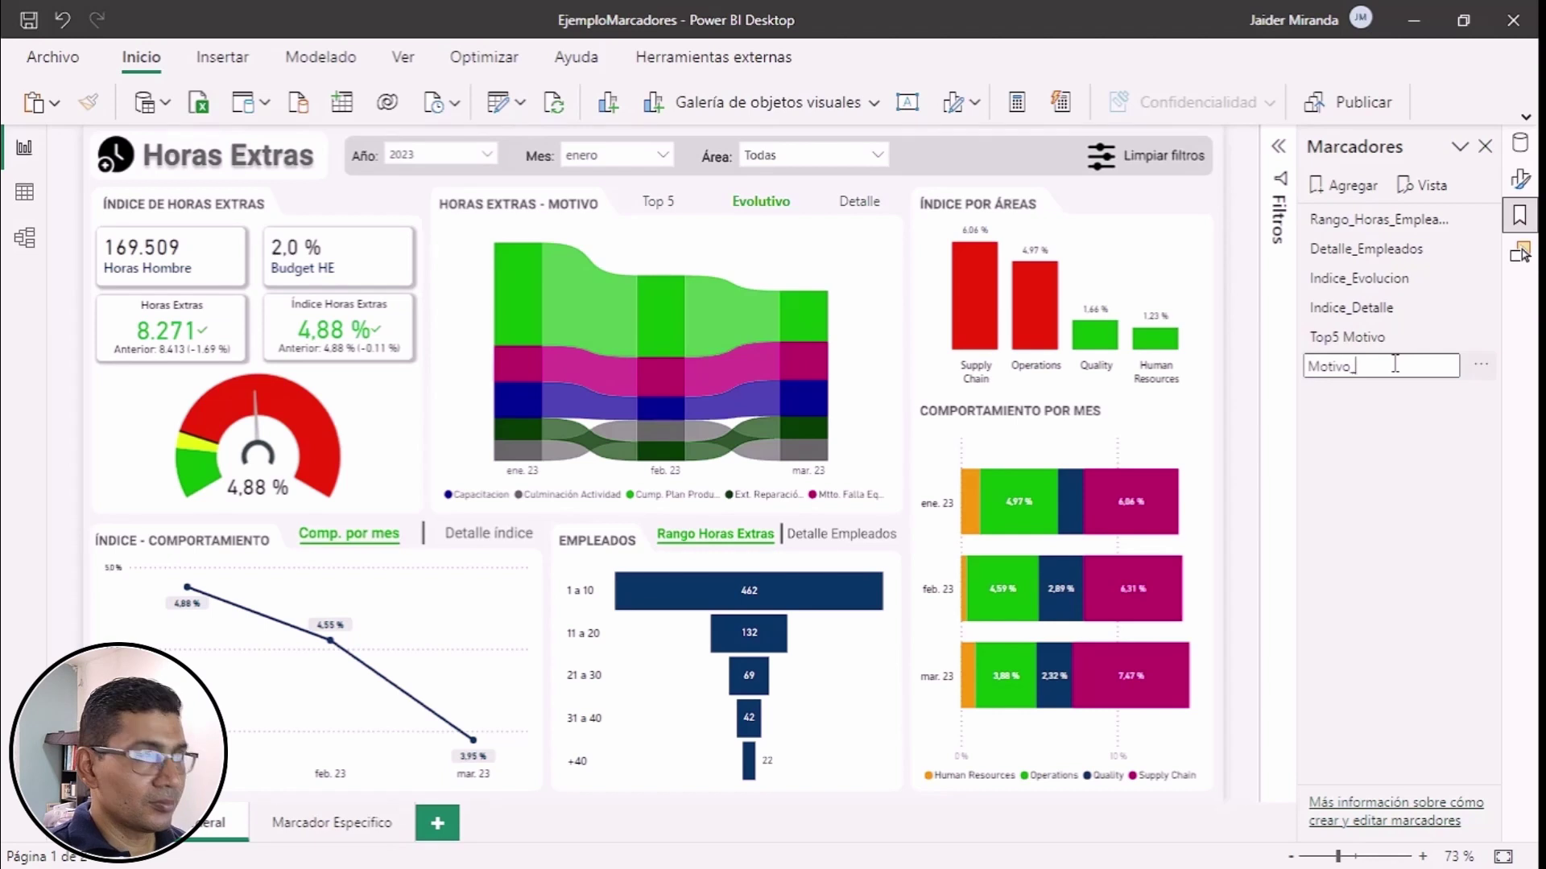
type("Evolutivo")
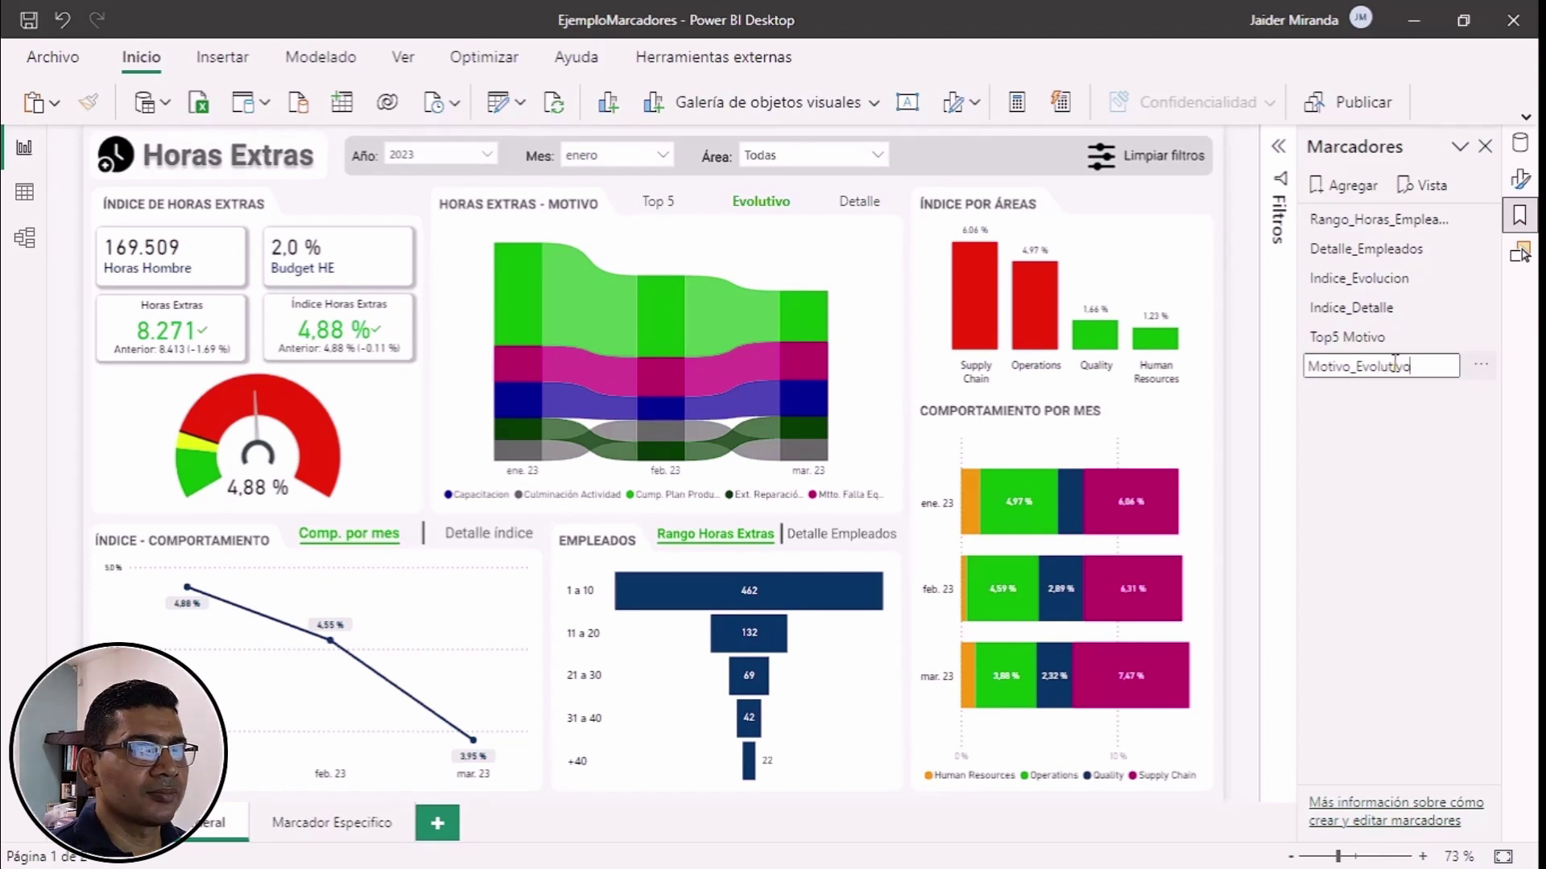
key("Return")
left_click(1399, 372)
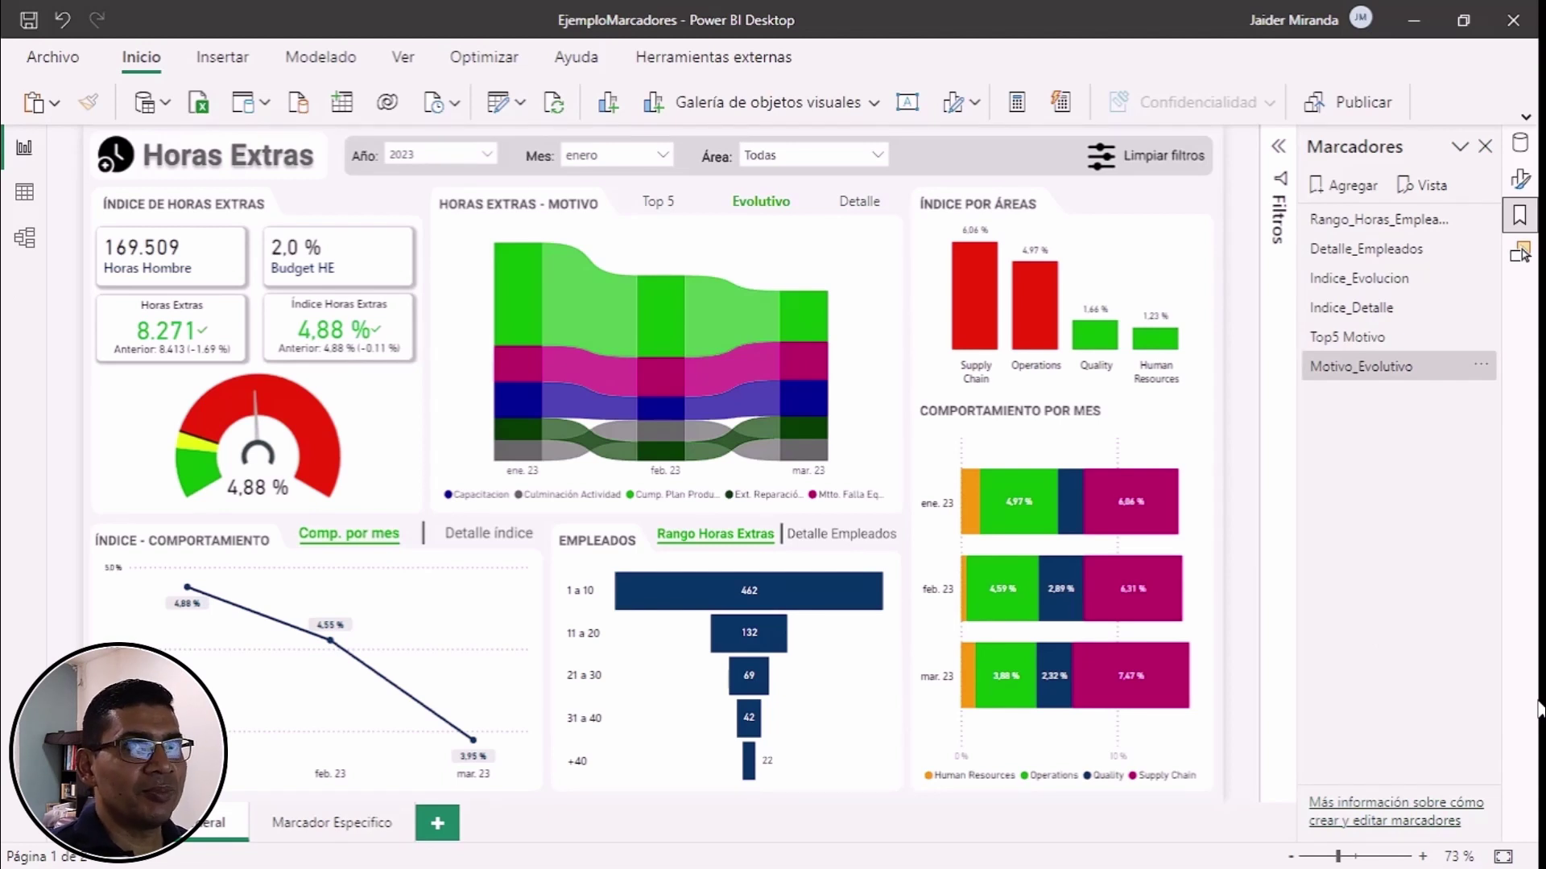
Step: Return to the list of page objects and filter the report's Área slicer to Human Resources
left_click(1521, 256)
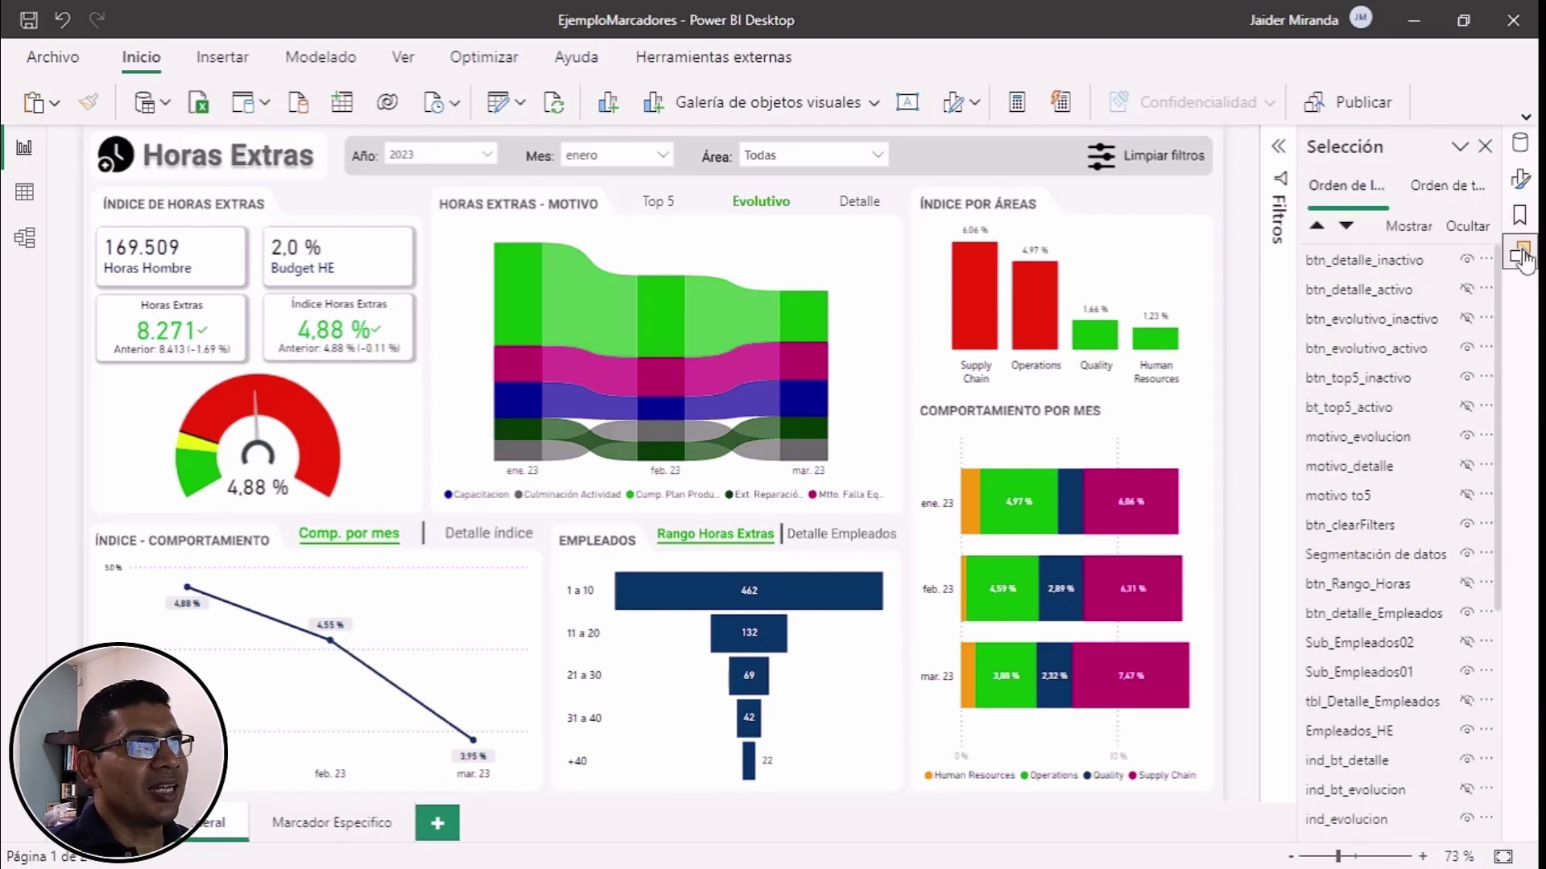
left_click(881, 153)
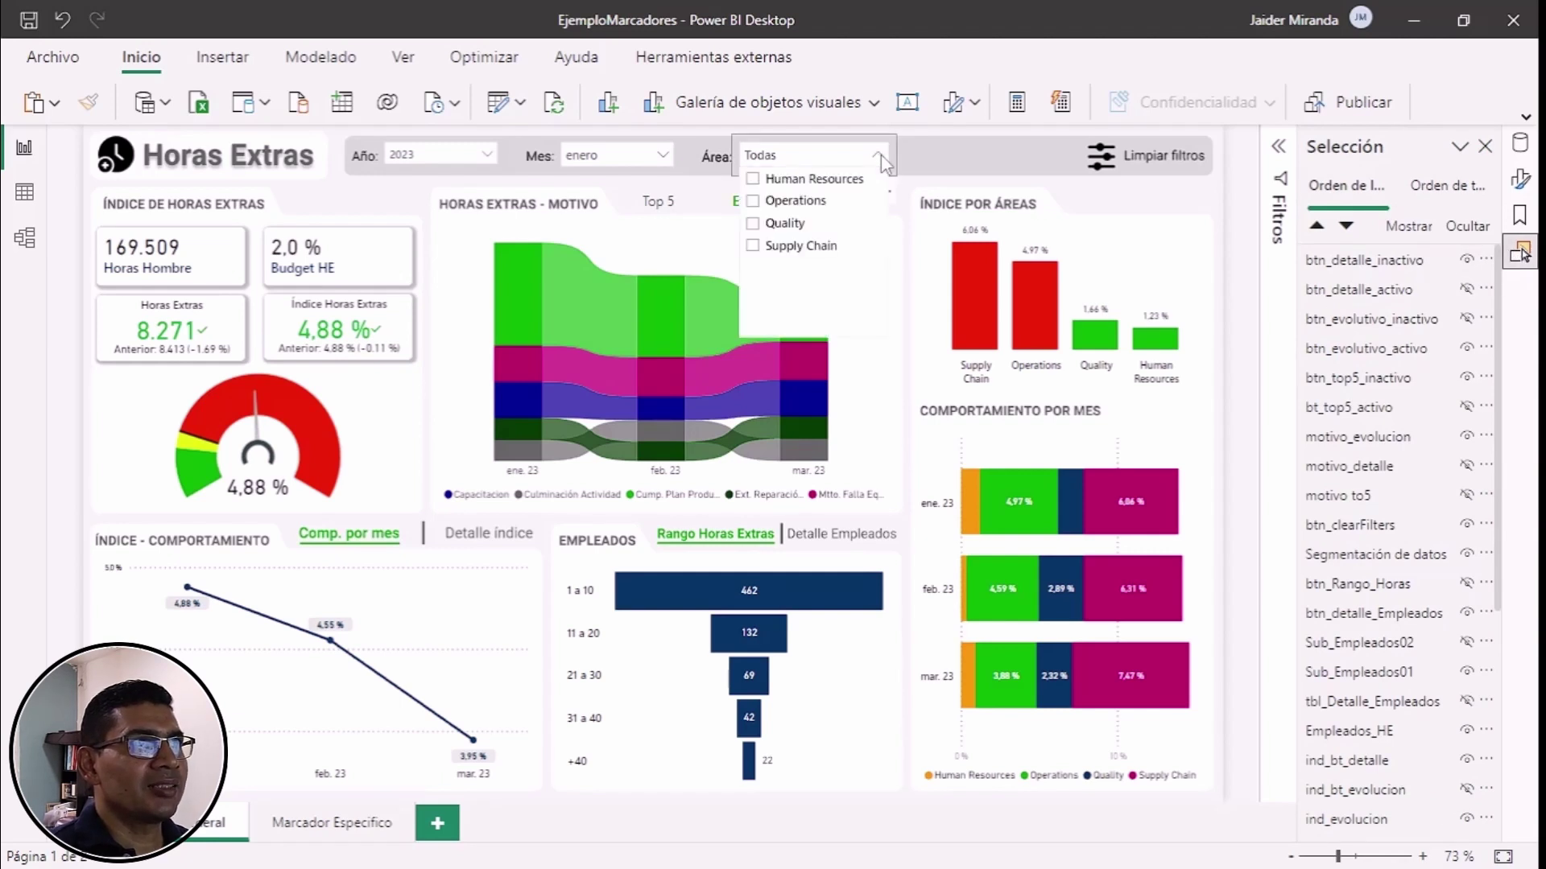
left_click(757, 183)
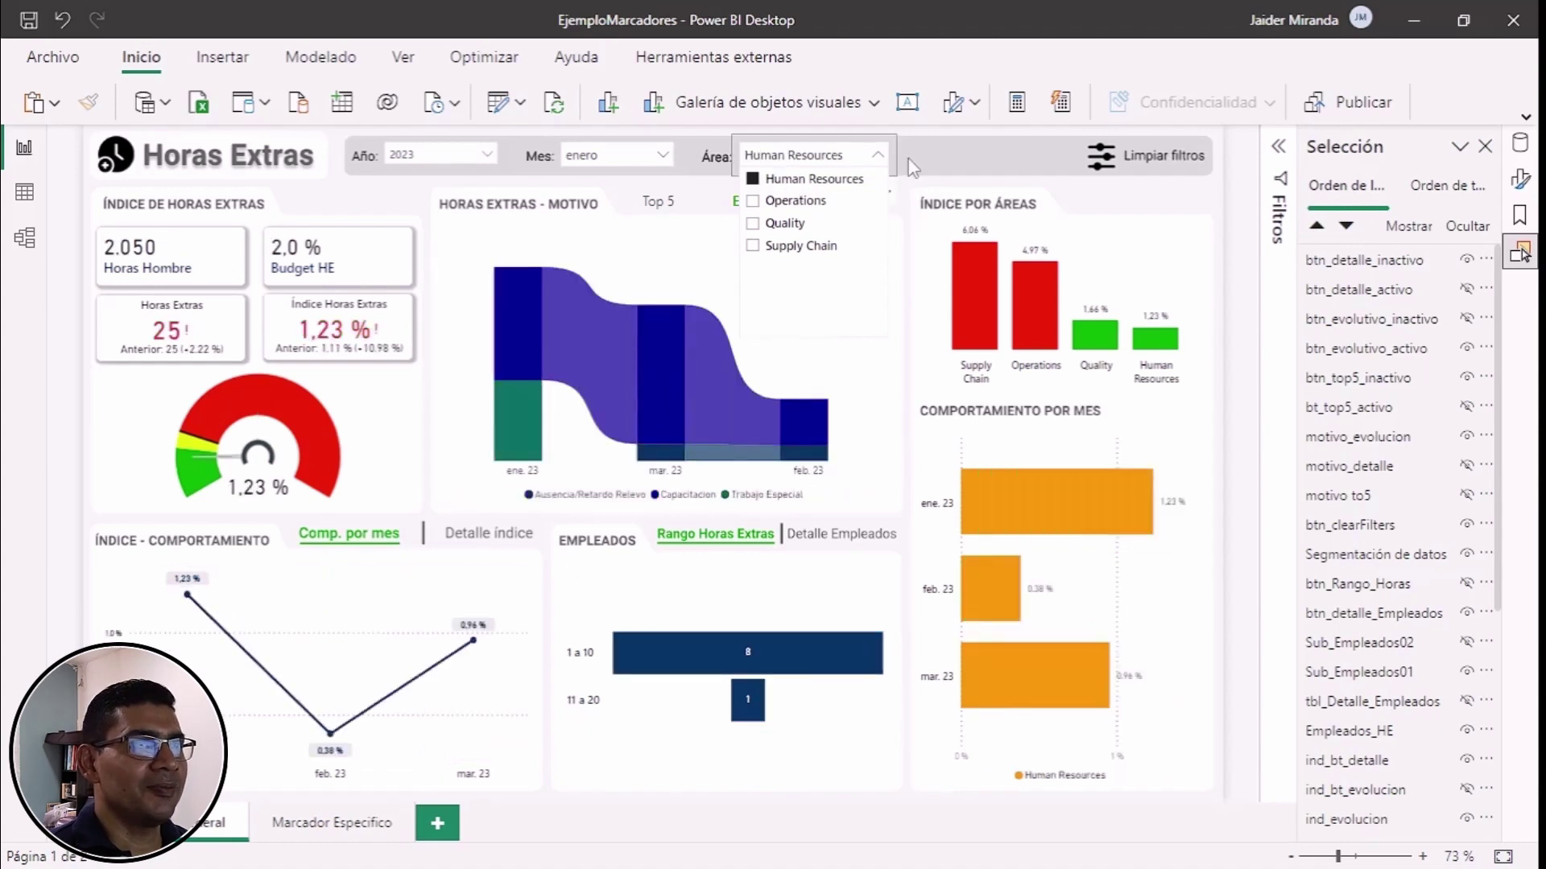
left_click(908, 190)
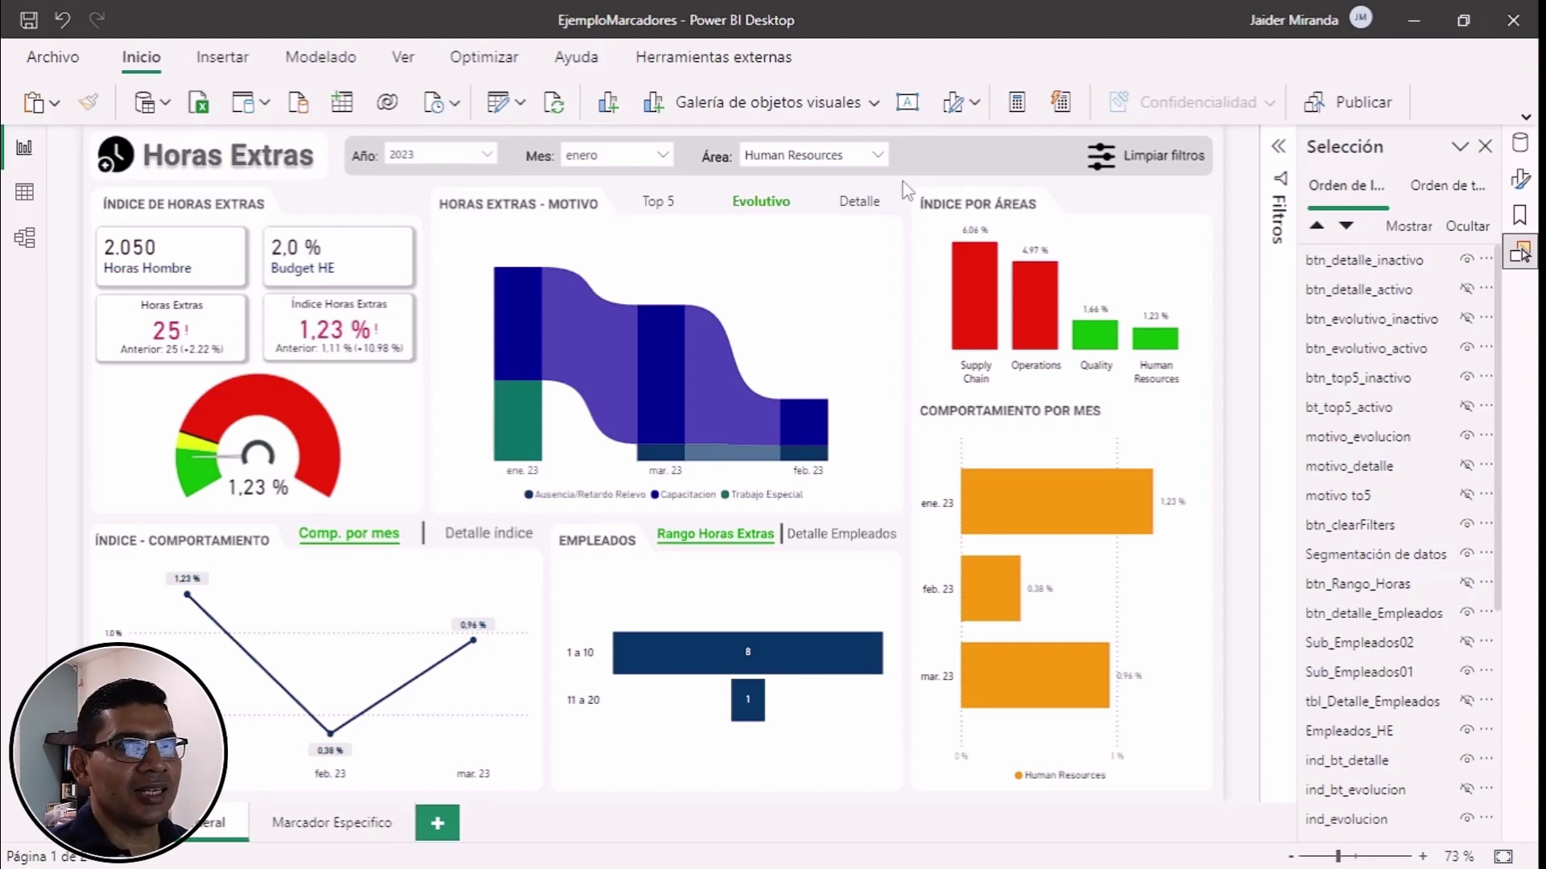
Step: Show motivo_detalle instead of motivo_evolucion, and swap the visible buttons to the inactive Evolutivo and active Detalle versions
left_click(1469, 439)
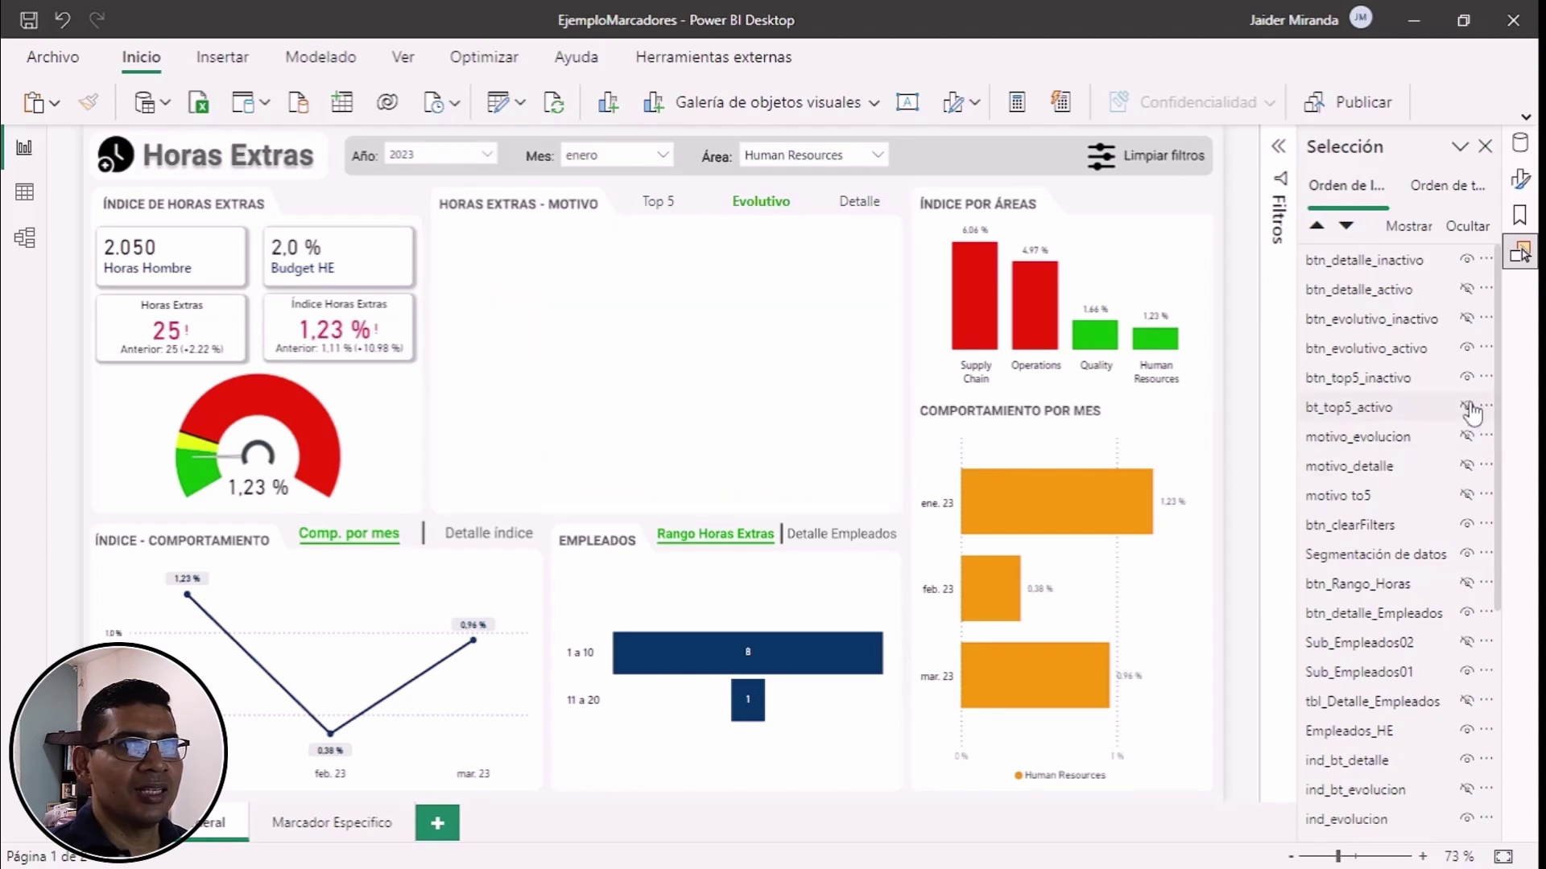
left_click(1468, 467)
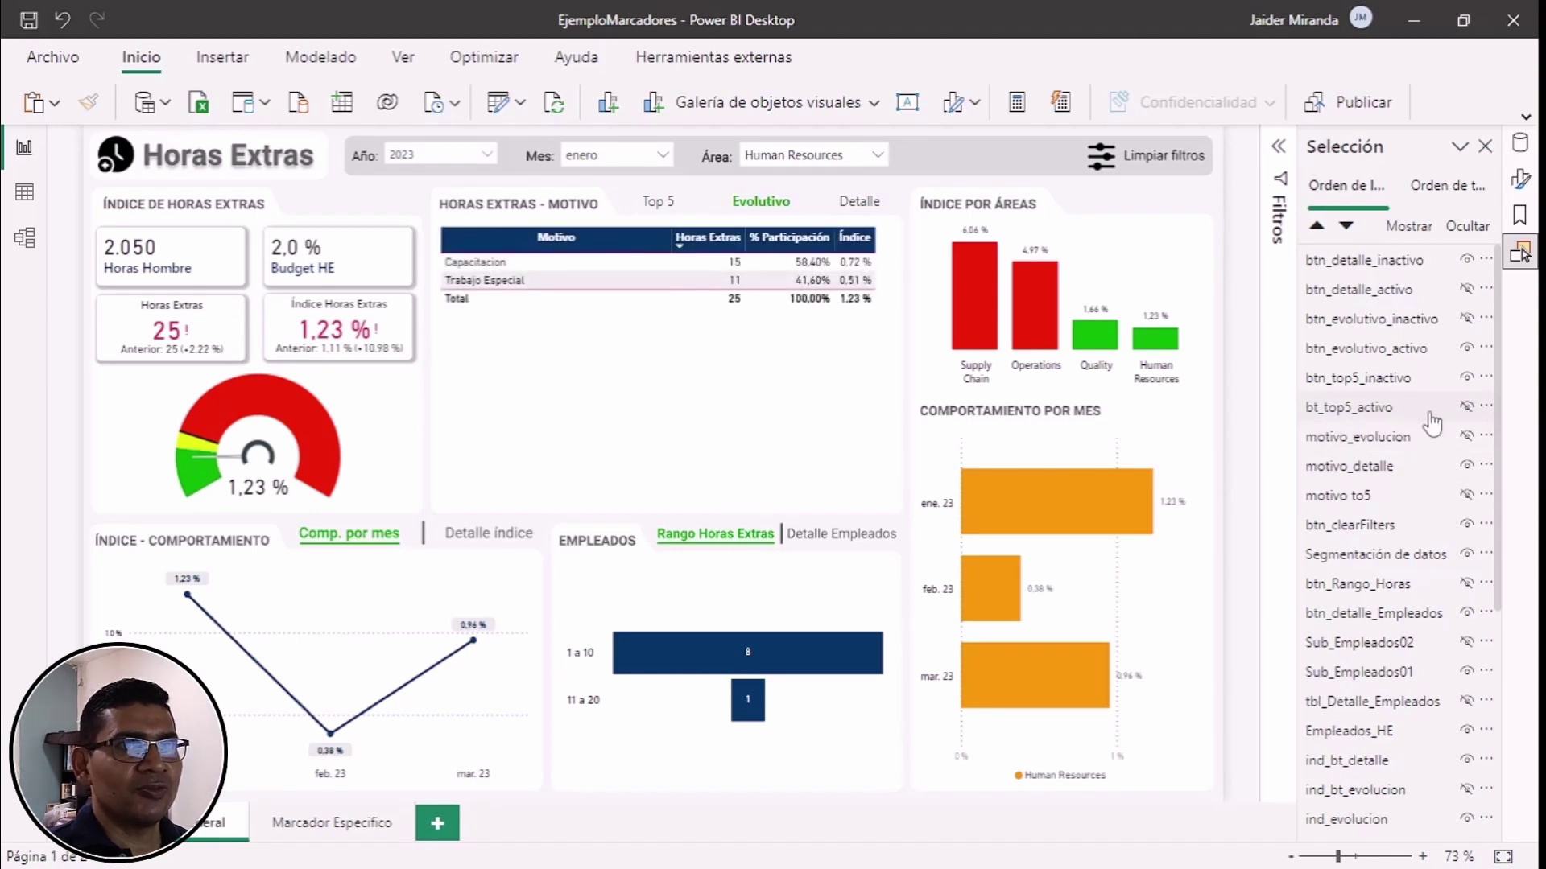
left_click(1408, 393)
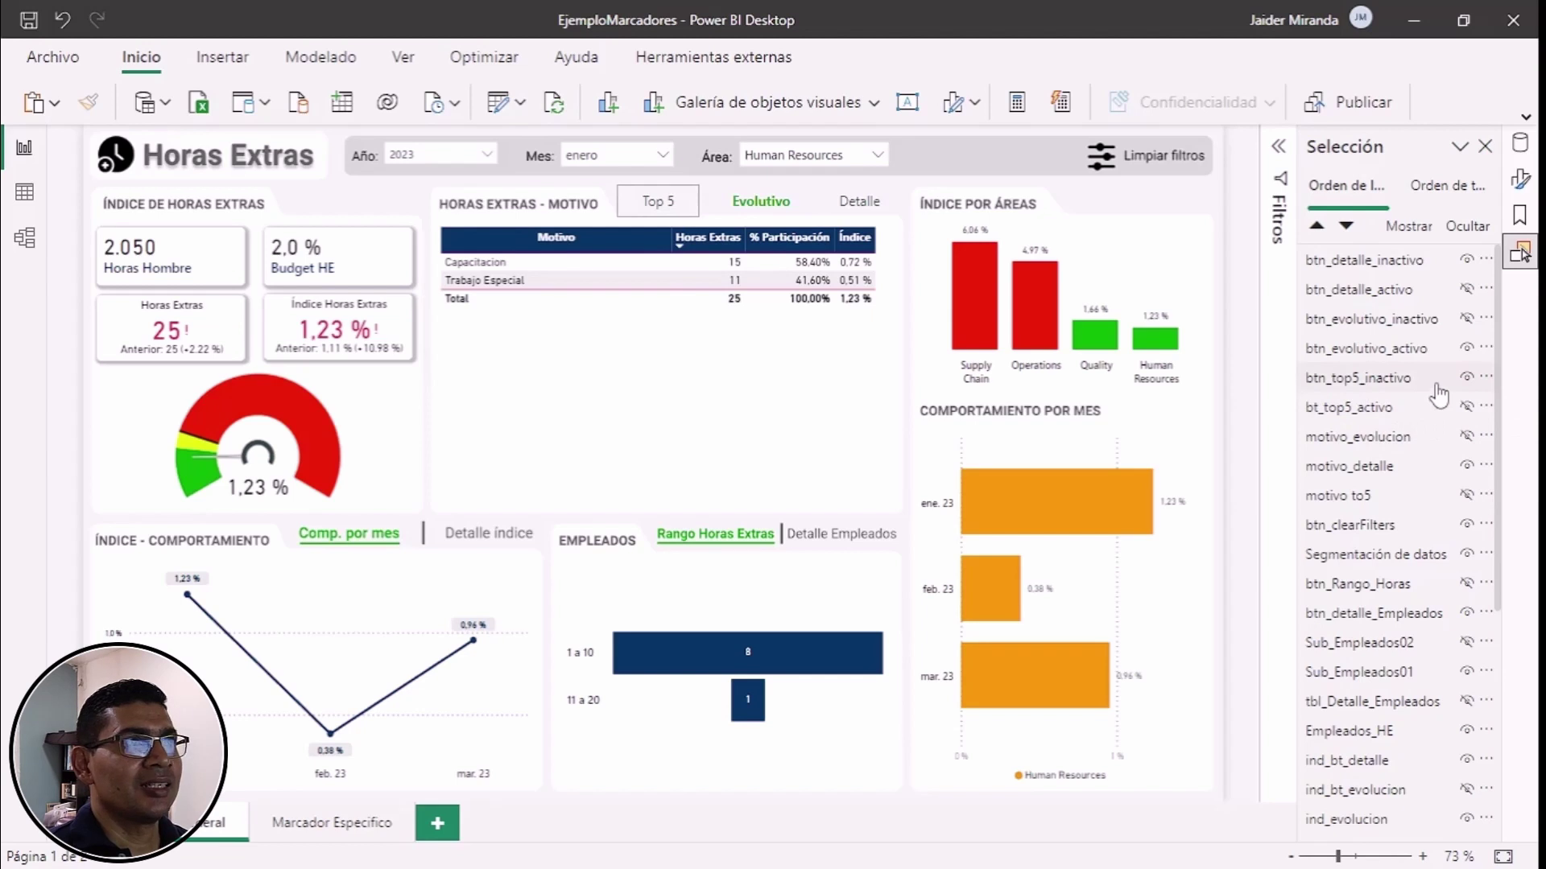
left_click(1454, 356)
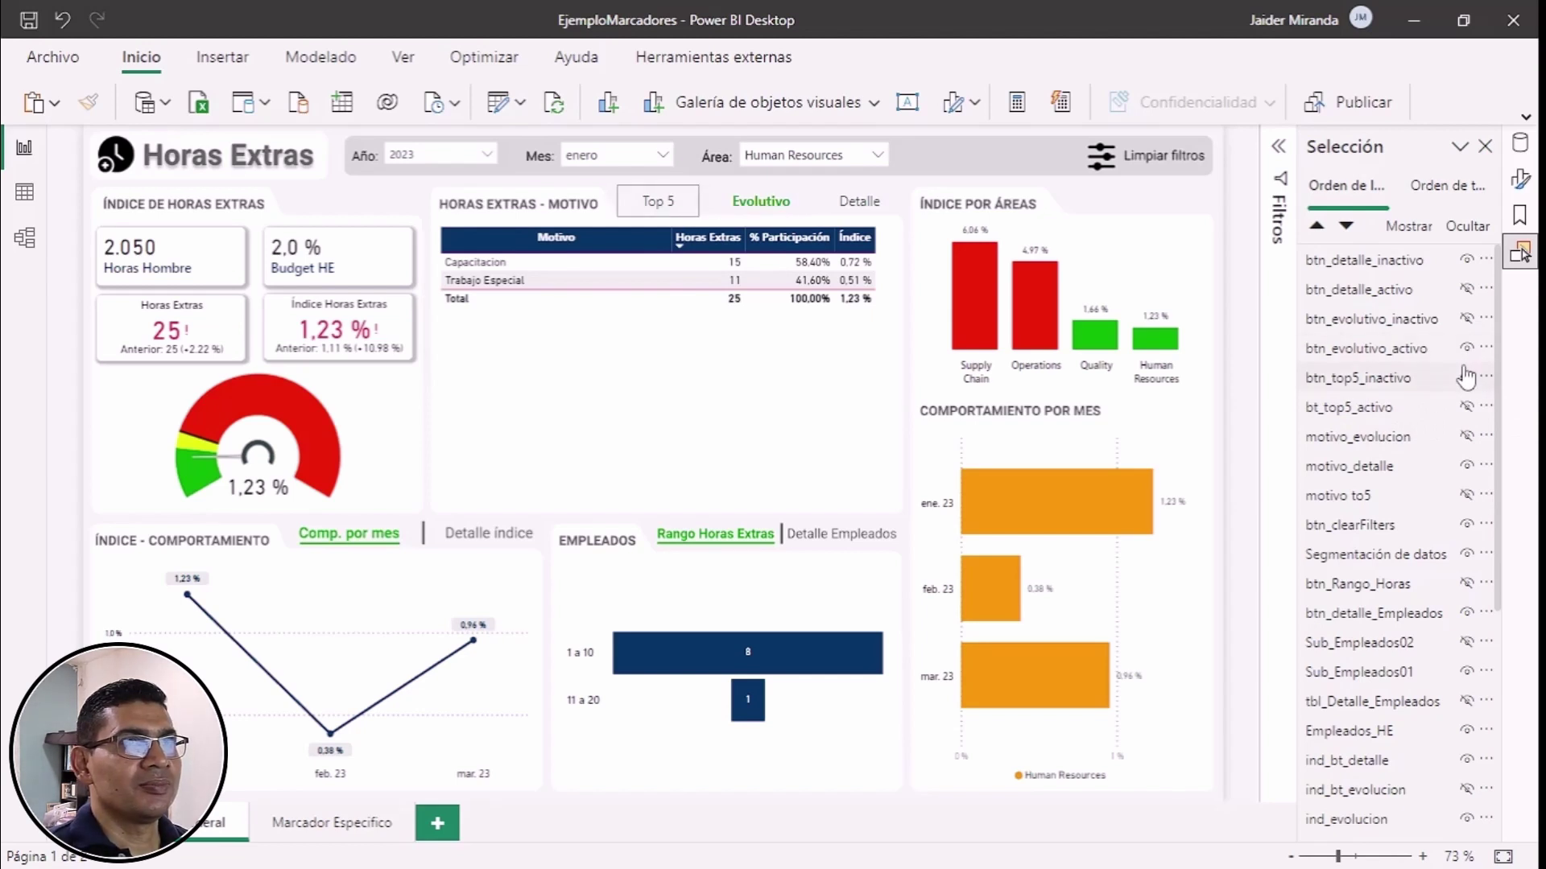
left_click(1468, 351)
left_click(1470, 378)
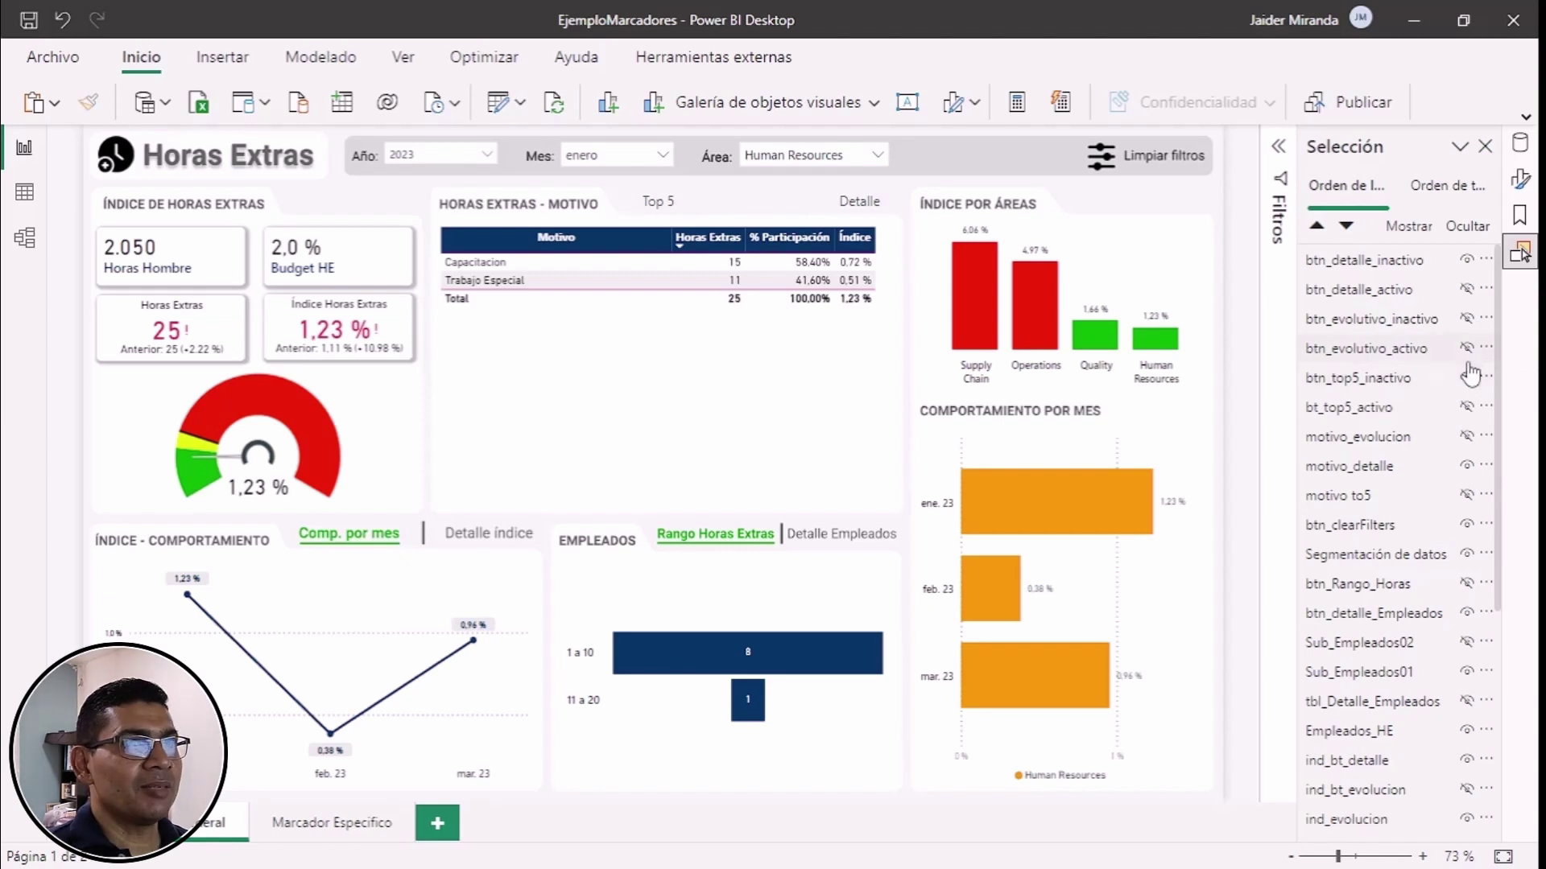
left_click(1468, 382)
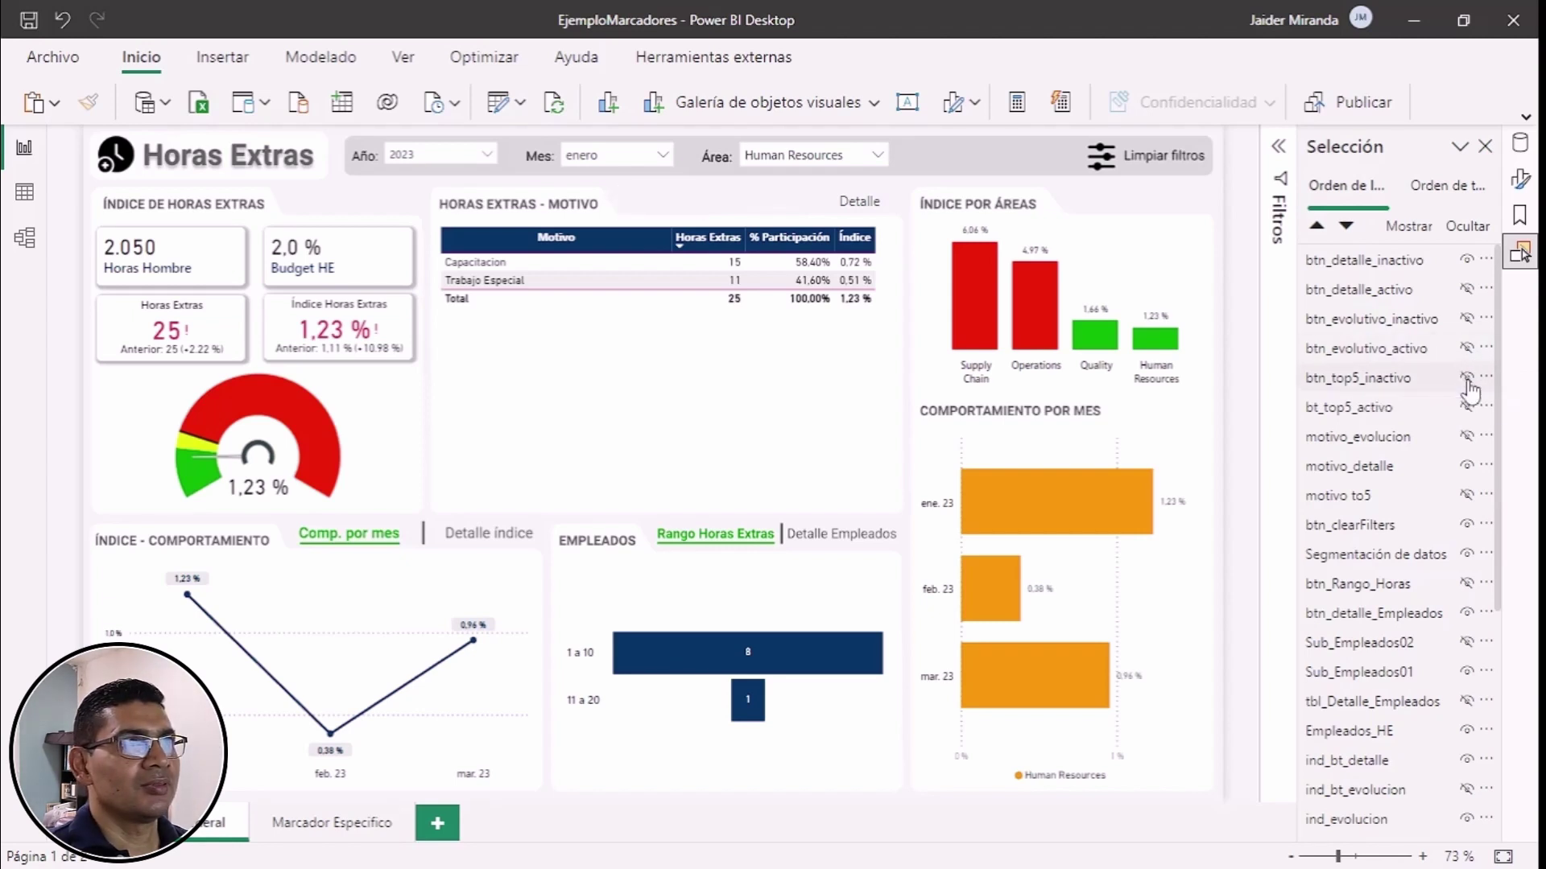
left_click(1467, 378)
left_click(1468, 320)
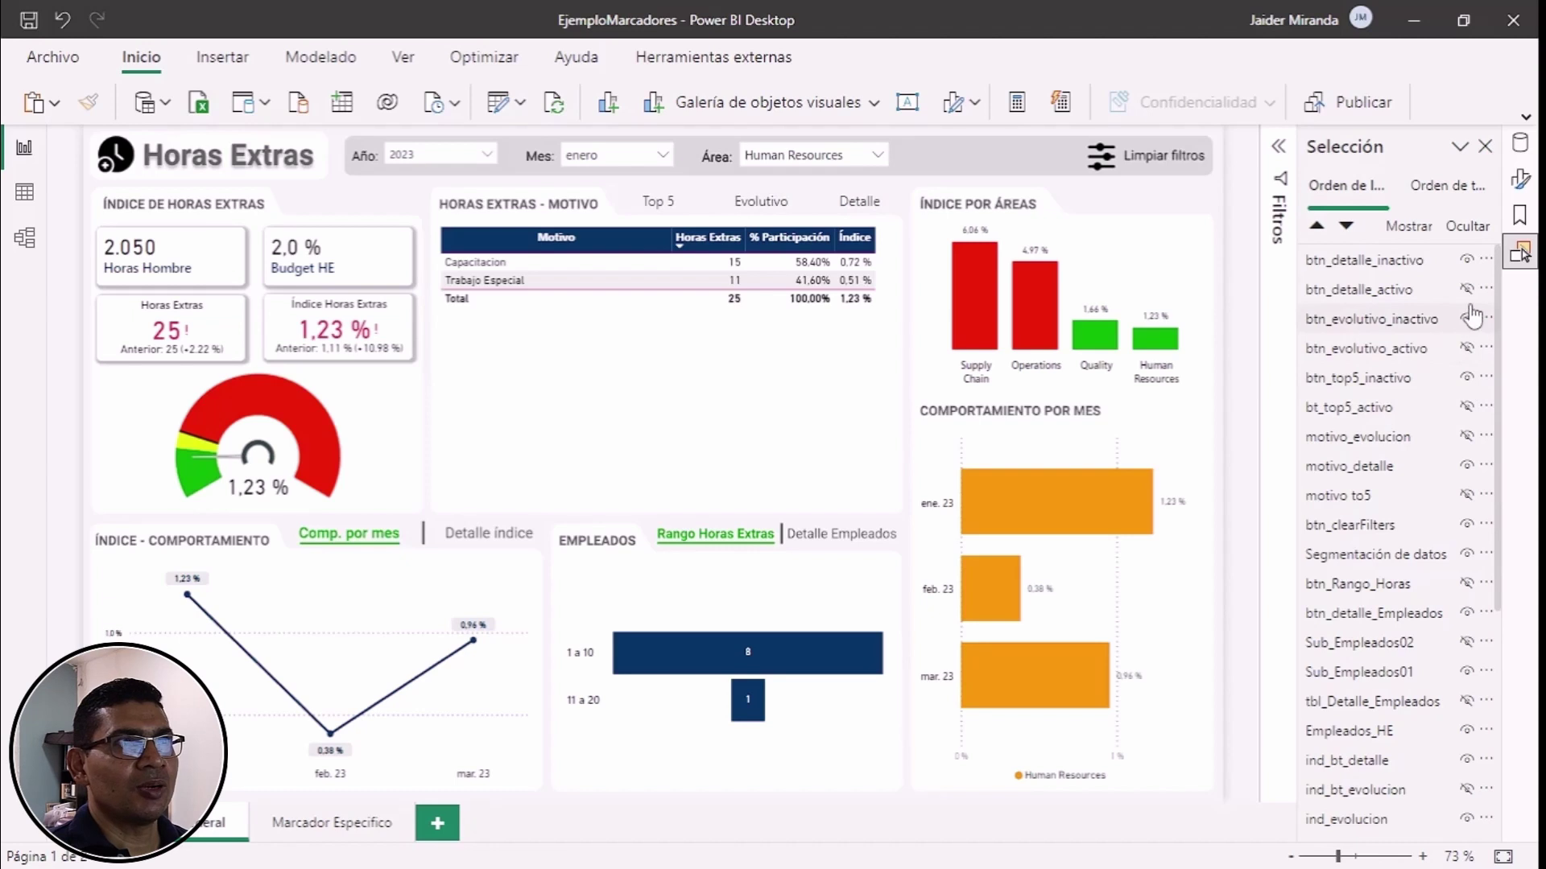
left_click(1467, 289)
left_click(1469, 260)
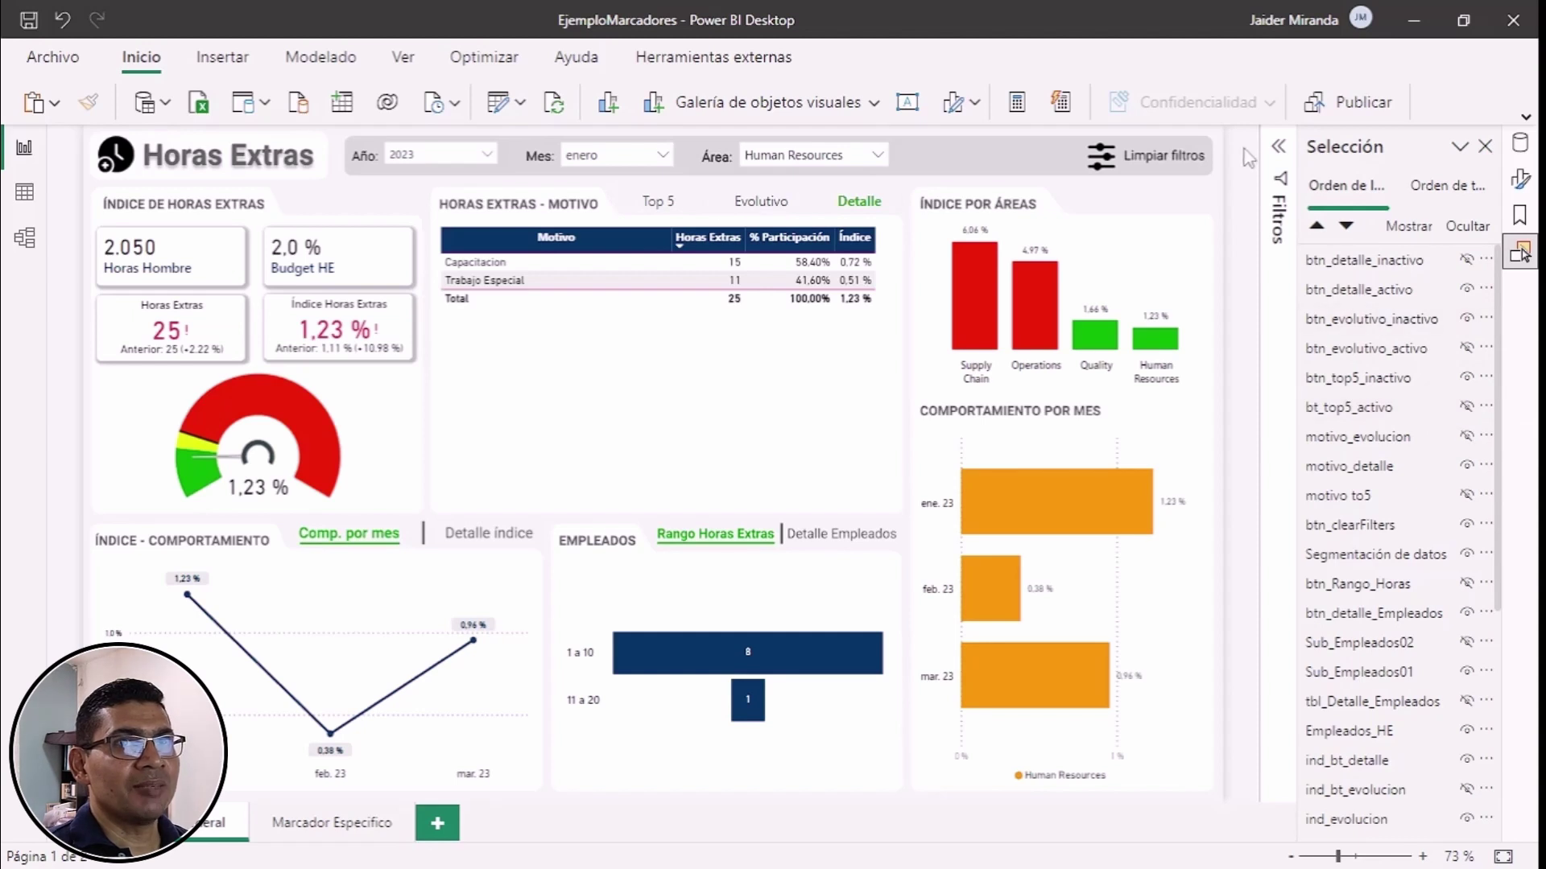
Step: Add a bookmark of the current Detalle view and name it Motivo_Detalle
left_click(1519, 215)
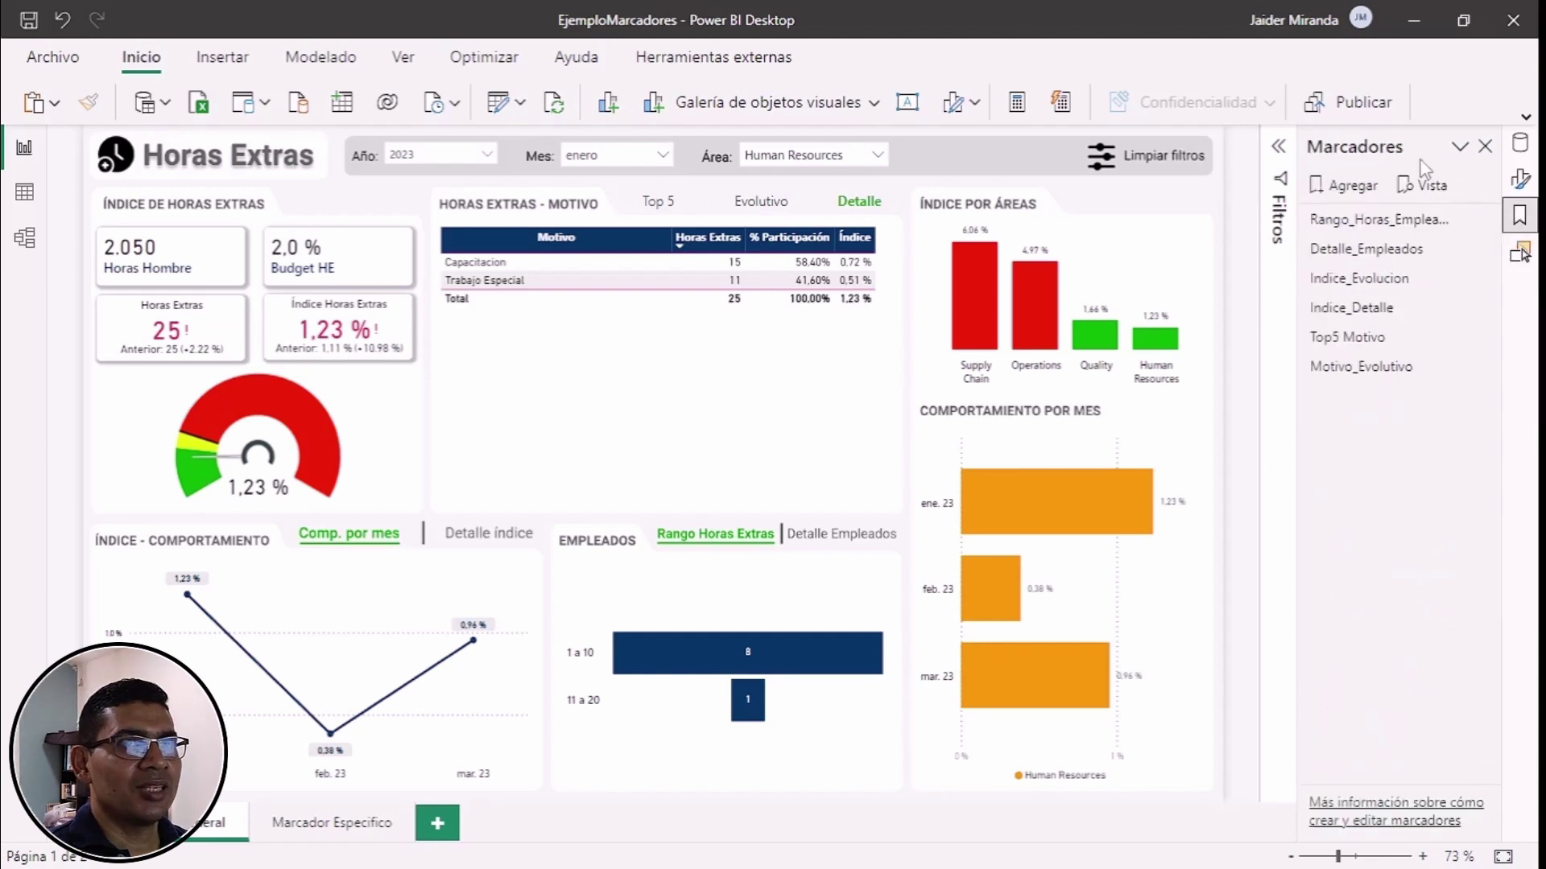
left_click(1339, 196)
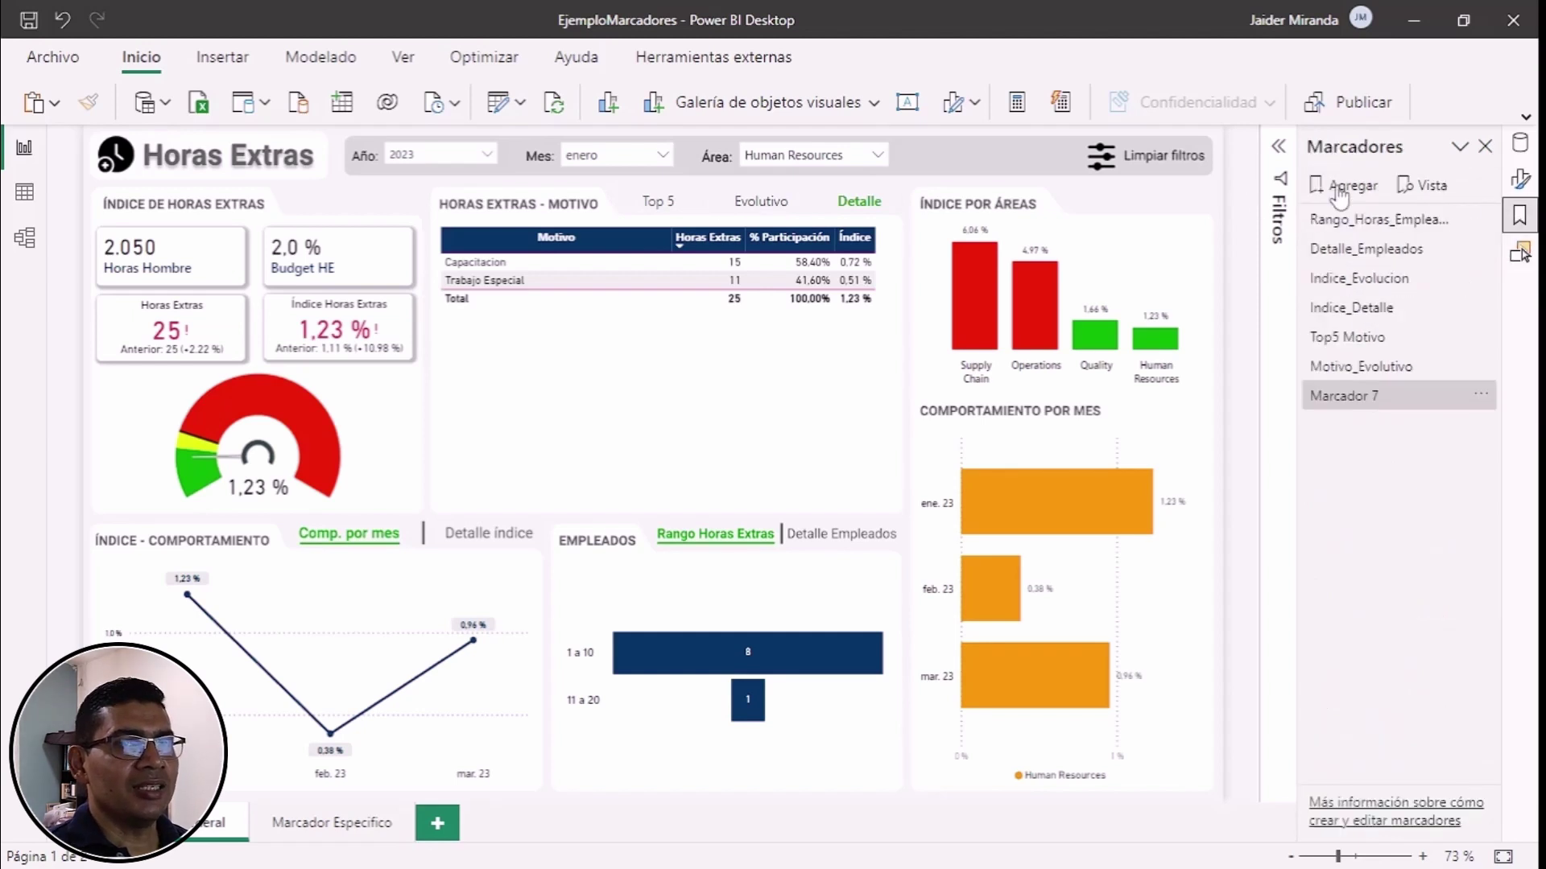
double_click(1395, 398)
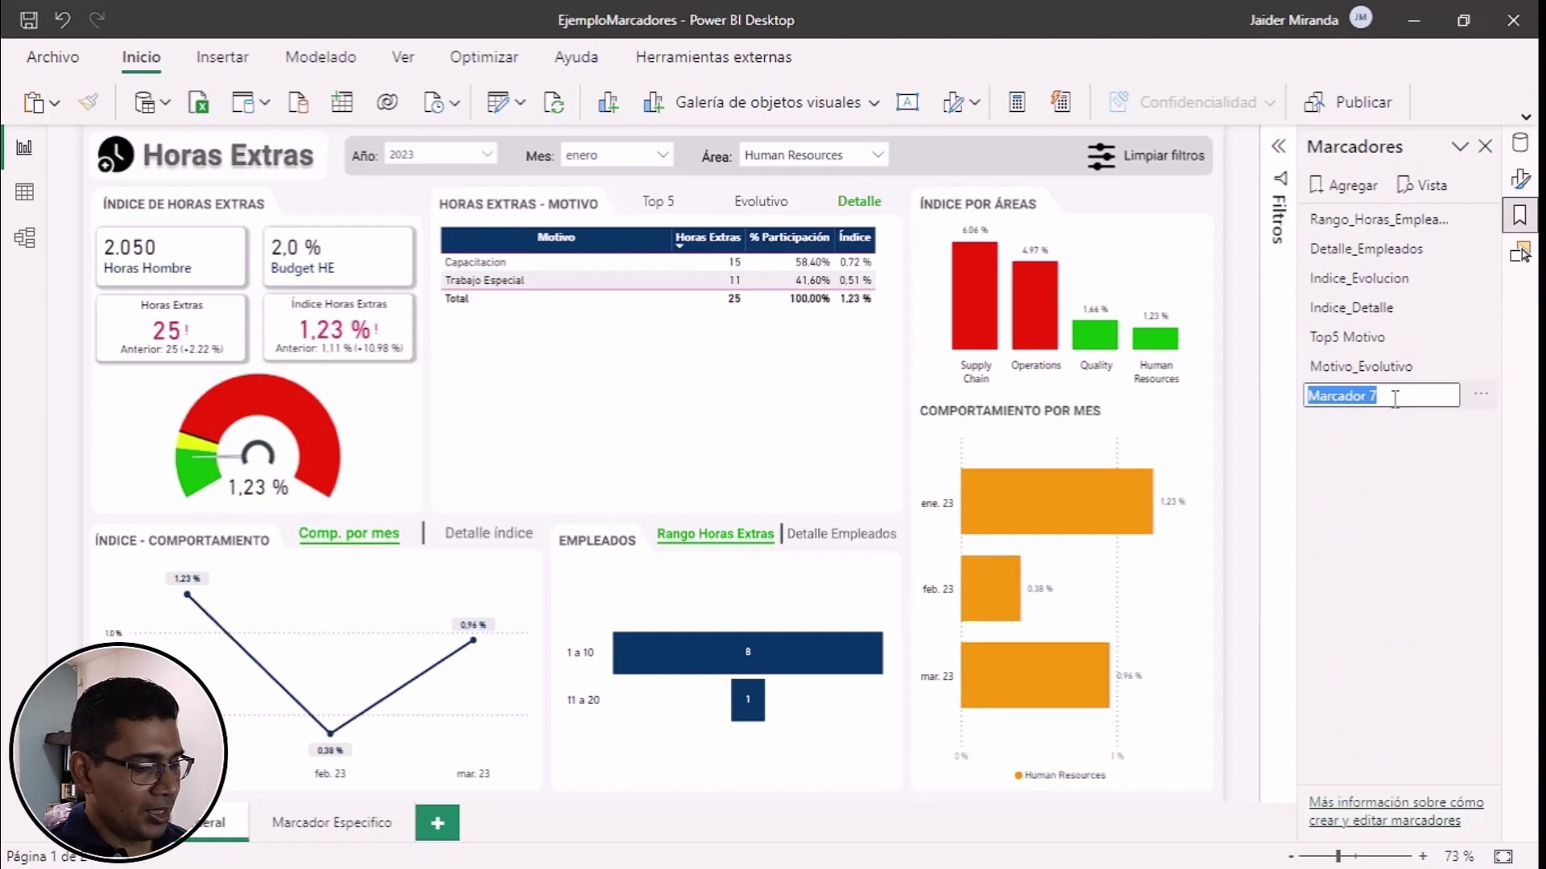
type("Motivo")
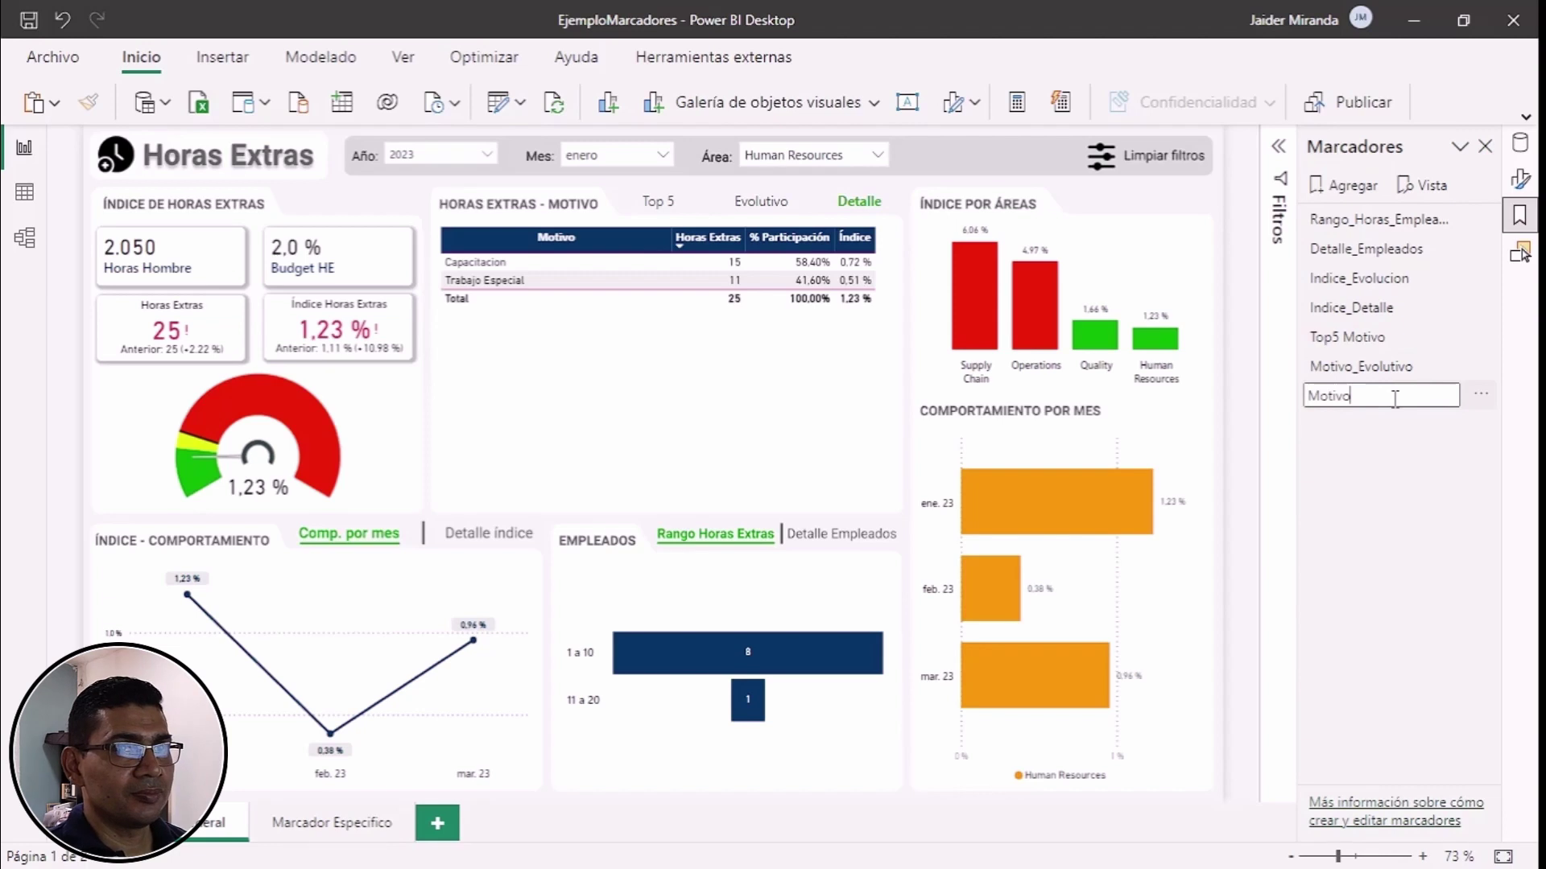
type("_Detalle")
key("Return")
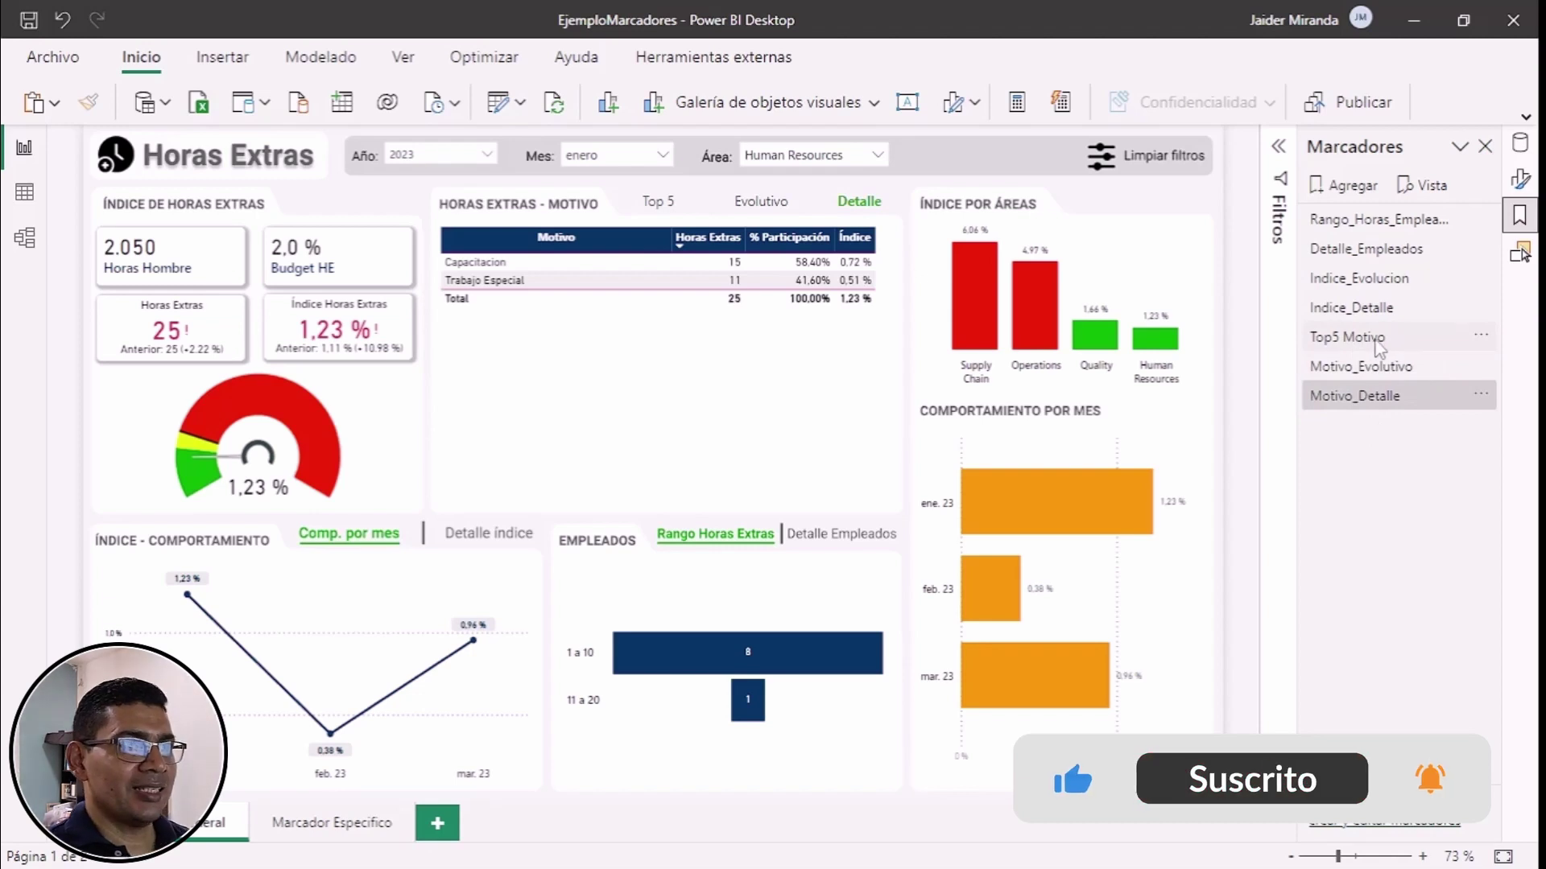
Step: Apply the Top5 Motivo, Motivo_Evolutivo and Motivo_Detalle bookmarks in turn and examine how each affects the card and the Año, Mes and Área slicers
left_click(1379, 338)
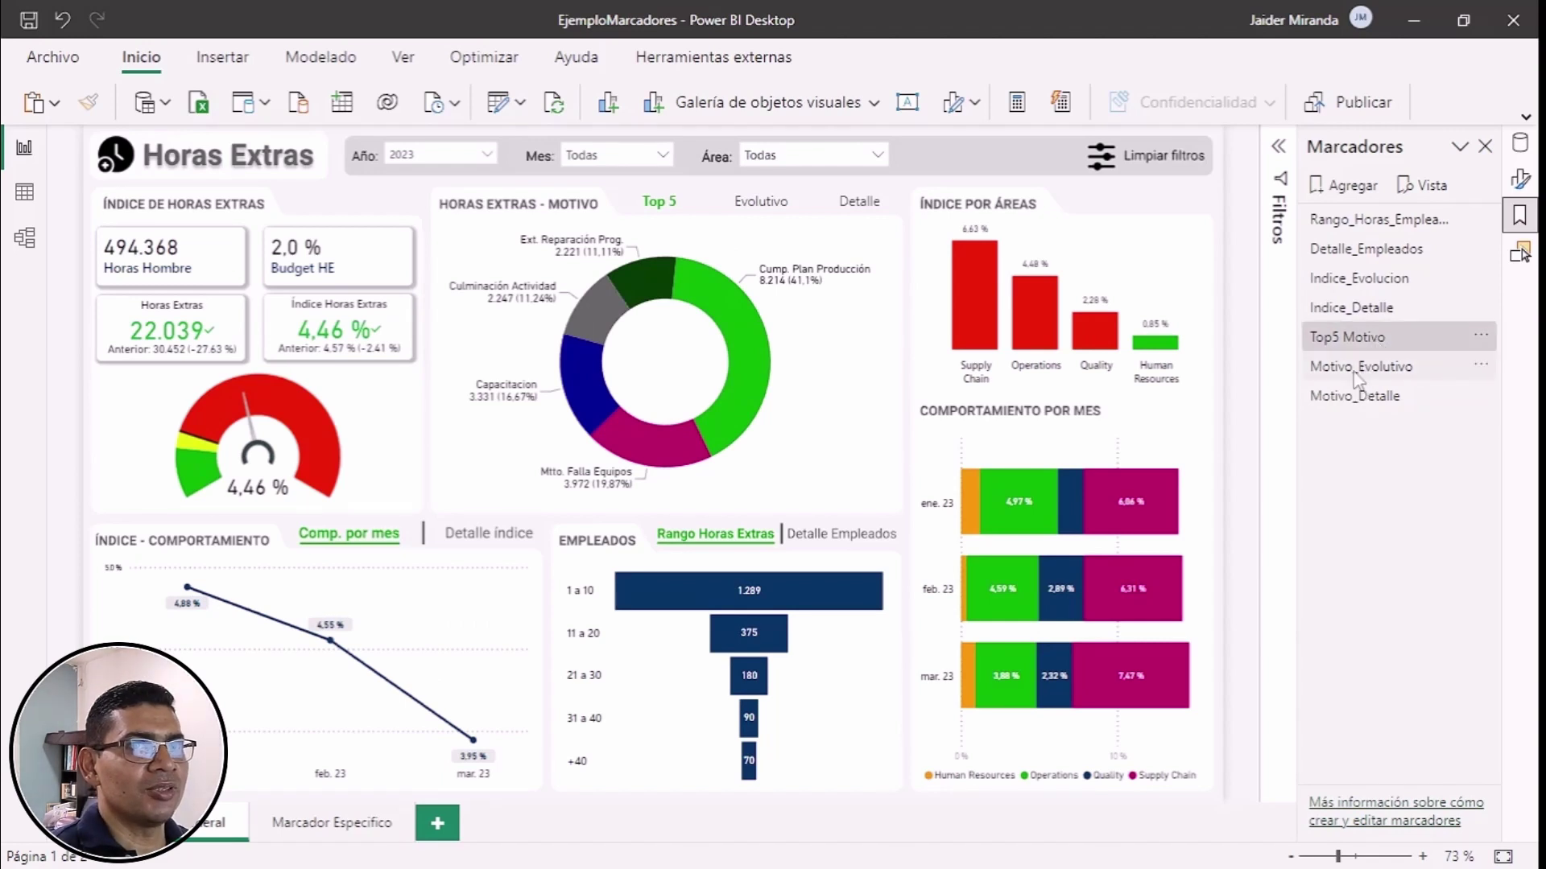
left_click(1361, 369)
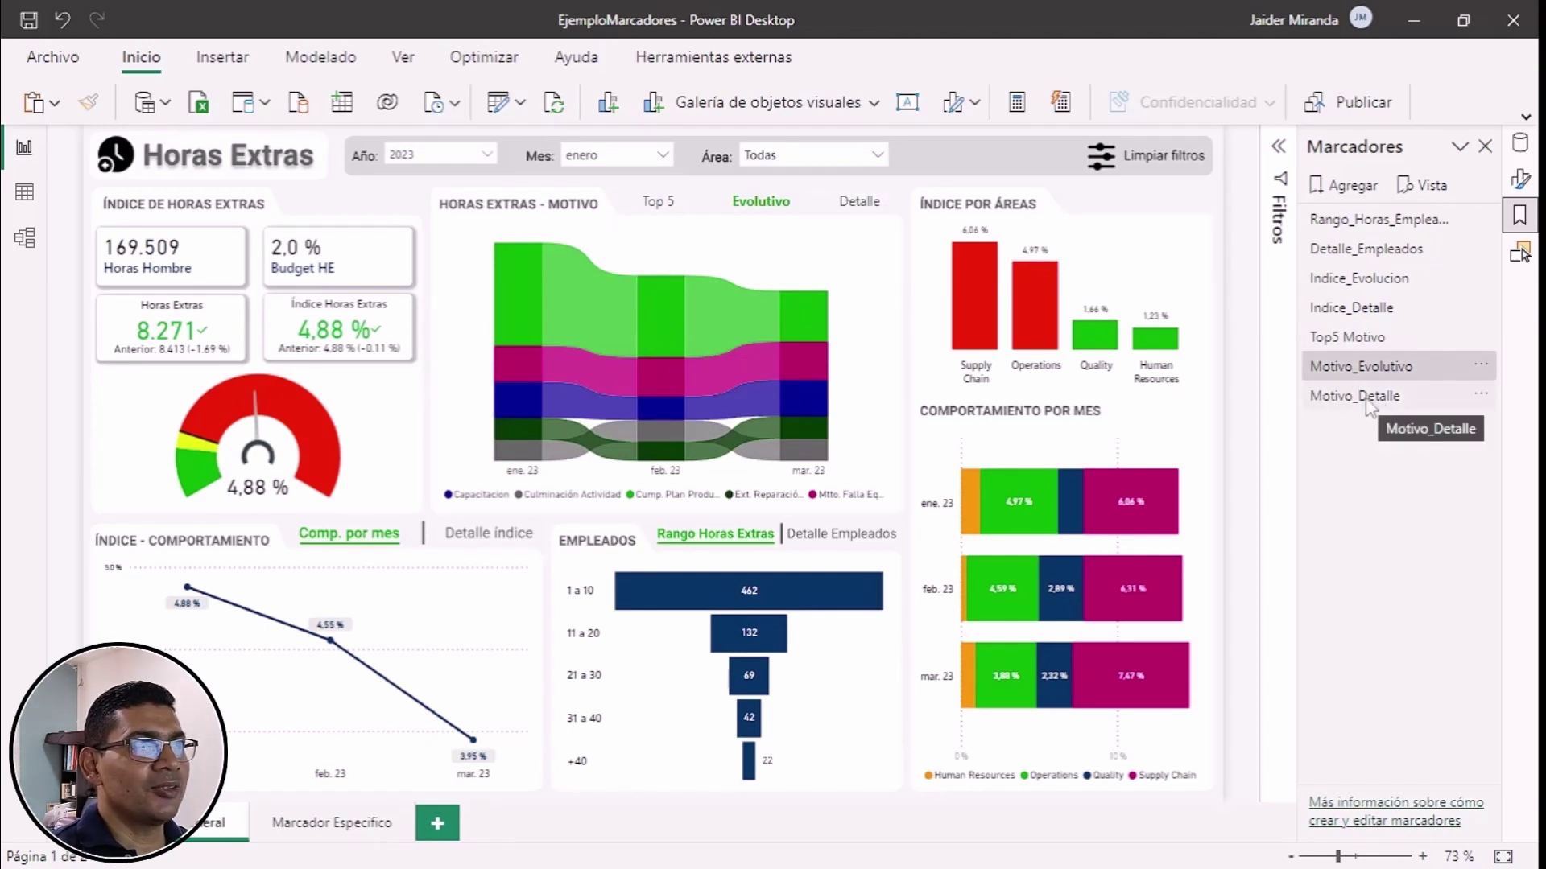
left_click(1366, 401)
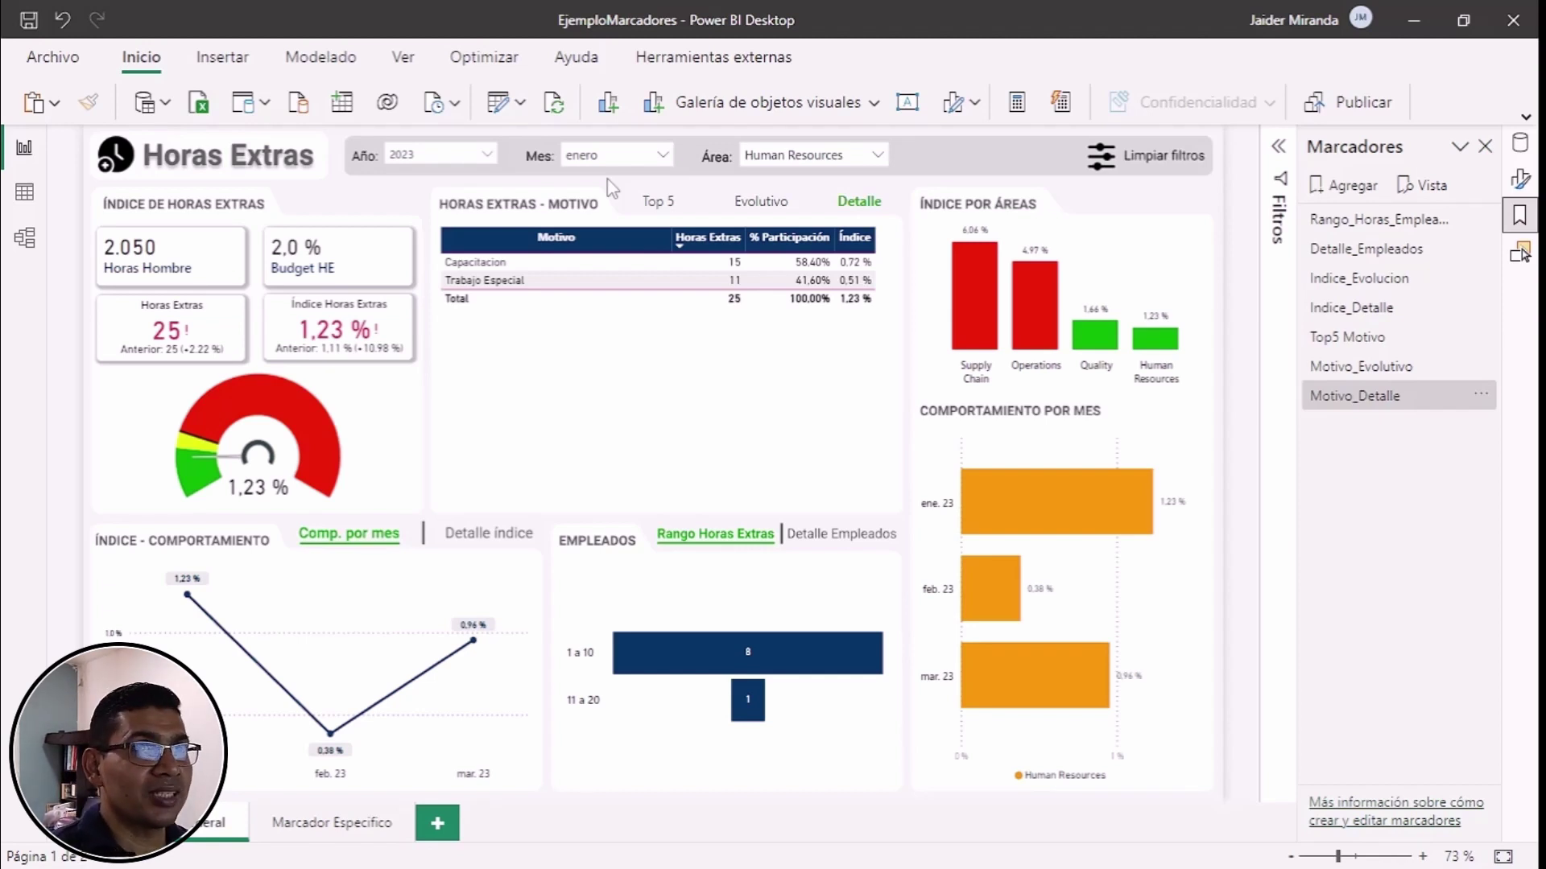
left_click(1286, 158)
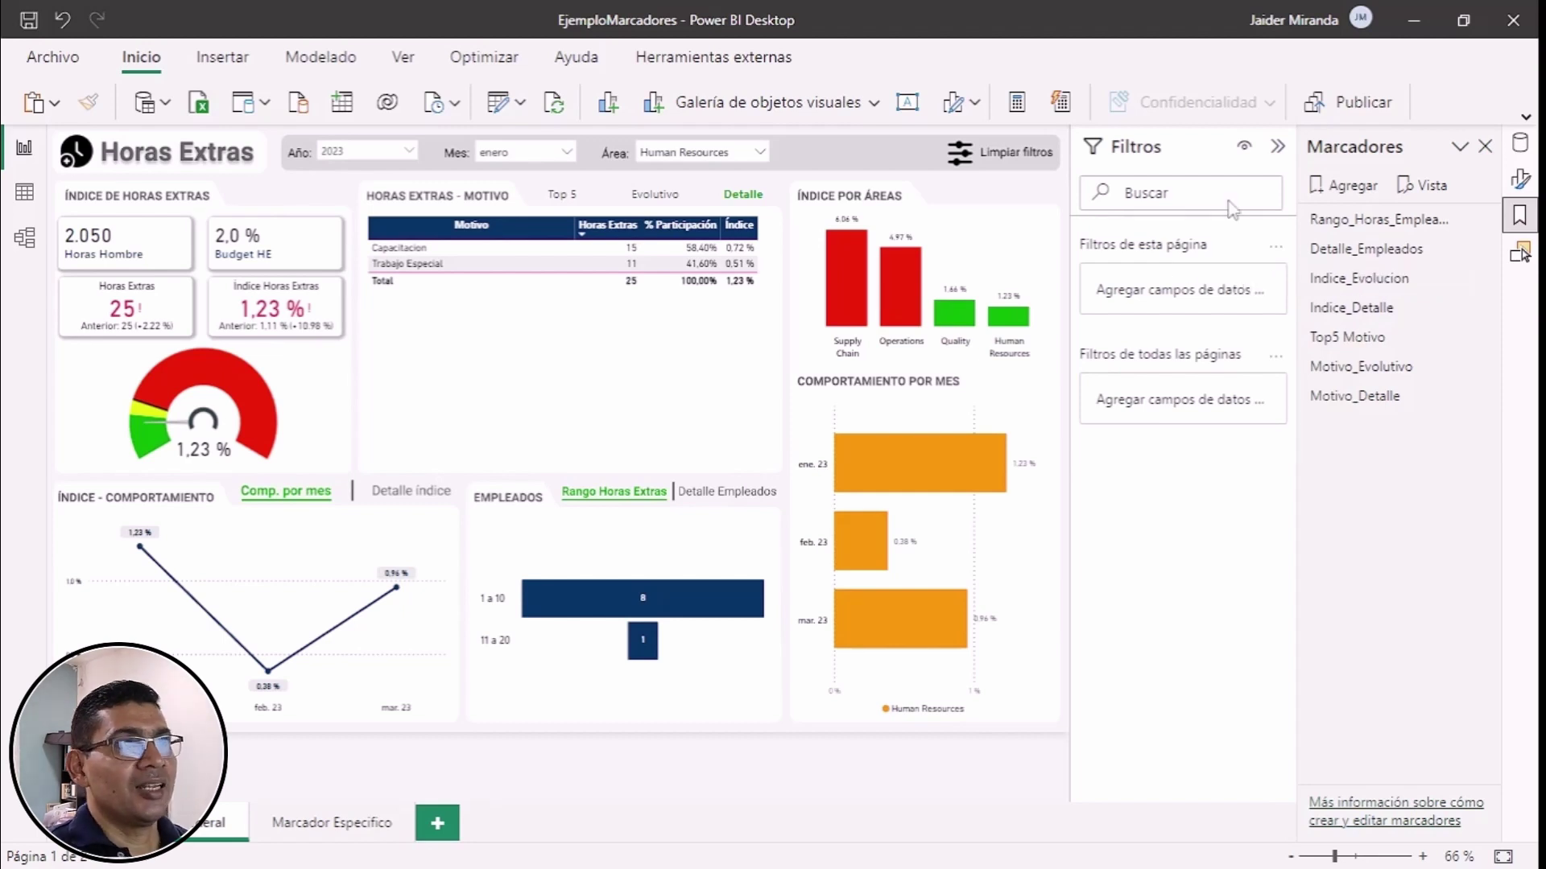
left_click(1278, 146)
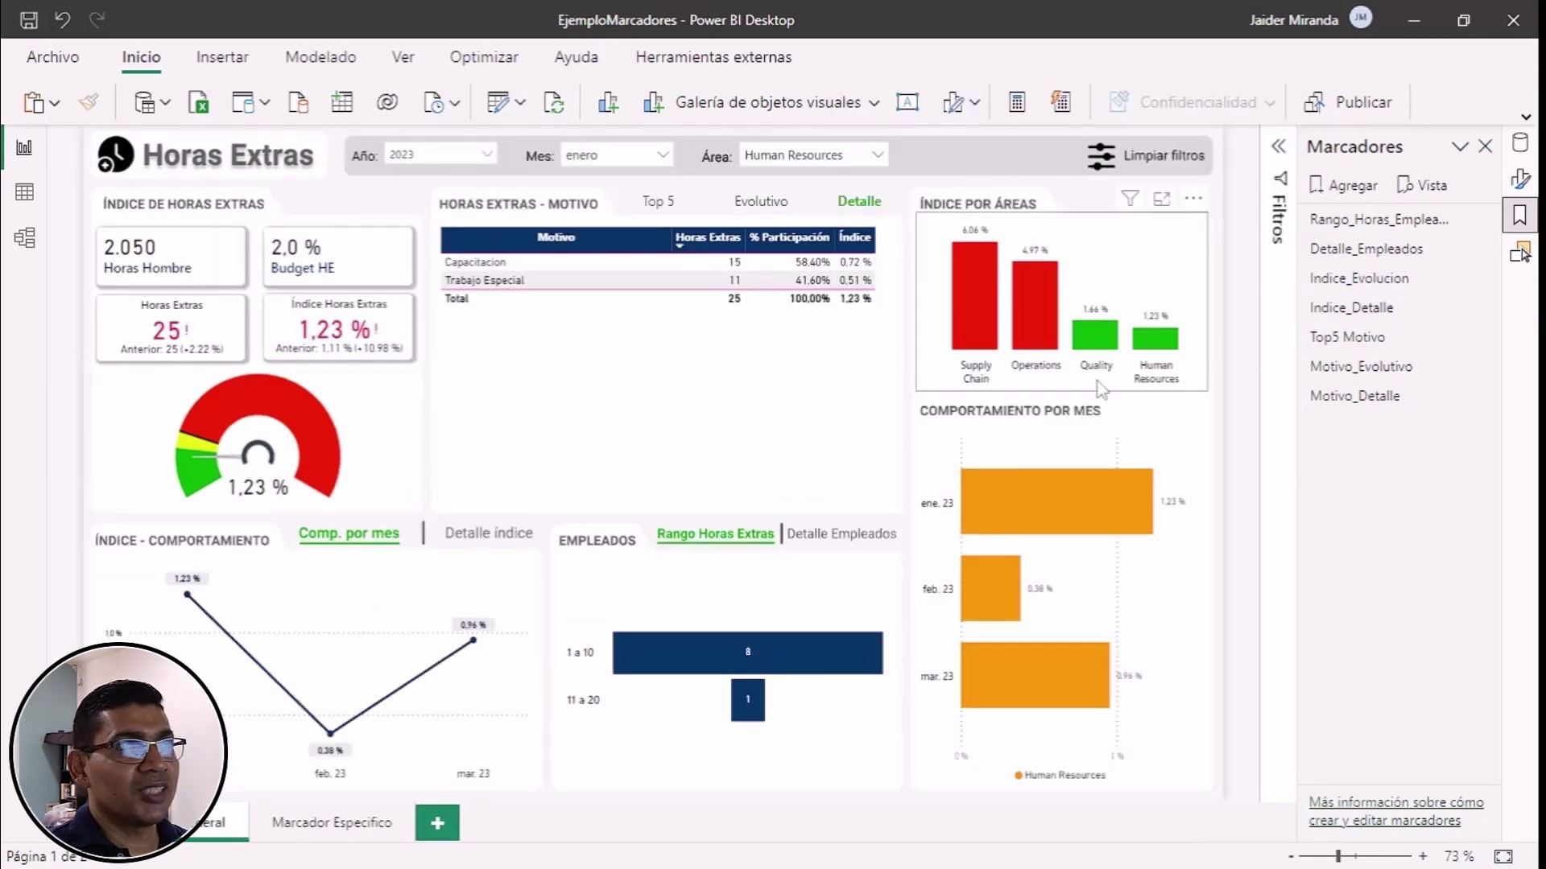
left_click(1351, 341)
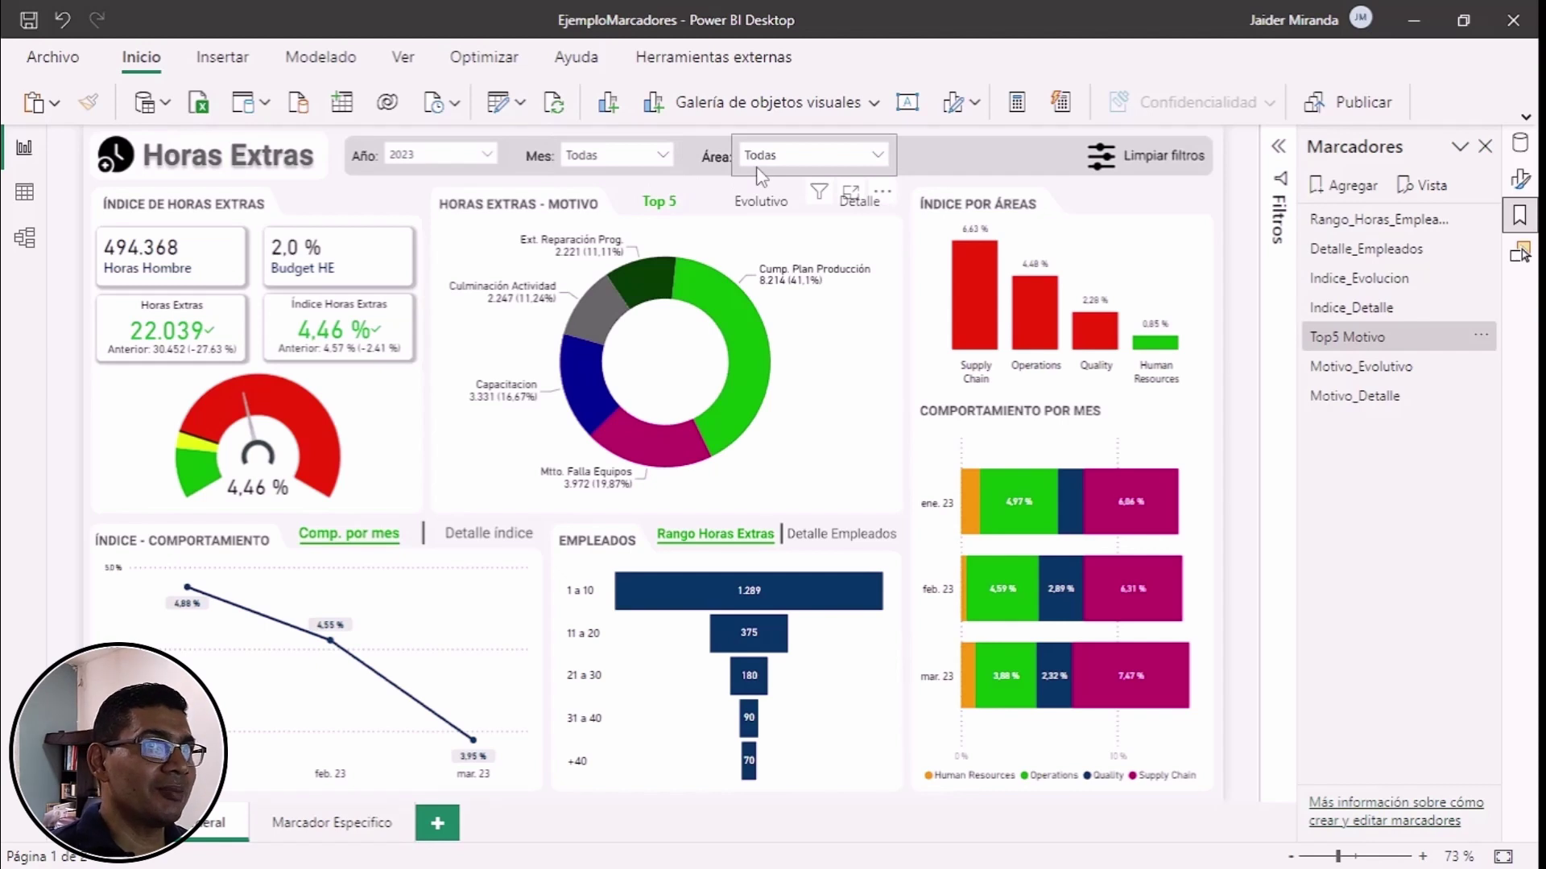
left_click(1334, 344)
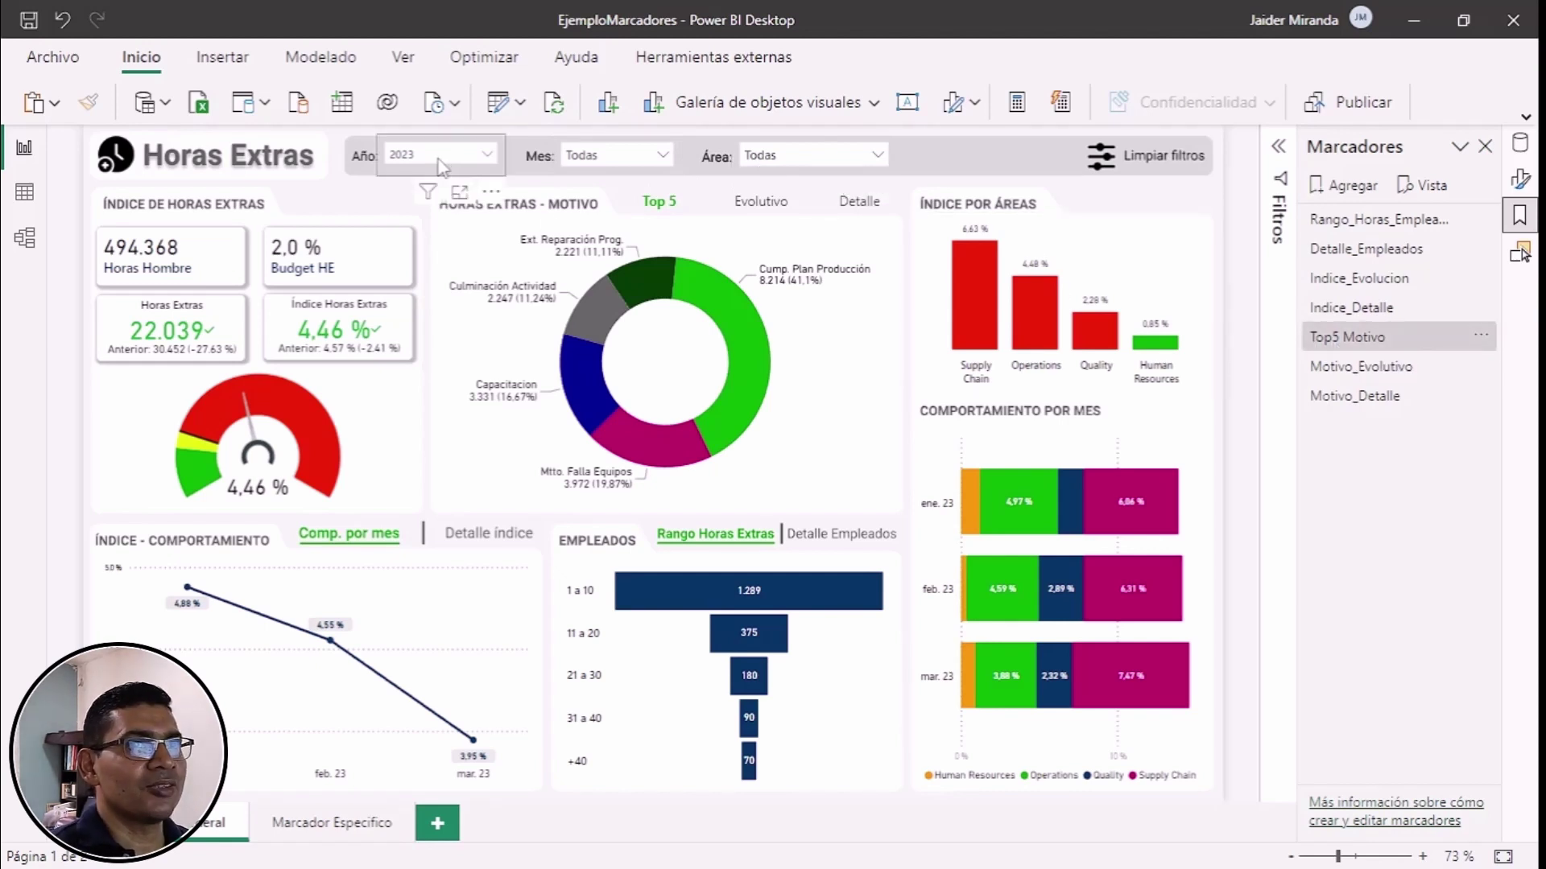
left_click(1353, 367)
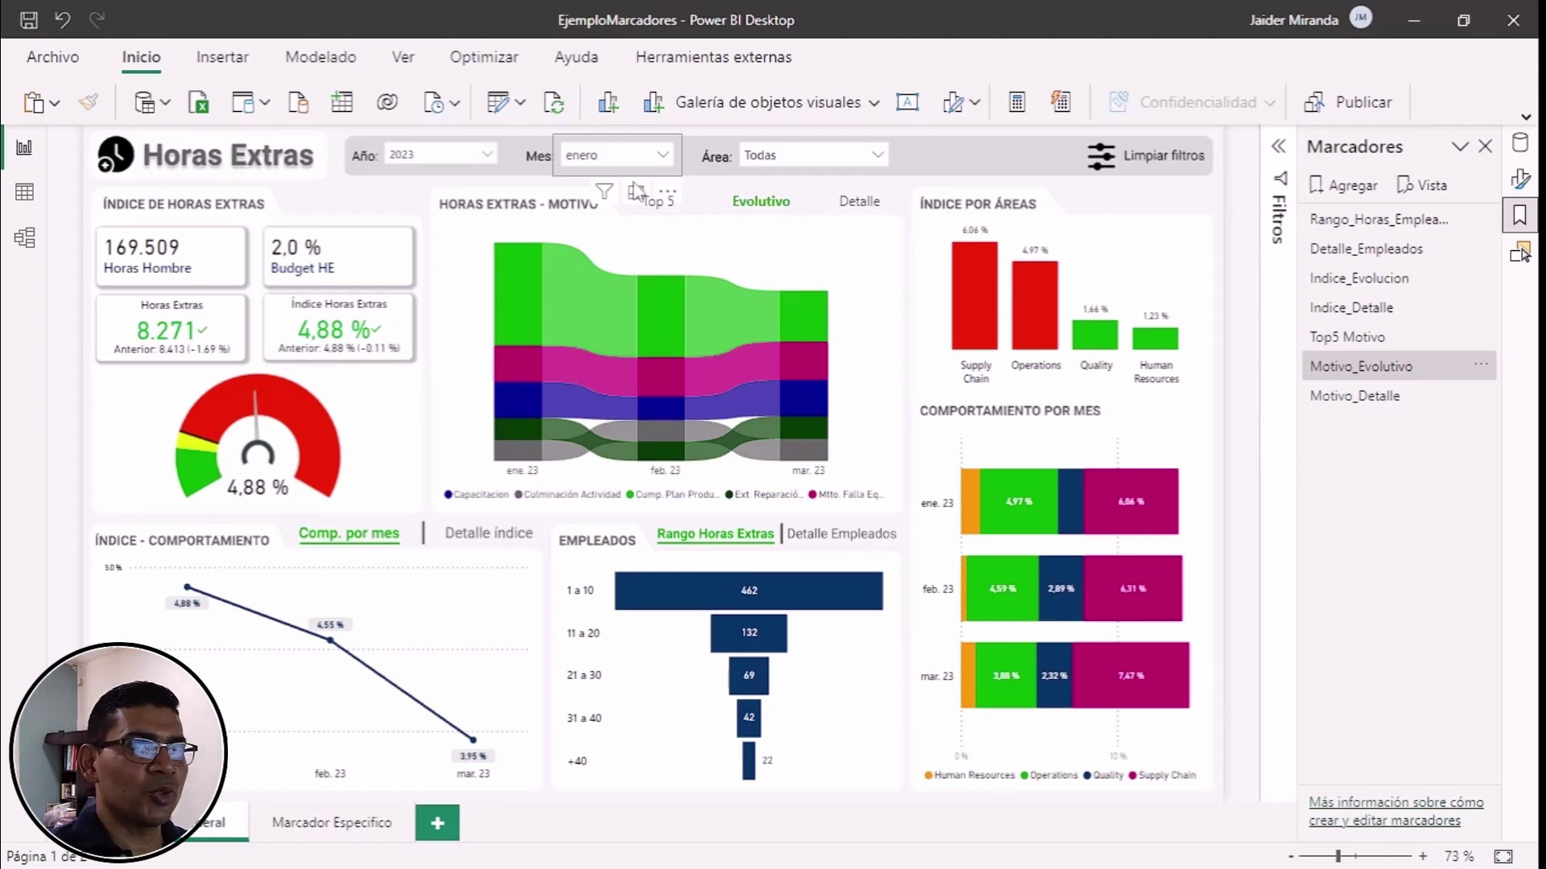
left_click(1377, 411)
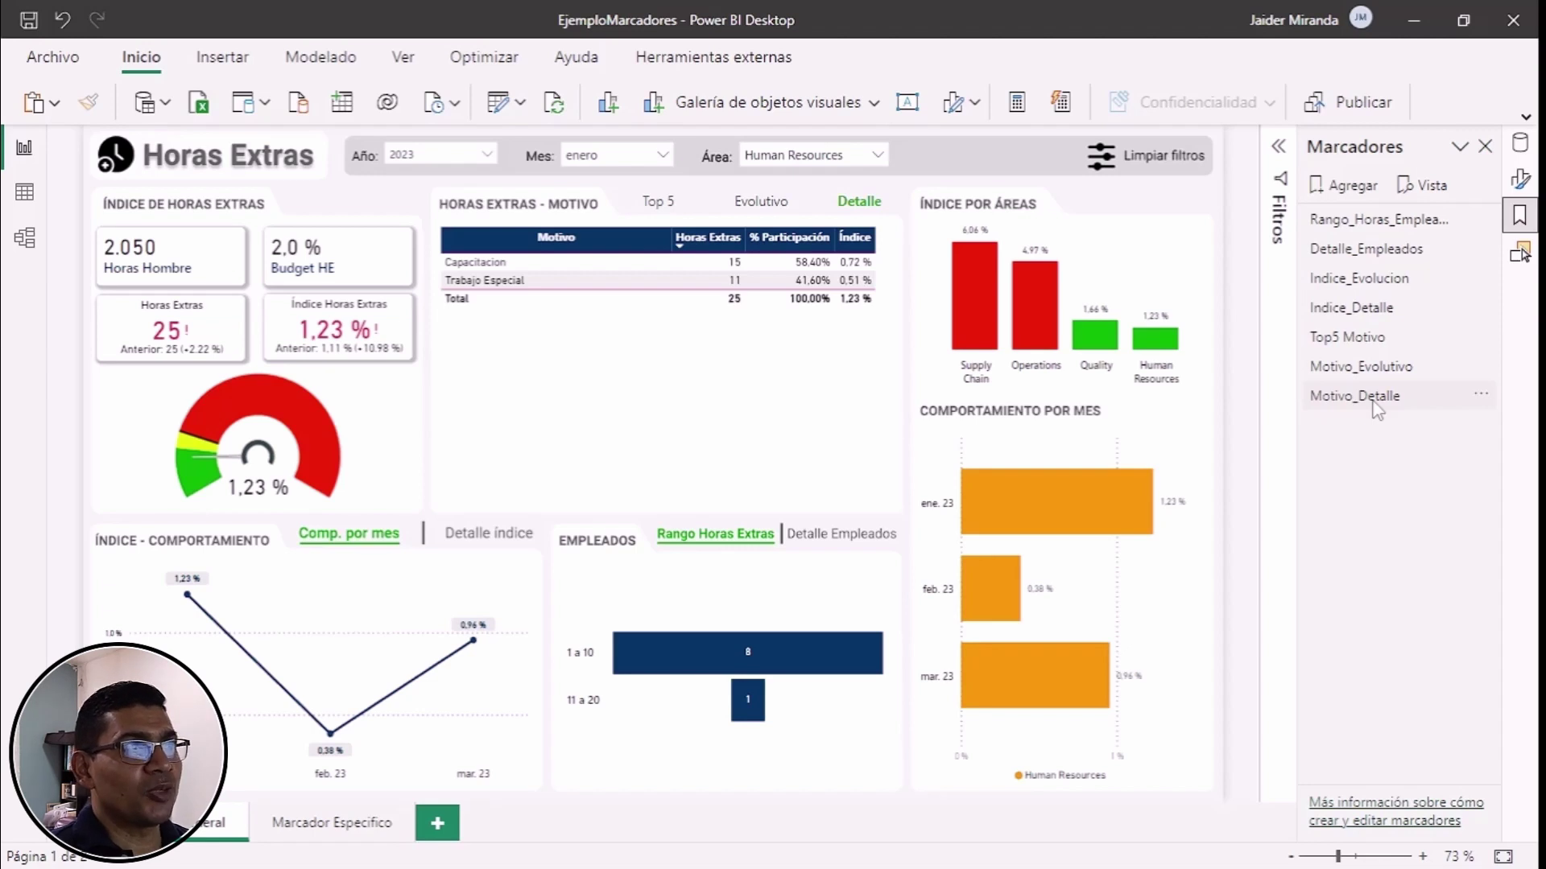
left_click(1375, 407)
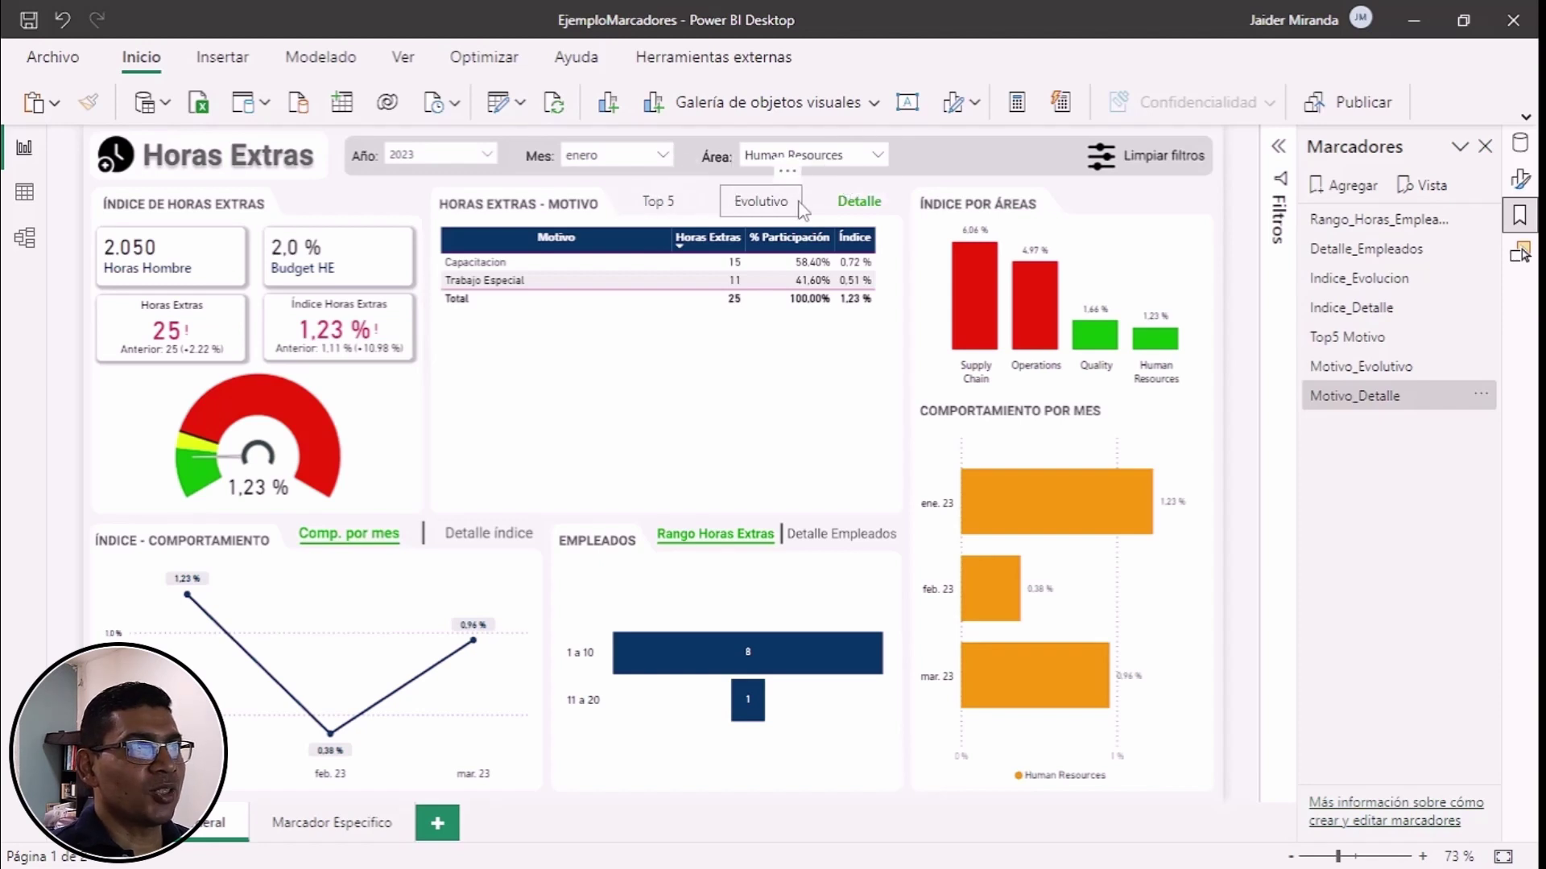
Step: Enable the action of the inactive Top 5 button with type Marcador and assign it the Top5 Motivo bookmark
left_click(658, 207)
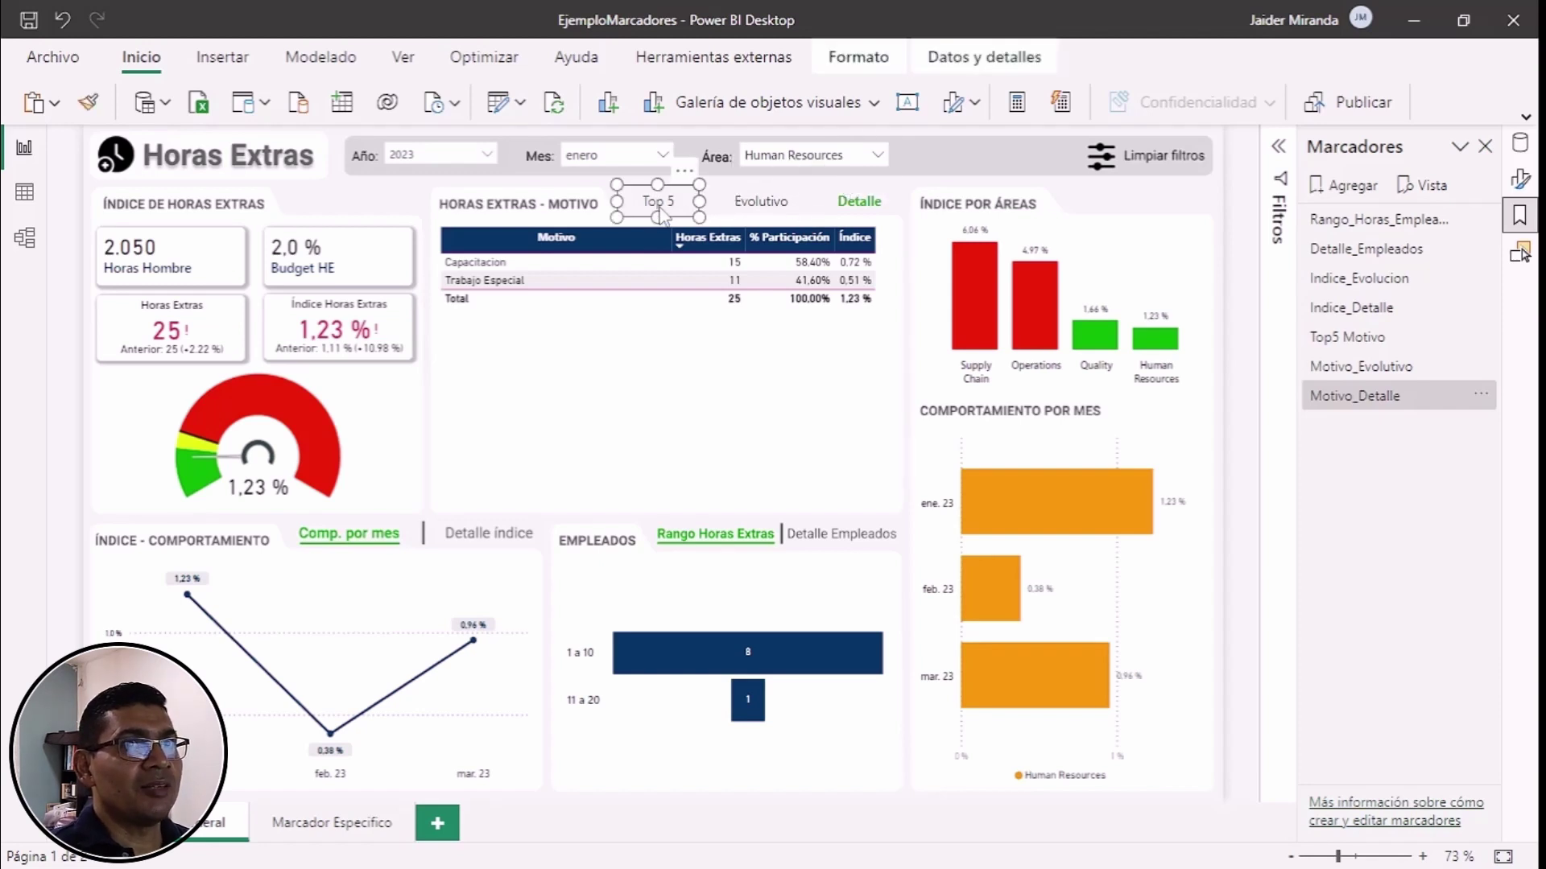
left_click(1521, 179)
scroll(1361, 322, "down", 5)
scroll(1359, 326, "down", 3)
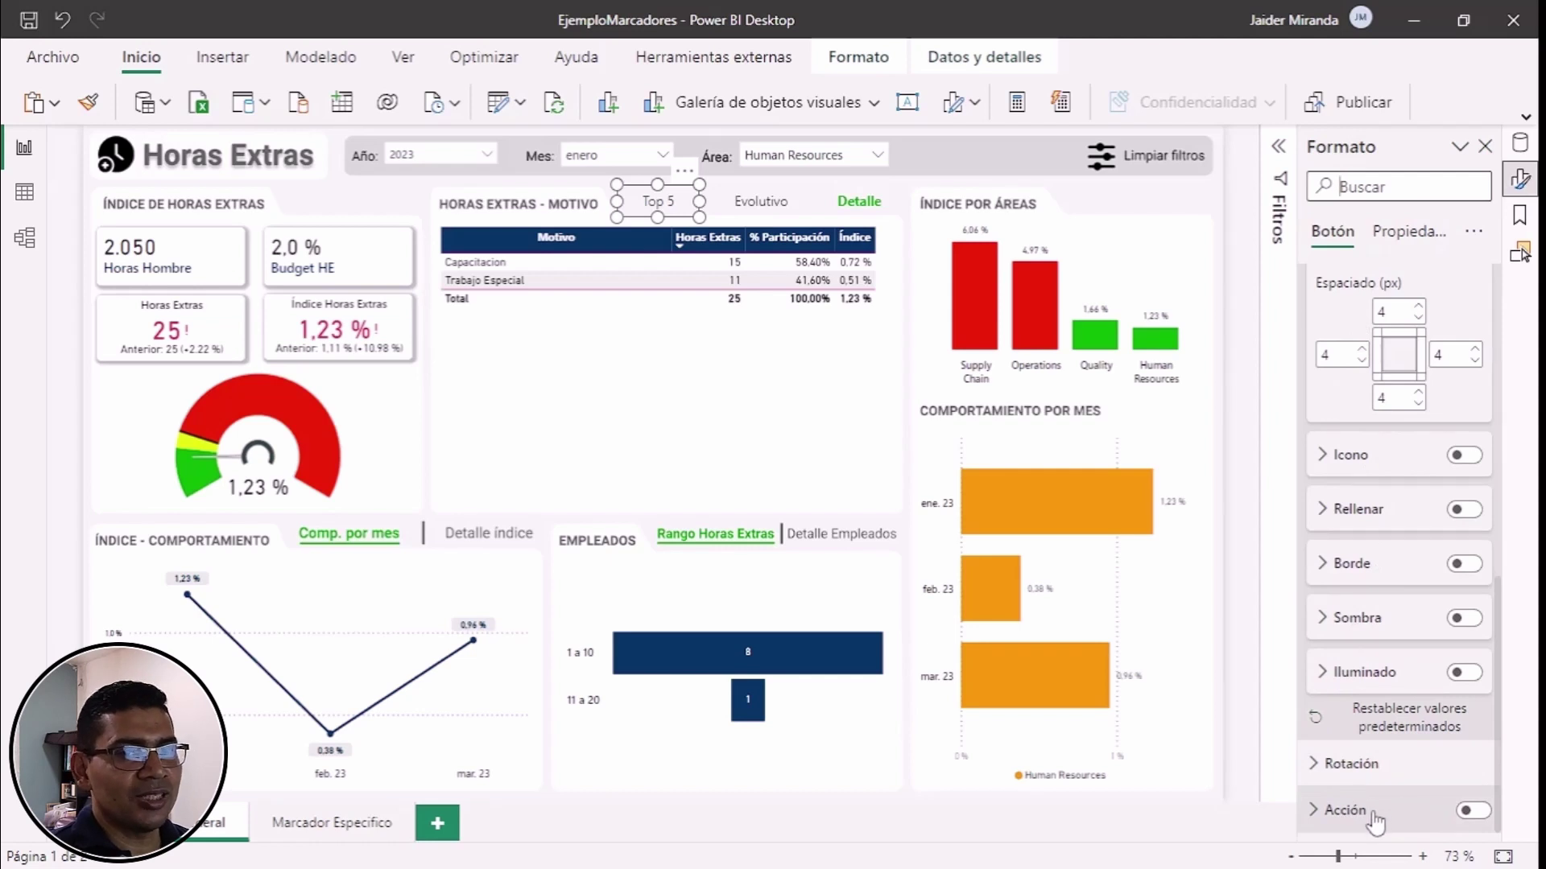
left_click(1474, 813)
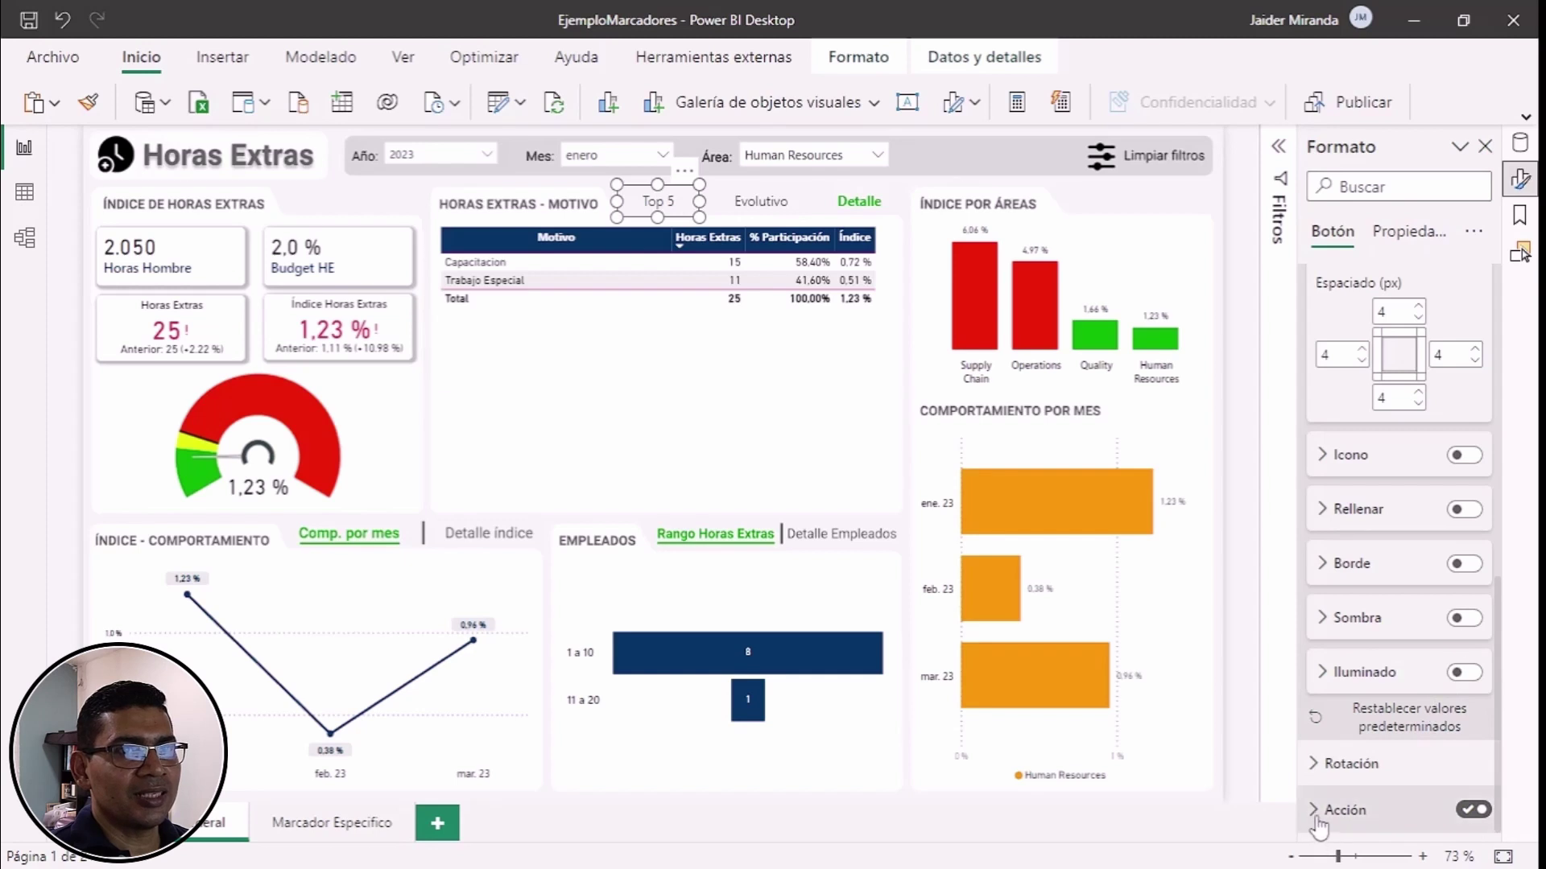
left_click(1343, 810)
scroll(1361, 611, "down", 5)
left_click(1357, 536)
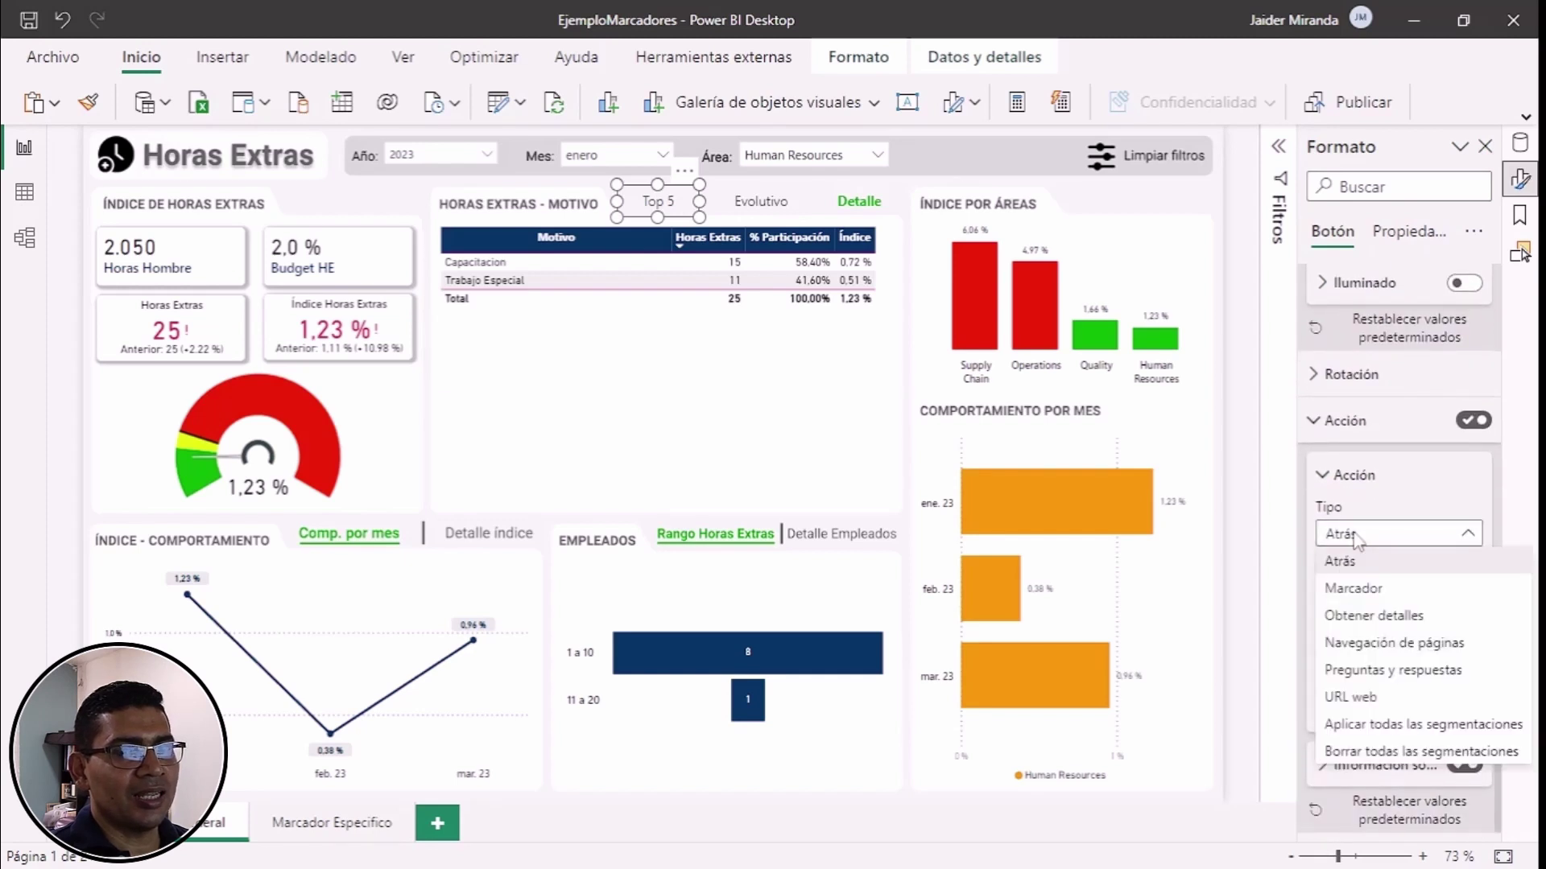
left_click(1351, 590)
left_click(1370, 596)
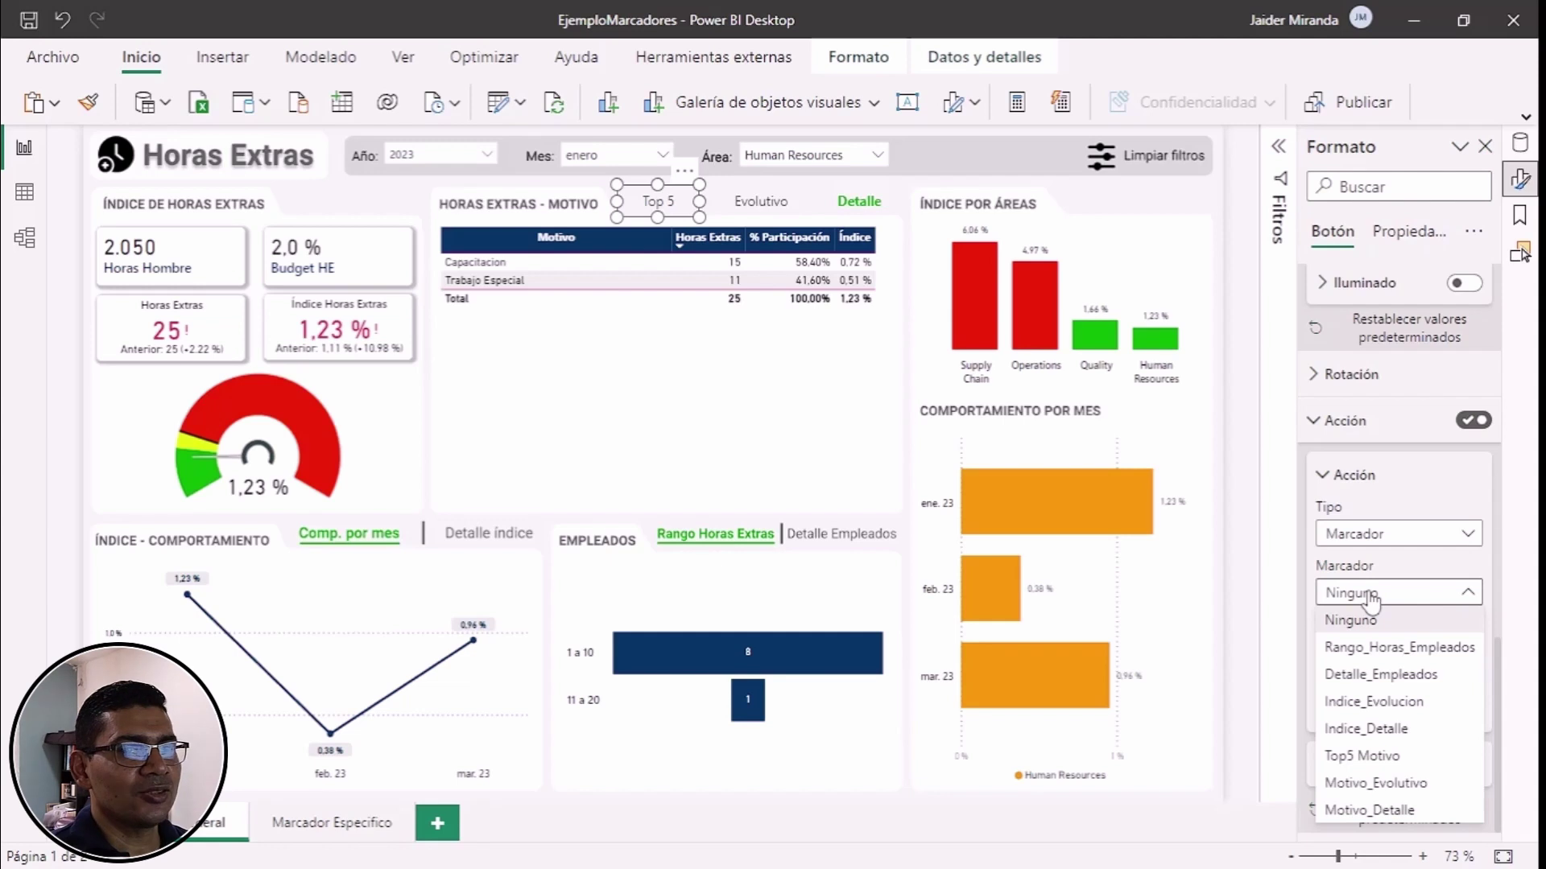
left_click(1371, 760)
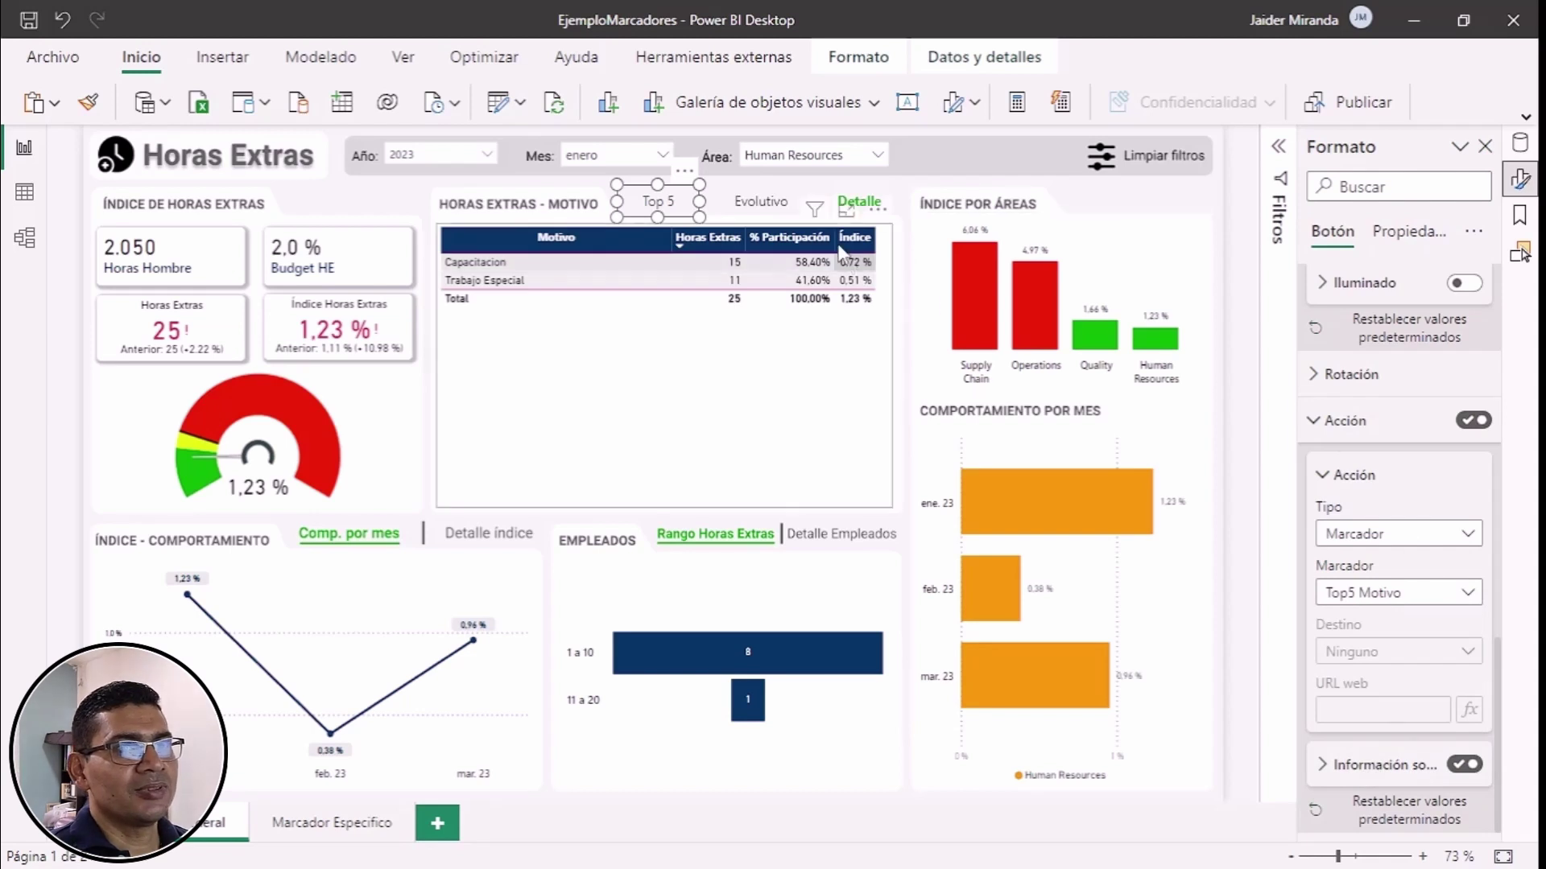
Step: Enable the action of the inactive Evolutivo button with type Marcador, assign it the Motivo_Evolutivo bookmark, and deselect the button
left_click(769, 208)
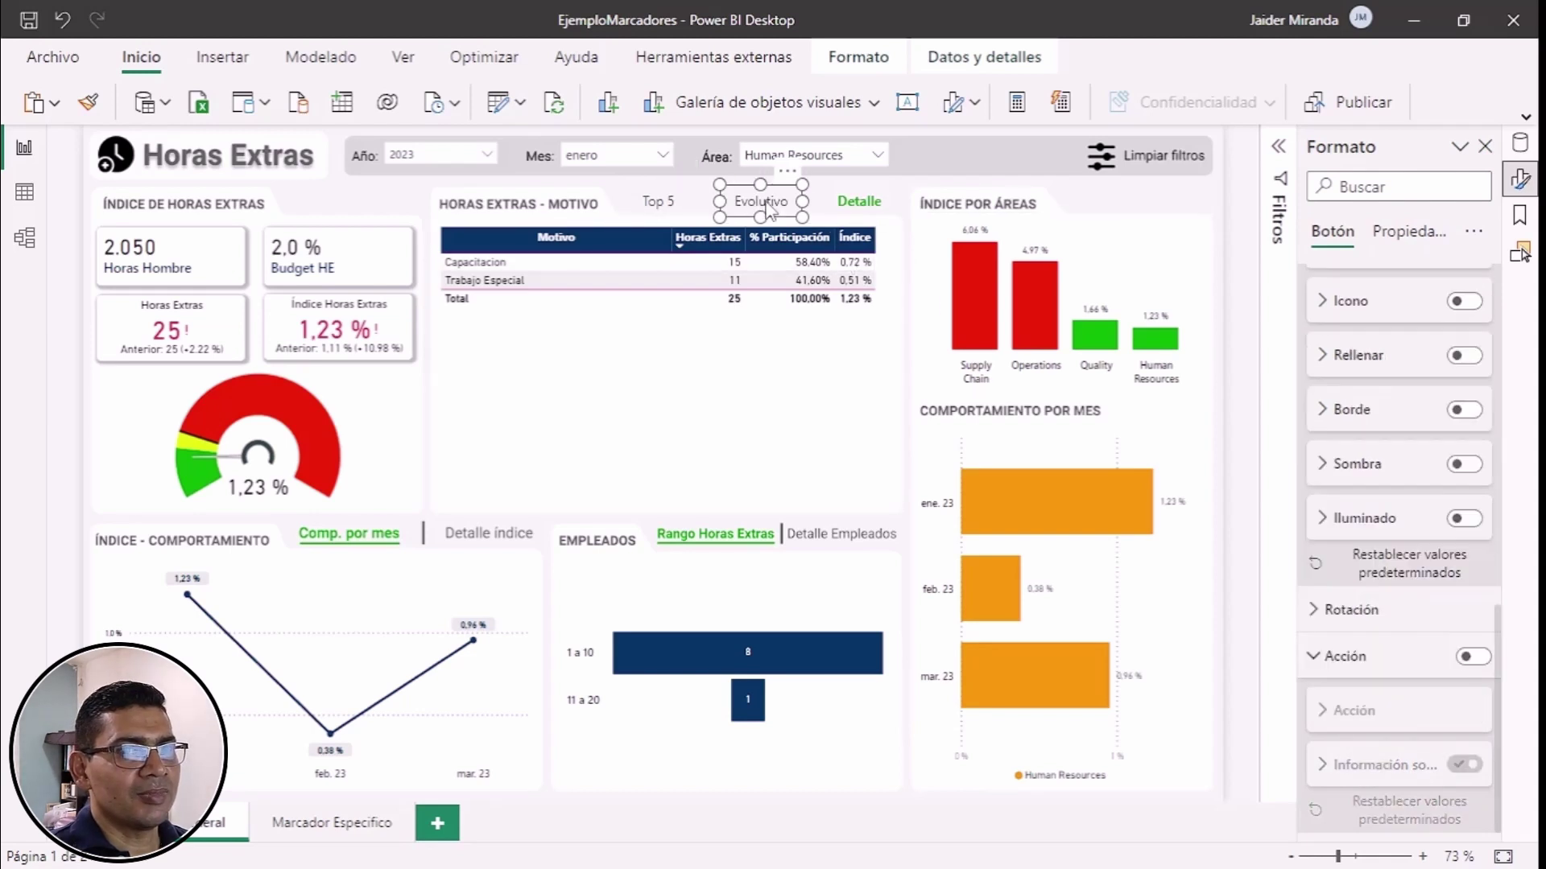
left_click(1472, 659)
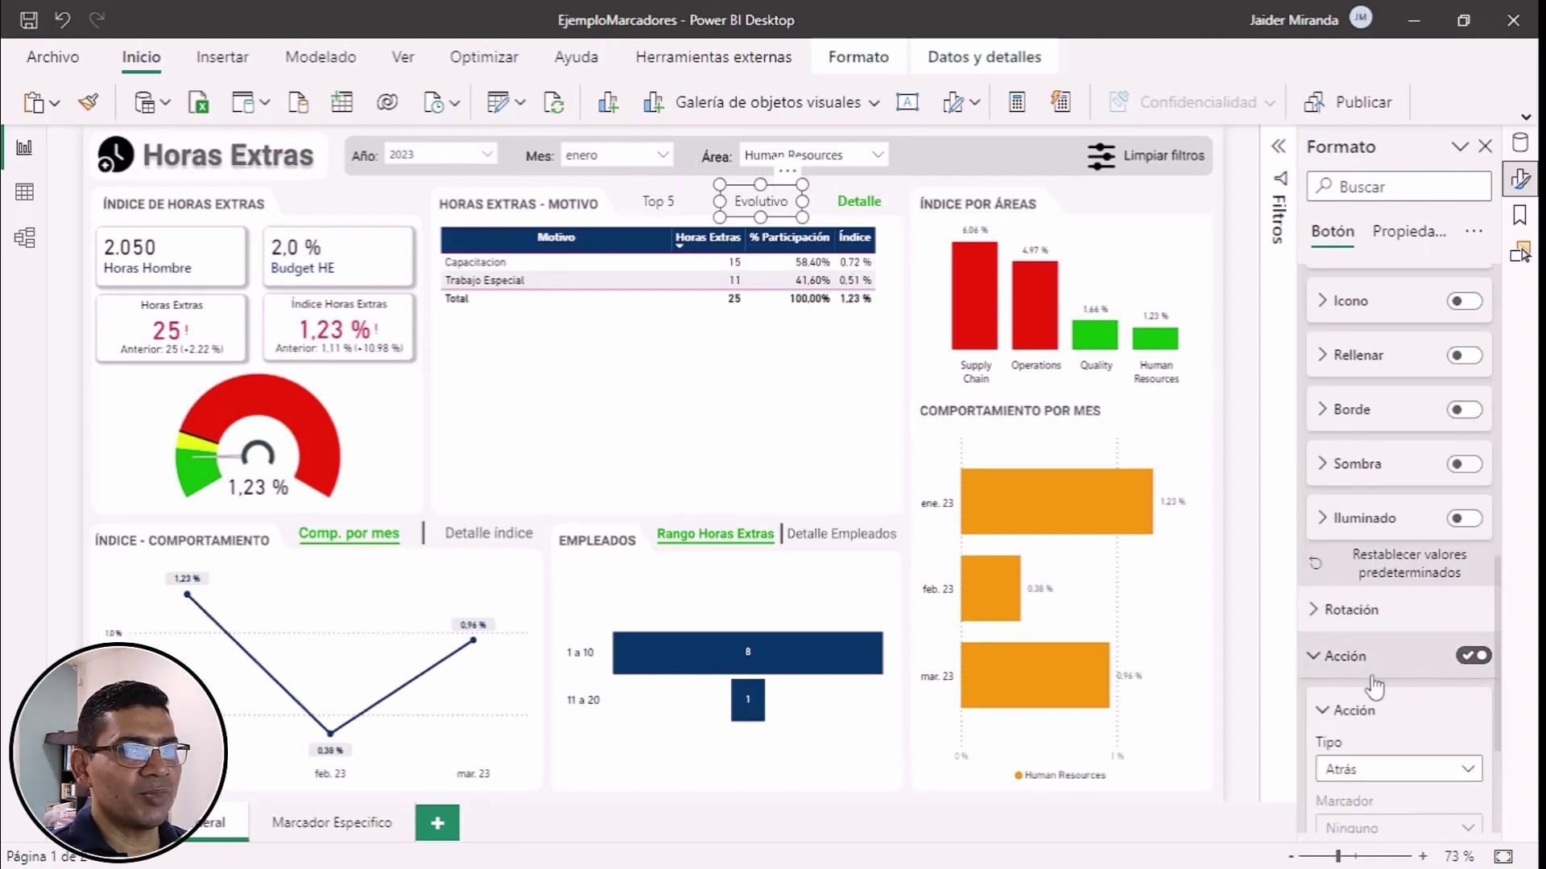
scroll(1374, 686, "down", 2)
left_click(1369, 602)
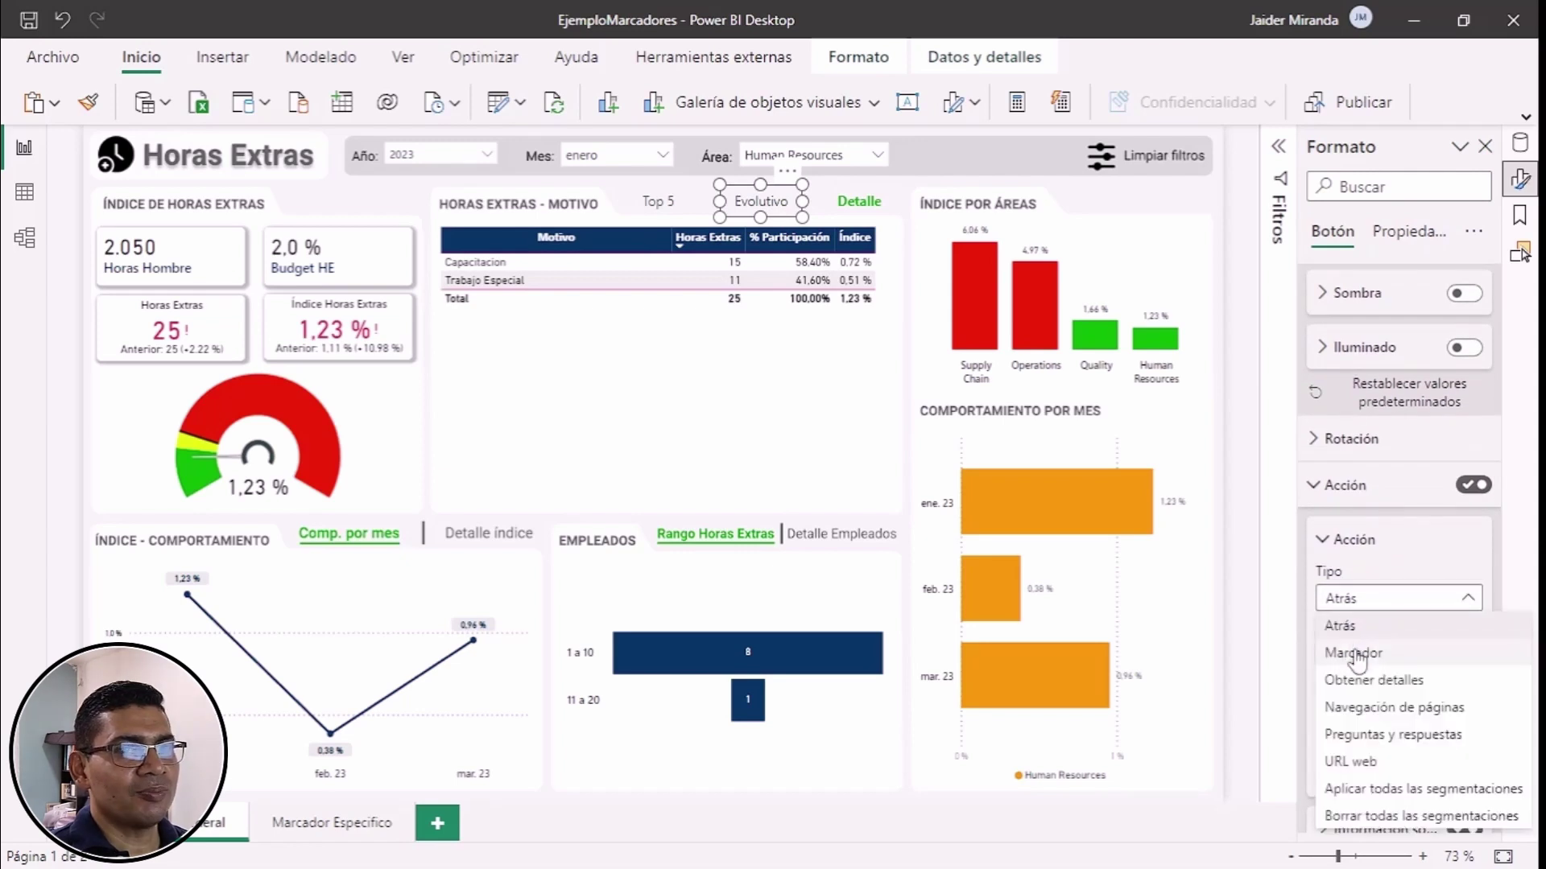
left_click(1357, 653)
scroll(1360, 644, "down", 1)
left_click(1369, 592)
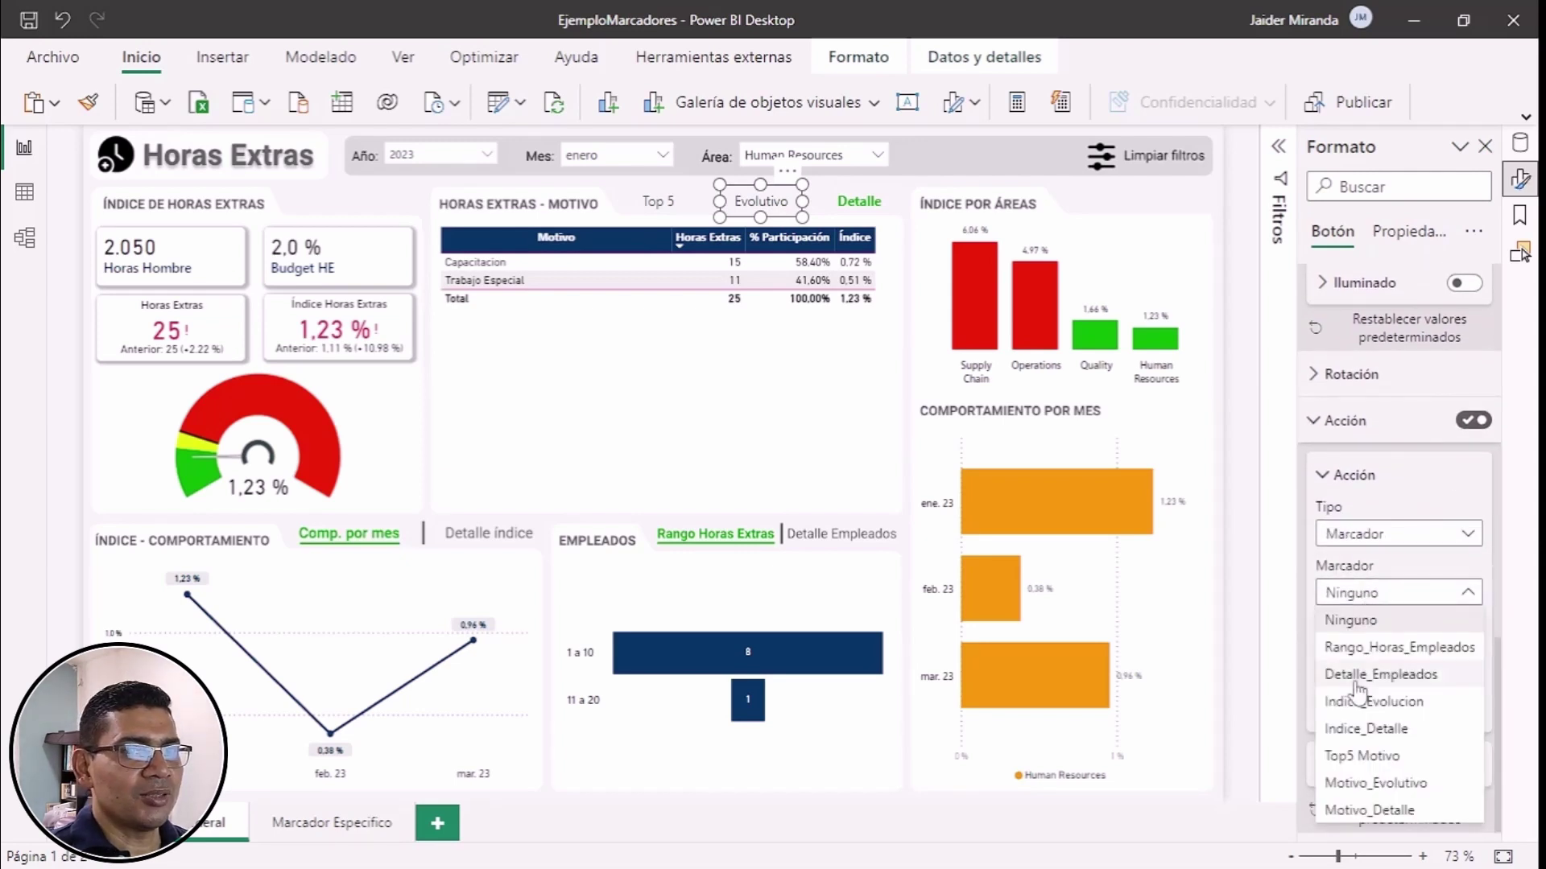
left_click(1368, 783)
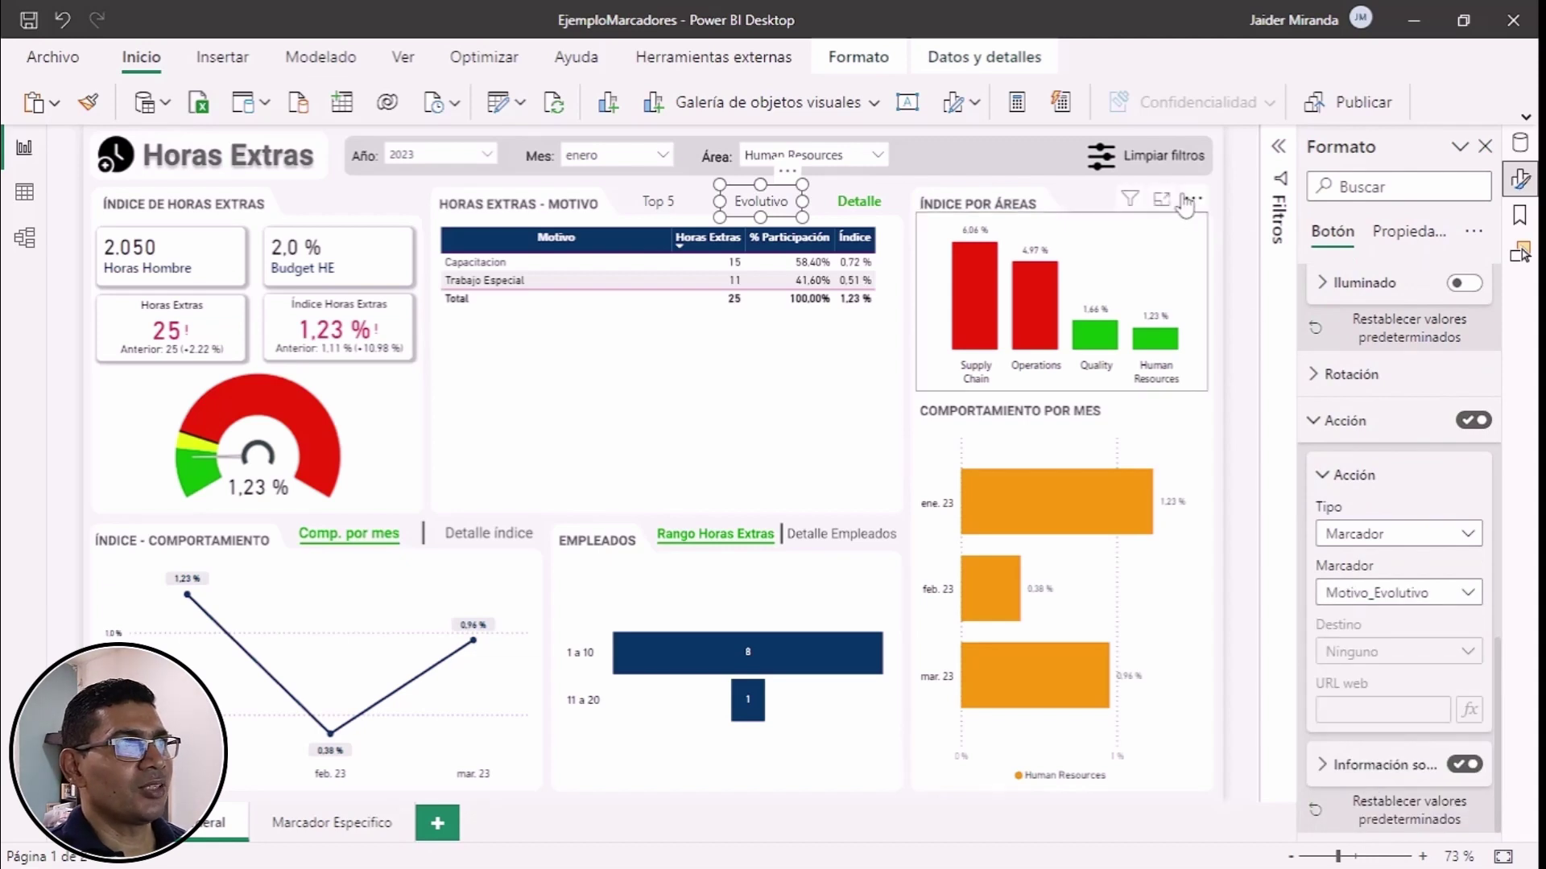
left_click(1074, 198)
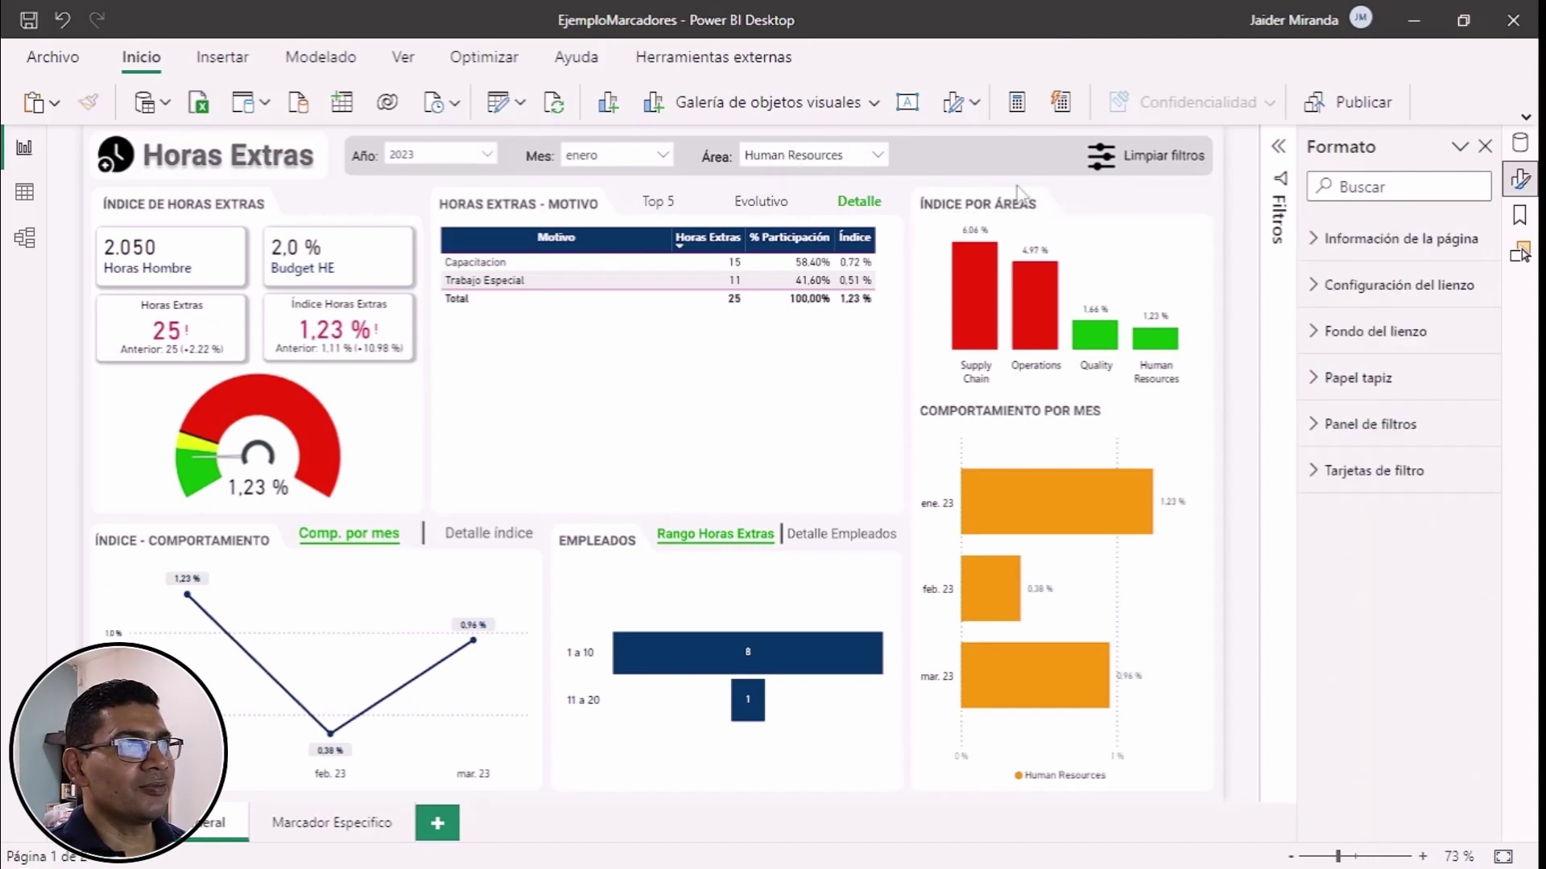
Step: Run the Top 5 and Evolutivo buttons of the HORAS EXTRAS - MOTIVO card in turn to check their effect on the slicers
left_click(662, 208, "ctrl")
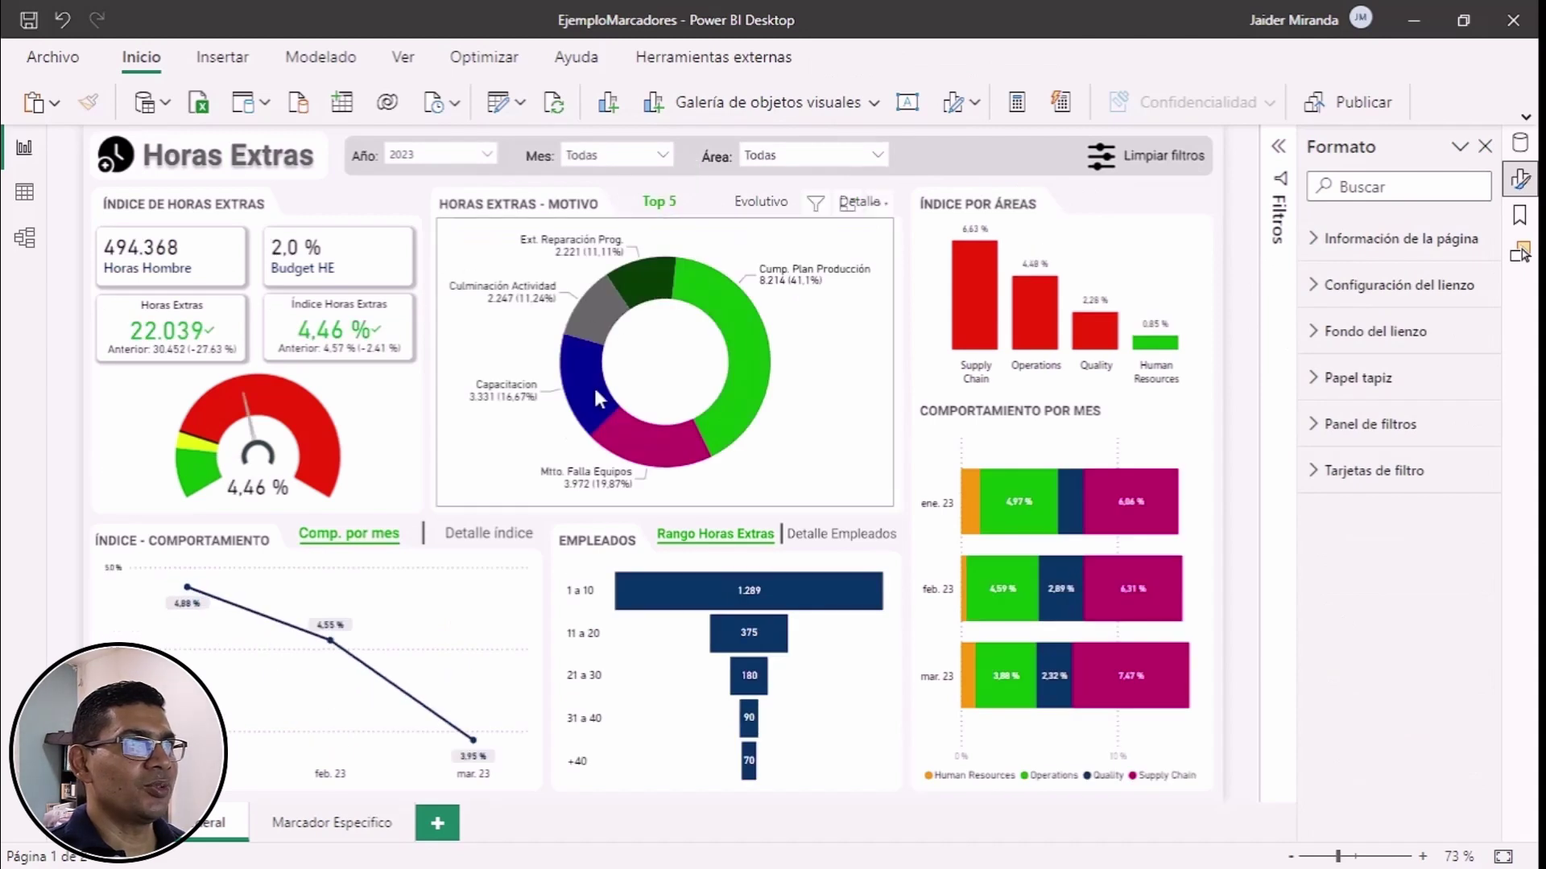
left_click(764, 201, "ctrl")
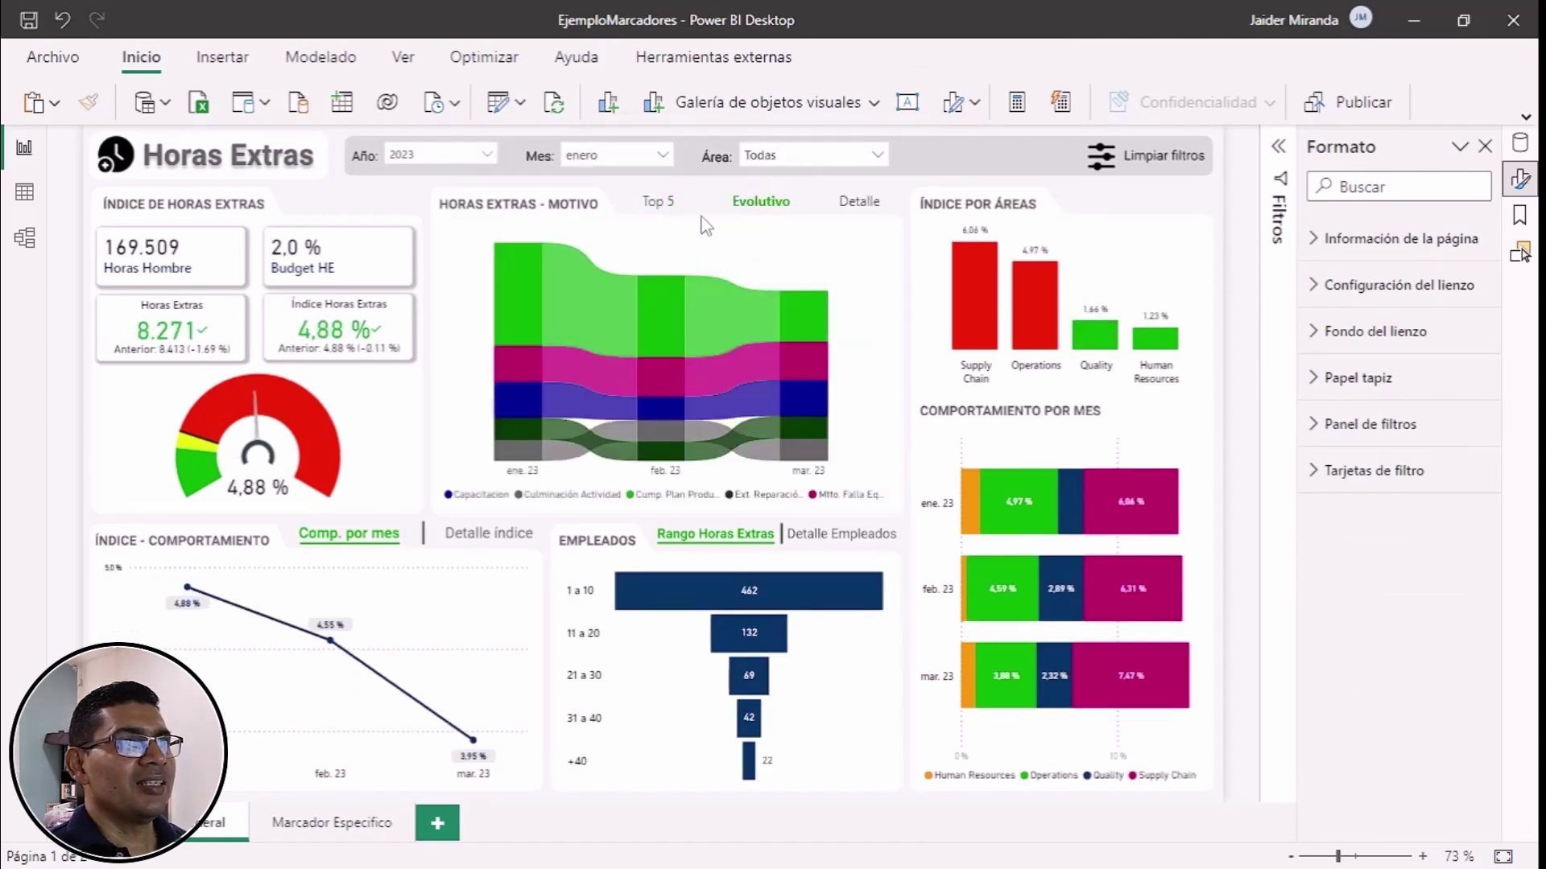
Step: Enable the action of the inactive Detalle button with type Marcador, assign it the Motivo_Detalle bookmark, and test the button
left_click(871, 211)
scroll(1400, 604, "down", 3)
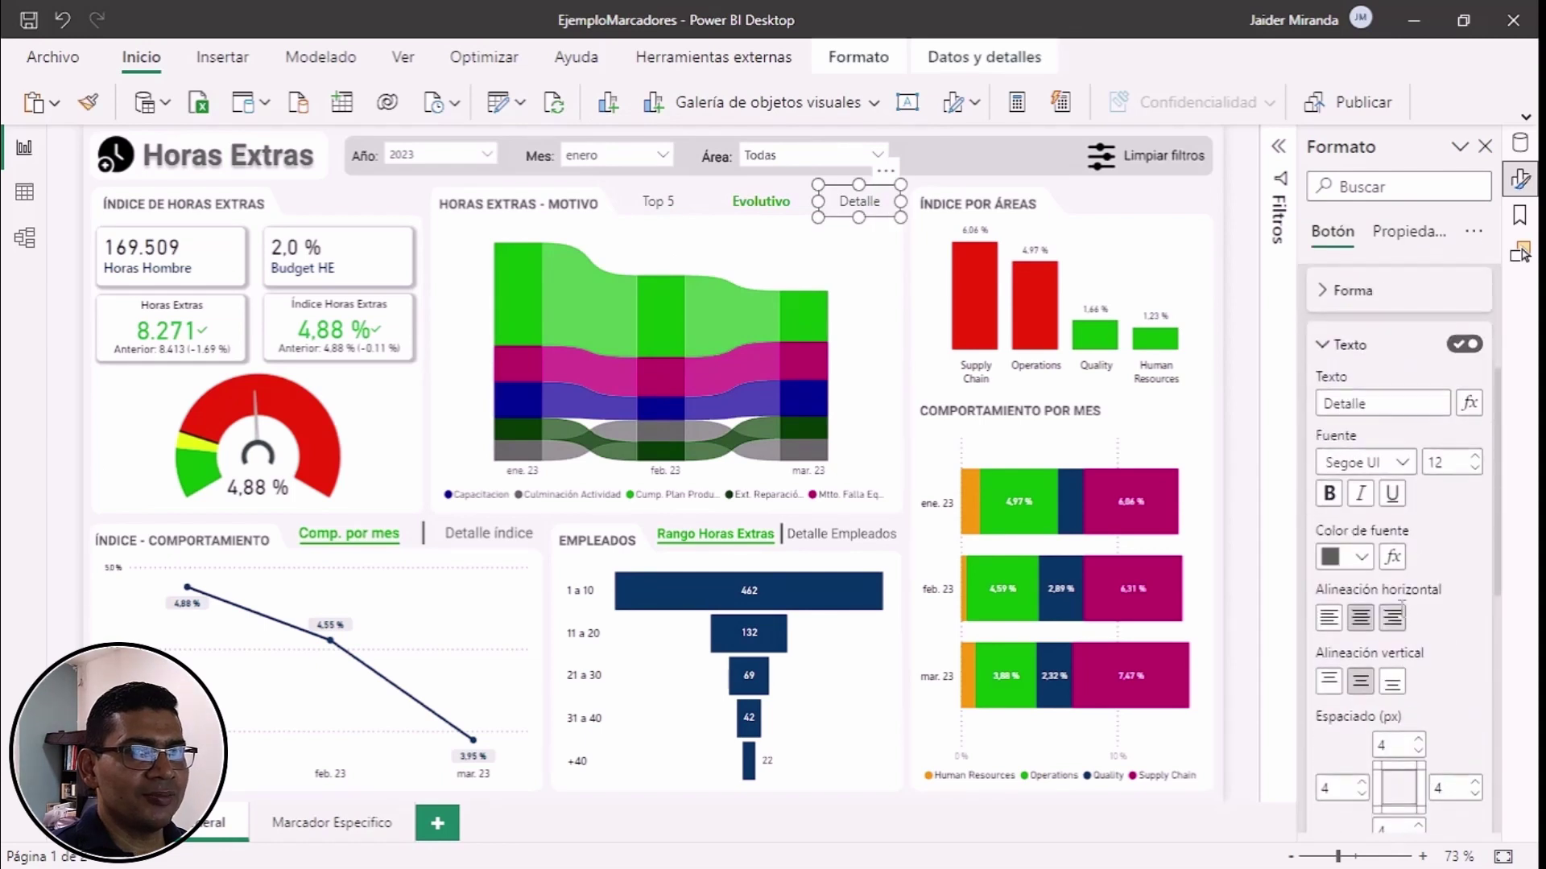
scroll(1402, 605, "down", 5)
left_click(1470, 656)
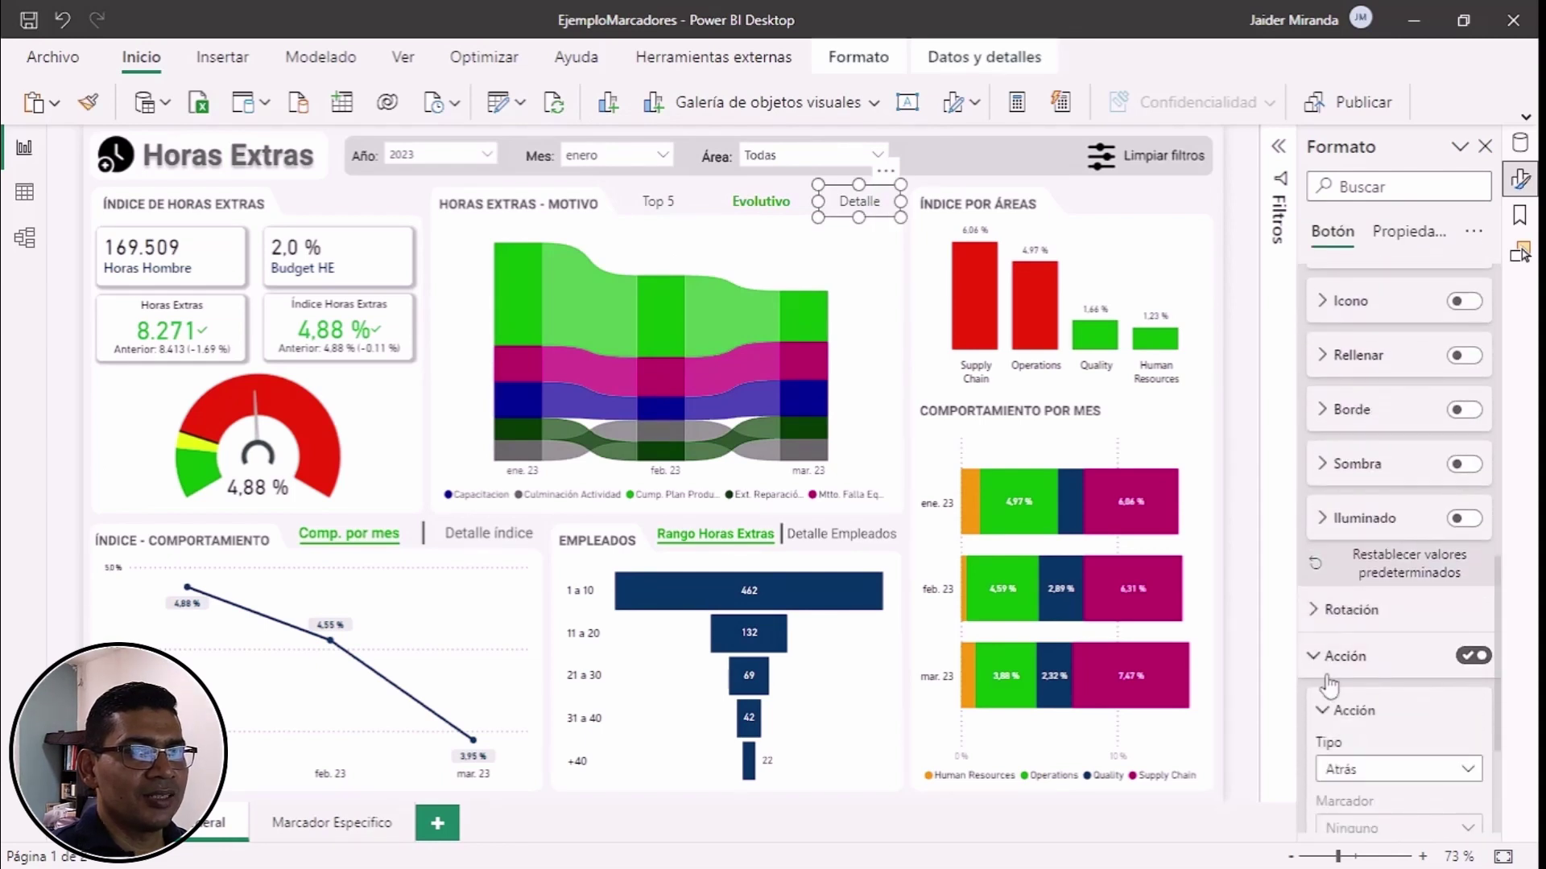
scroll(1329, 685, "down", 3)
left_click(1359, 602)
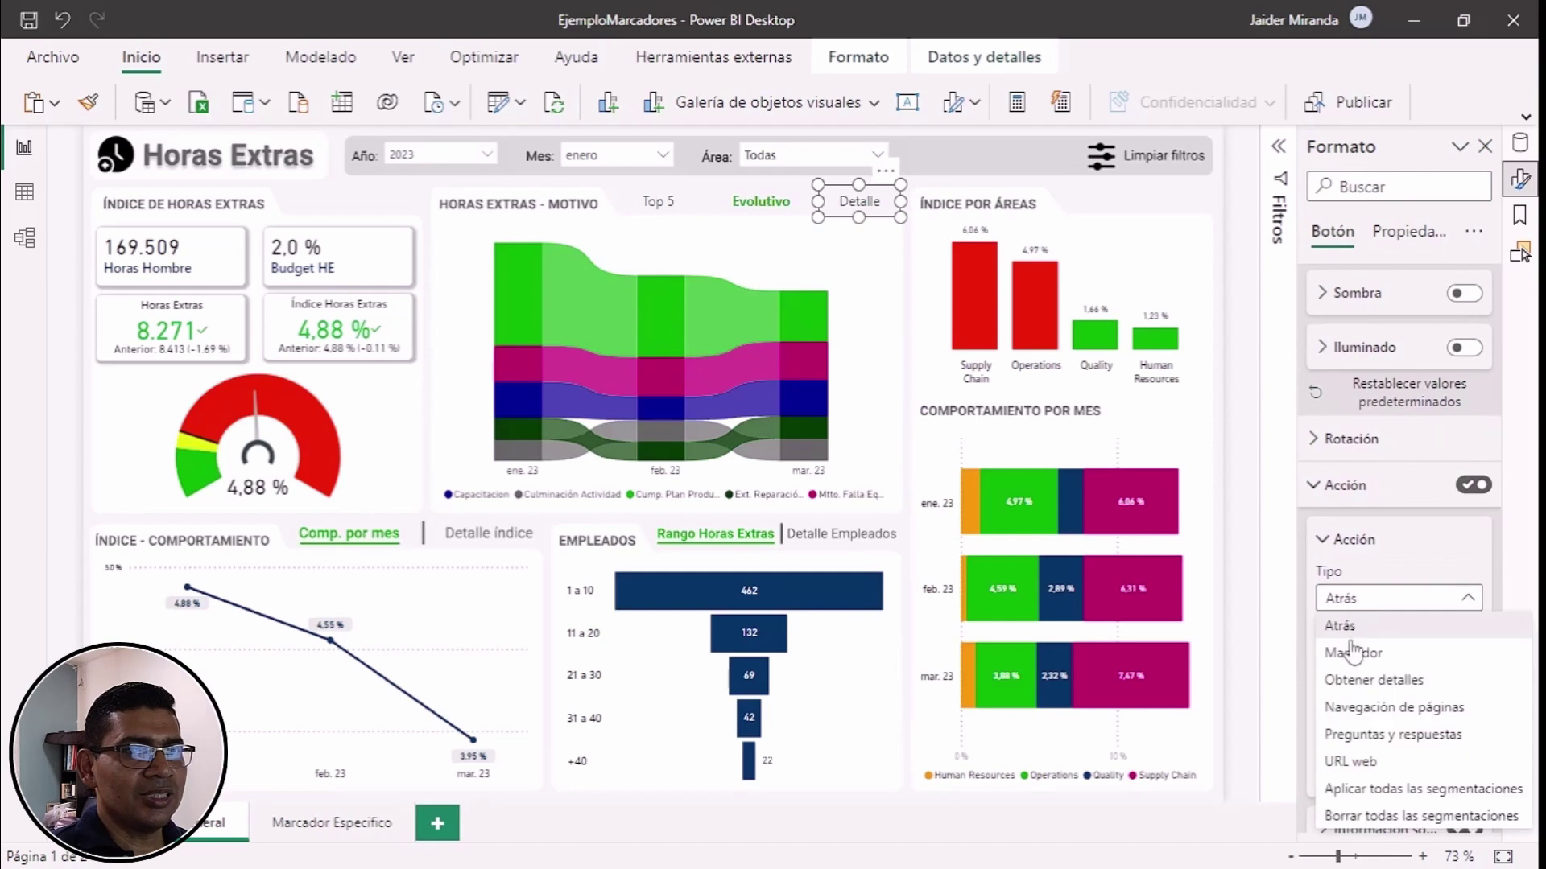
left_click(1358, 653)
left_click(1372, 658)
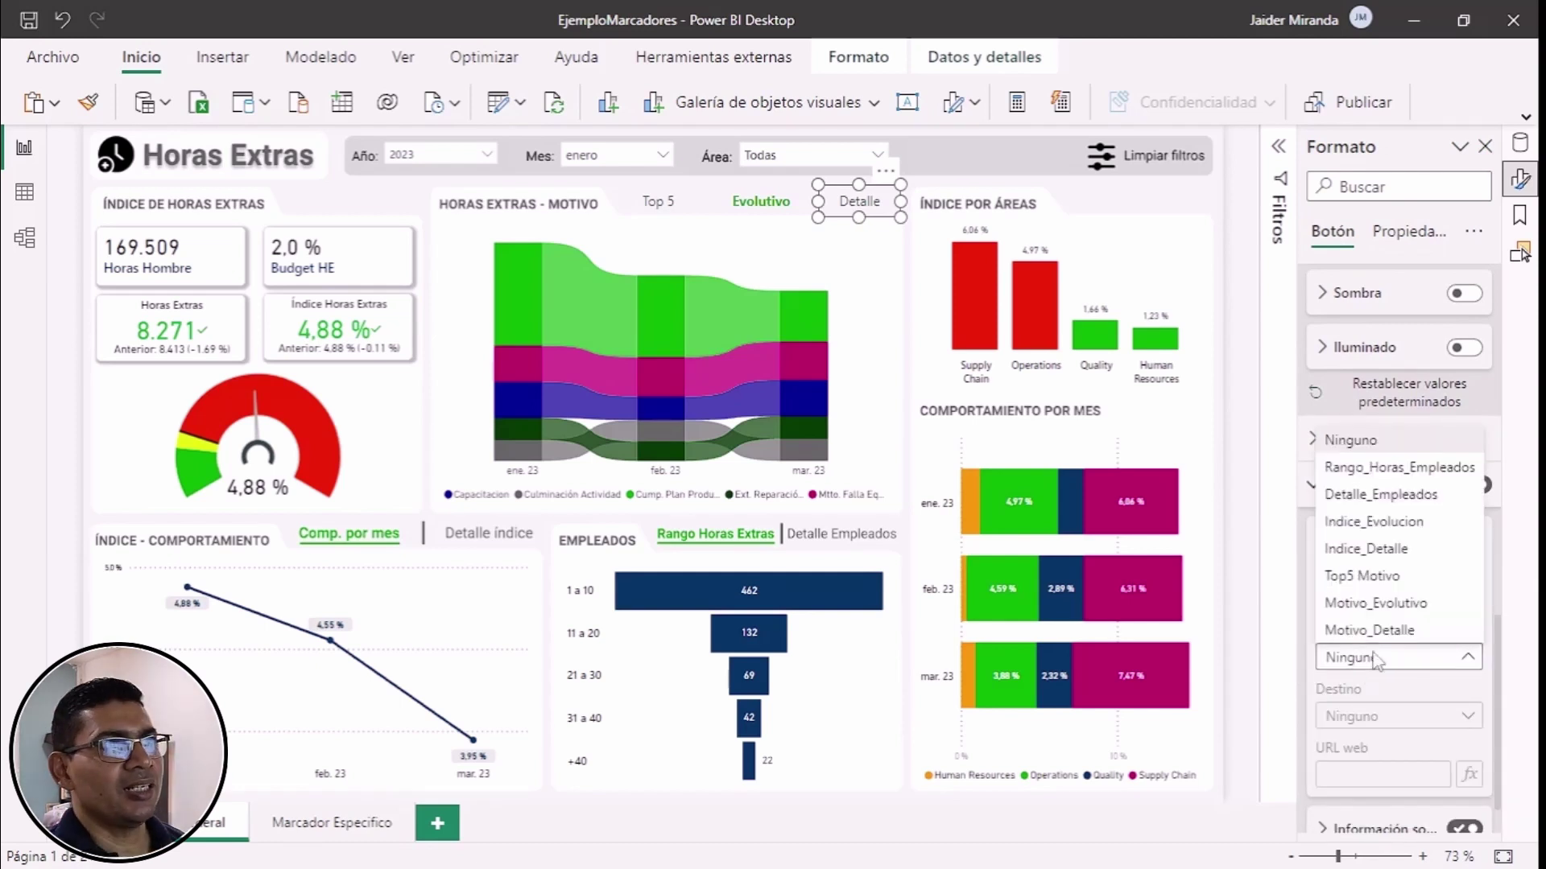
left_click(1369, 631)
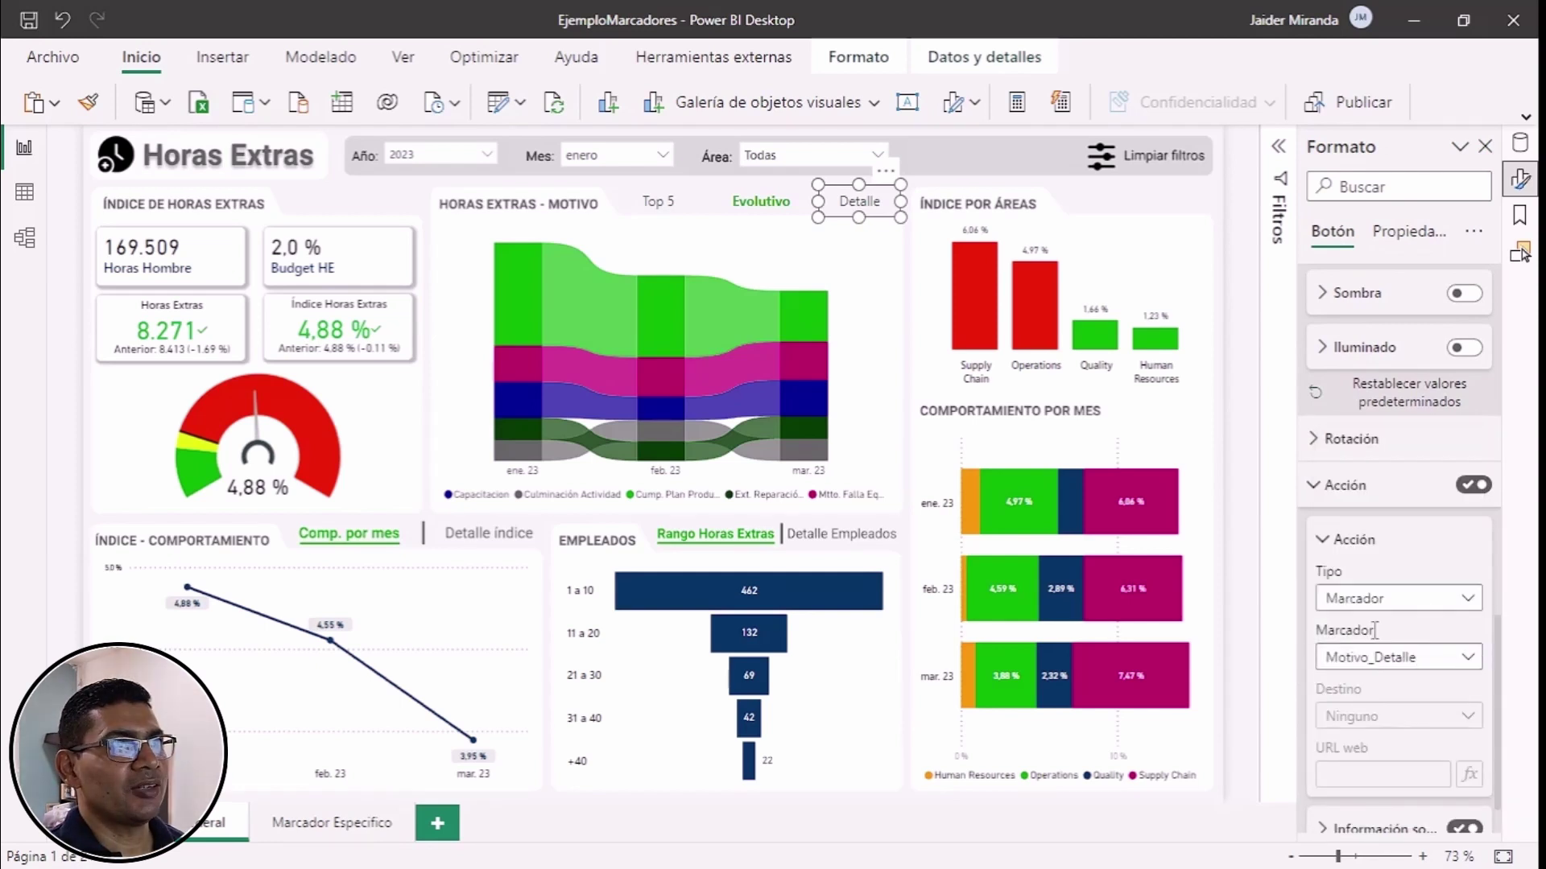
left_click(918, 179)
left_click(868, 203, "ctrl")
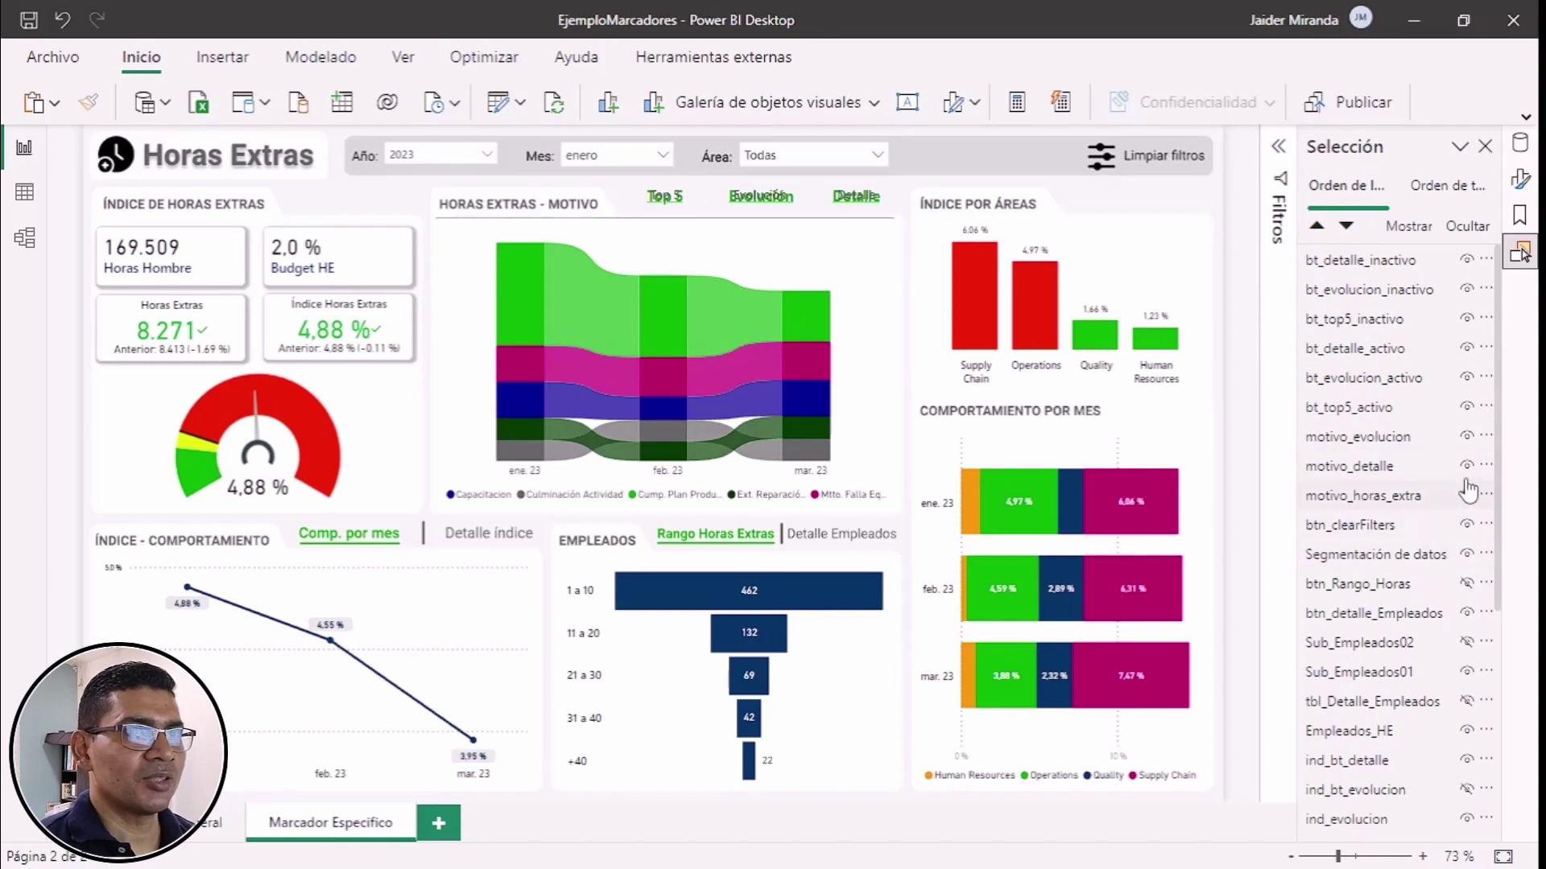
Step: On the Marcador Especifico page, hide motivo_evolucion, motivo_detalle, bt_evolucion_activo, bt_detalle_activo and bt_top5_inactivo
left_click(1466, 436)
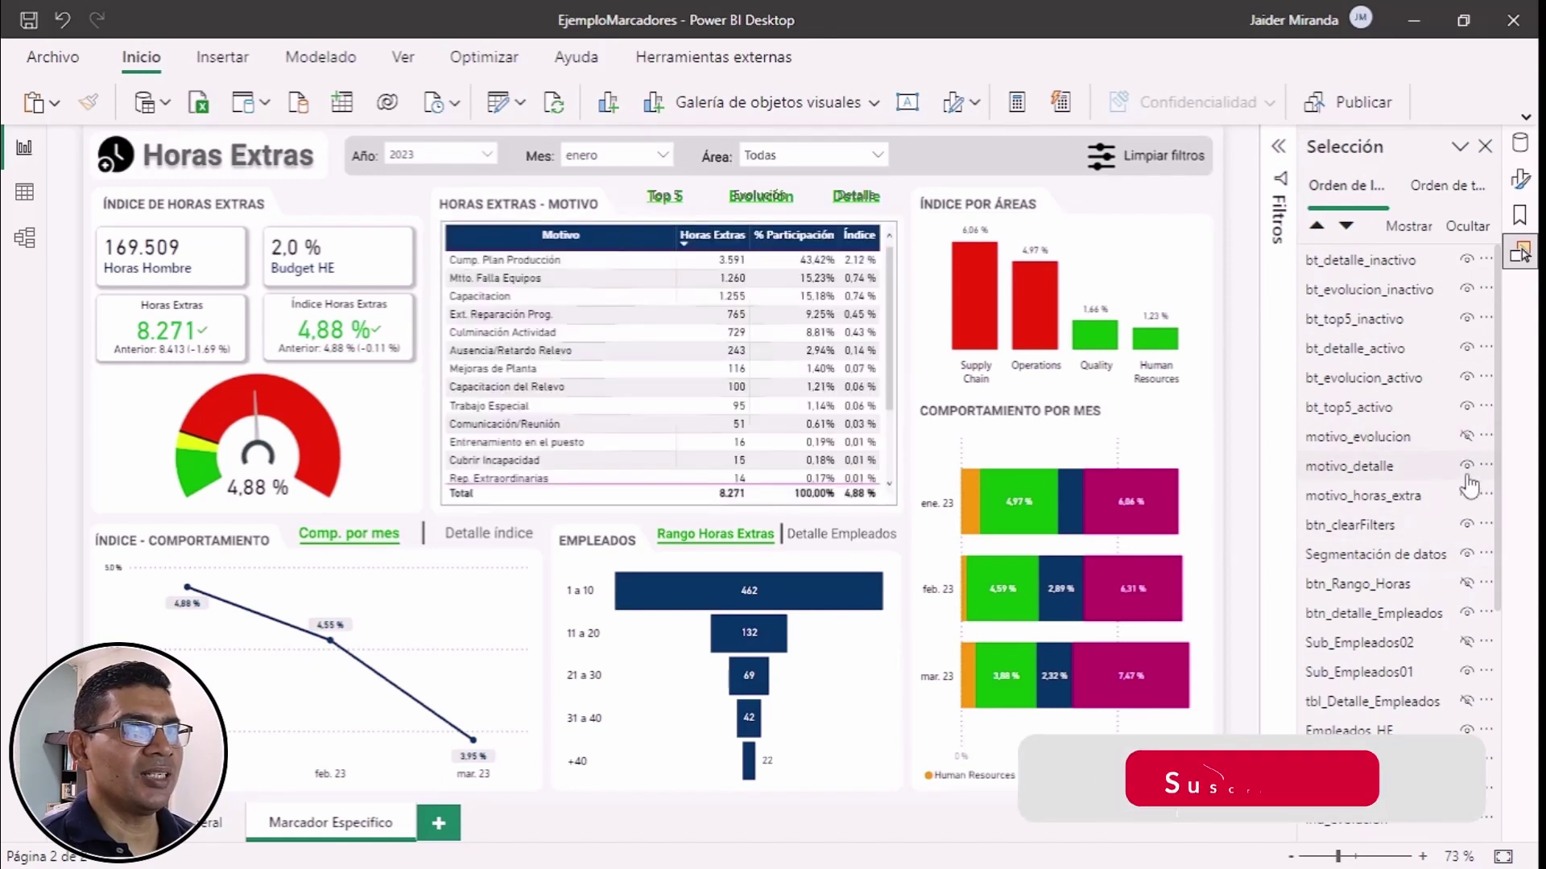
left_click(1467, 465)
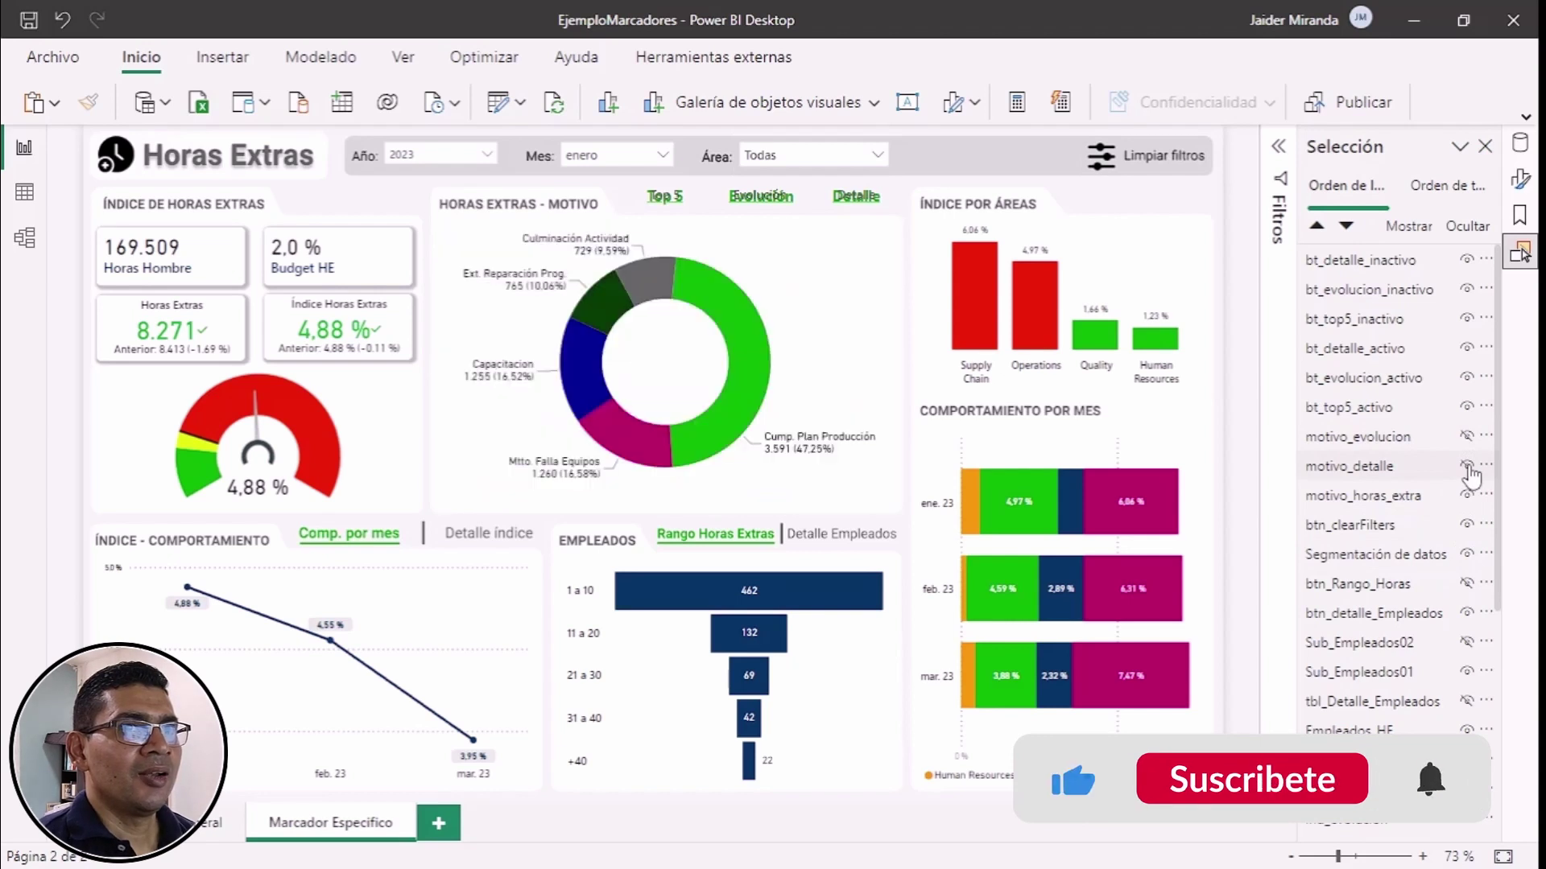
left_click(1468, 378)
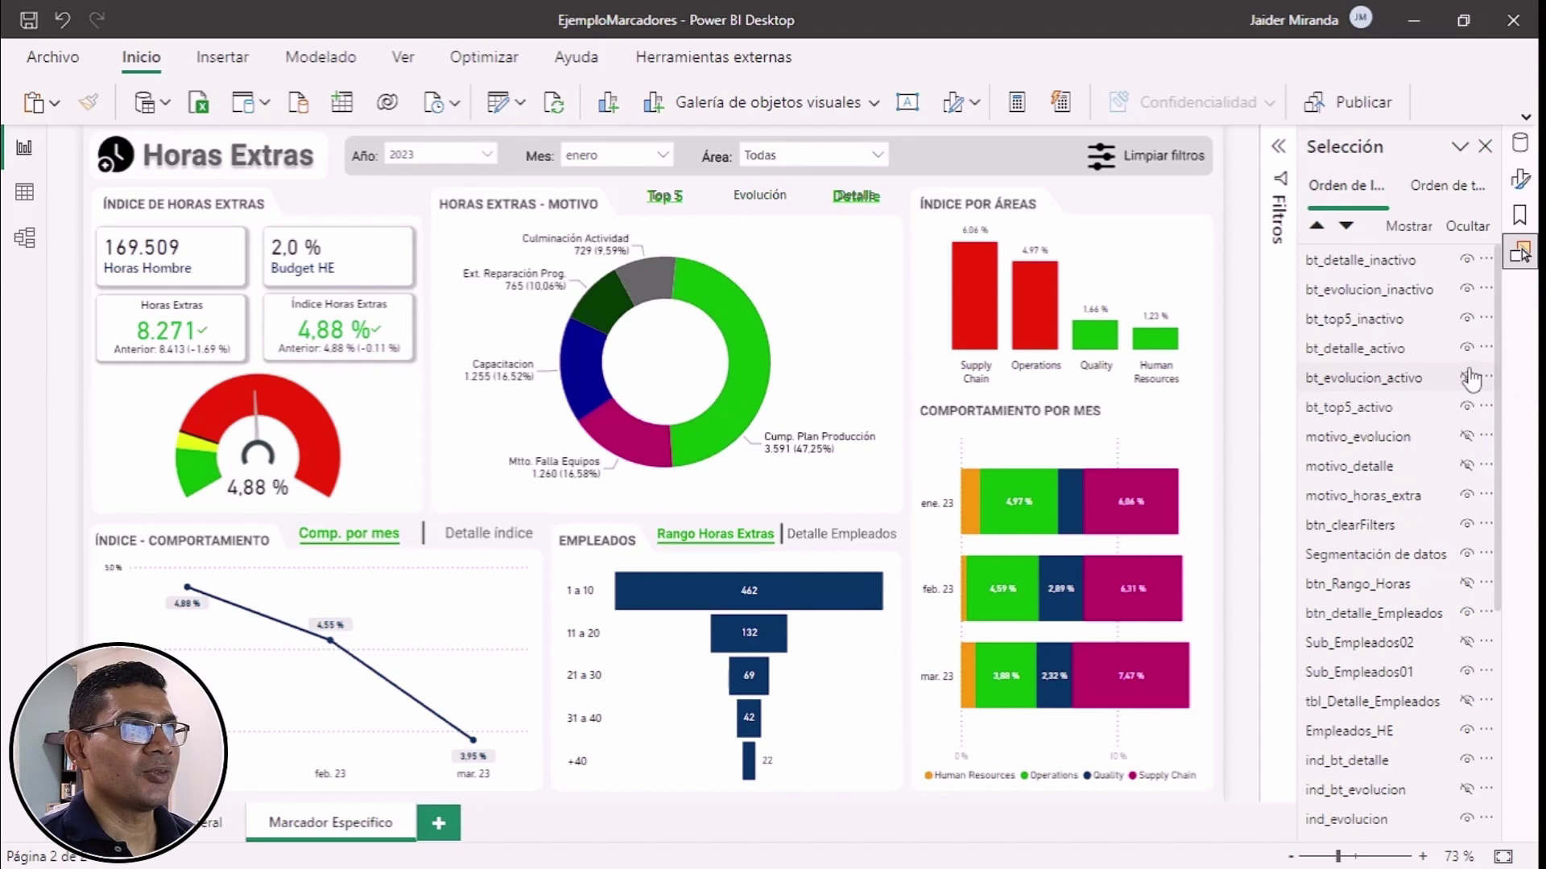
left_click(1468, 351)
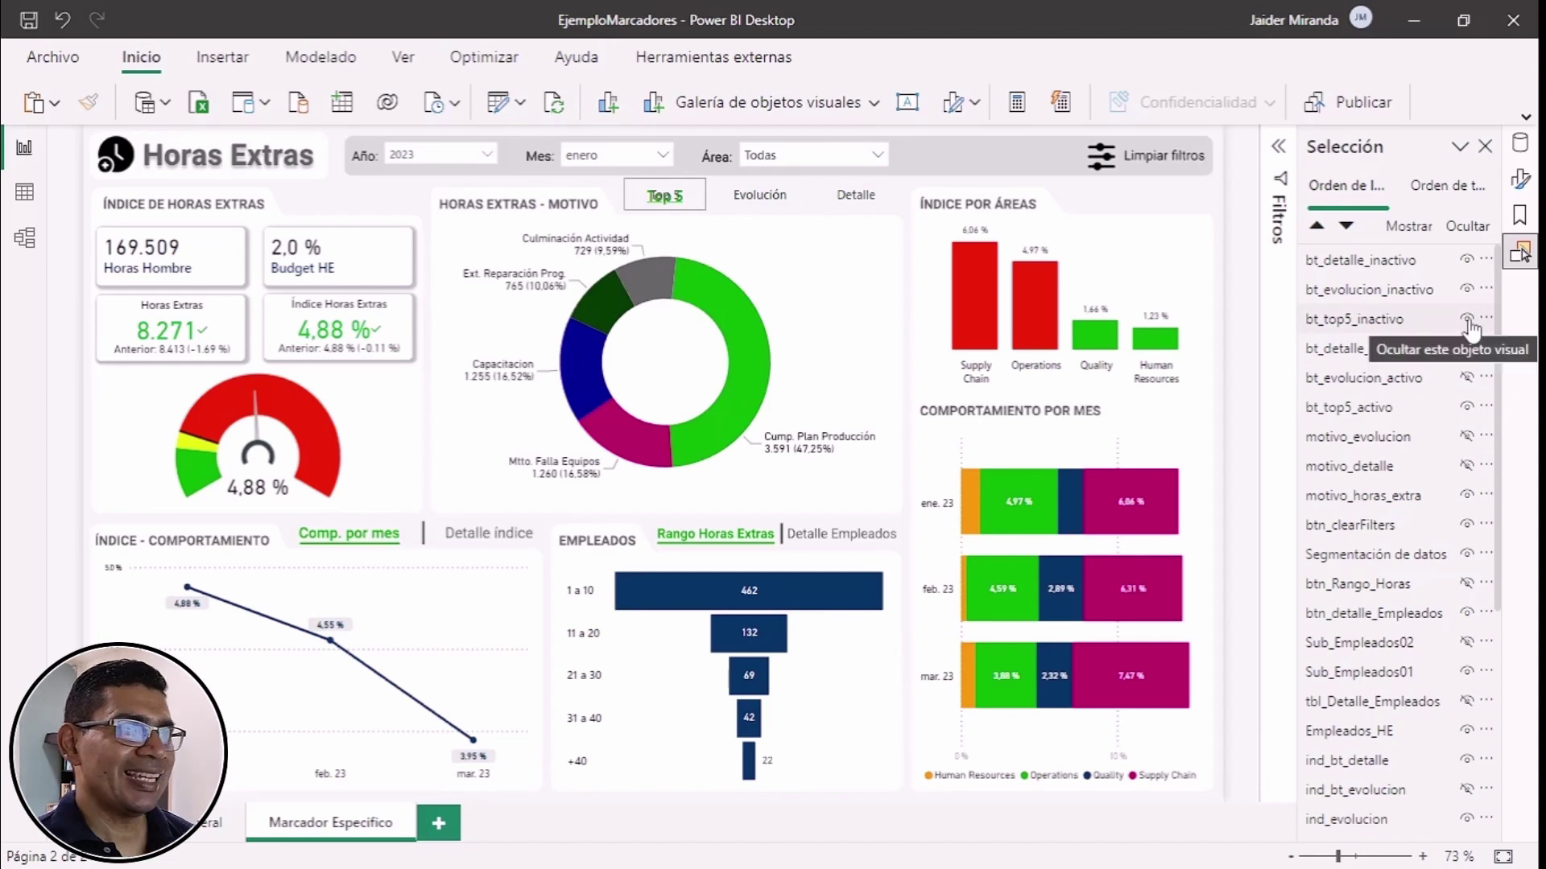
left_click(1469, 321)
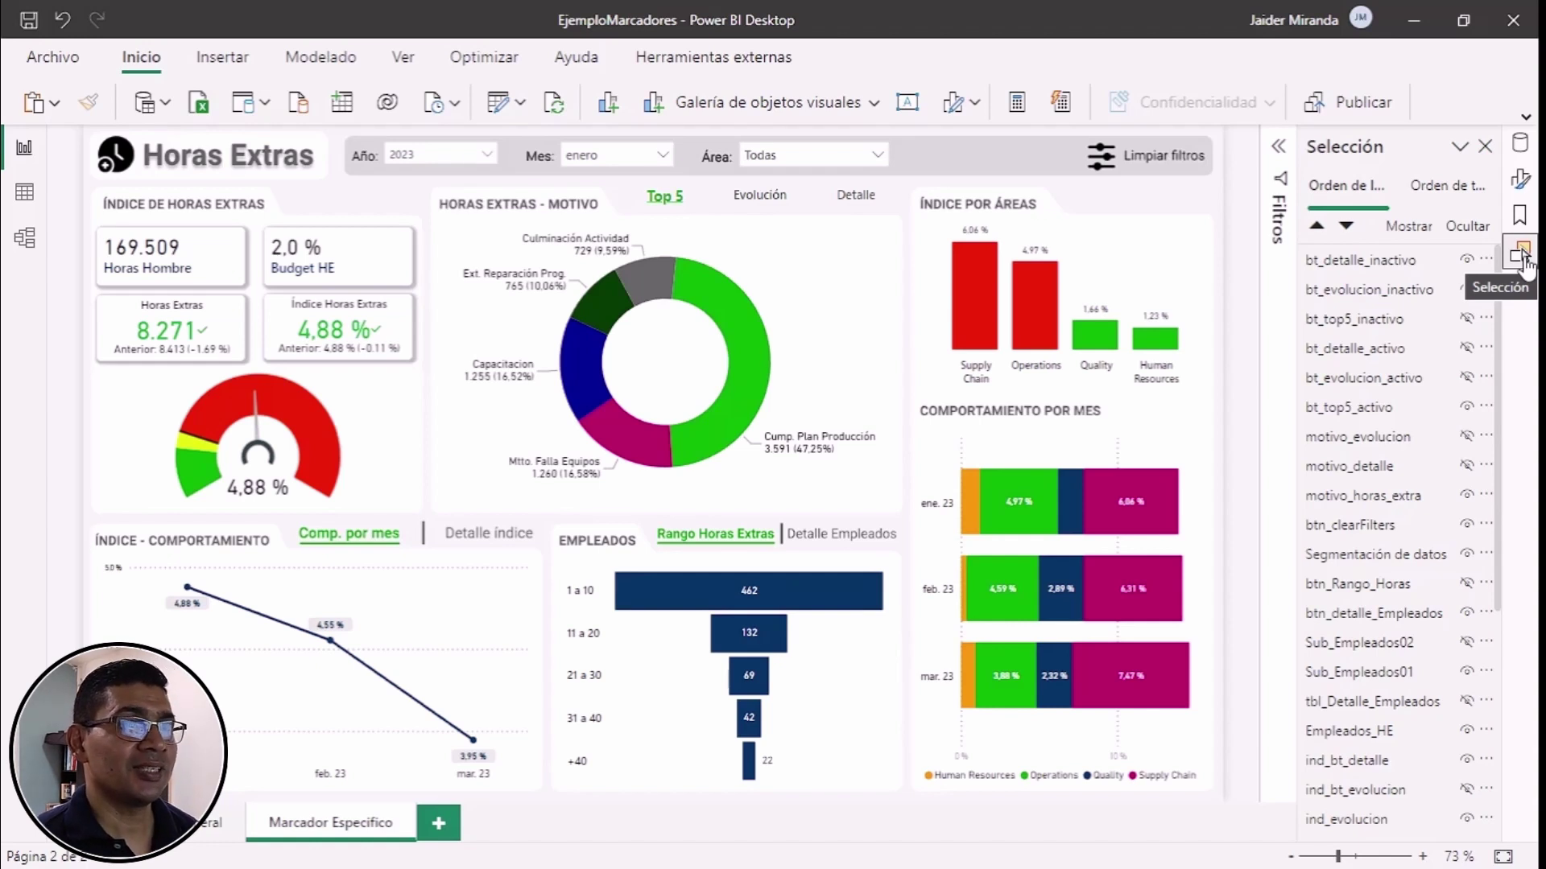
Step: Select all objects from bt_detalle_inactivo through motivo_horas_extra and add a bookmark of this view named Top5 II
left_click(1340, 263)
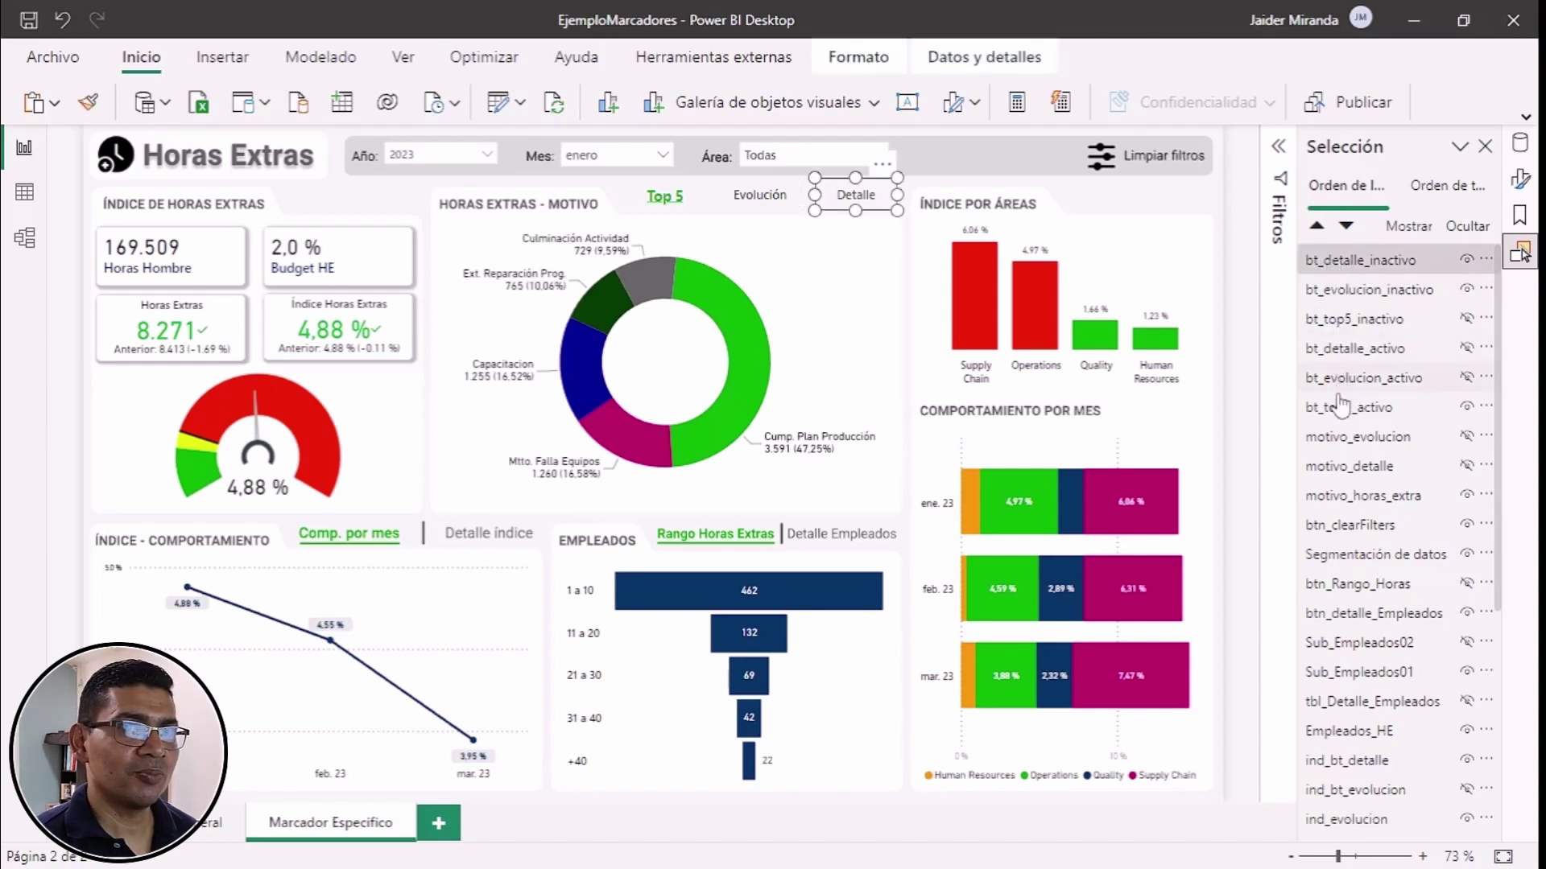
left_click(1369, 497, "shift")
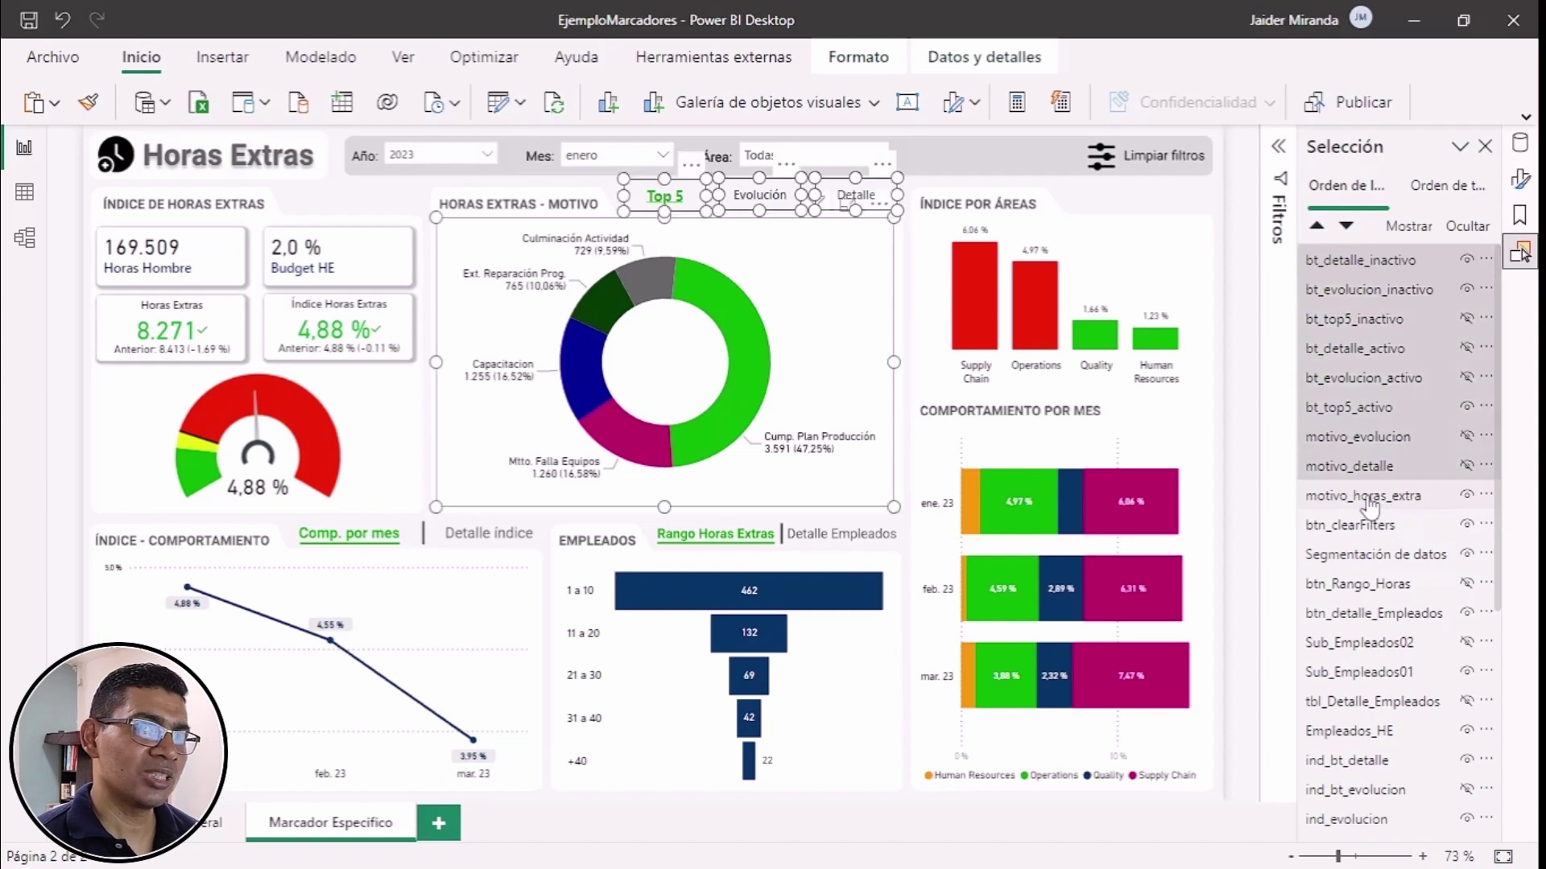
left_click(1449, 498, "shift")
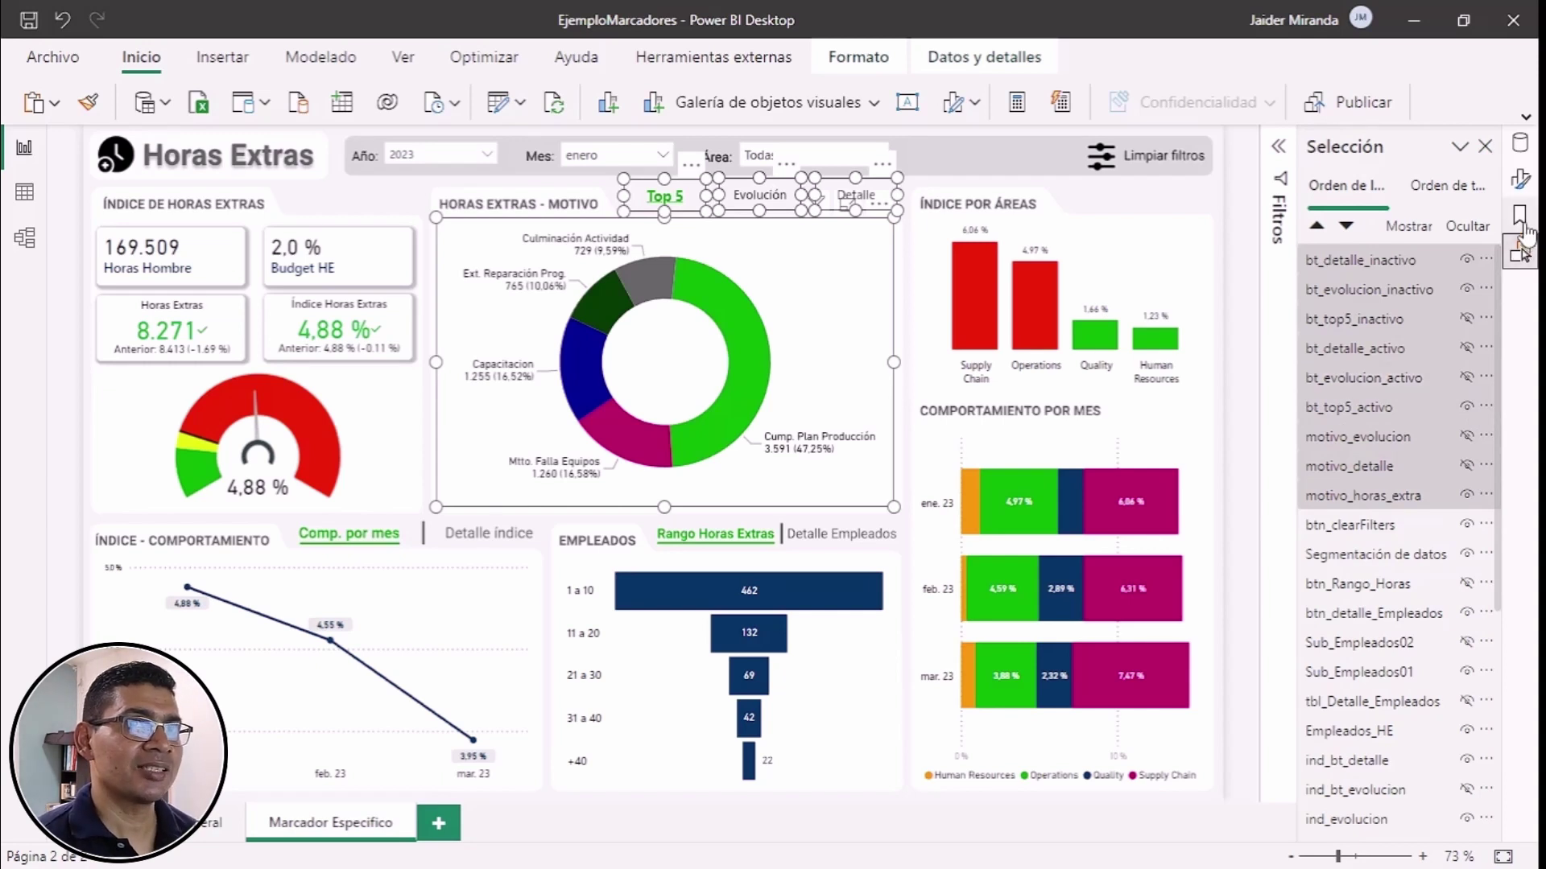
left_click(1521, 222)
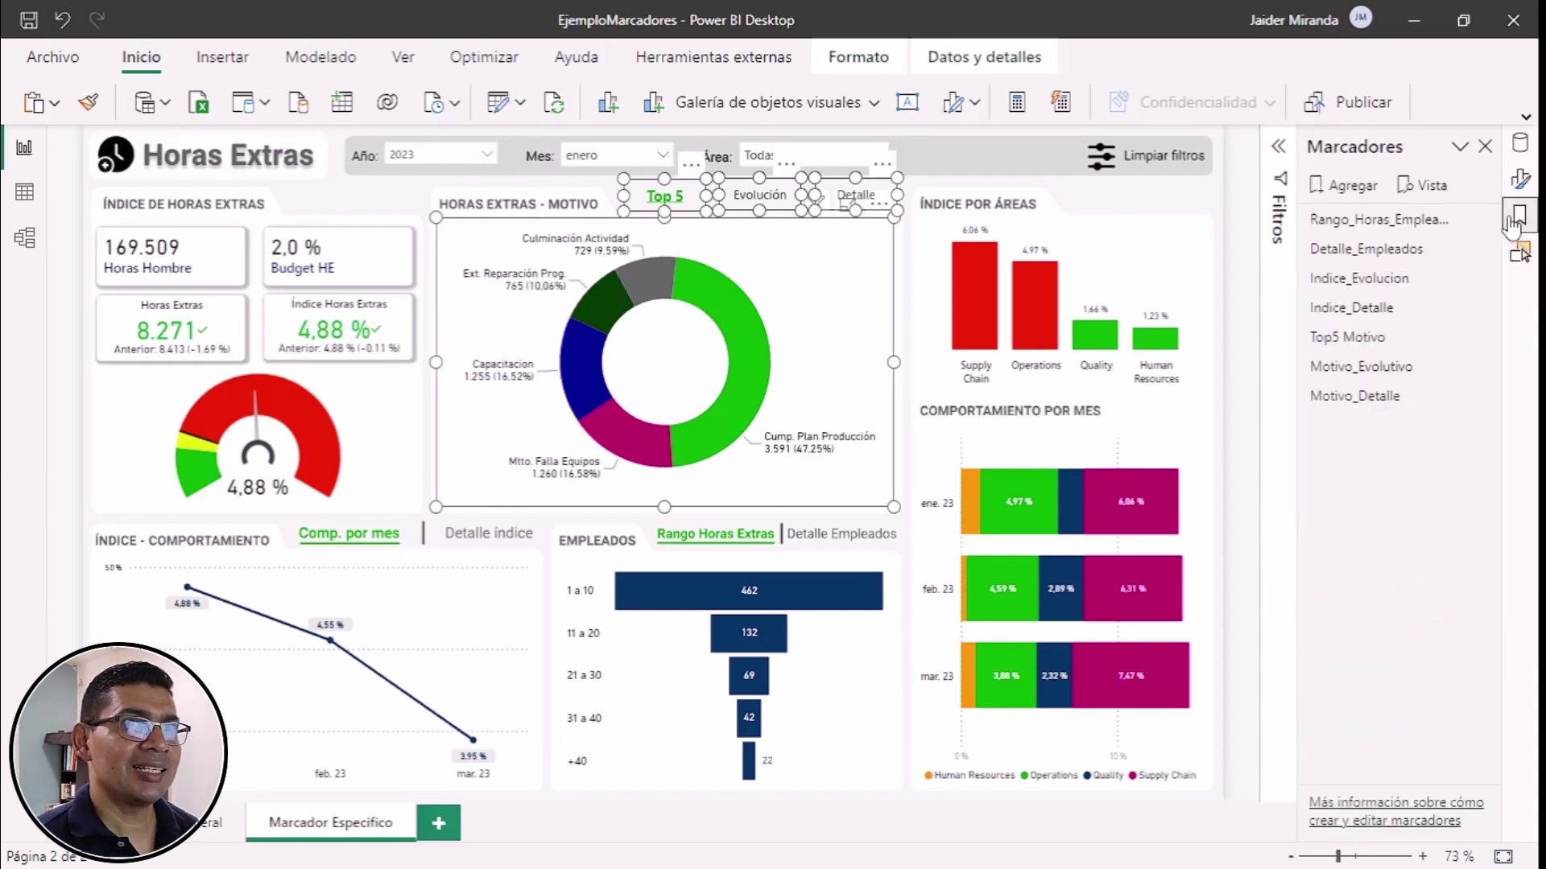
left_click(1354, 189)
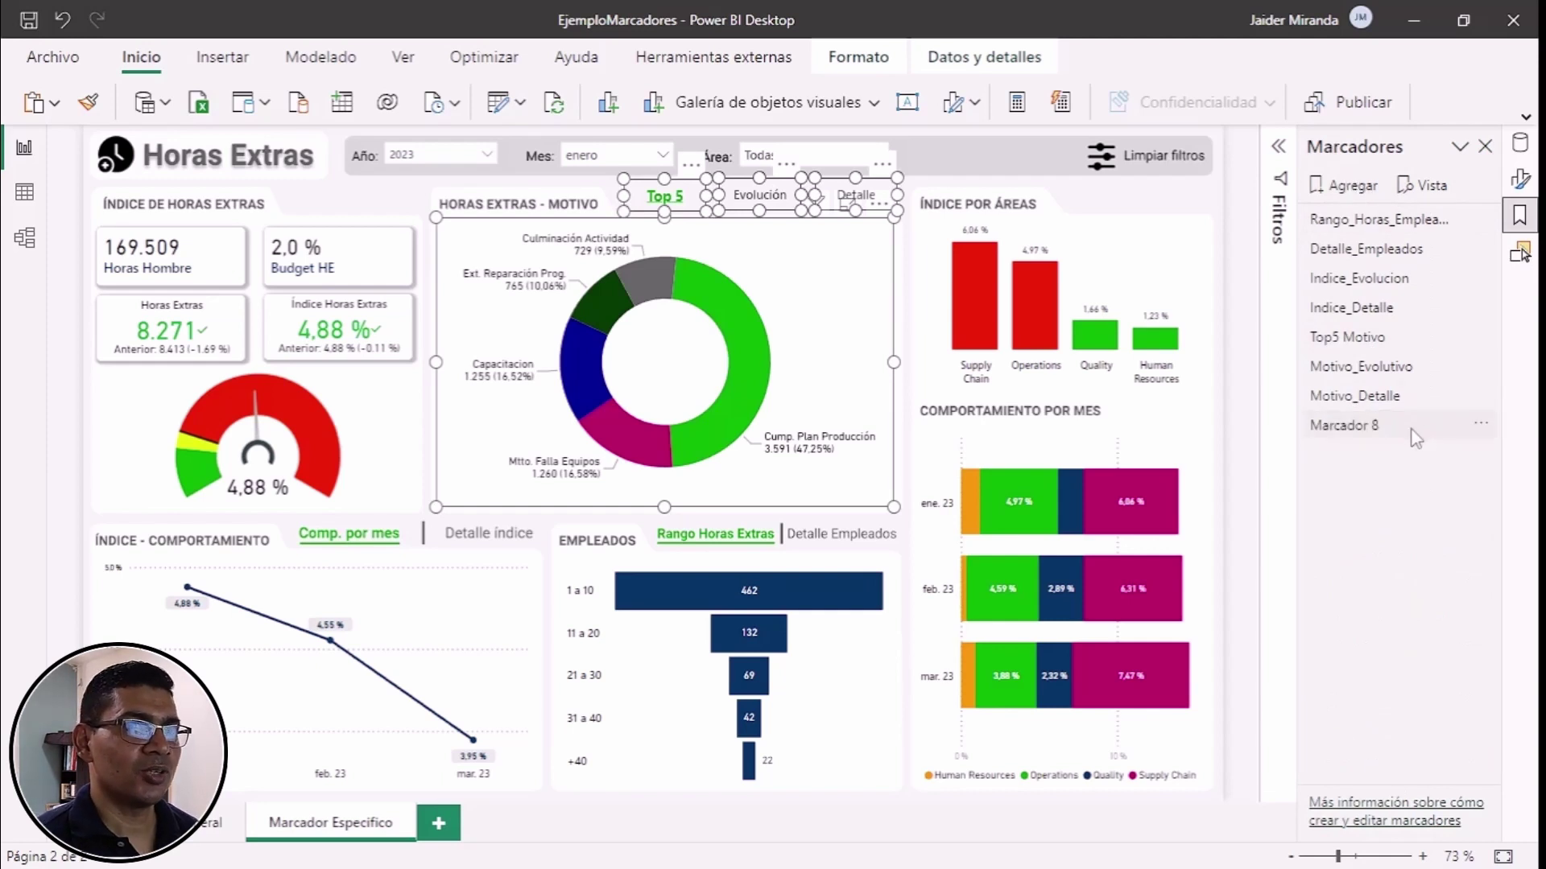
double_click(1389, 427)
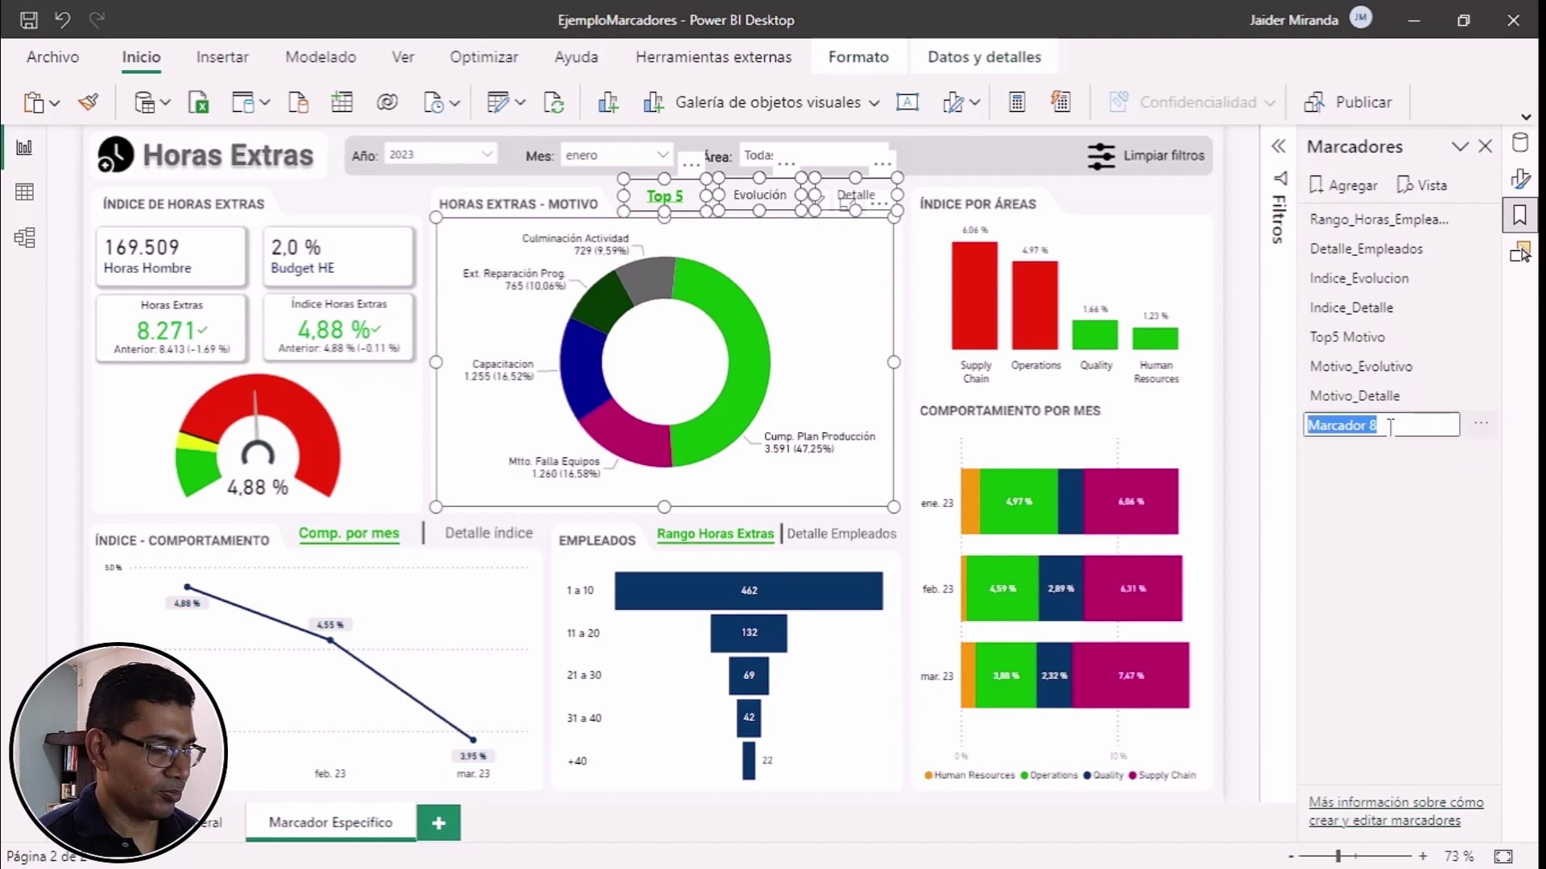
type("Top5")
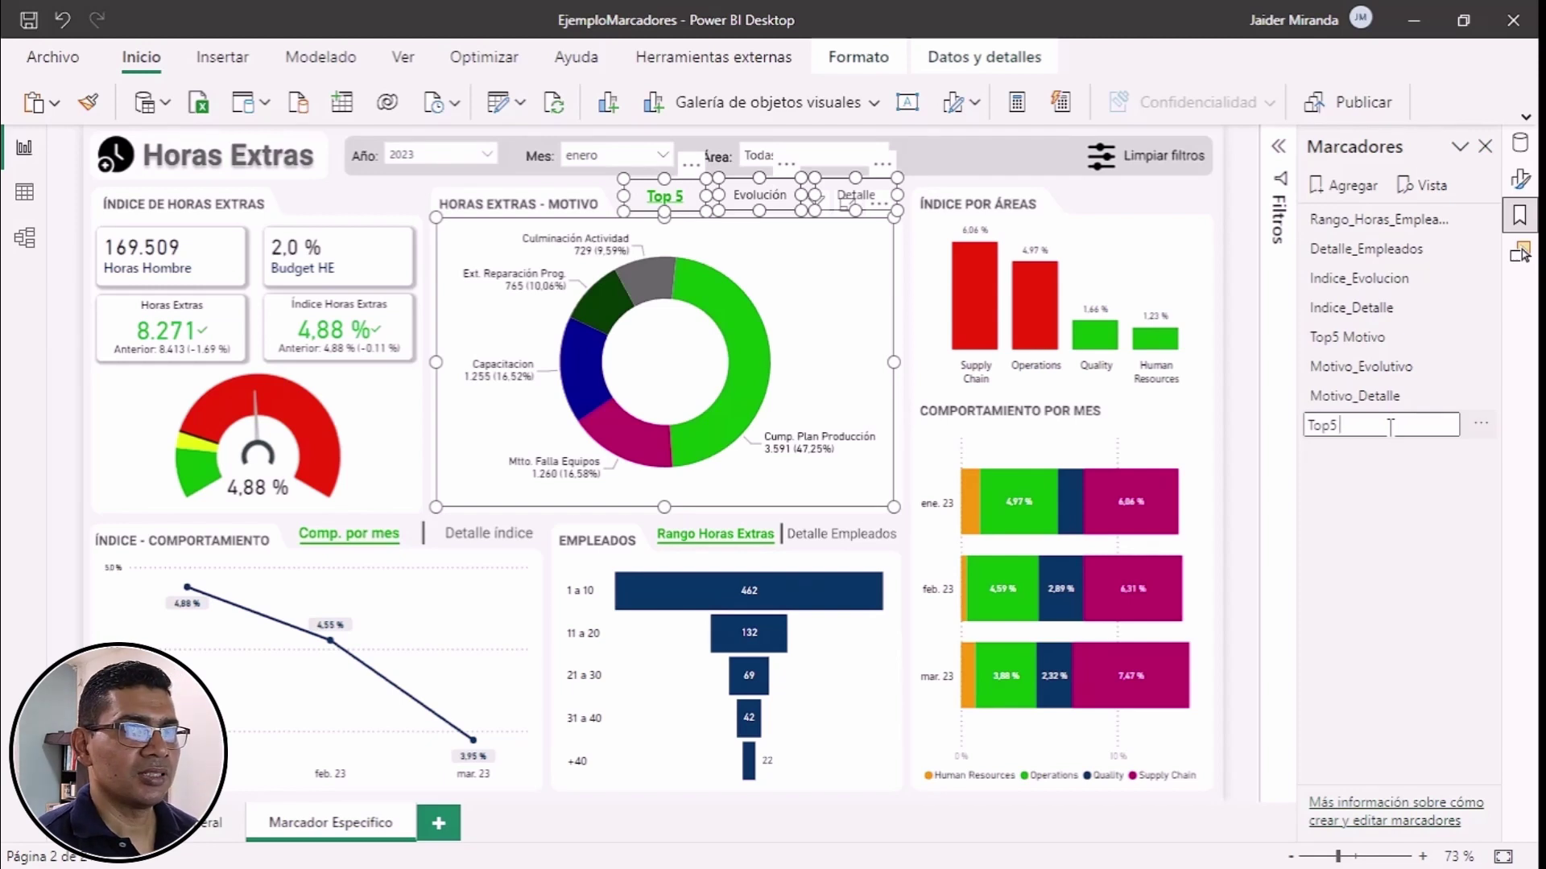
type(" II")
key("Return")
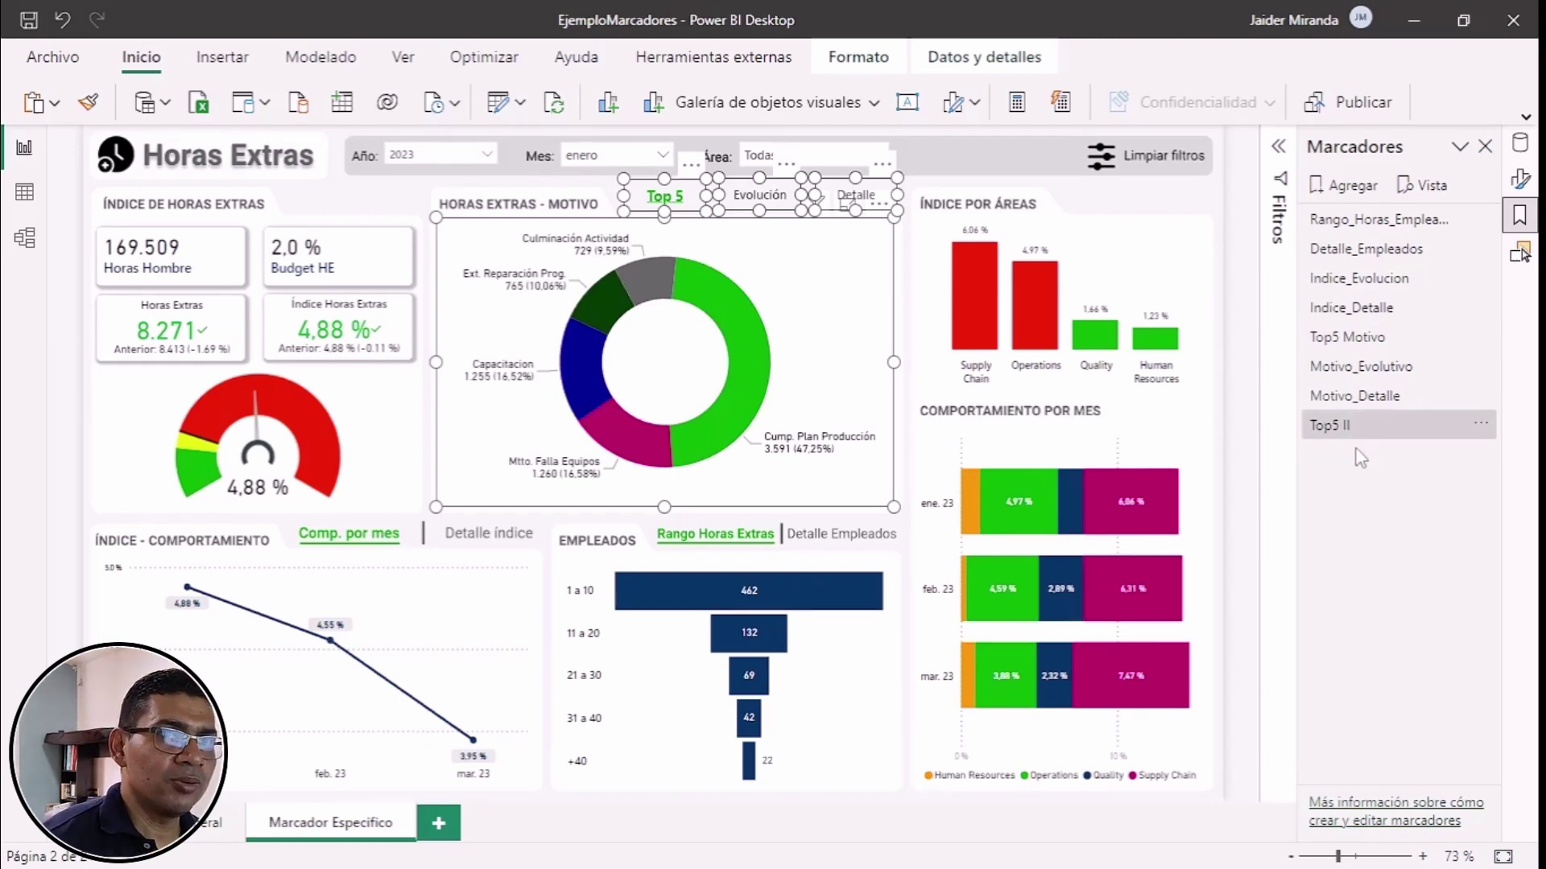
Step: Turn off Datos for the Top5 II bookmark, limit it to Objetos visuales seleccionados, check its options, and deselect the visuals
left_click(1481, 426)
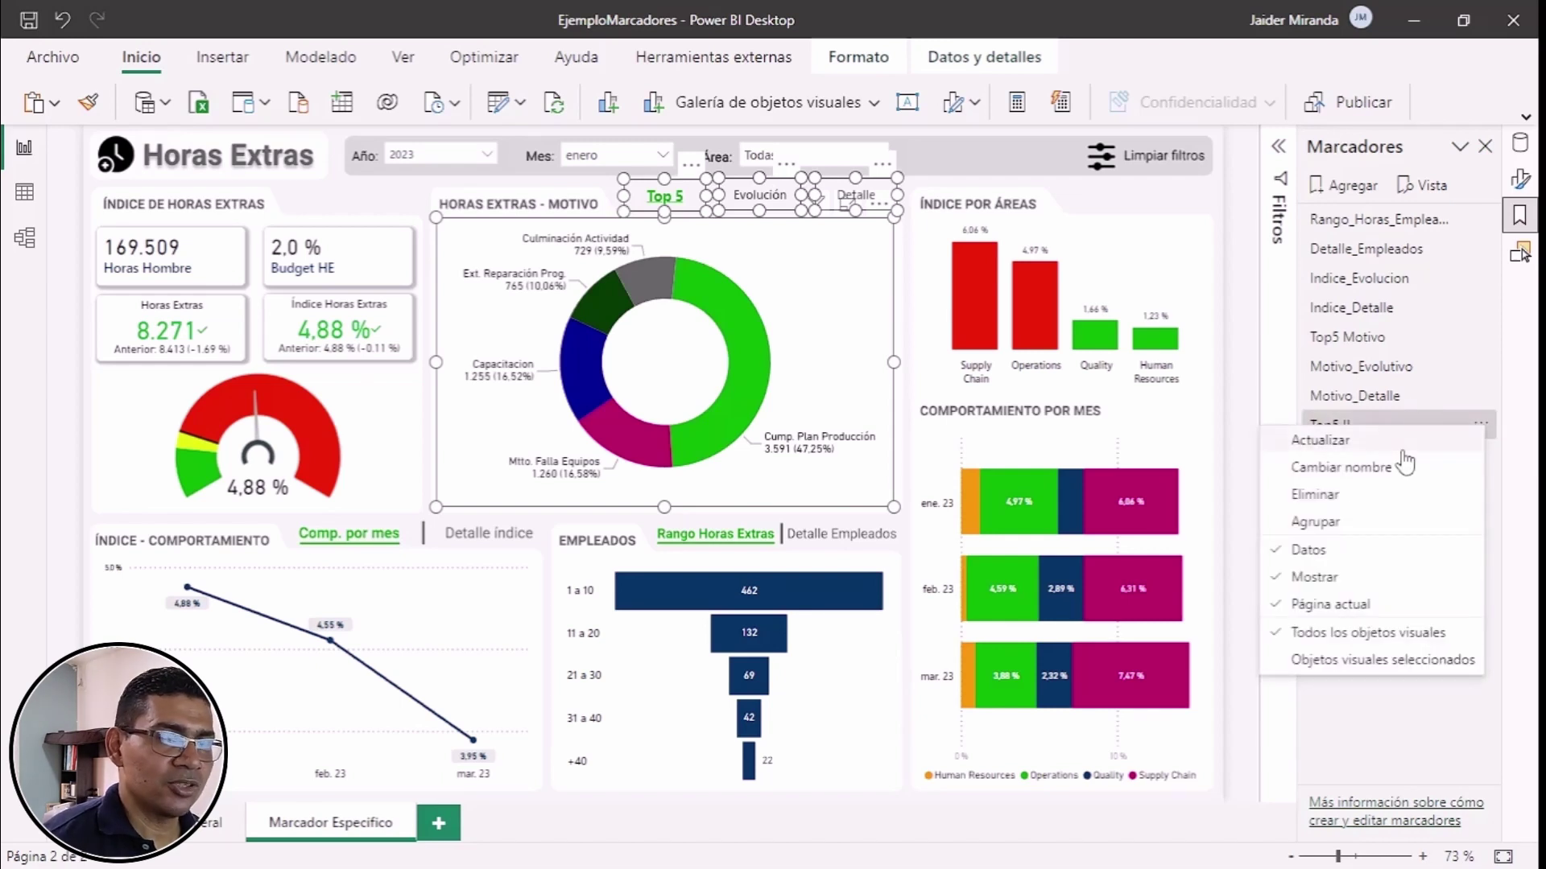
left_click(1322, 562)
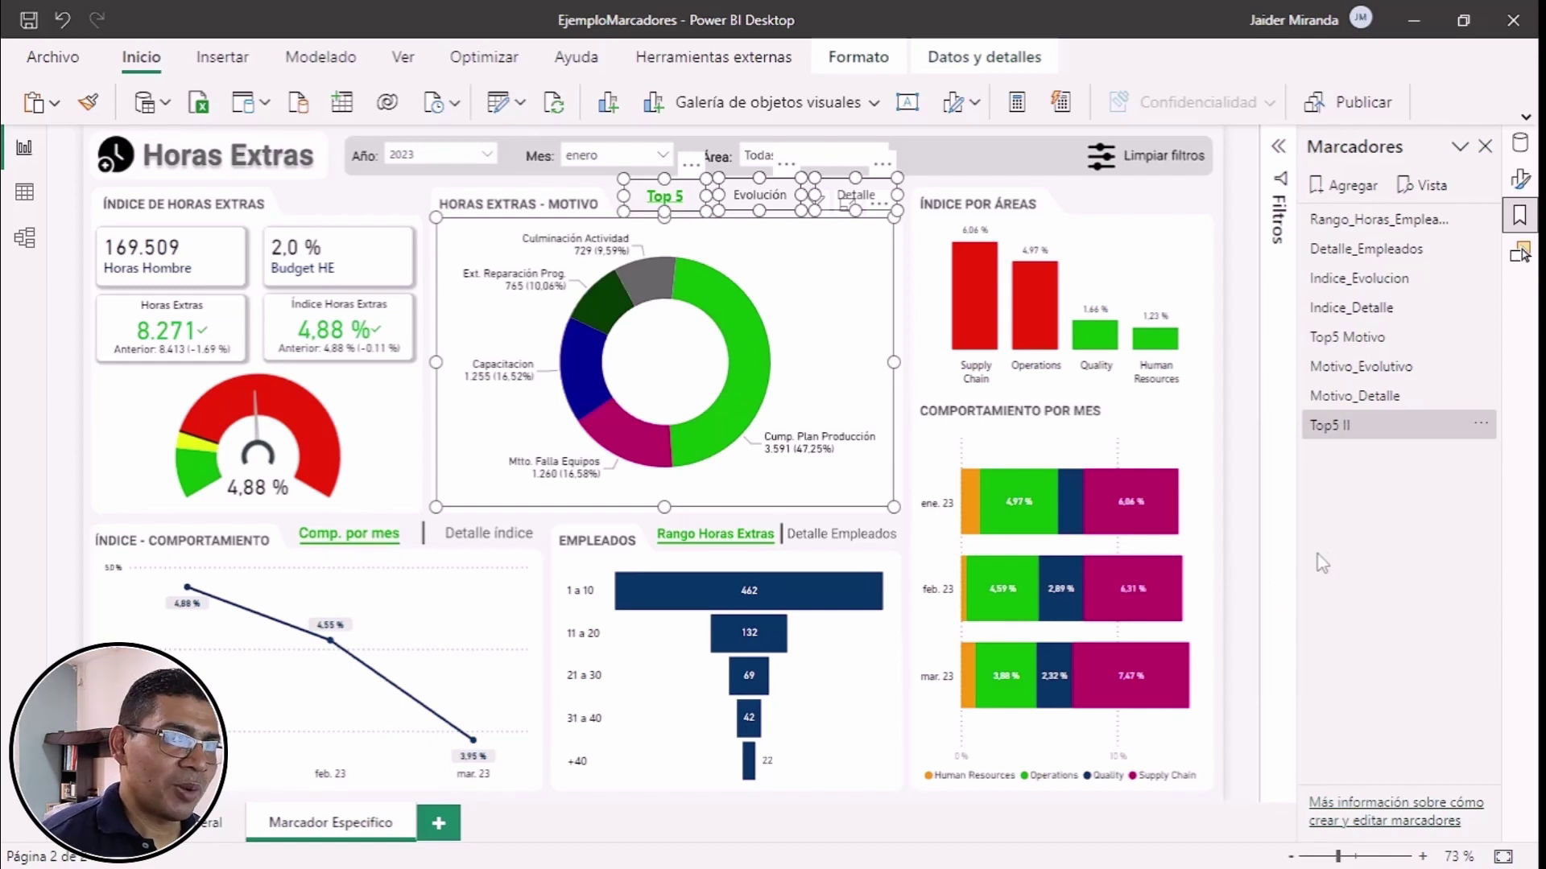
left_click(1484, 429)
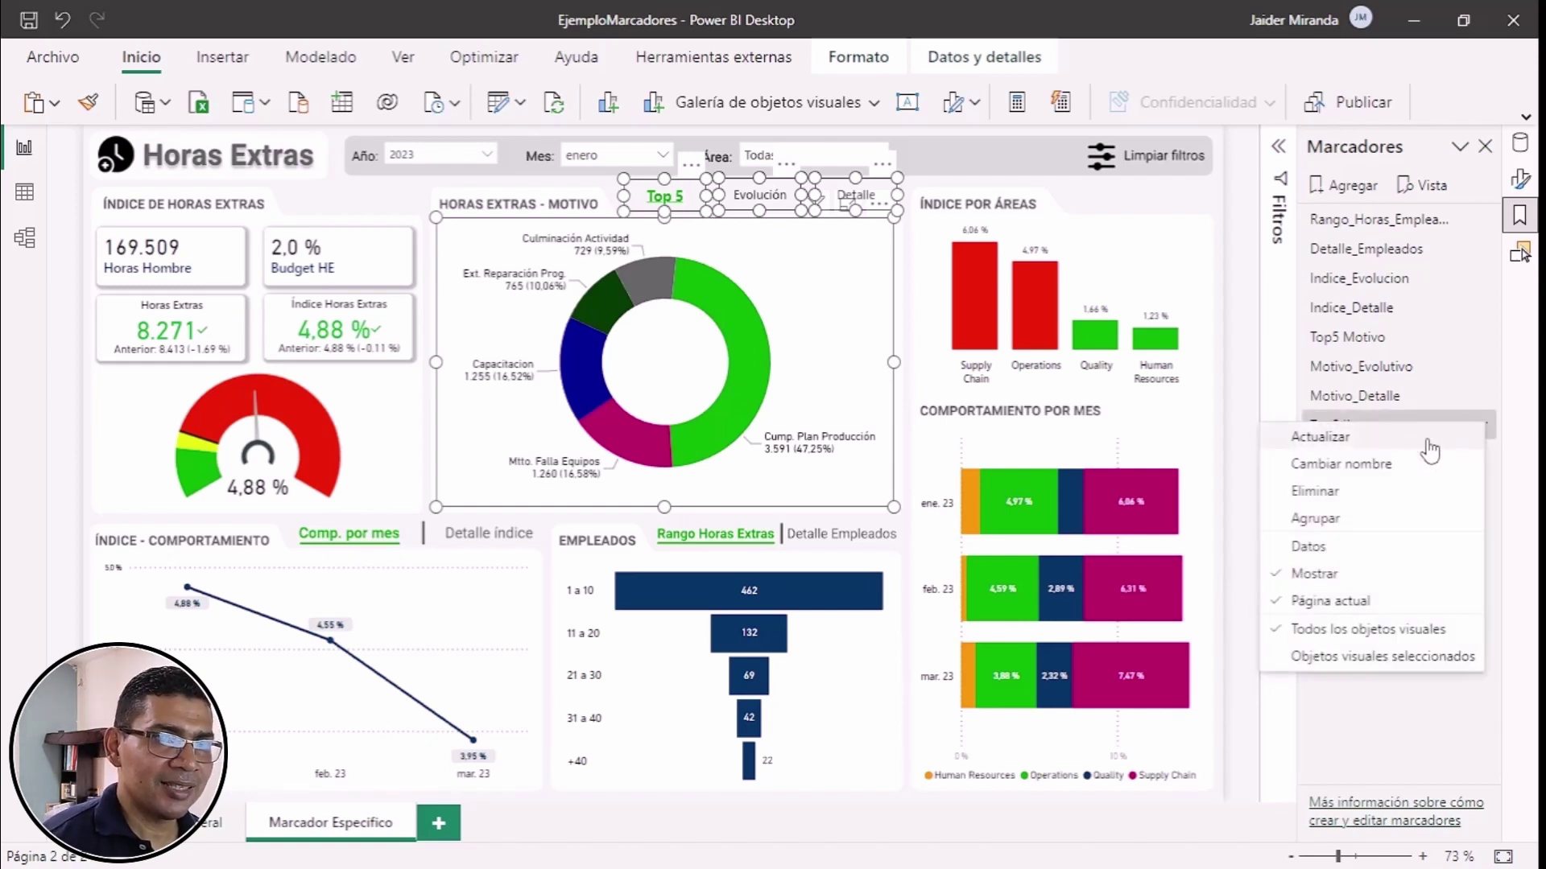
left_click(1313, 658)
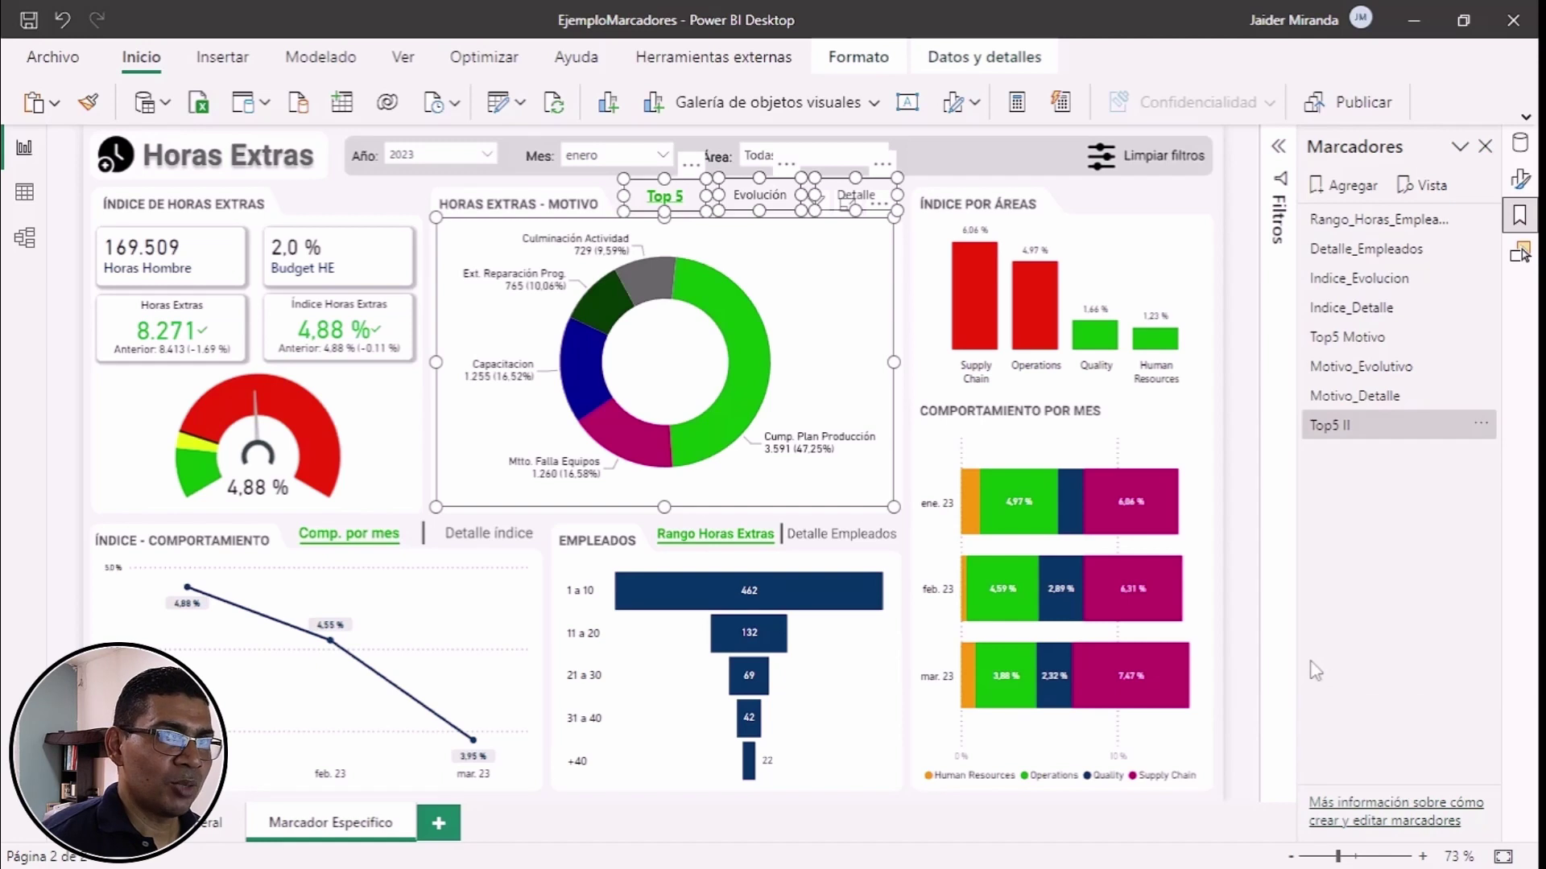
left_click(1483, 428)
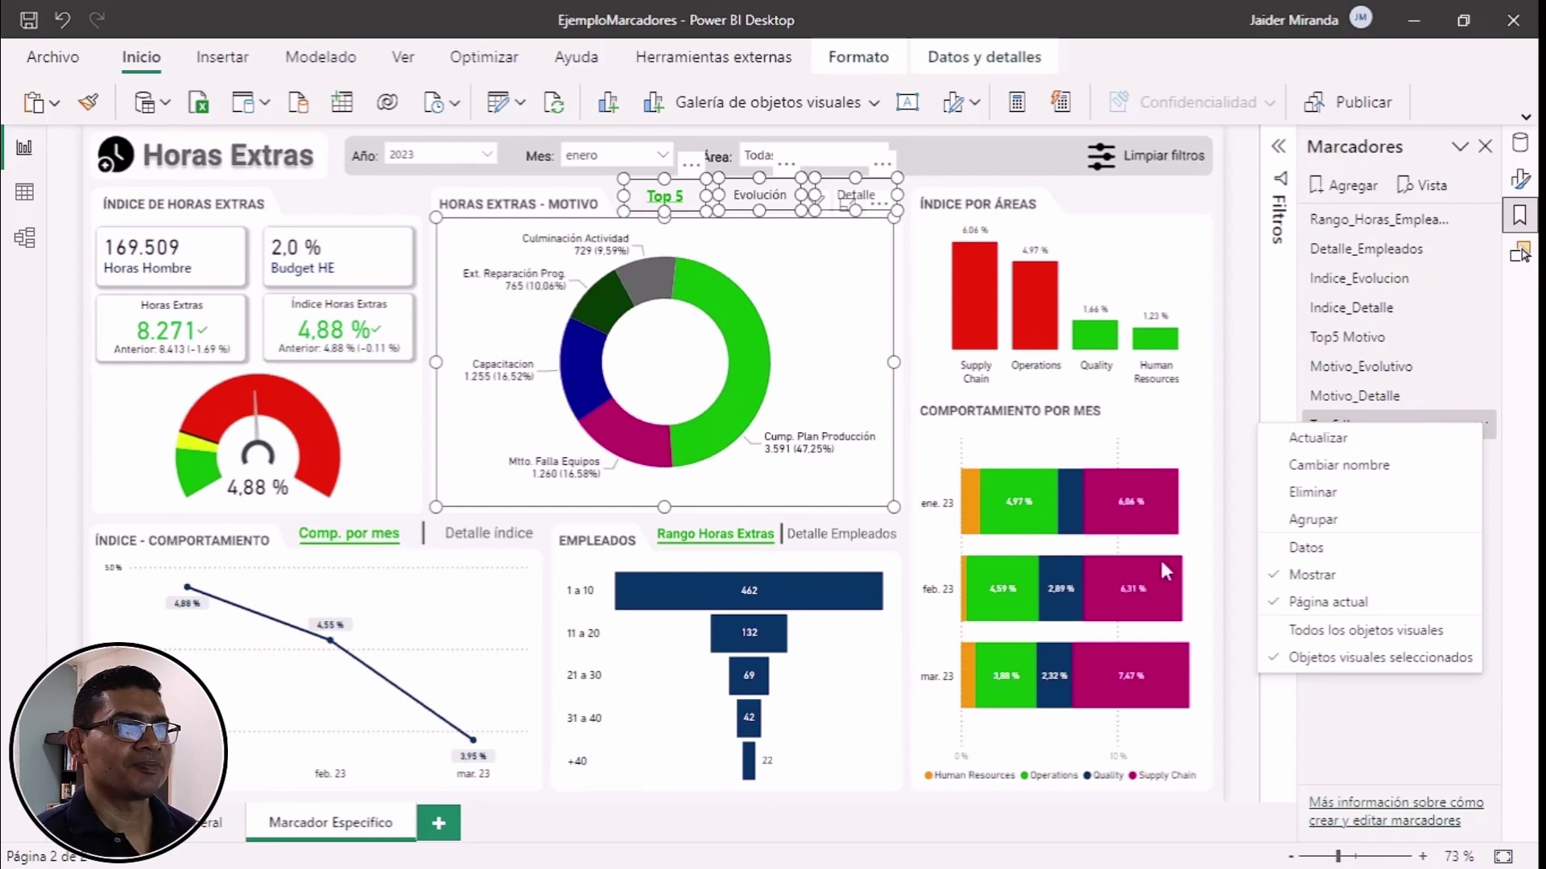
left_click(1390, 717)
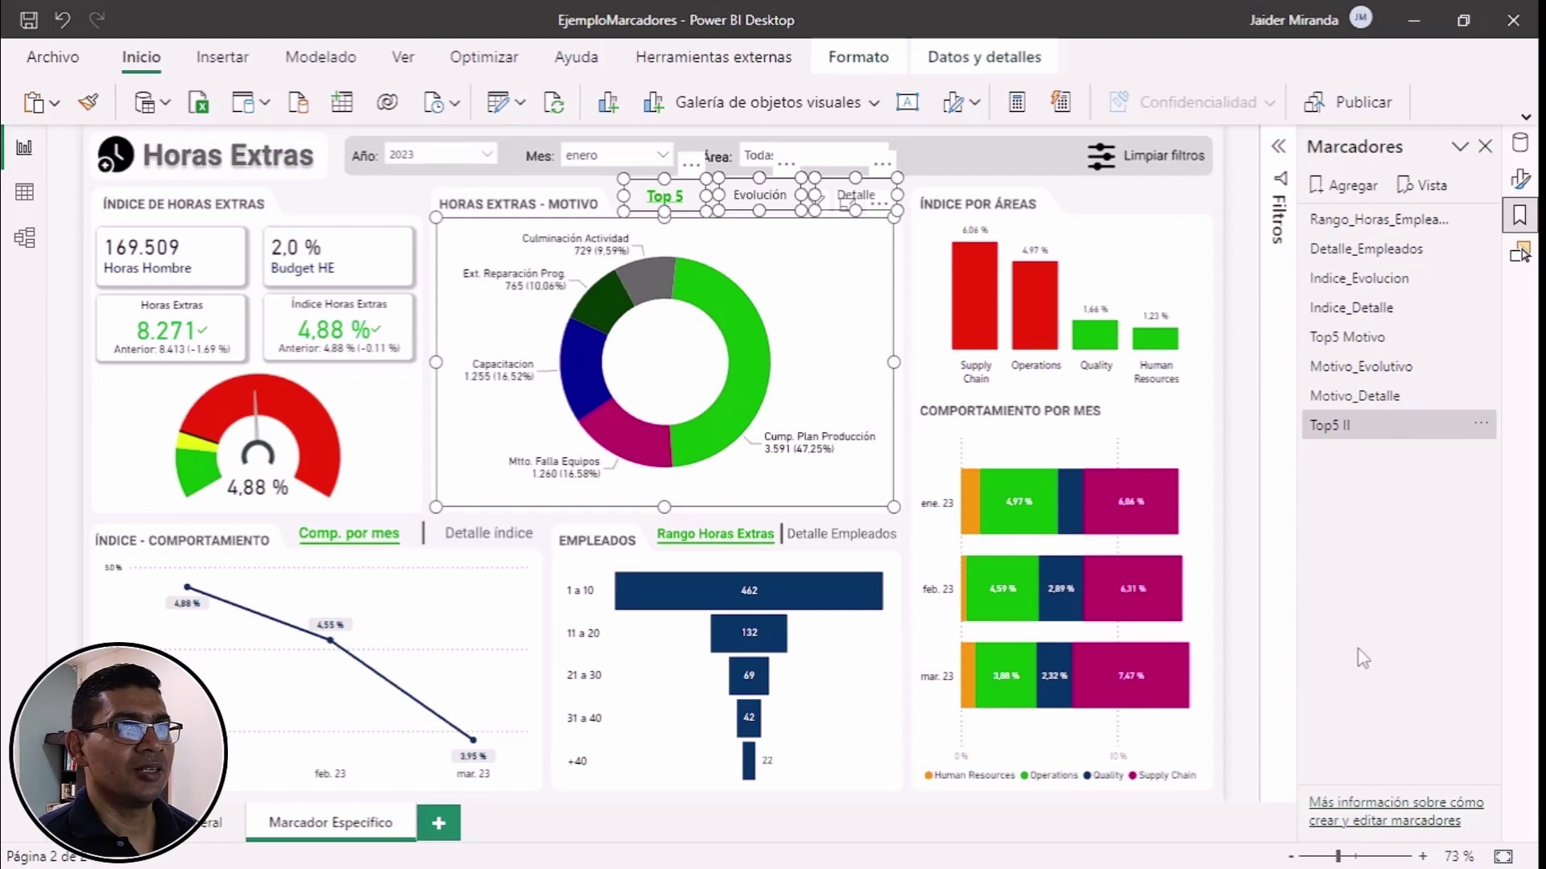
left_click(1095, 201)
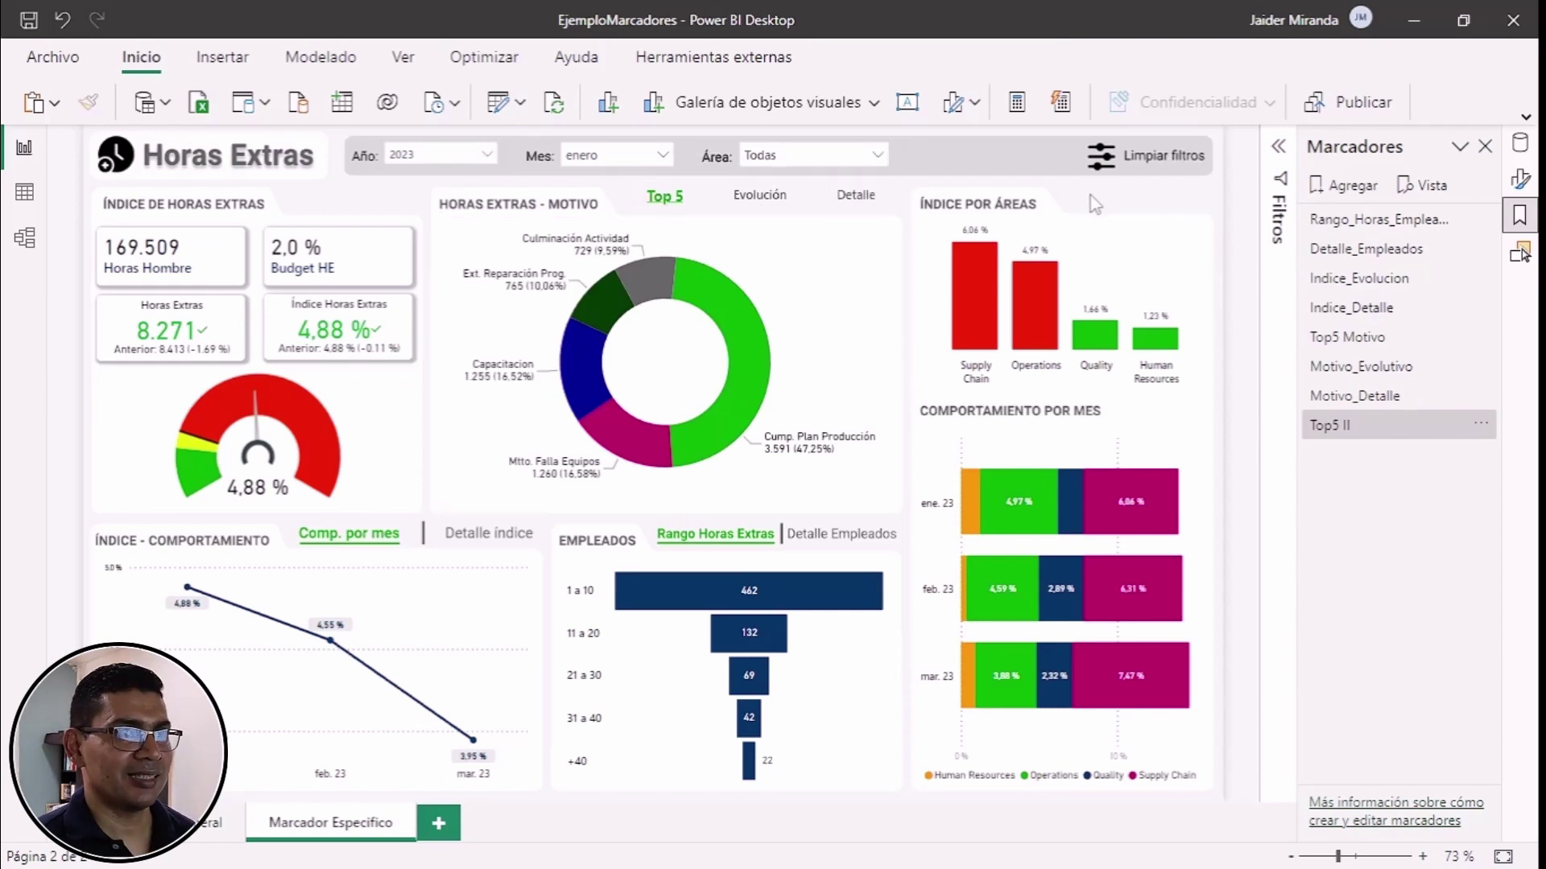
Step: Hide motivo_horas_extra, bt_top5_activo and bt_evolucion_inactivo, and show motivo_evolucion, bt_top5_inactivo and bt_evolucion_activo
left_click(1521, 256)
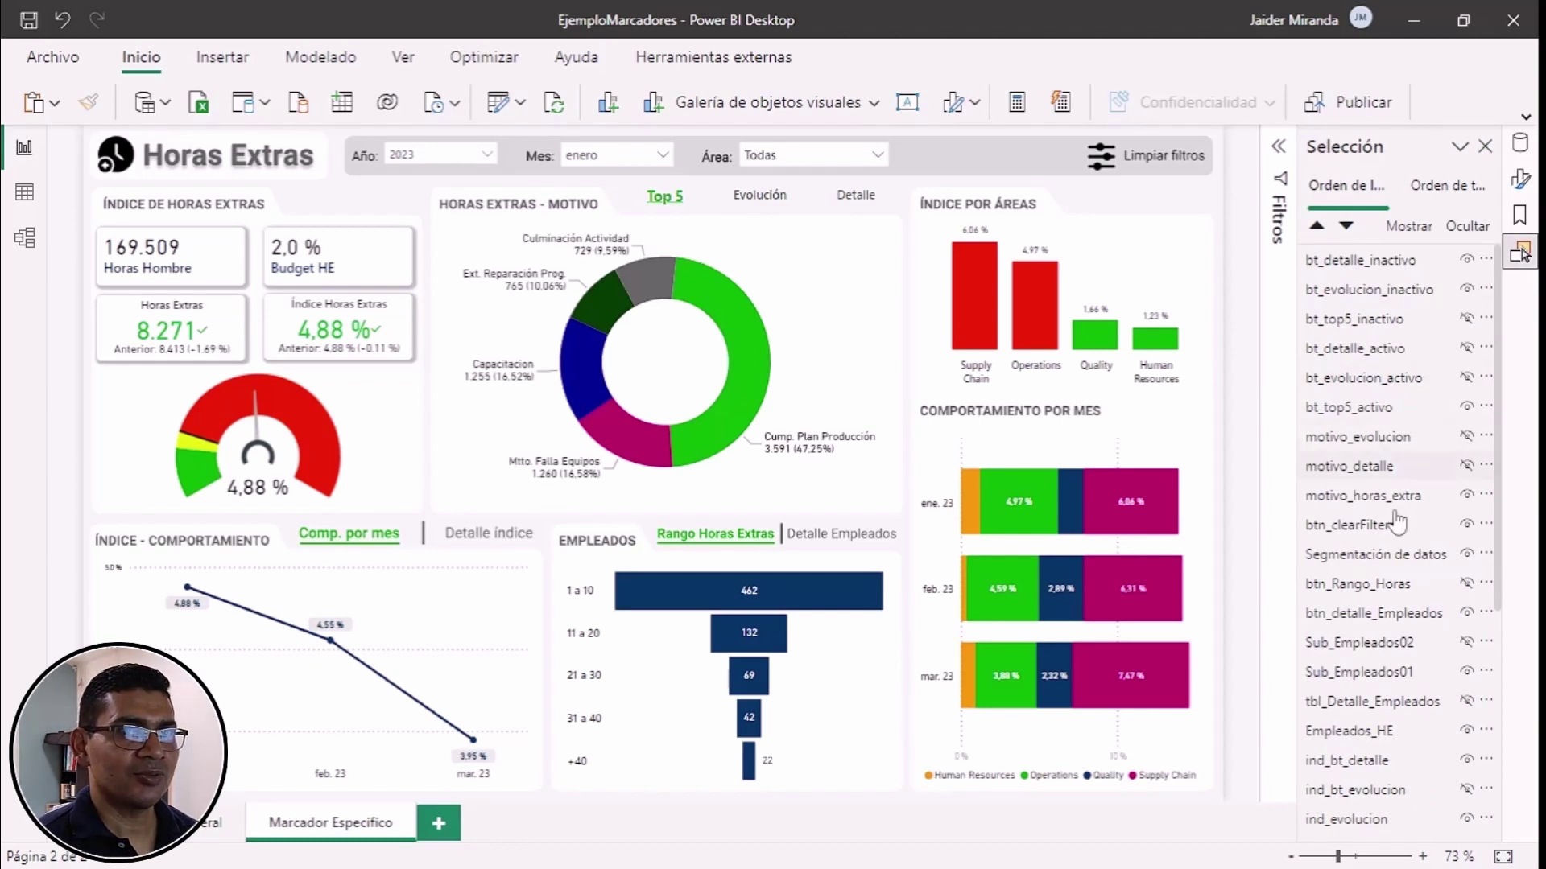
left_click(1467, 495)
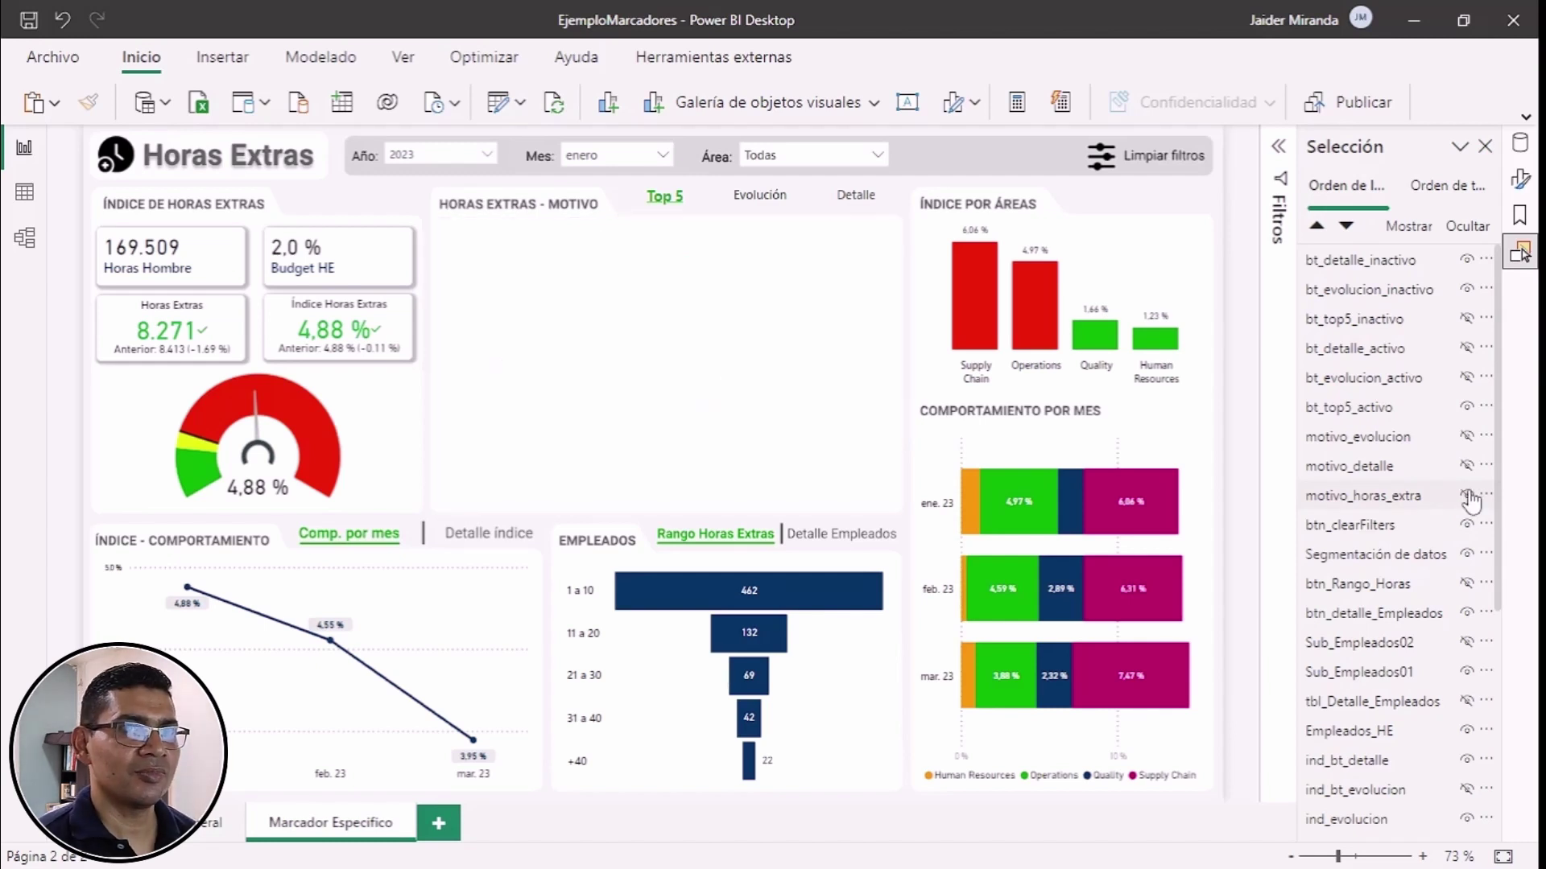
left_click(1467, 439)
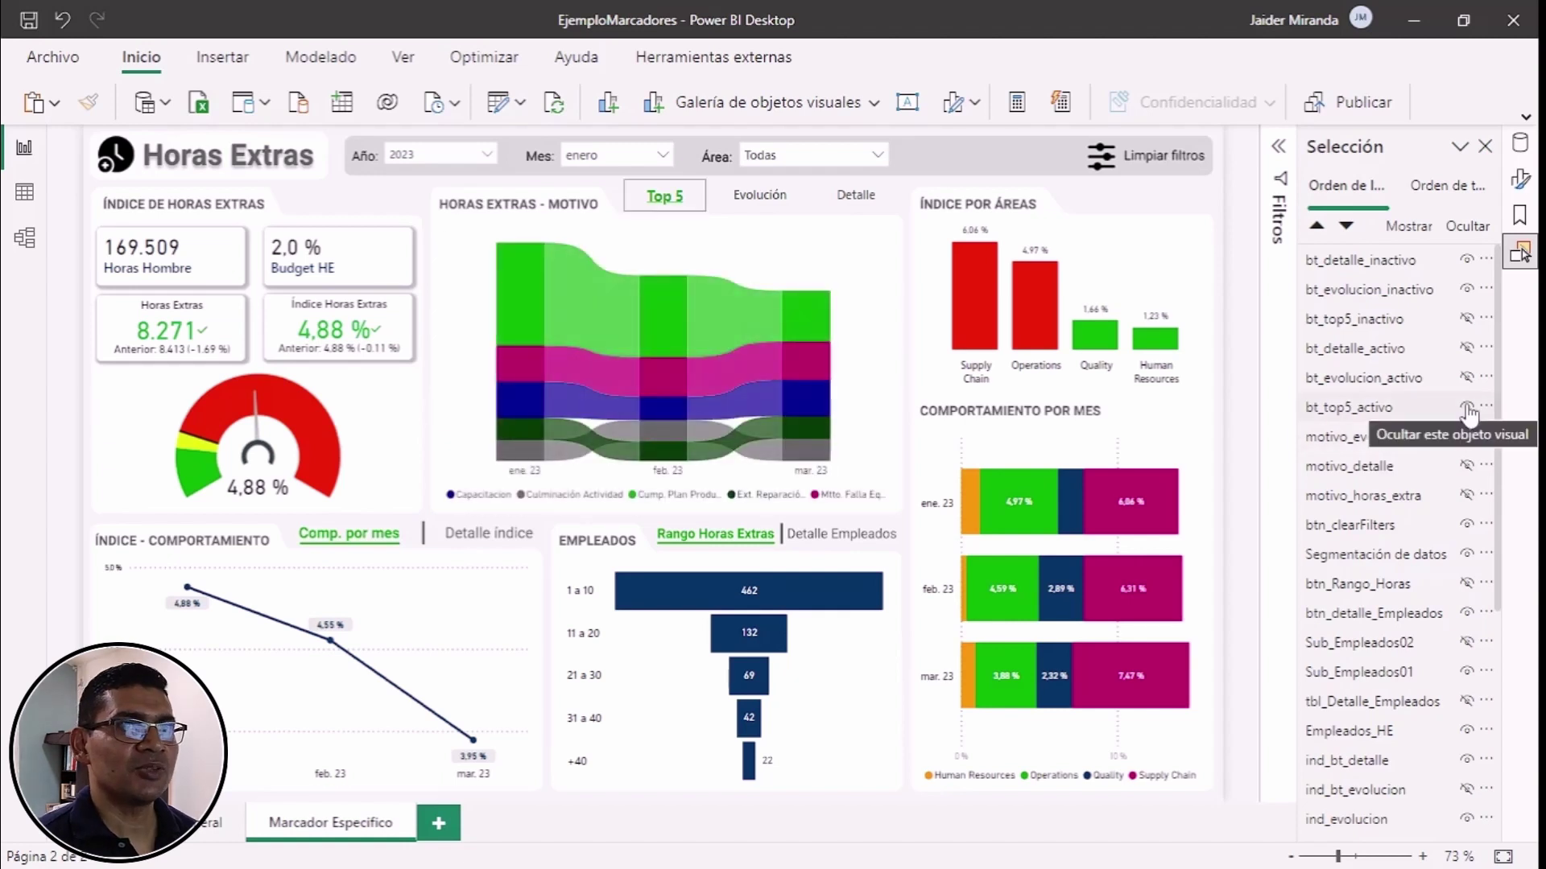
left_click(1466, 407)
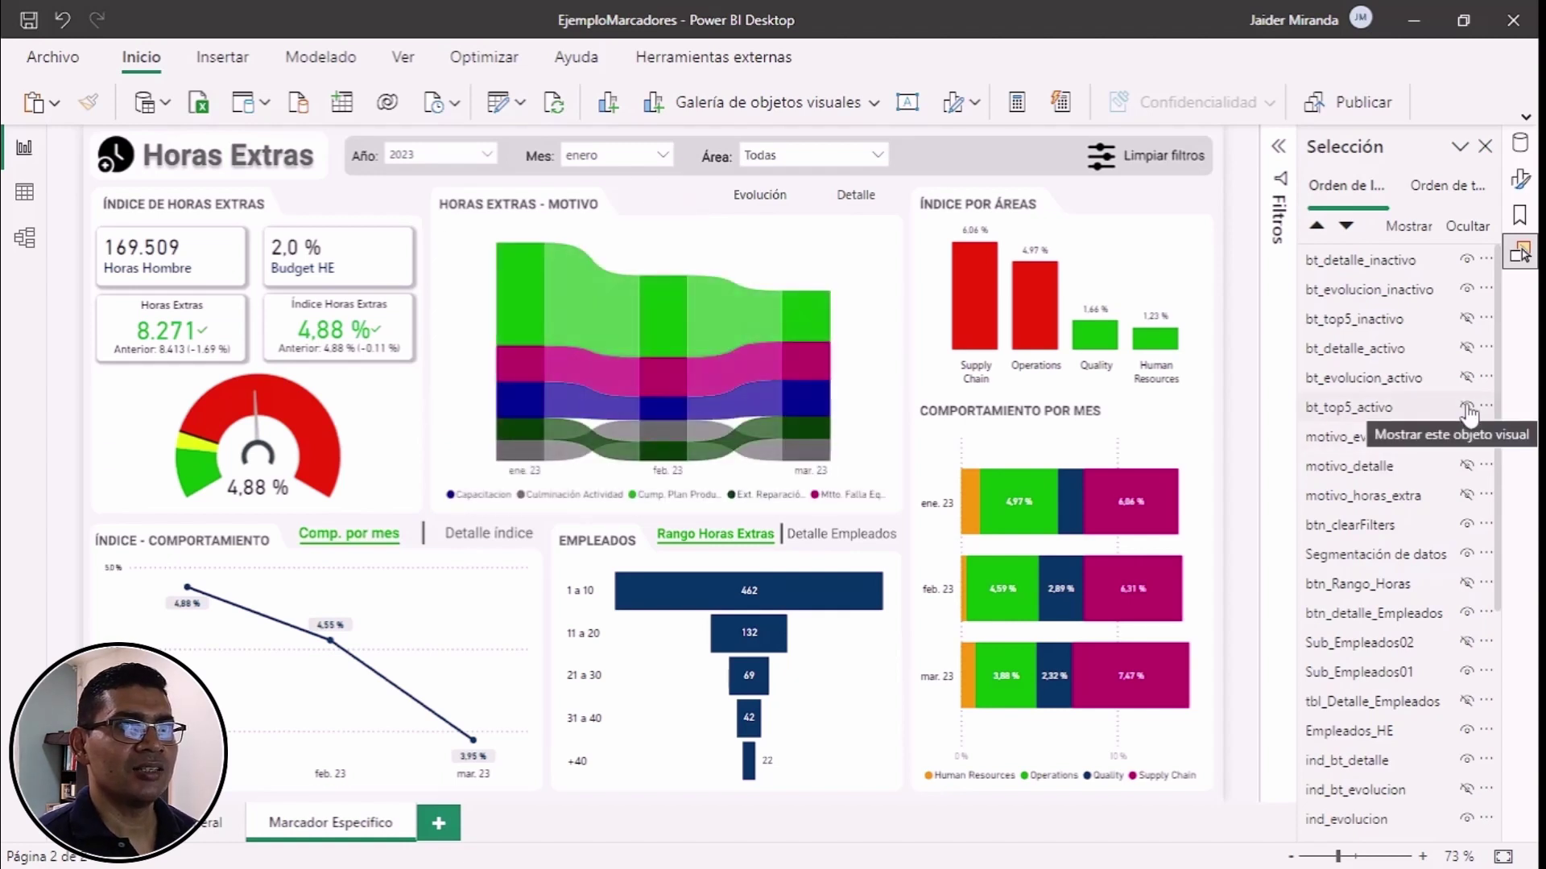
left_click(1467, 319)
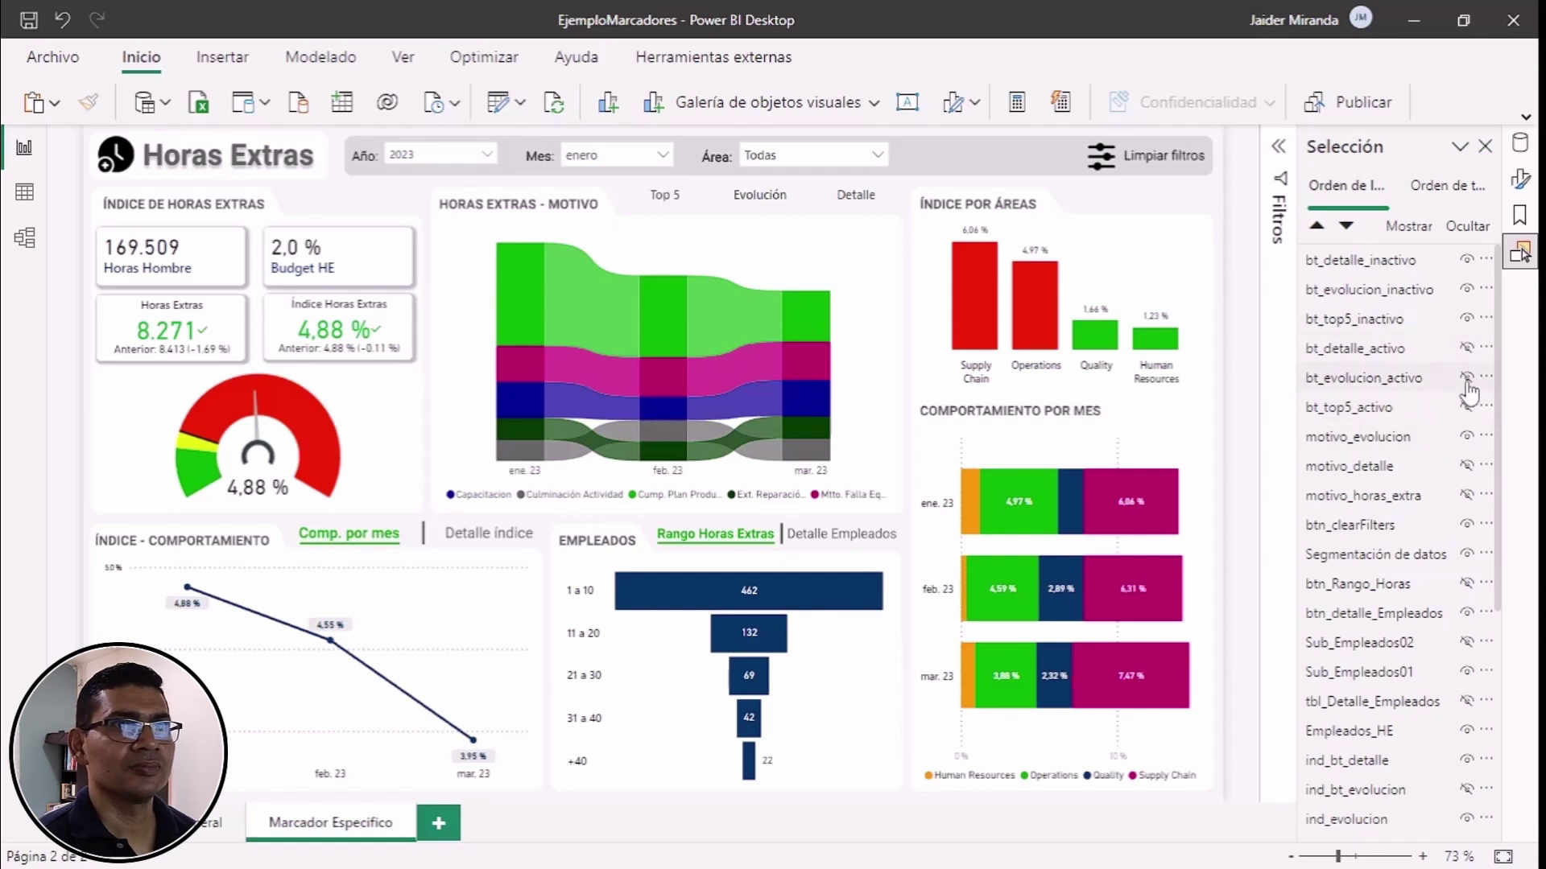
left_click(1467, 378)
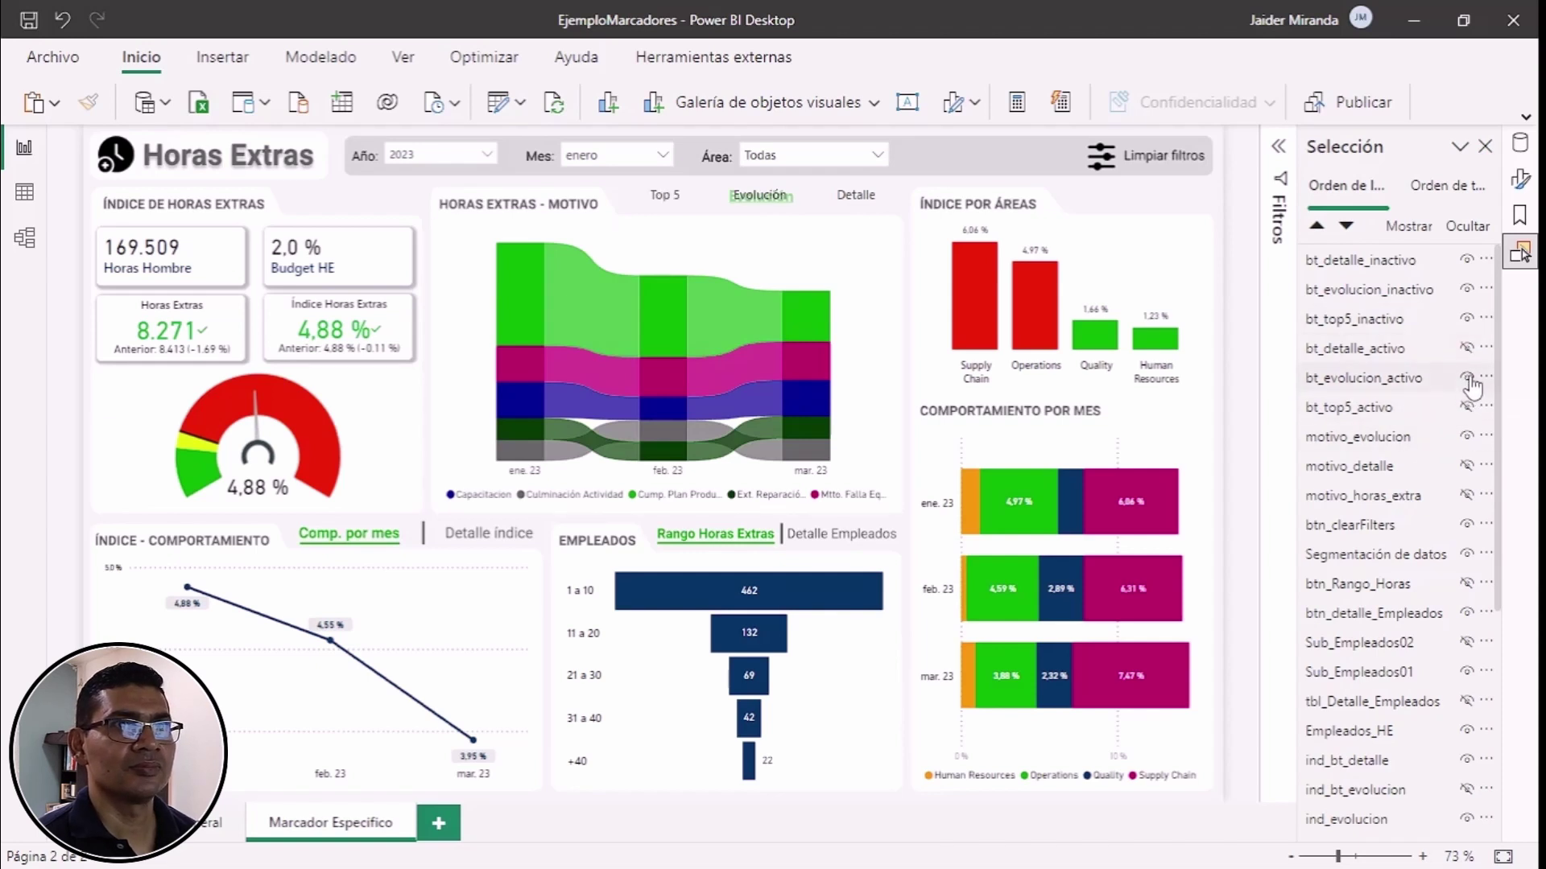
left_click(1467, 289)
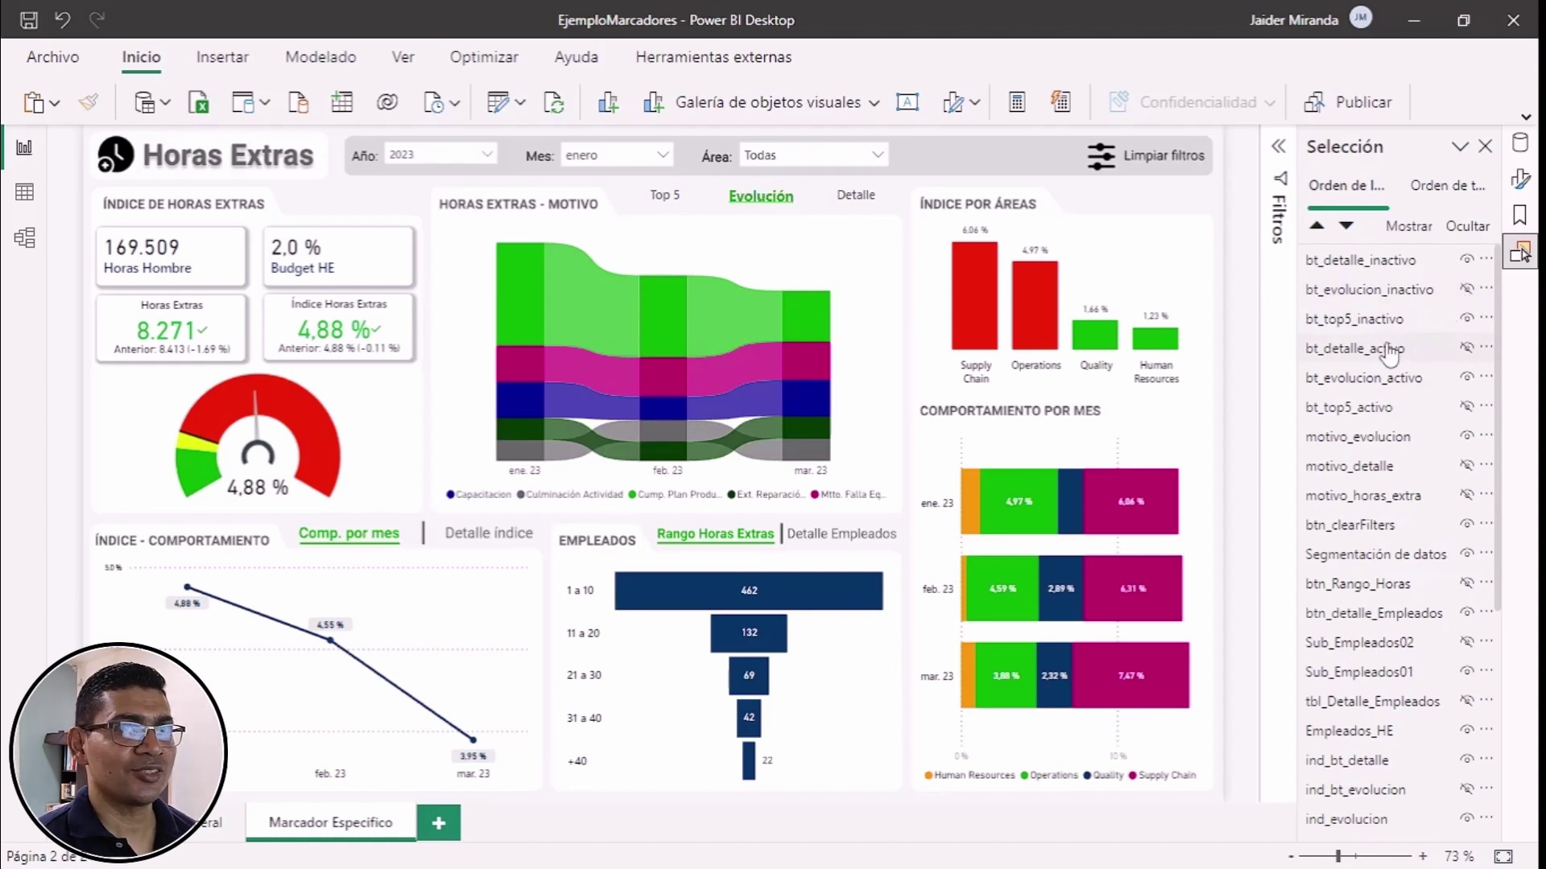
Step: Select all objects from bt_detalle_inactivo through motivo_horas_extra and add a bookmark of this view named Evolutivo II
left_click(1362, 266)
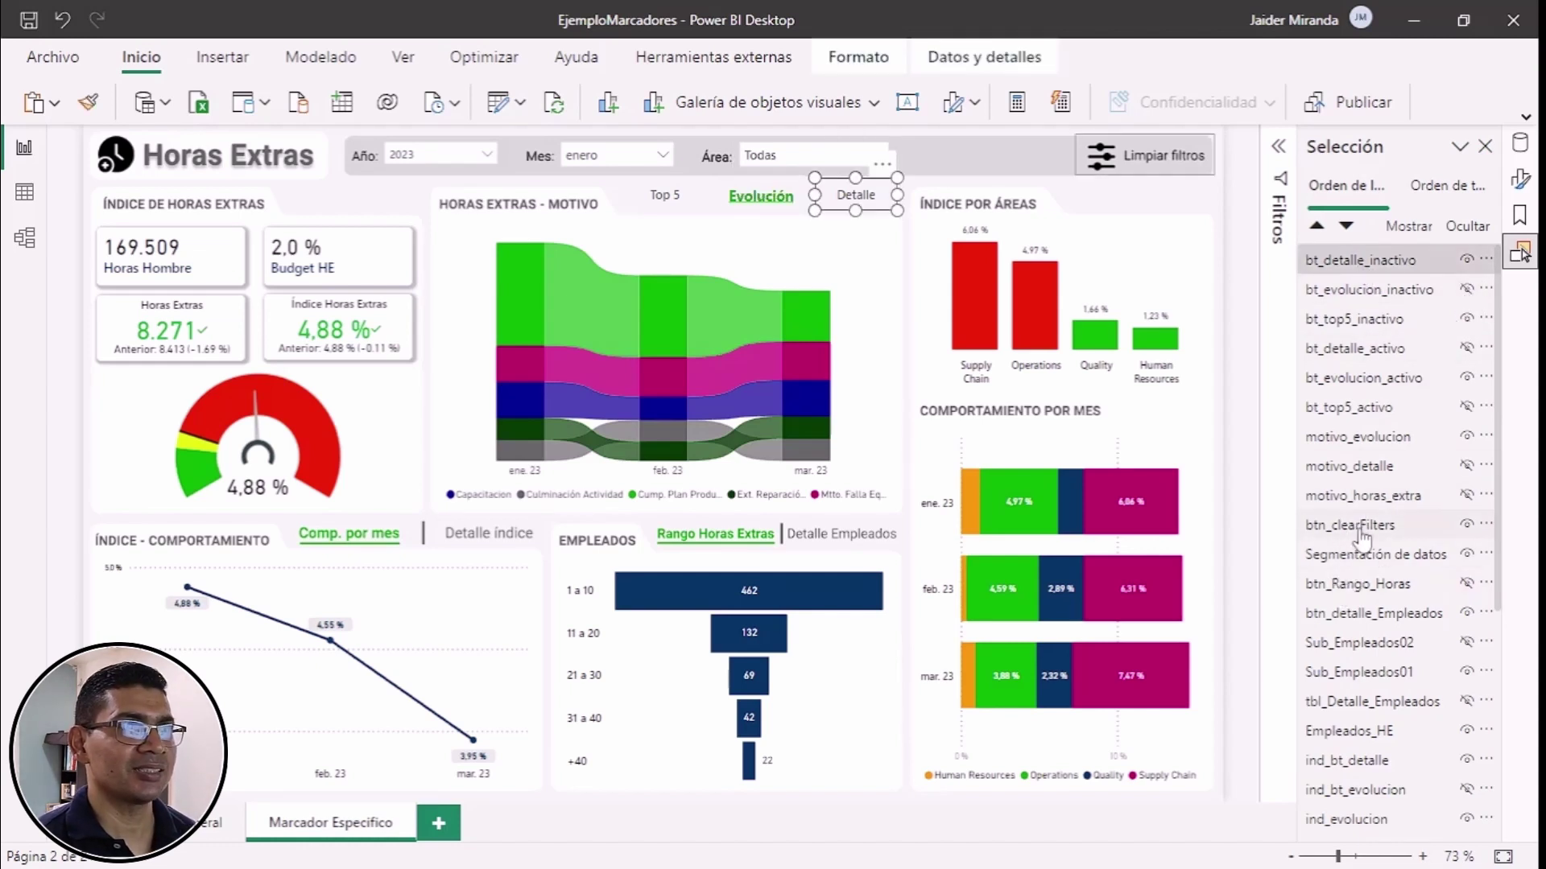
left_click(1346, 499, "shift")
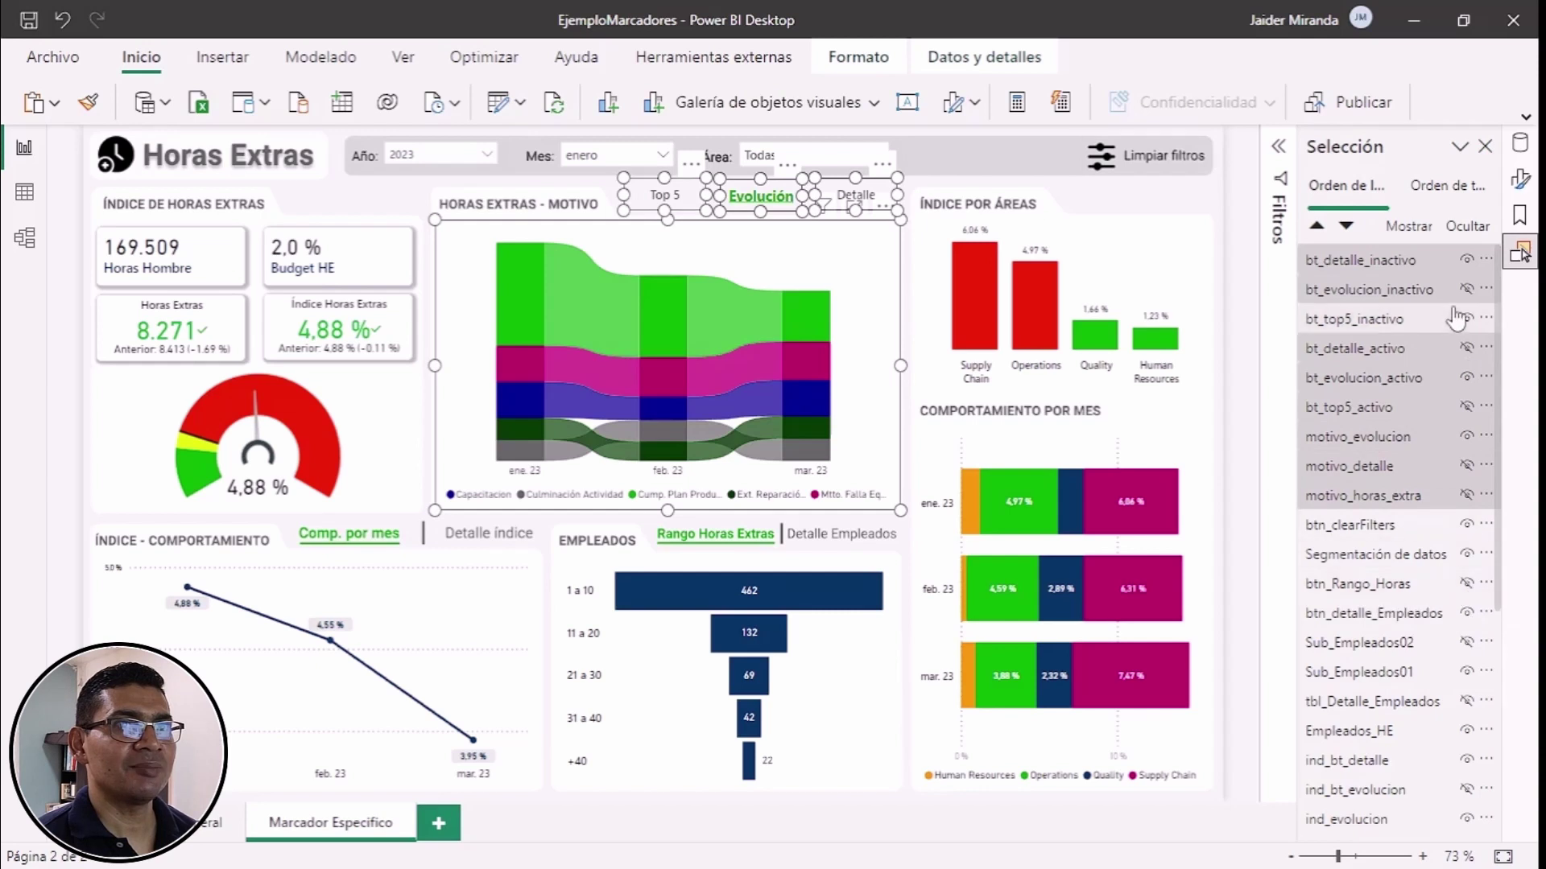
left_click(1520, 217)
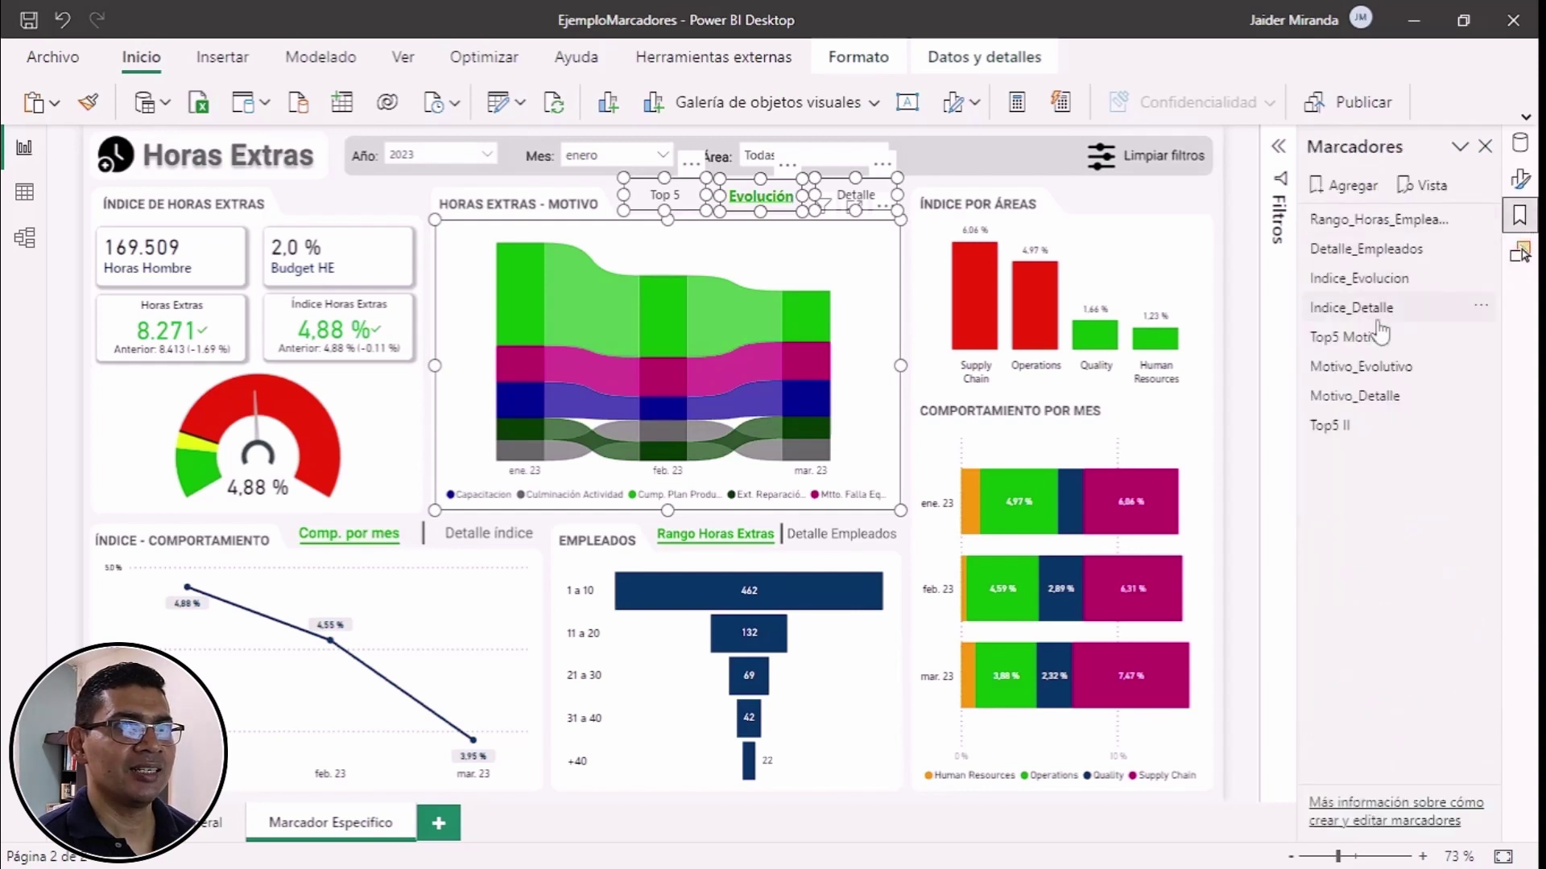
left_click(1338, 186)
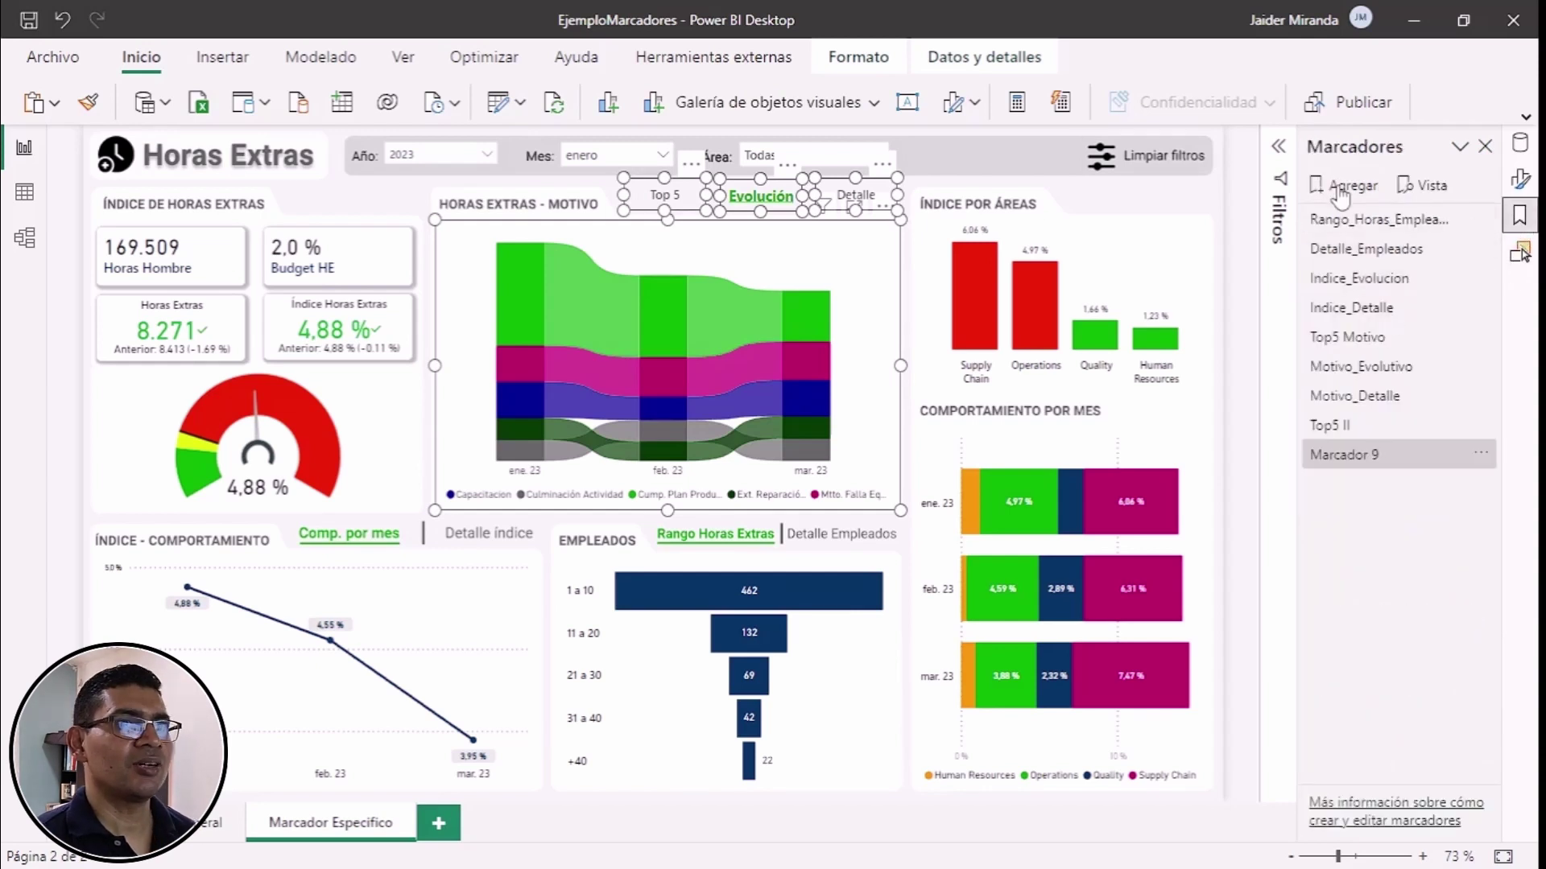
double_click(1403, 455)
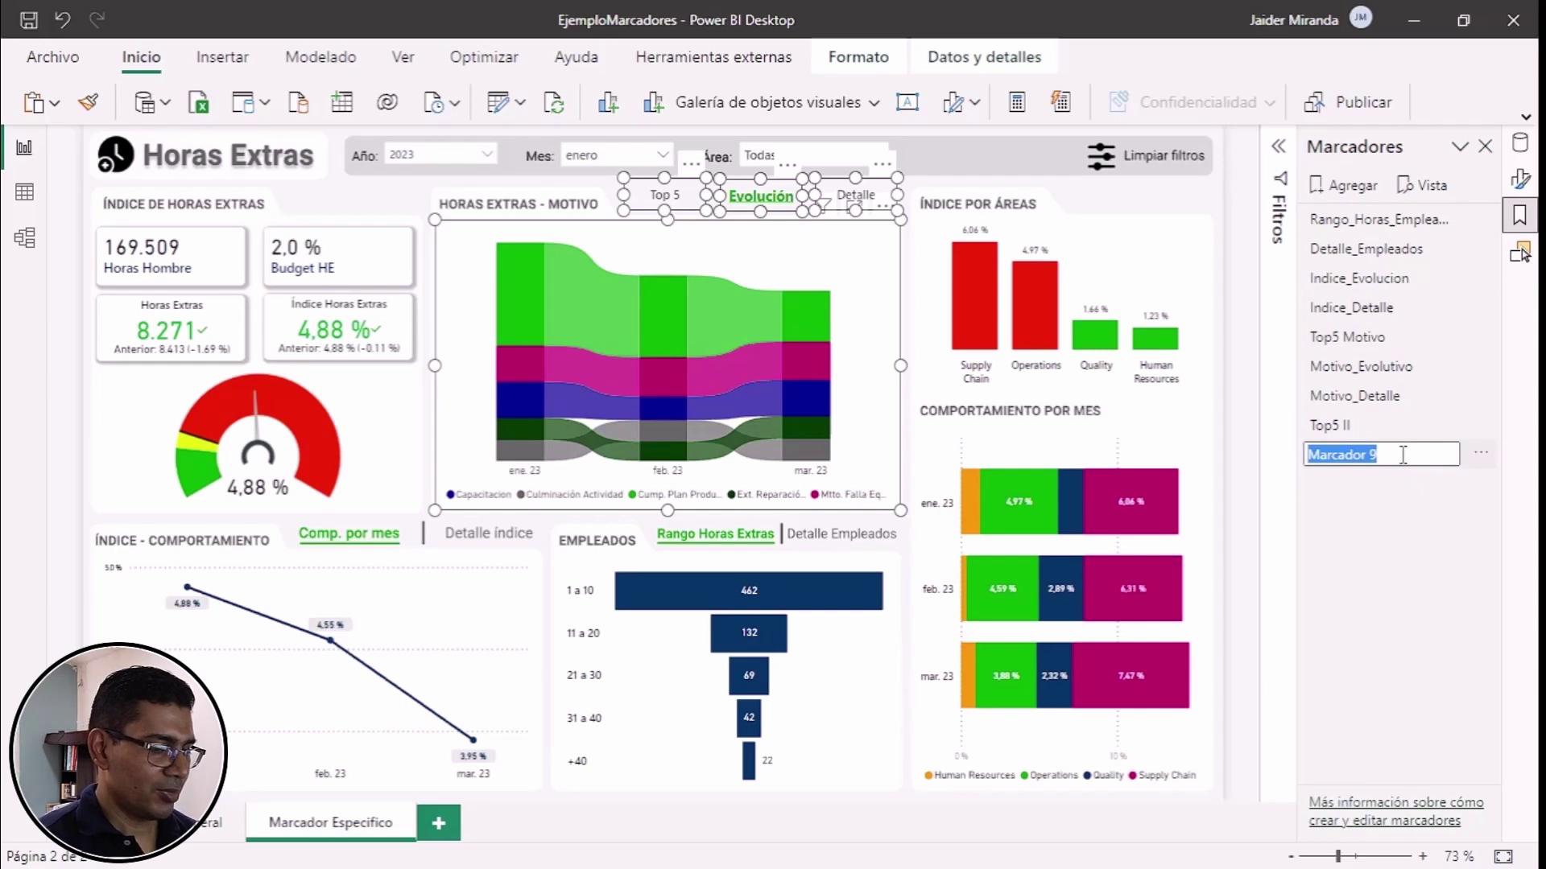
type("Evoluti")
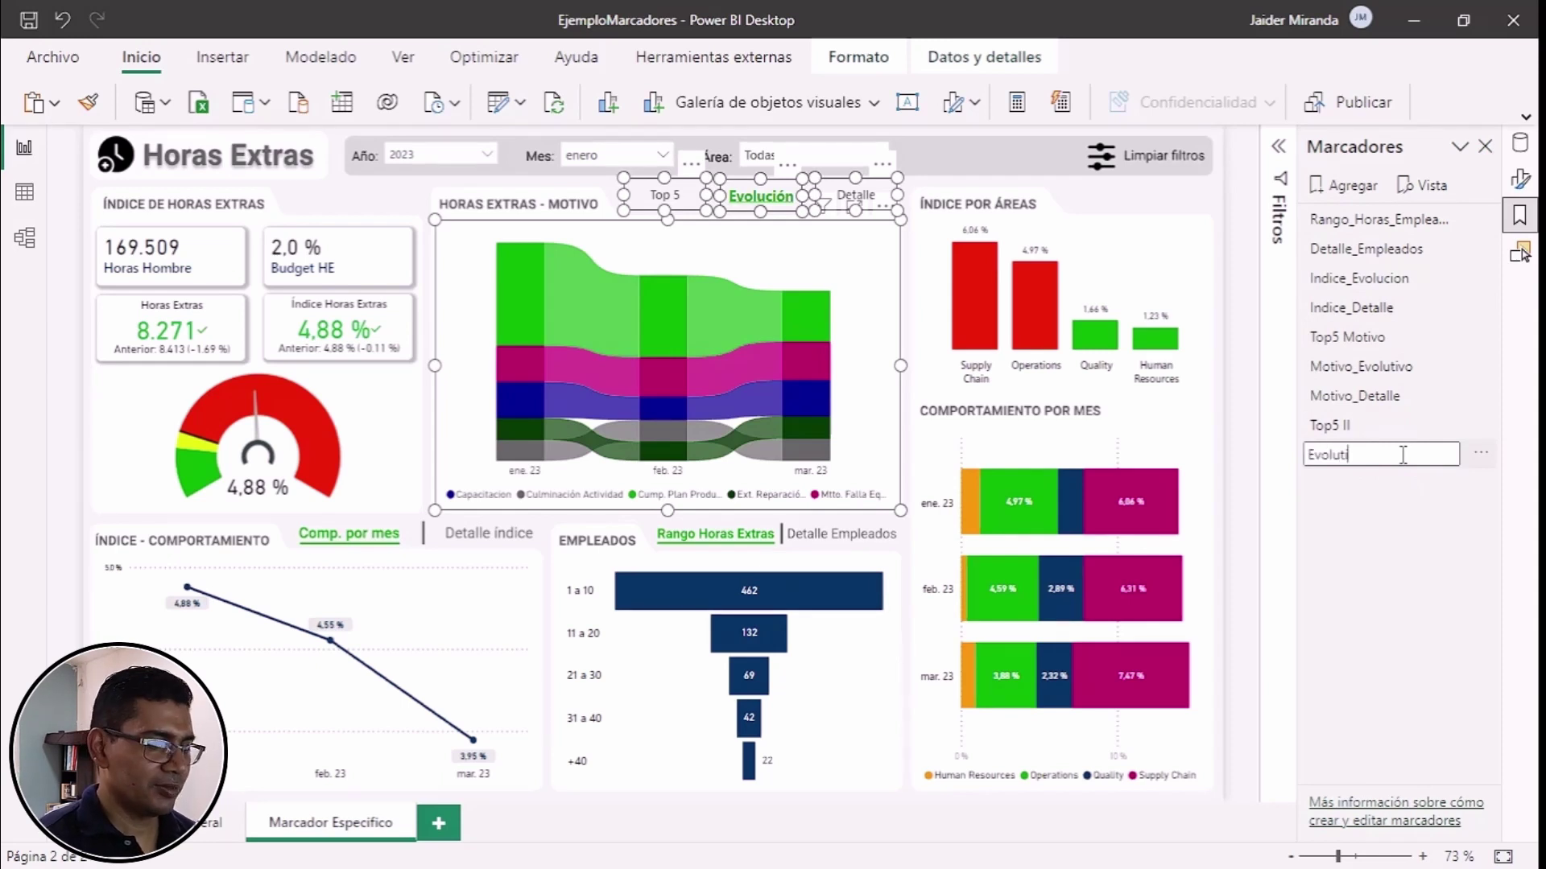
type("vo II")
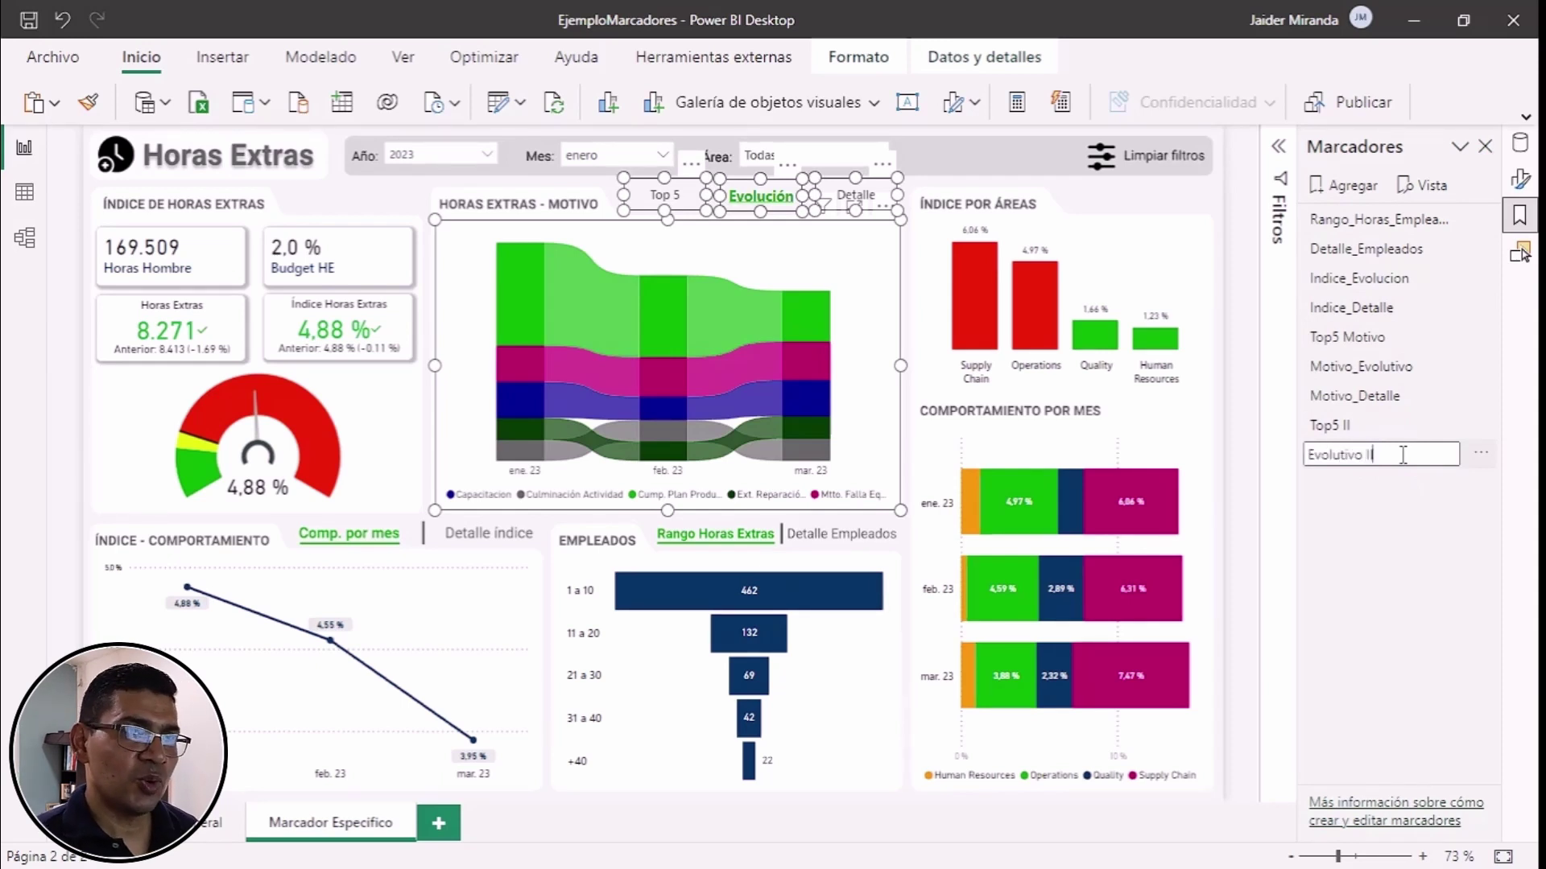
key("Return")
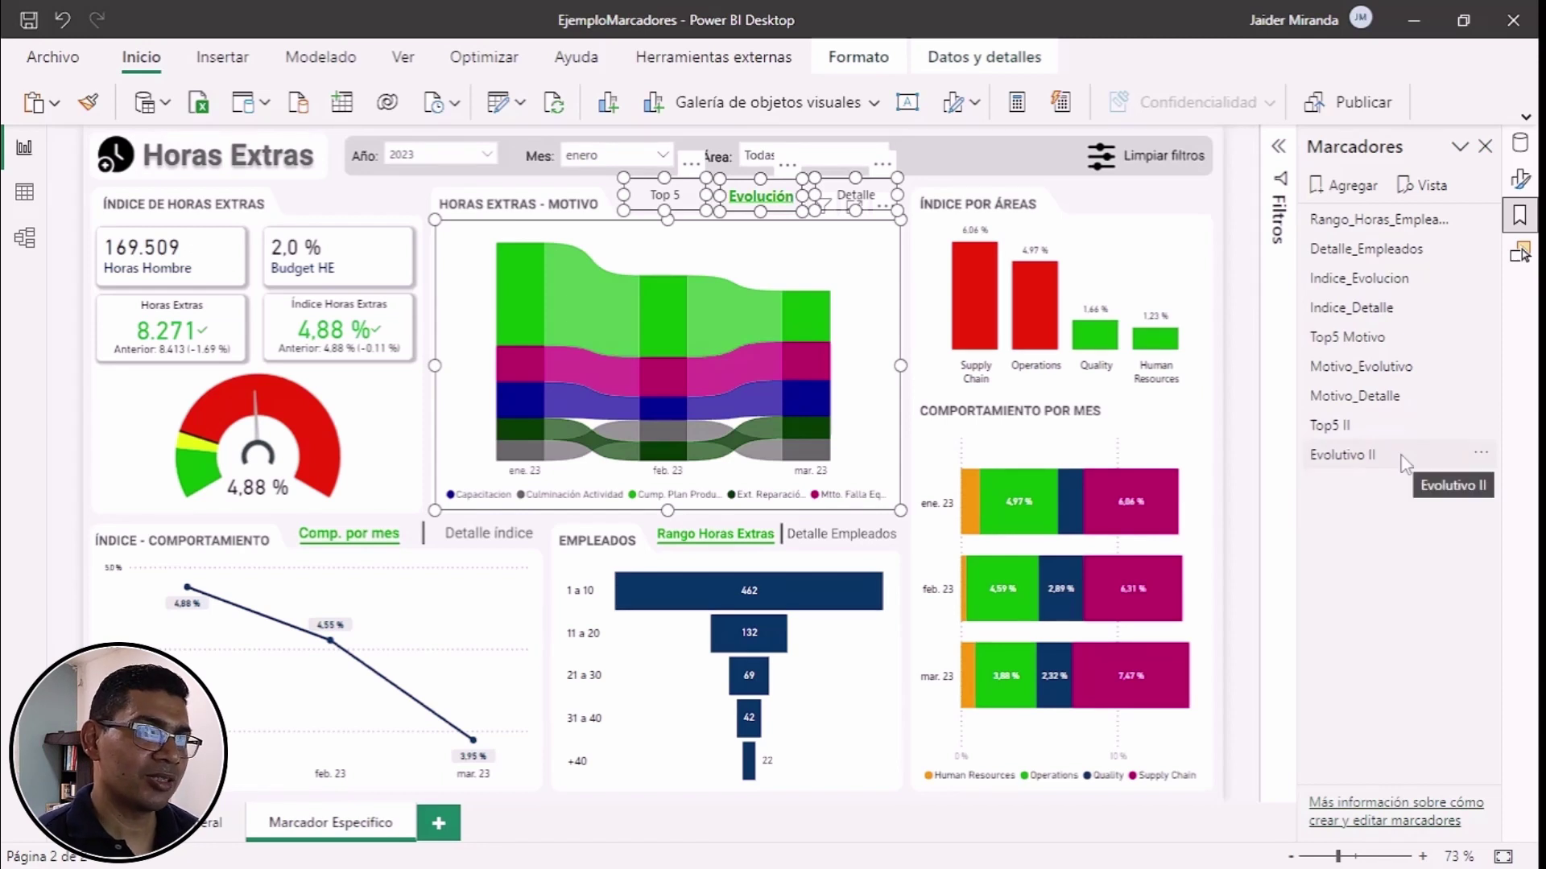
Step: Turn off Datos for the Evolutivo II bookmark, limit it to Objetos visuales seleccionados, and deselect the visuals
left_click(1484, 455)
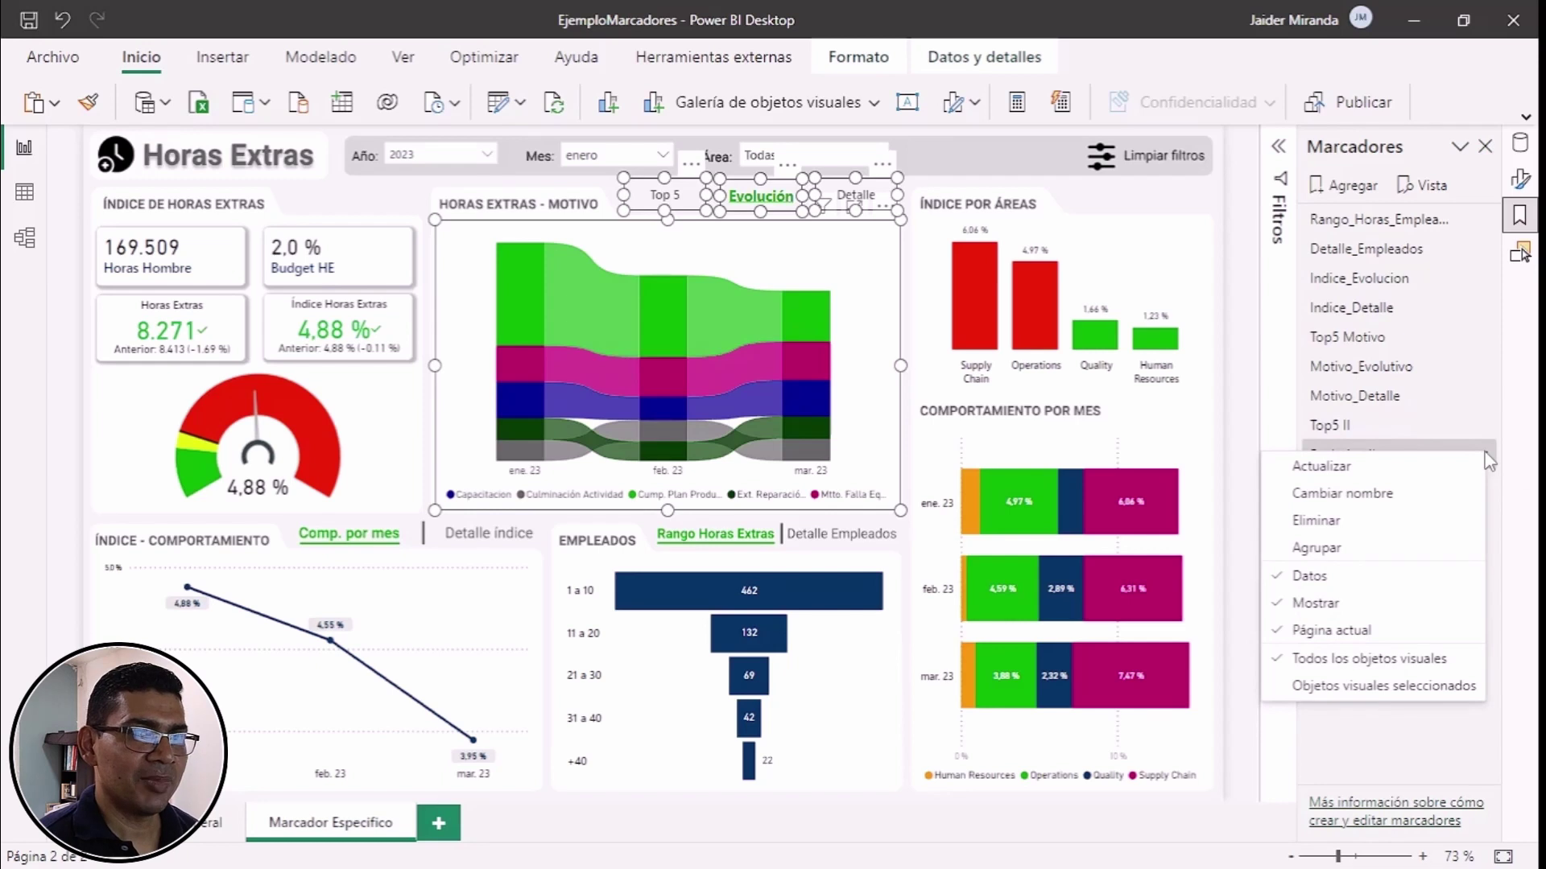
left_click(1310, 576)
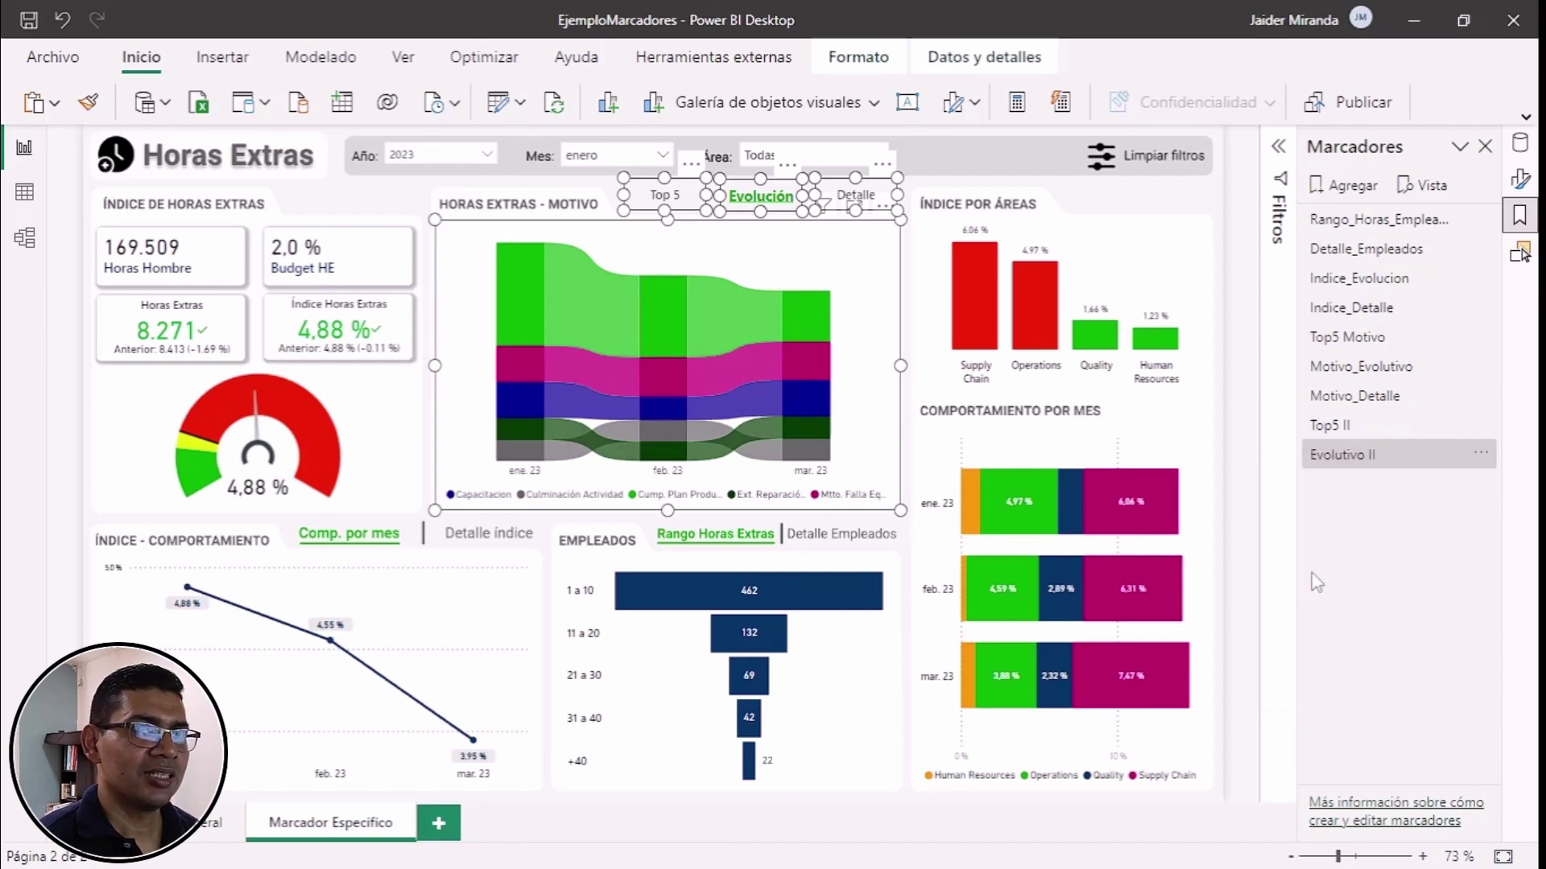
left_click(1483, 456)
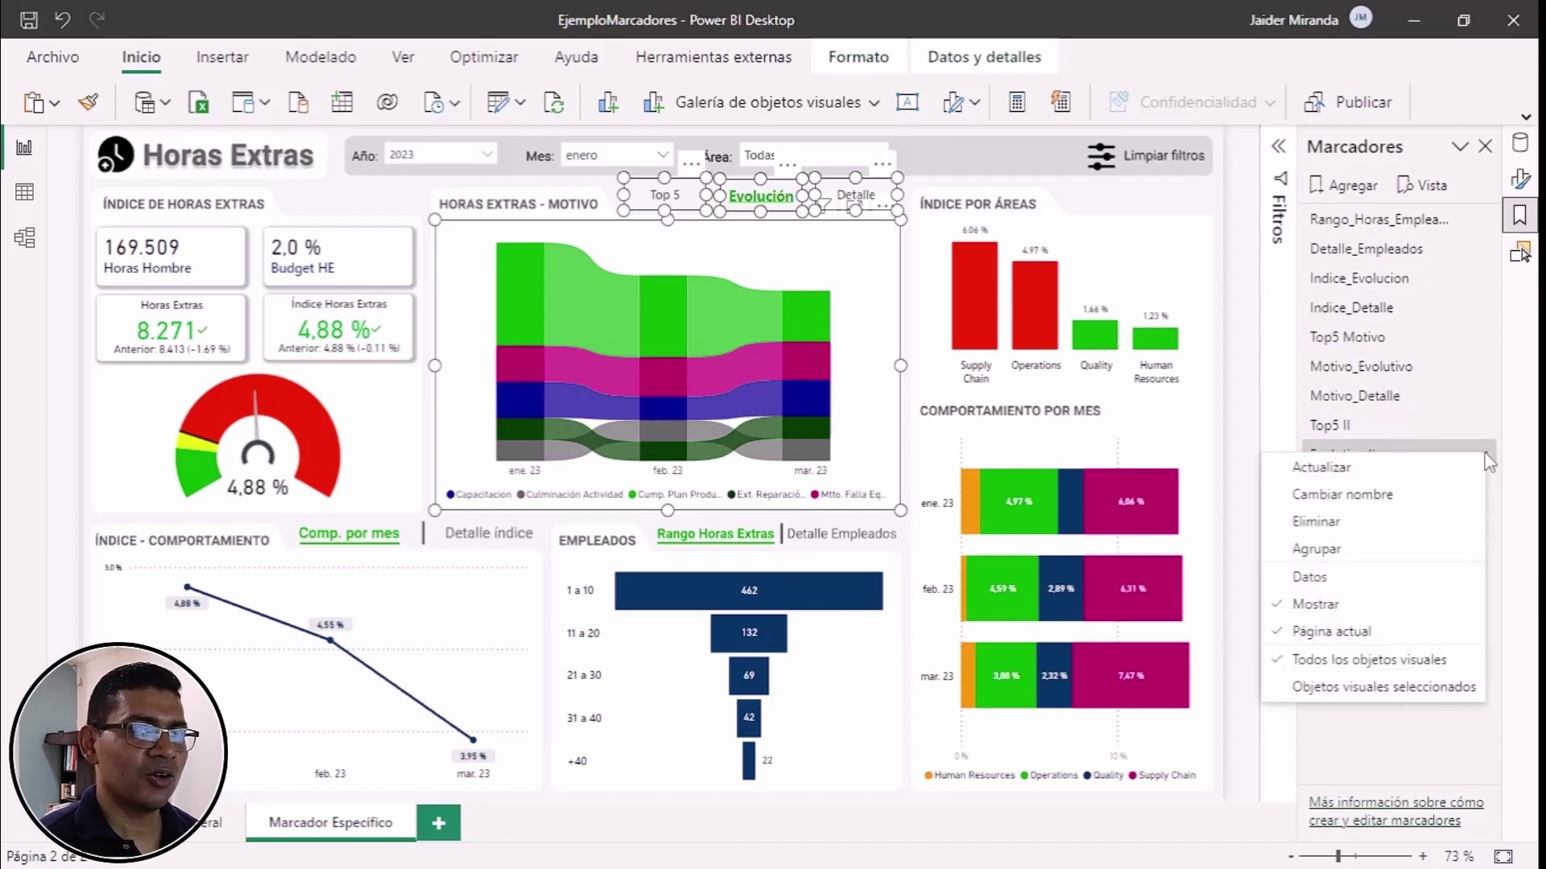
left_click(1324, 688)
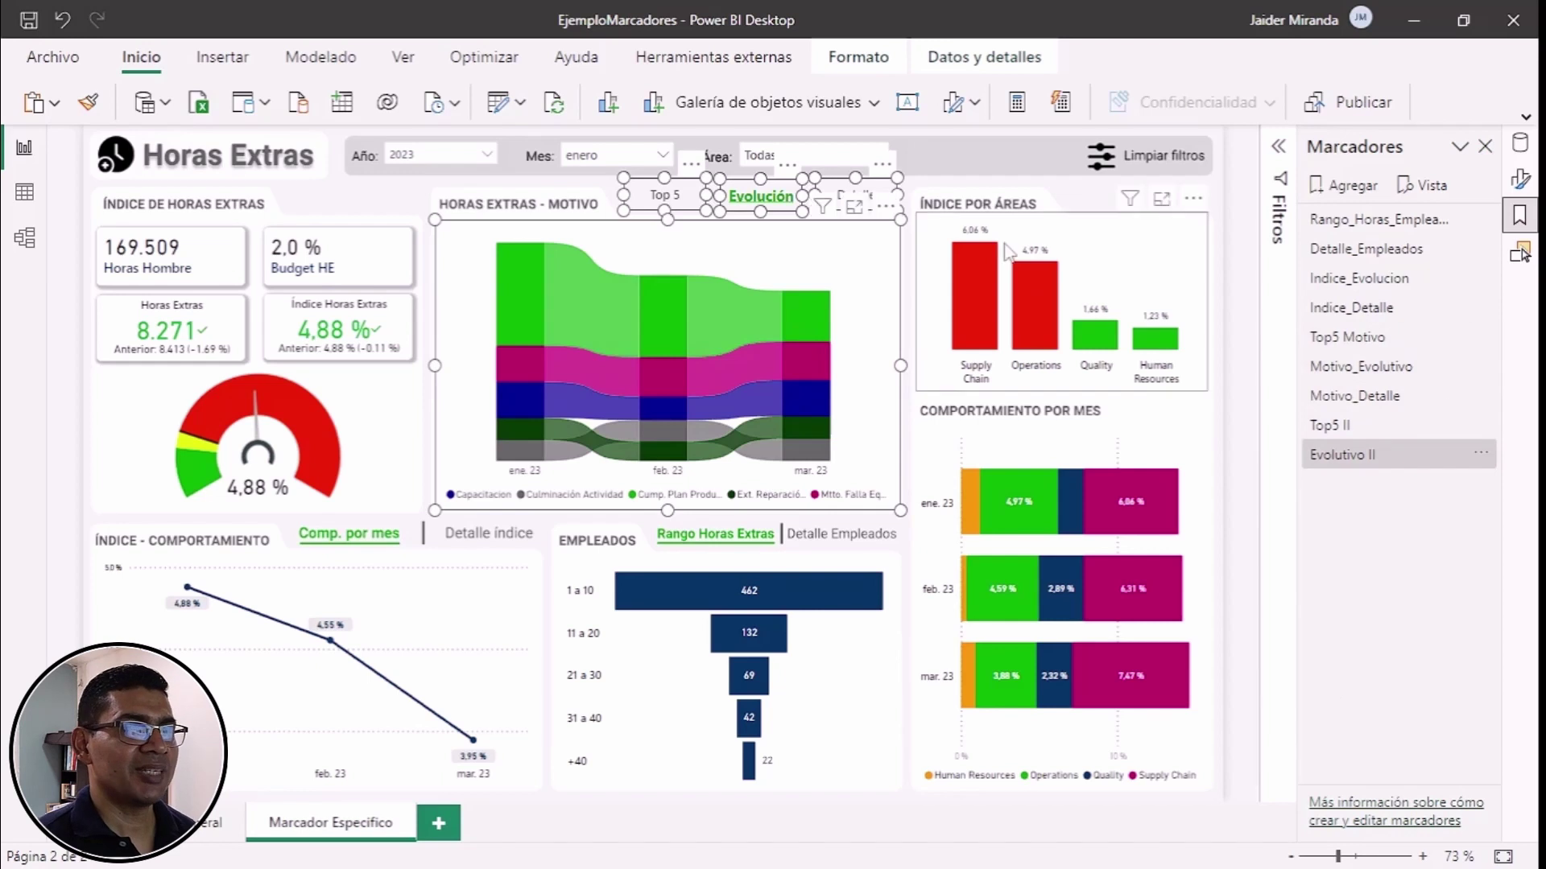
left_click(1042, 170)
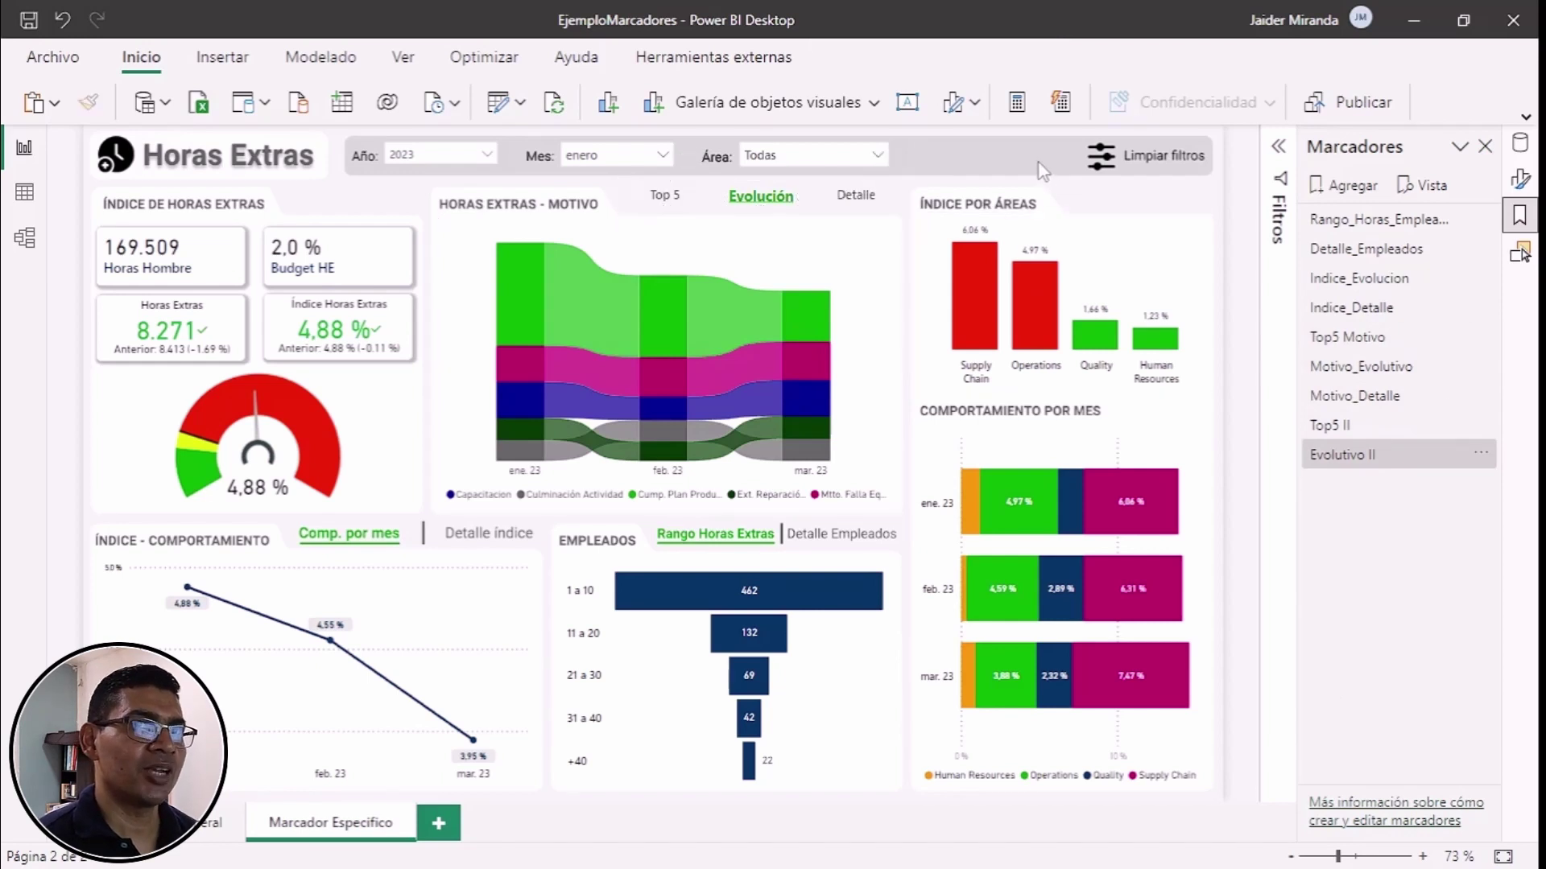
Step: Hide motivo_evolucion, bt_evolucion_activo and bt_detalle_inactivo, and show motivo_detalle, bt_evolucion_inactivo and bt_detalle_activo
left_click(1521, 255)
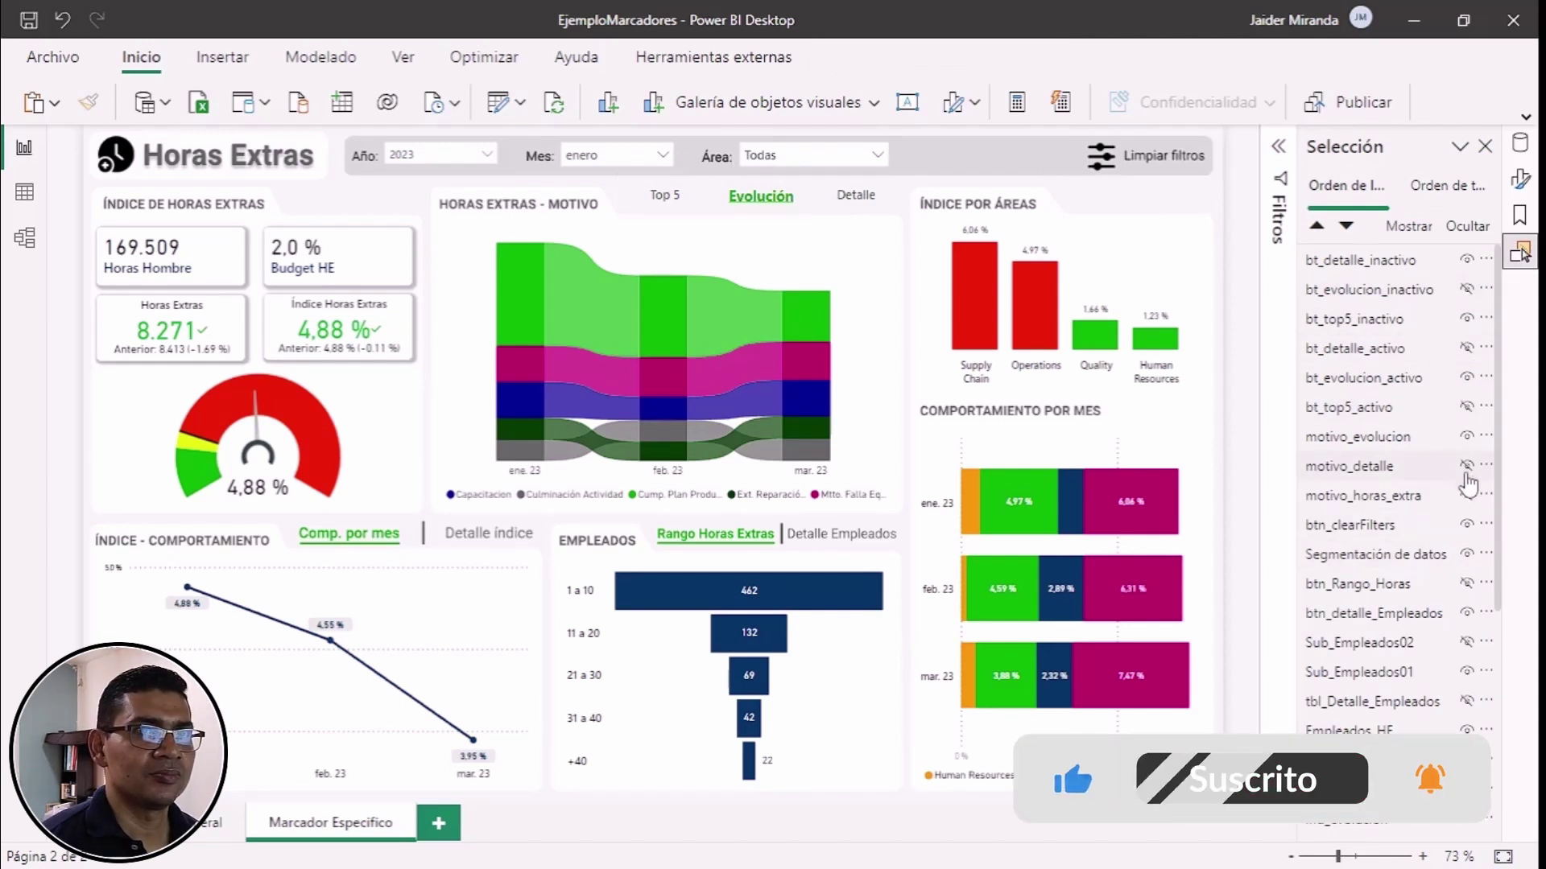
left_click(1466, 465)
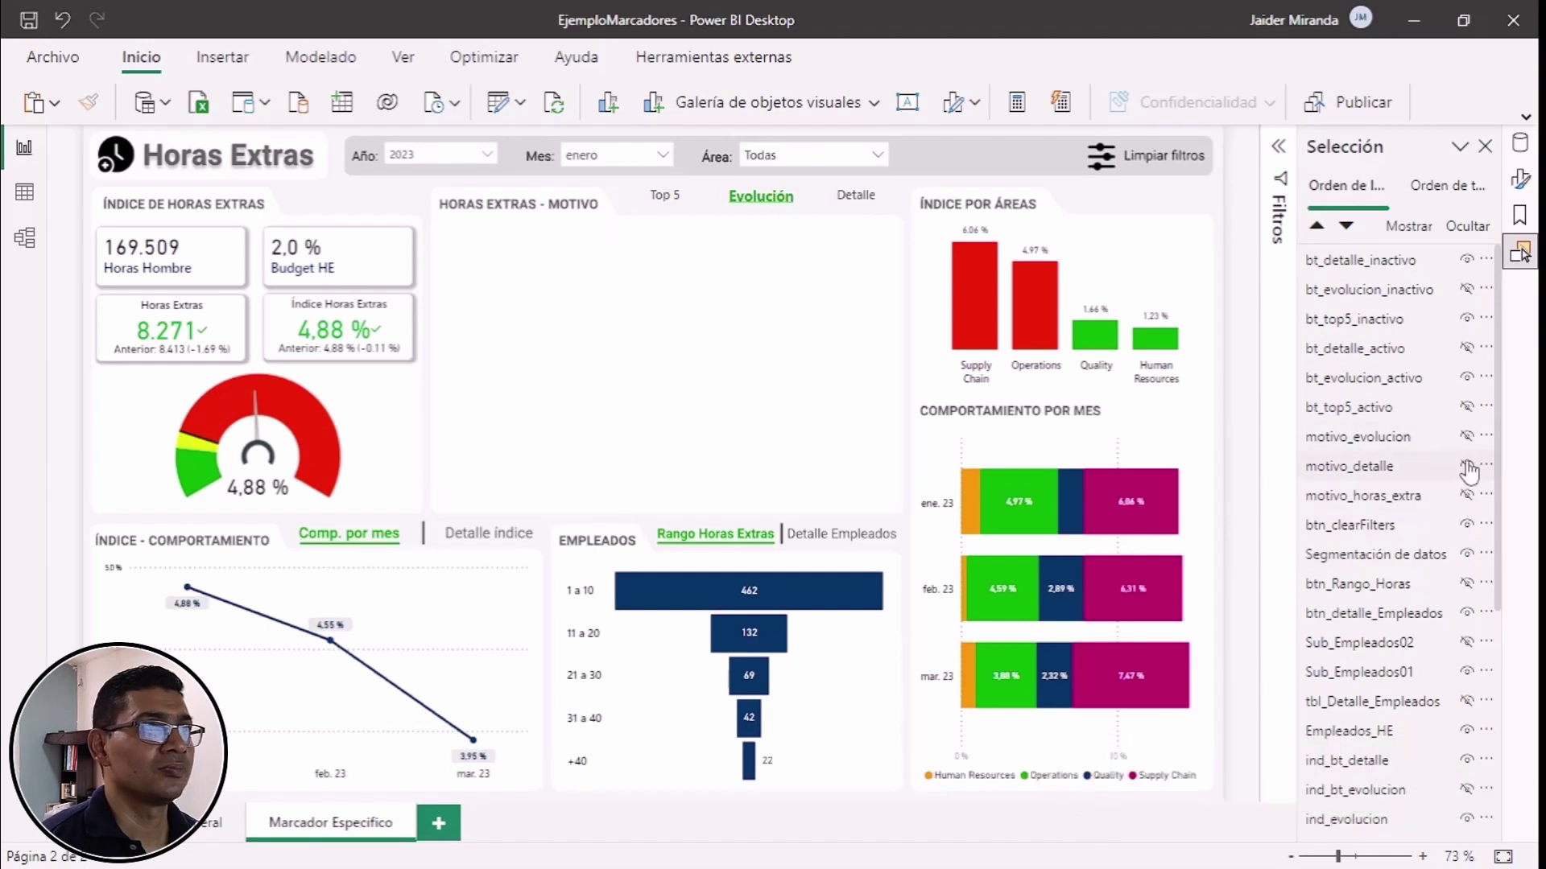
left_click(1467, 436)
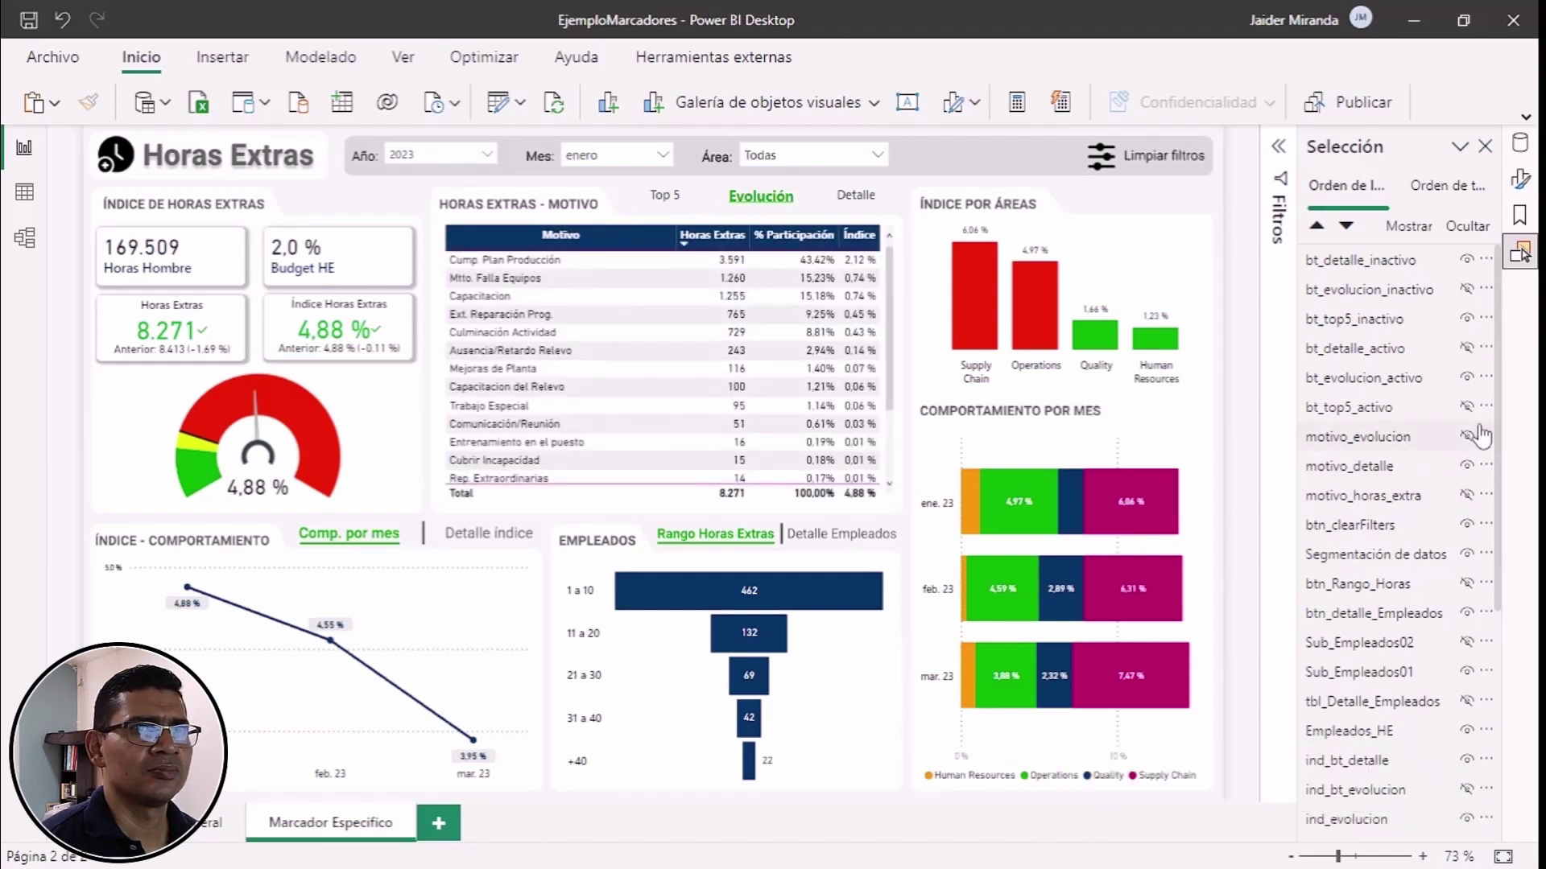
left_click(1466, 376)
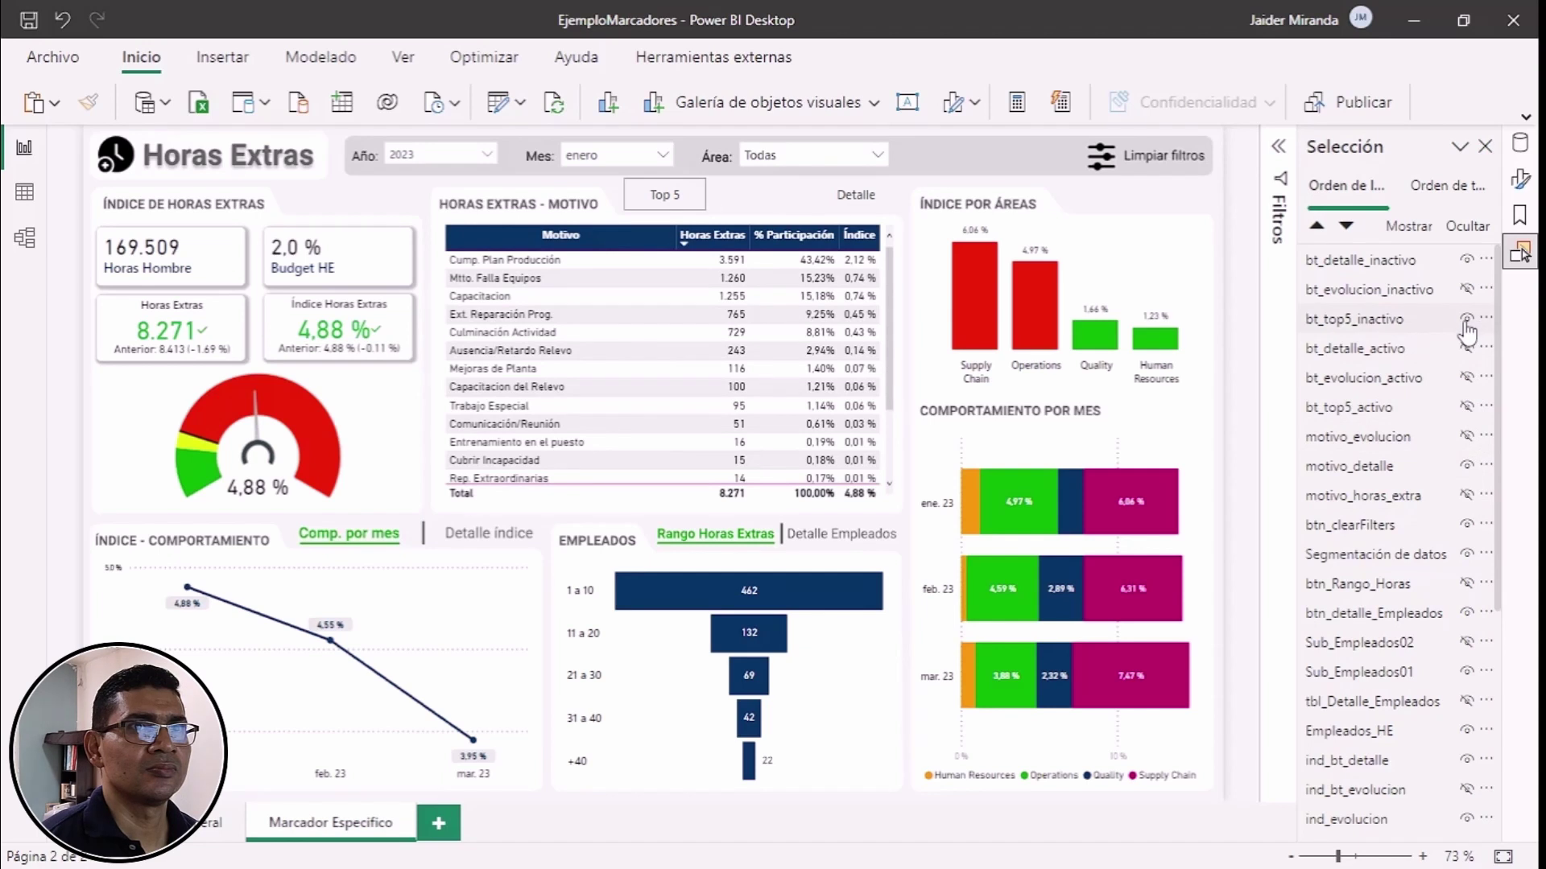
left_click(1466, 289)
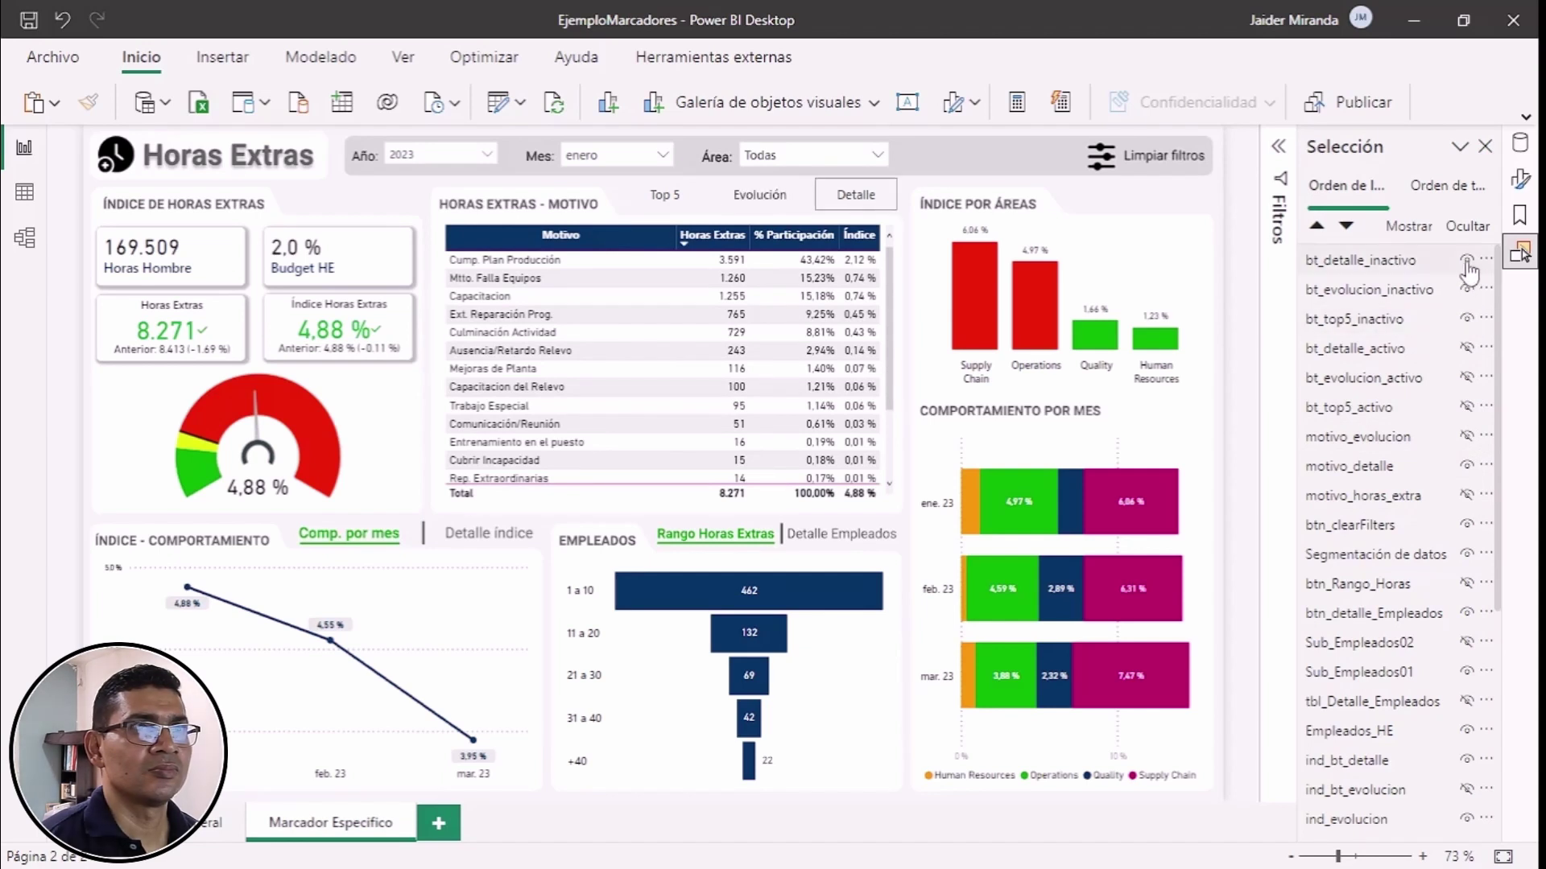
left_click(1467, 259)
left_click(1467, 348)
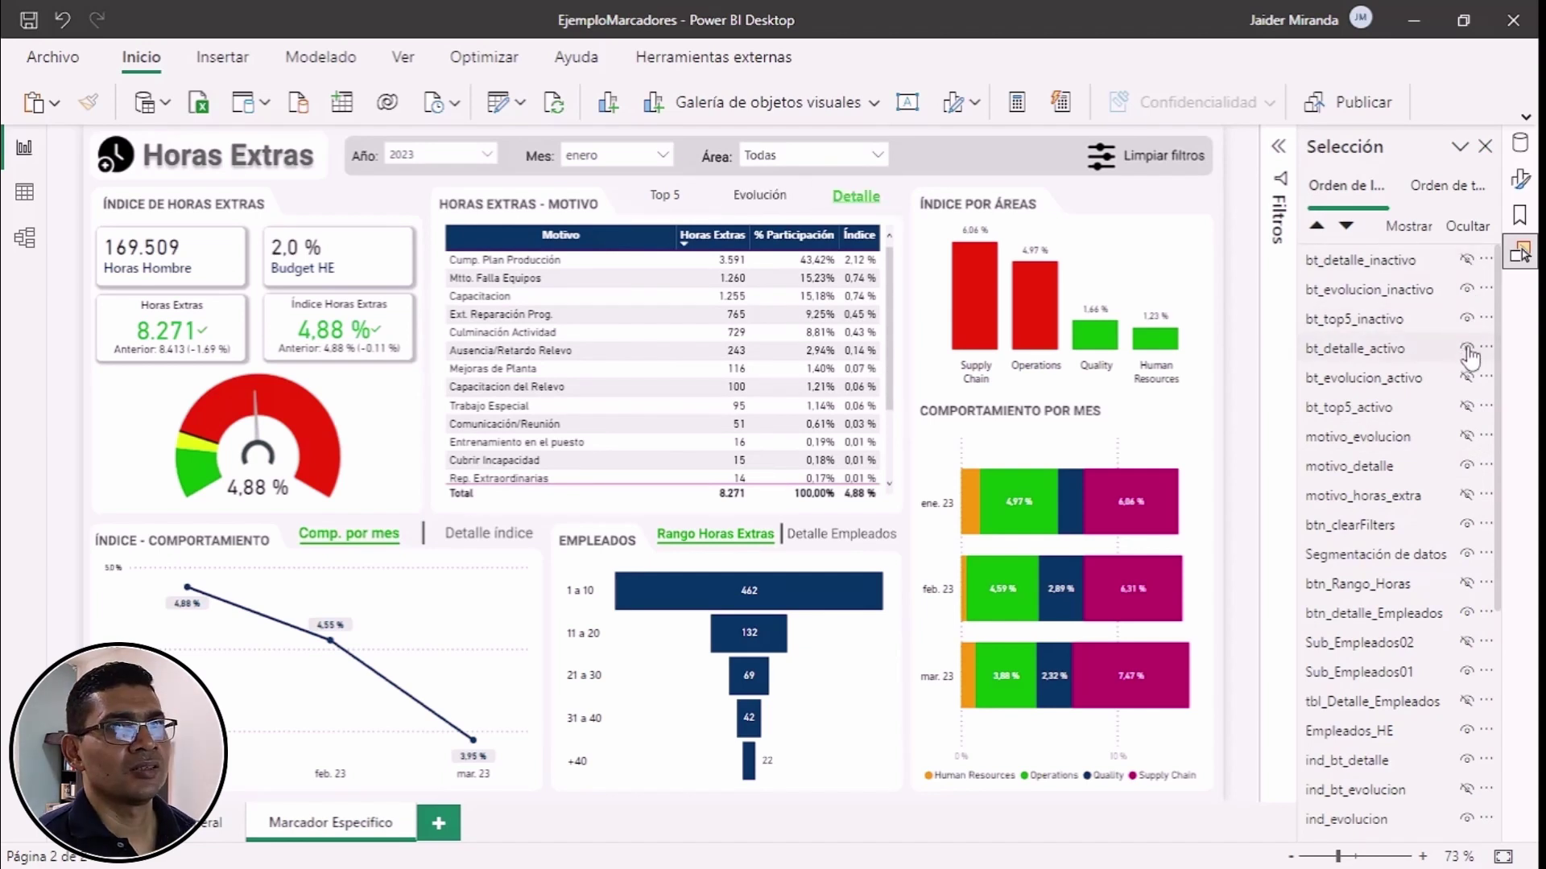
Step: Select the objects from bt_detalle_inactivo through motivo_horas_extra and add a bookmark of the detail view named Detalle II
left_click(1358, 266)
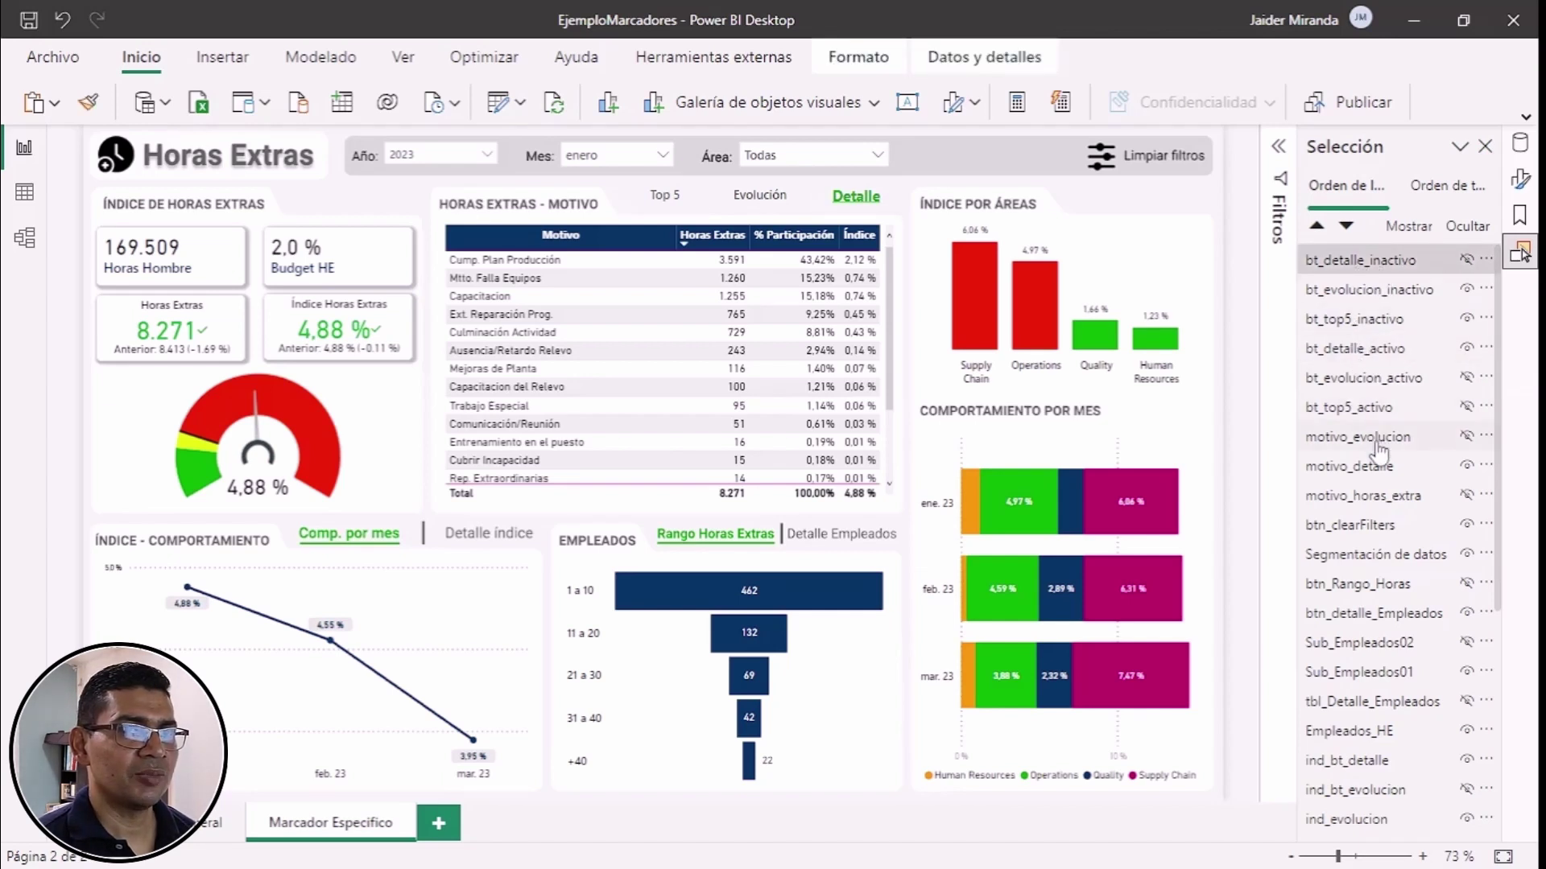
left_click(1354, 504, "shift")
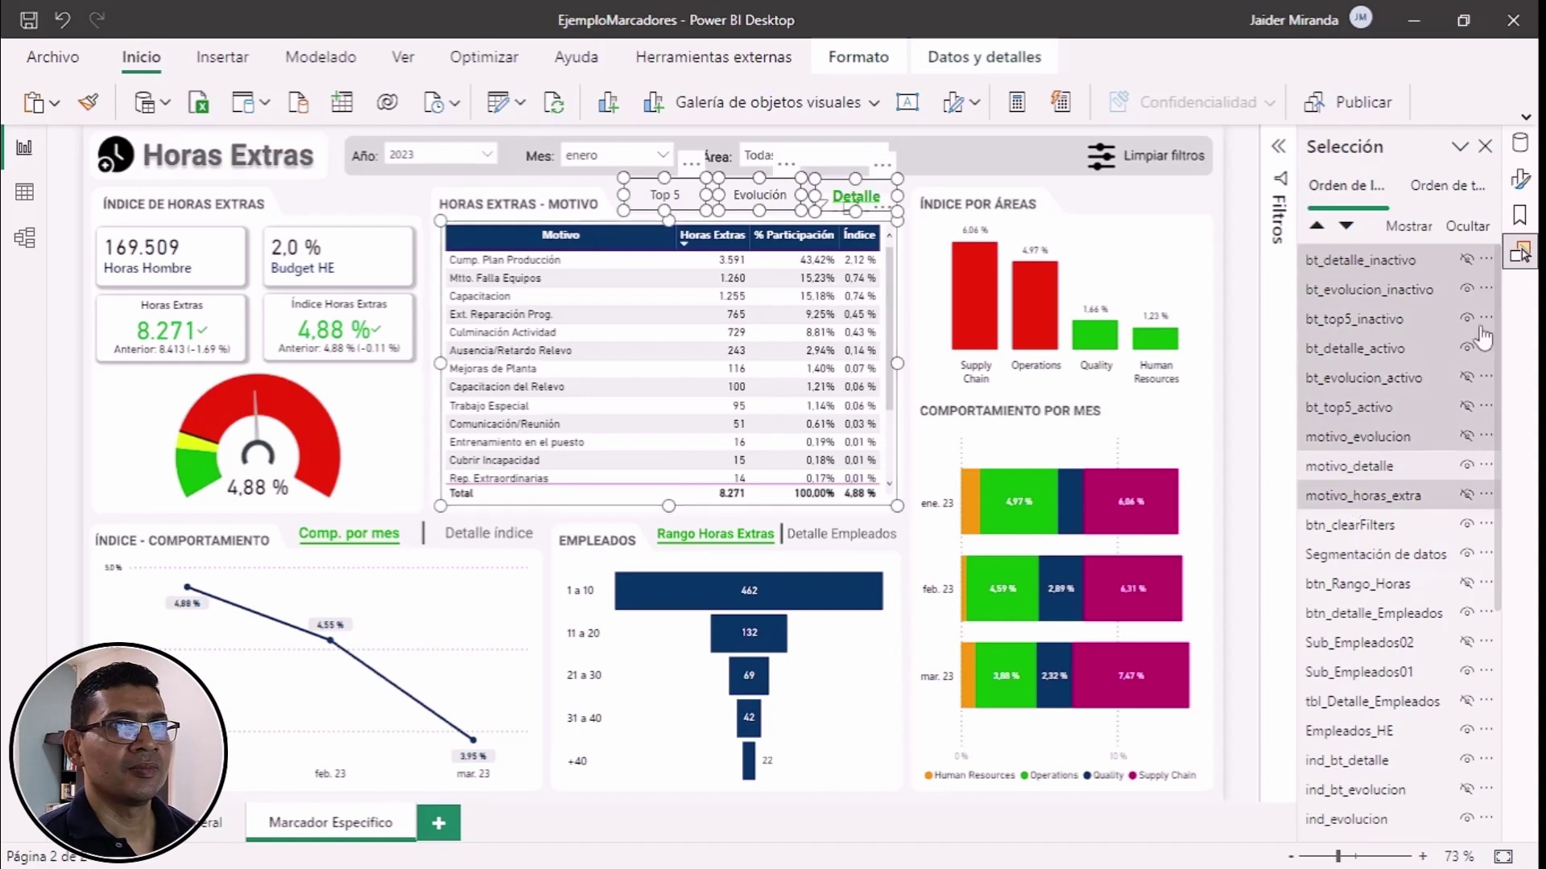
left_click(1519, 215)
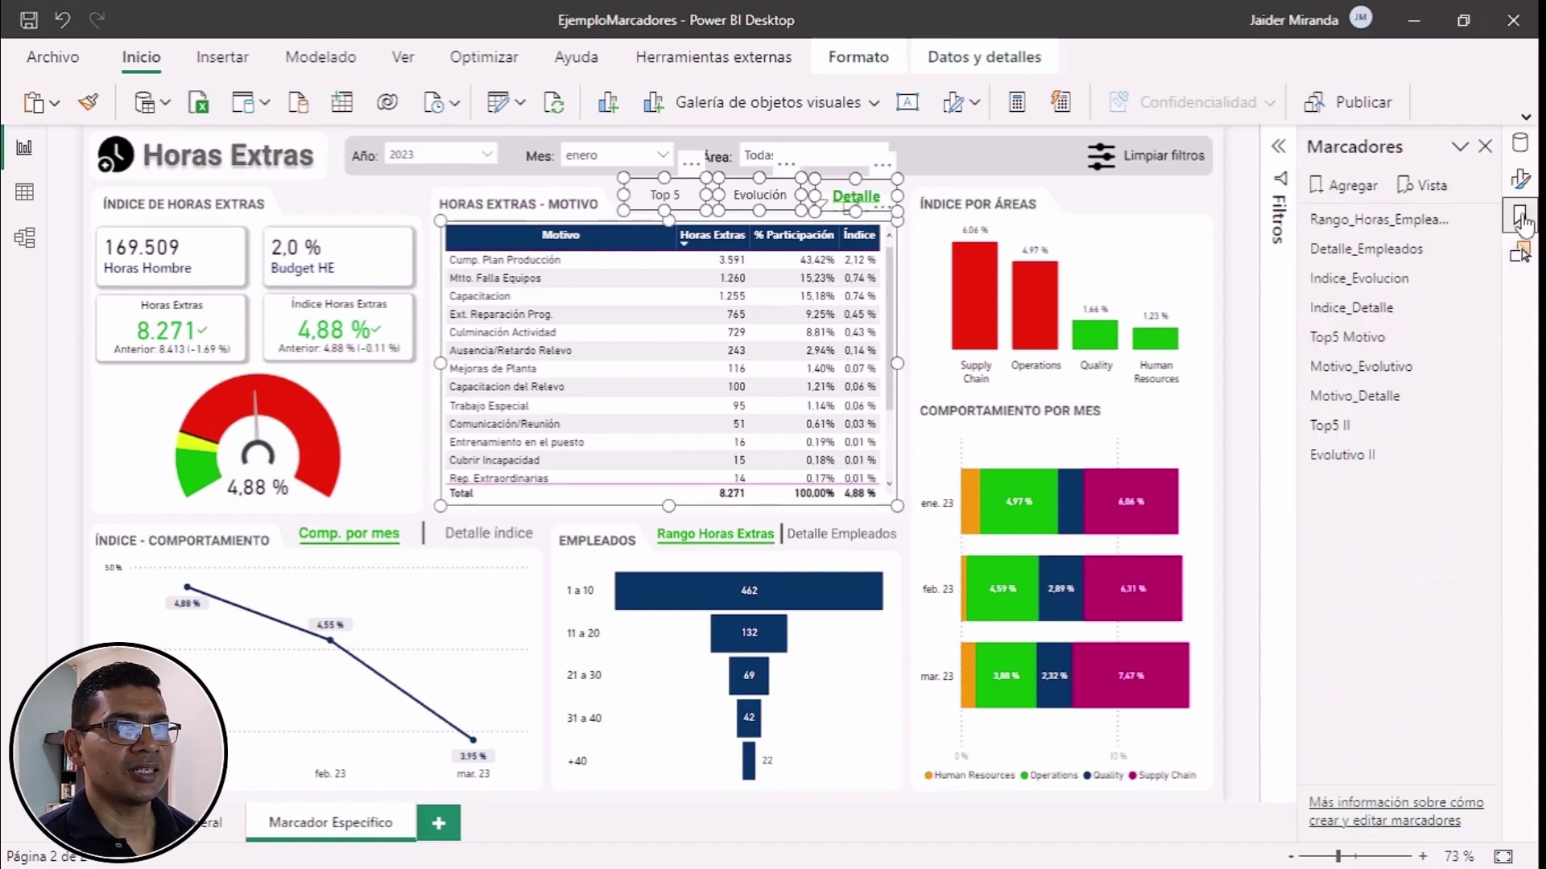
left_click(1349, 186)
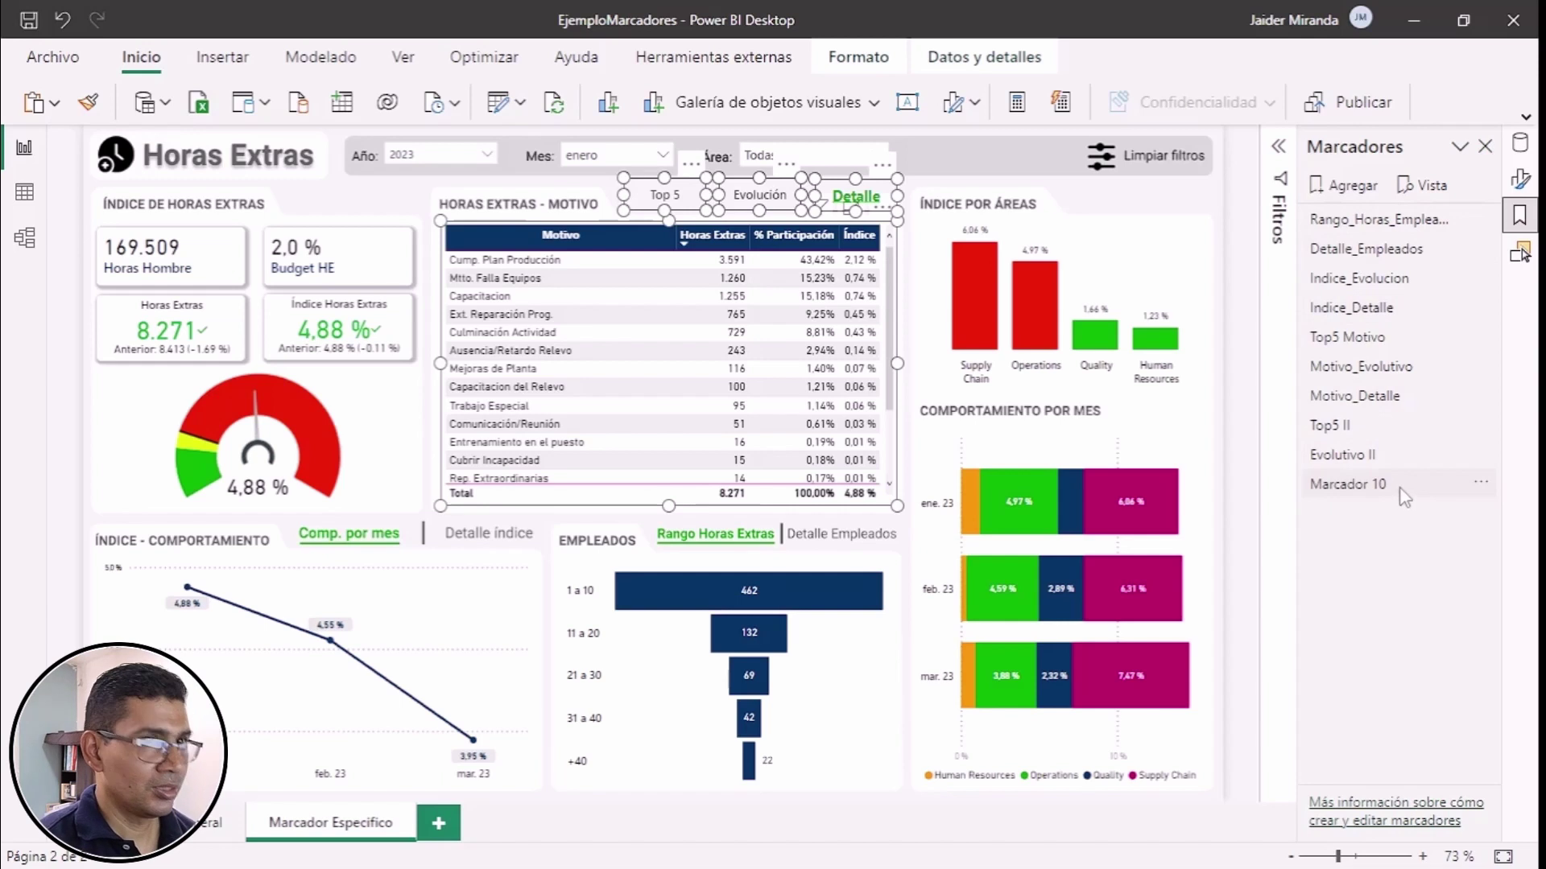
double_click(1401, 486)
type("Detalle II")
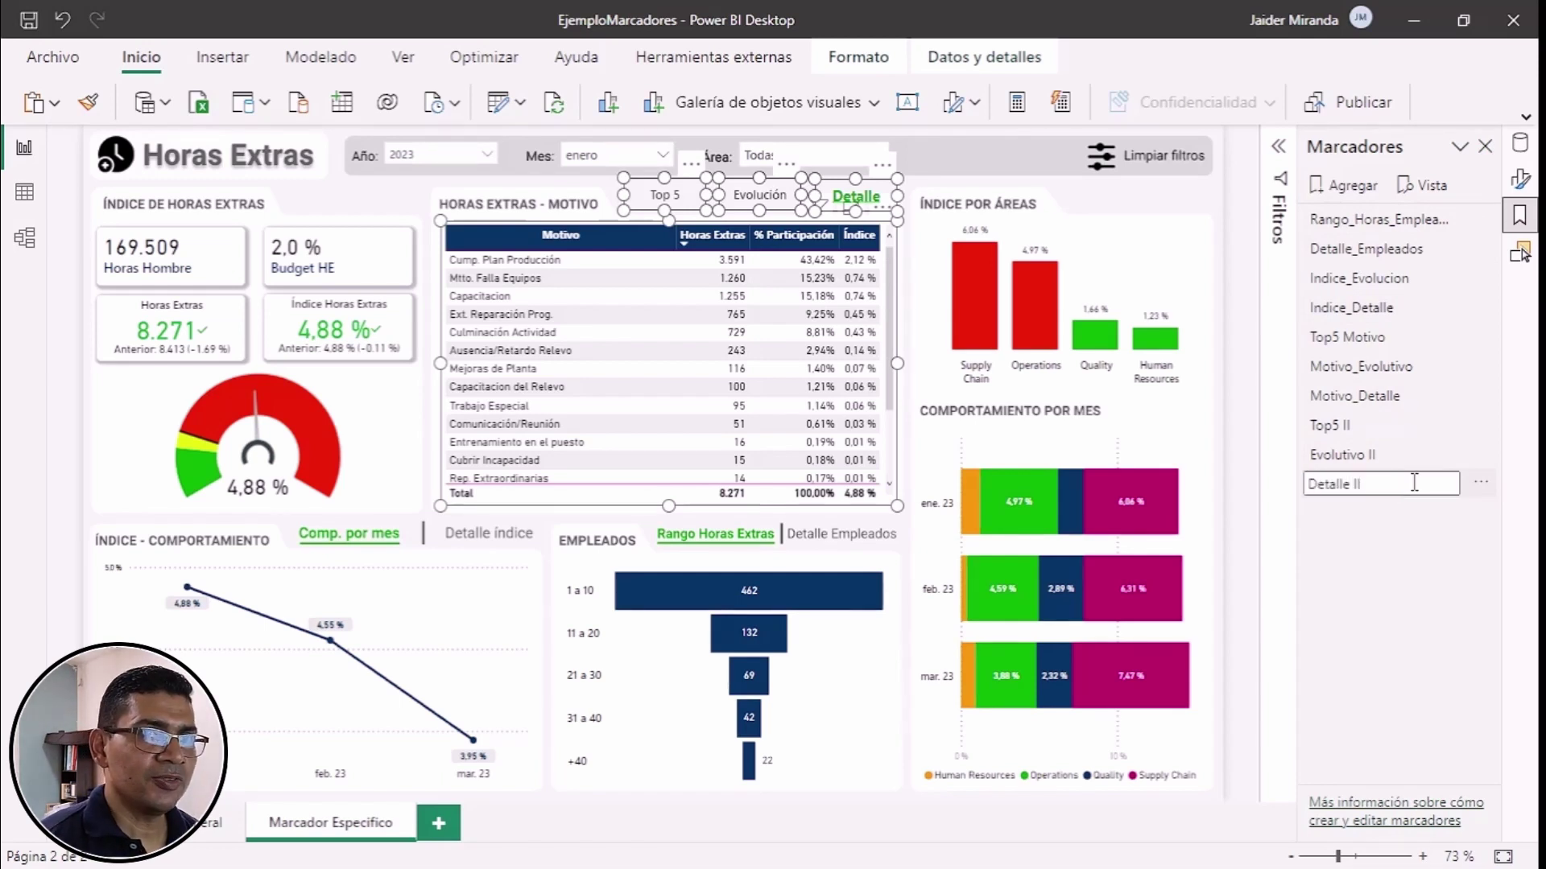
key("Return")
Step: Exclude Datos from the Detalle II bookmark, restrict it to Objetos visuales seleccionados, and clear the selection on the page
left_click(1485, 486)
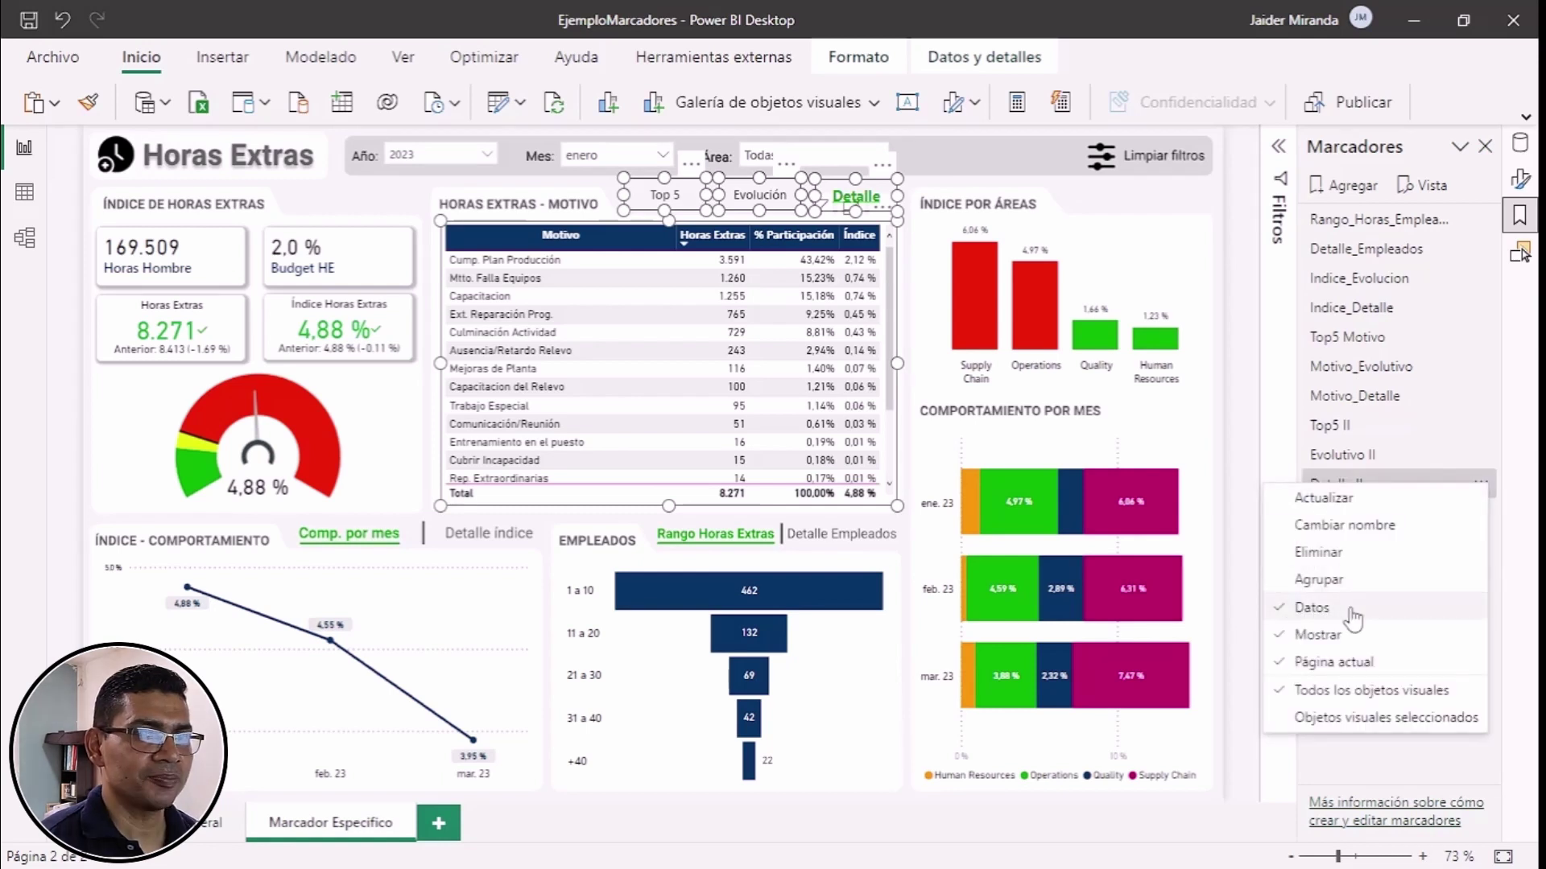
left_click(1312, 609)
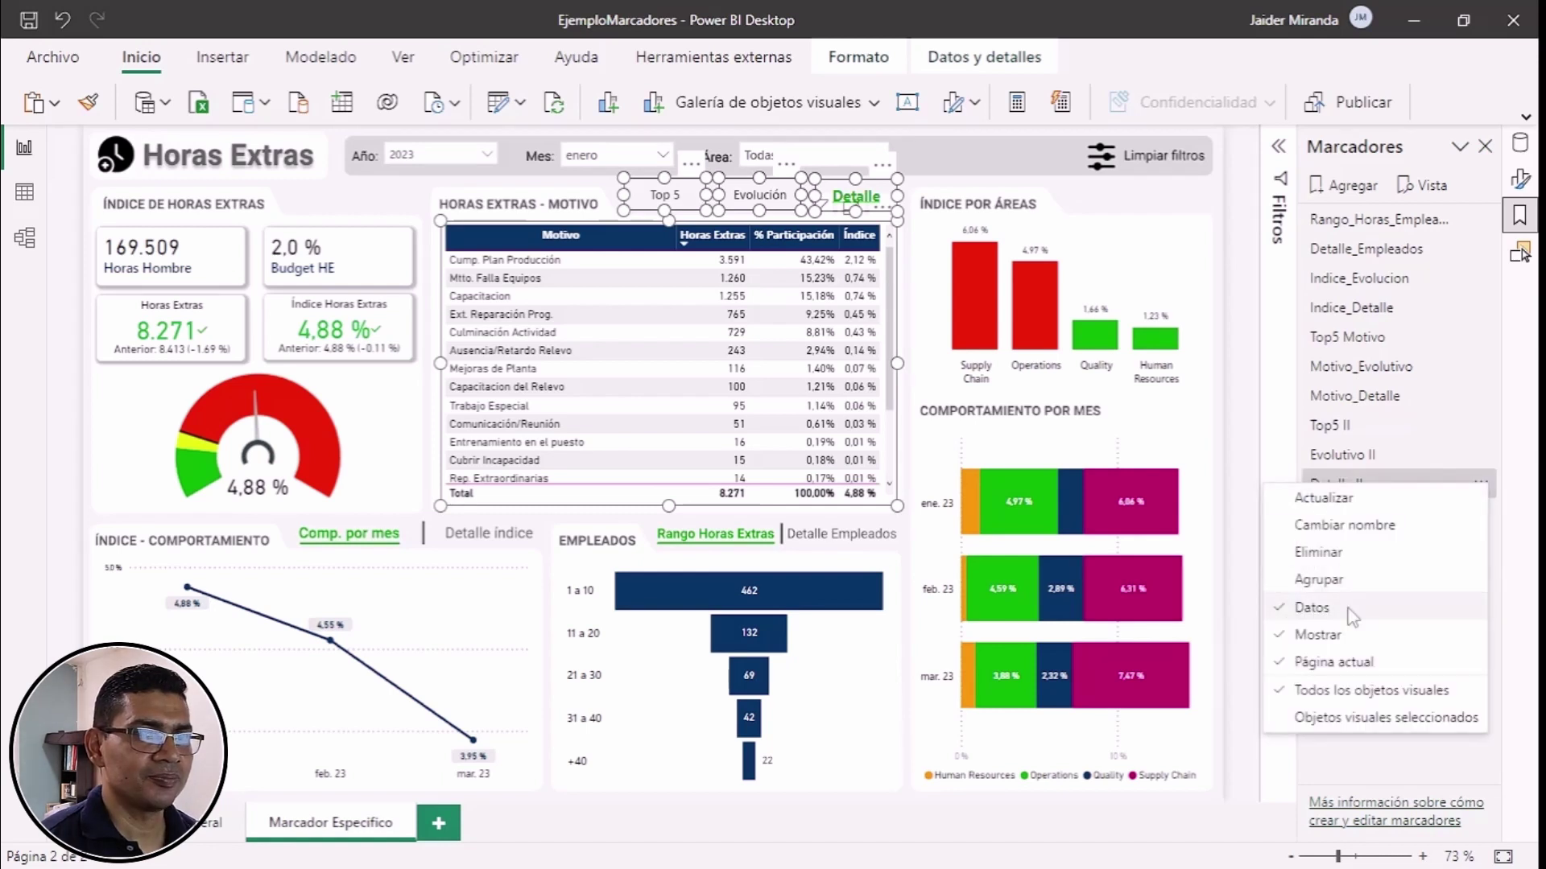
left_click(1337, 716)
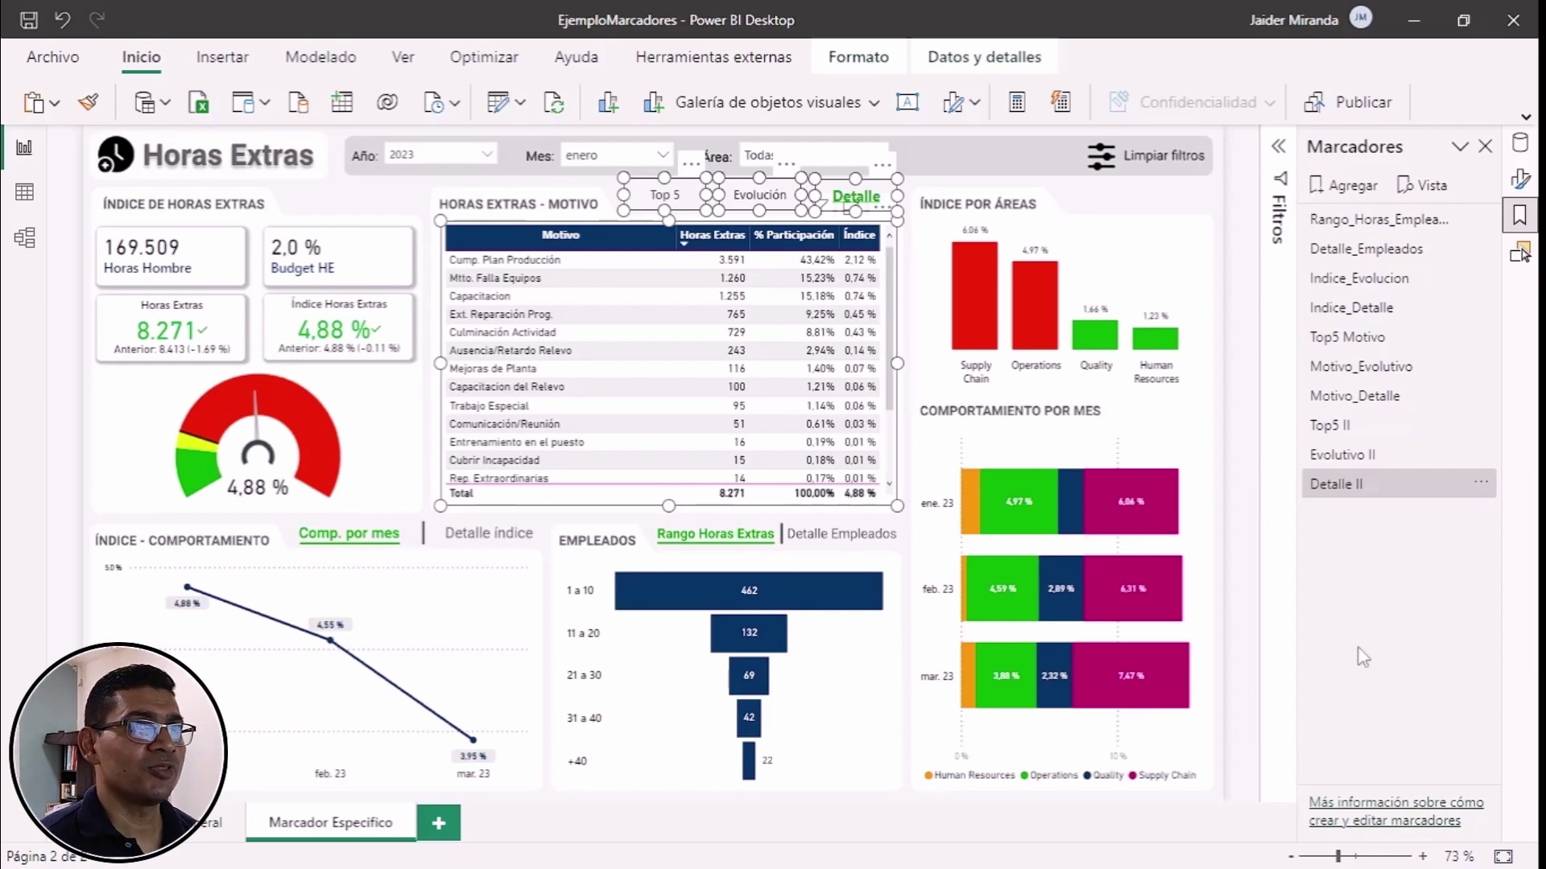
left_click(1095, 204)
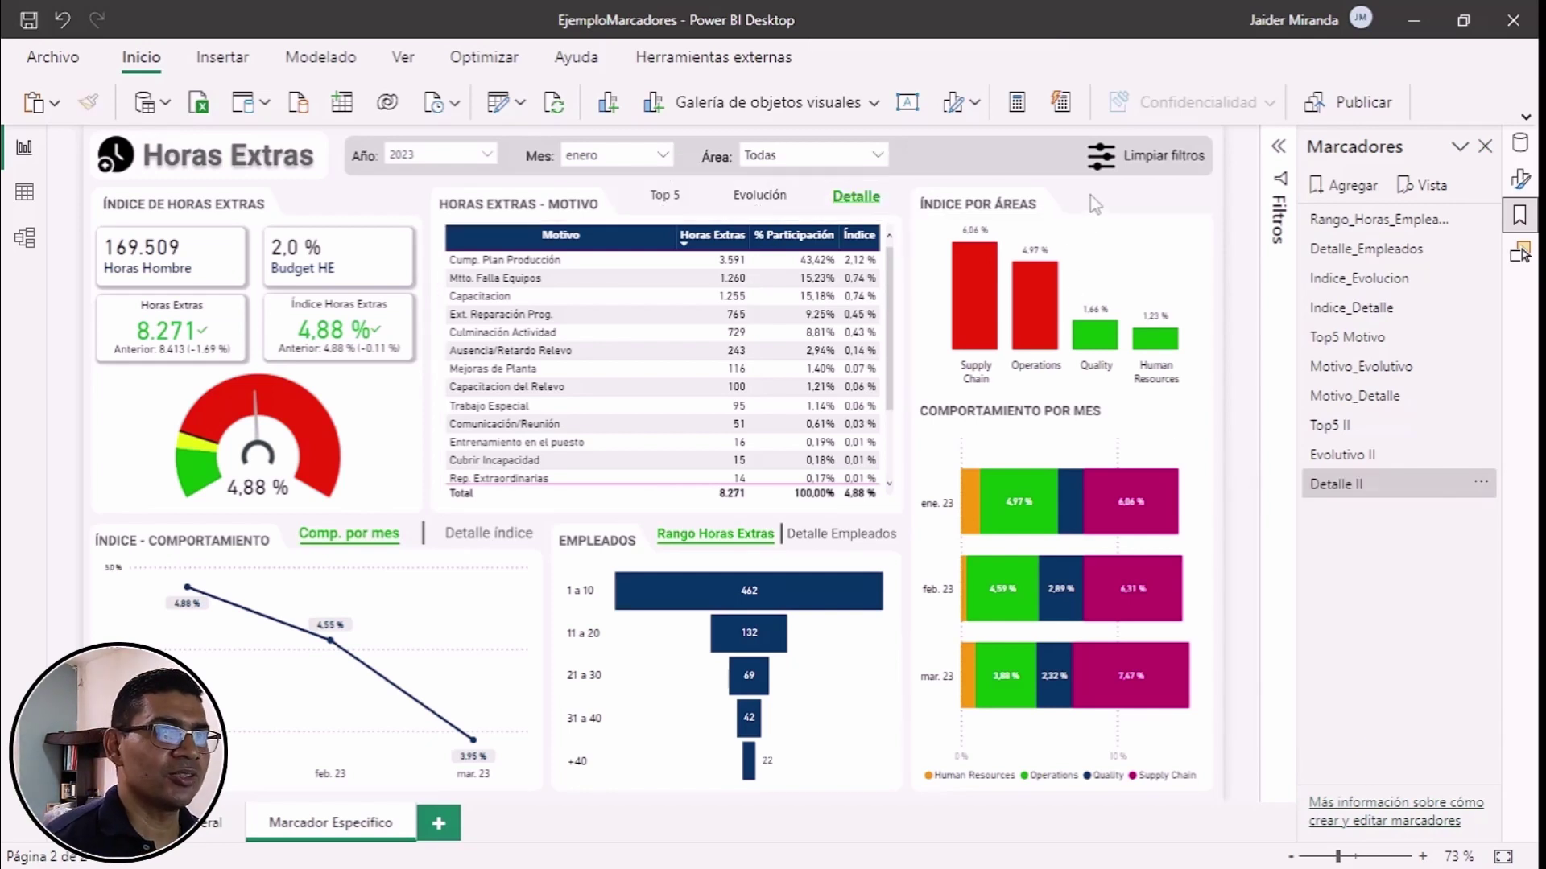
Step: Apply the Top5 II, Evolutivo II and Detalle II bookmarks in turn to check the view each one displays
left_click(1346, 429)
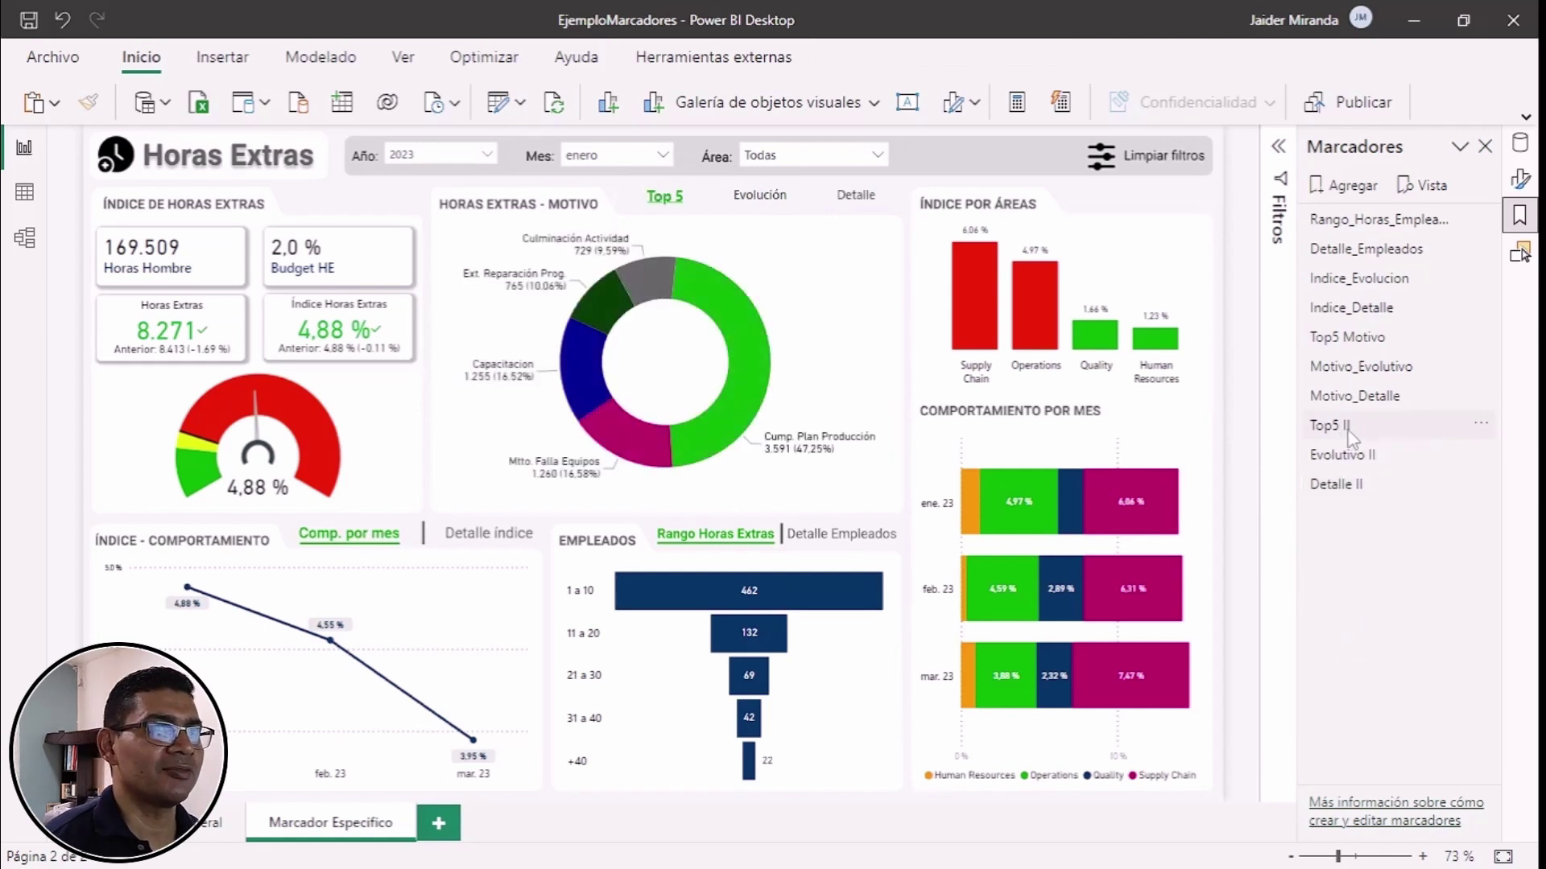
left_click(1346, 427)
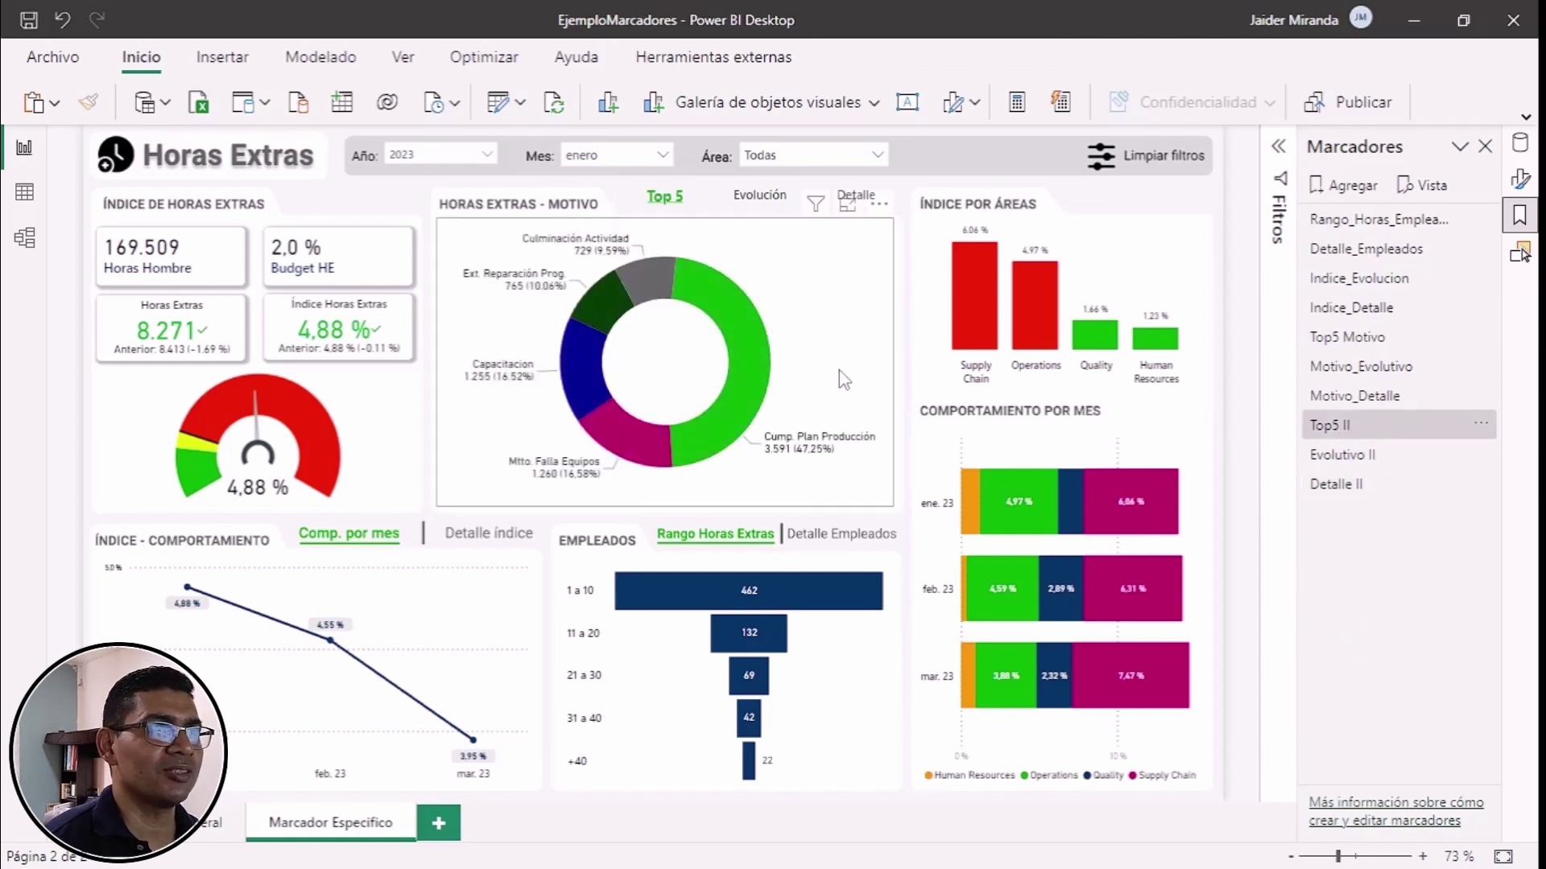
left_click(1340, 457)
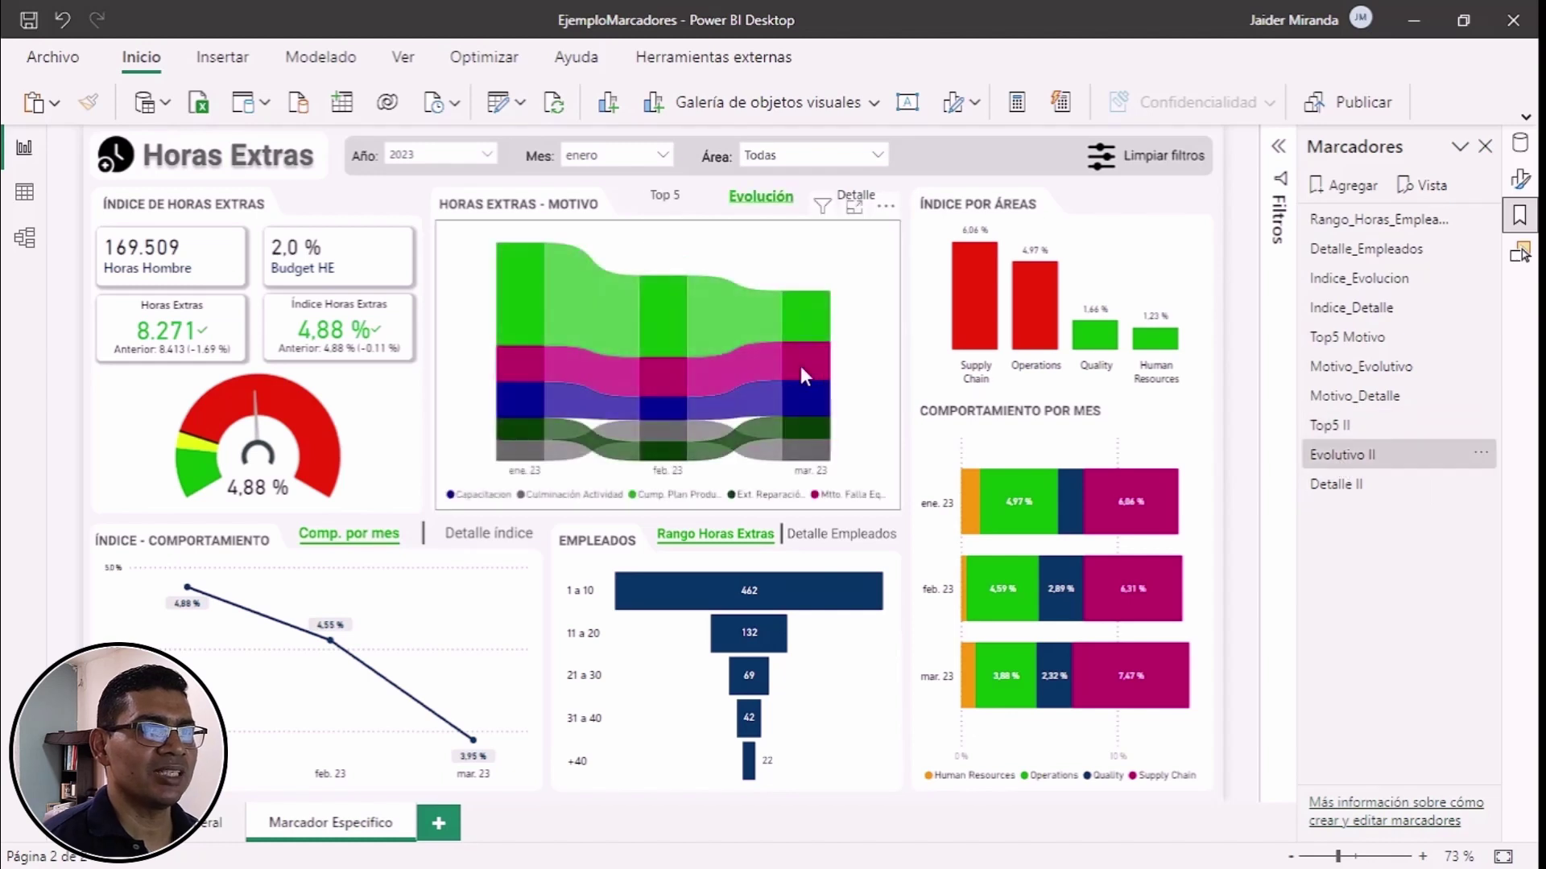
left_click(1345, 487)
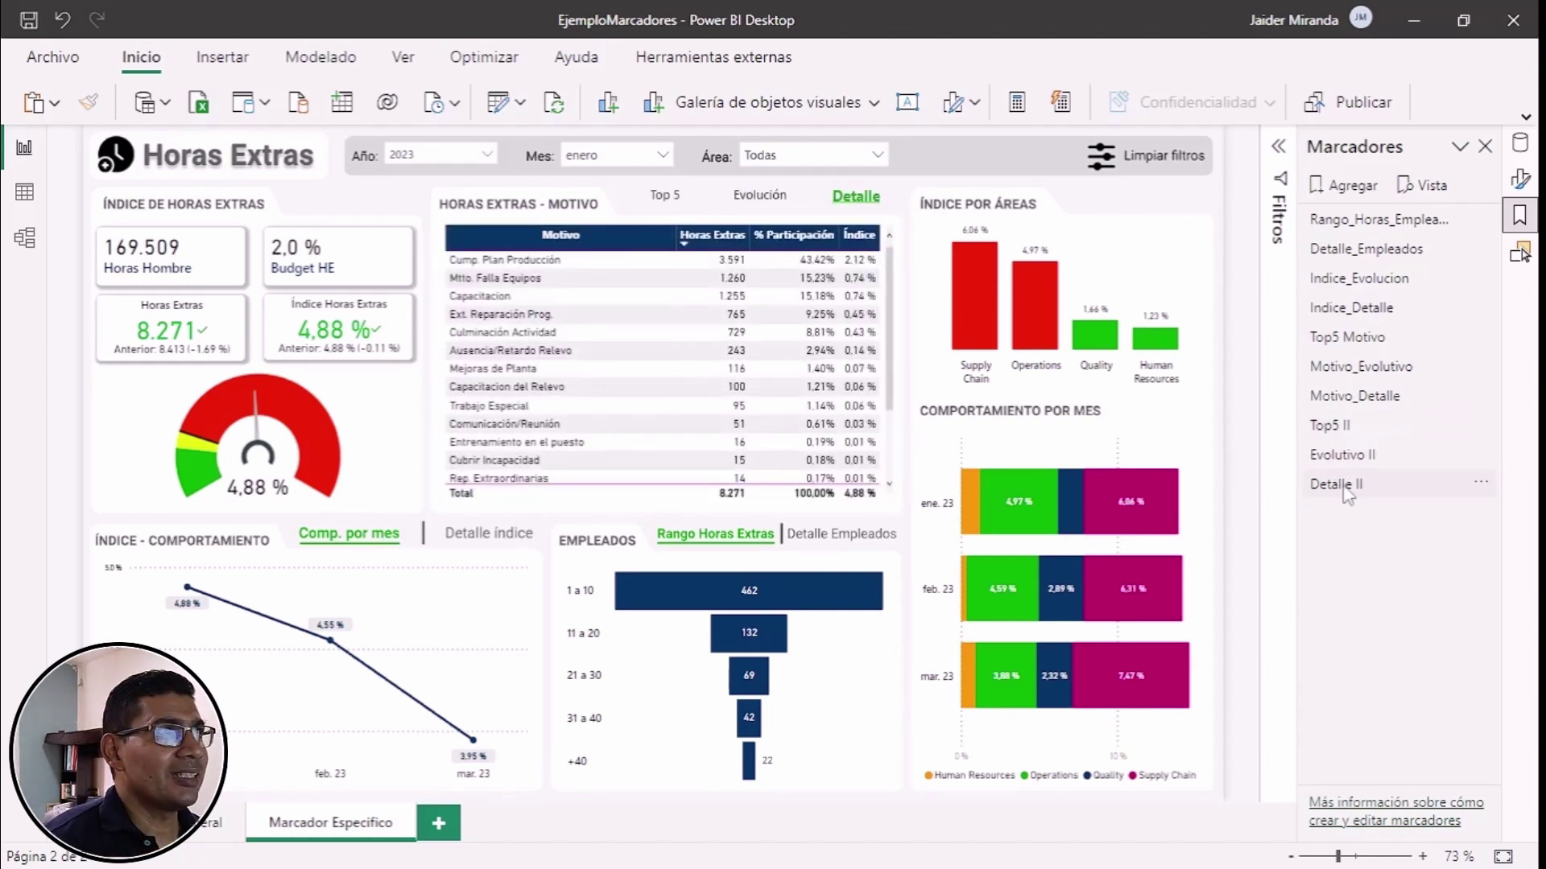
Step: Clear enero in the Mes slicer so that no month is filtered, and close its list
left_click(665, 156)
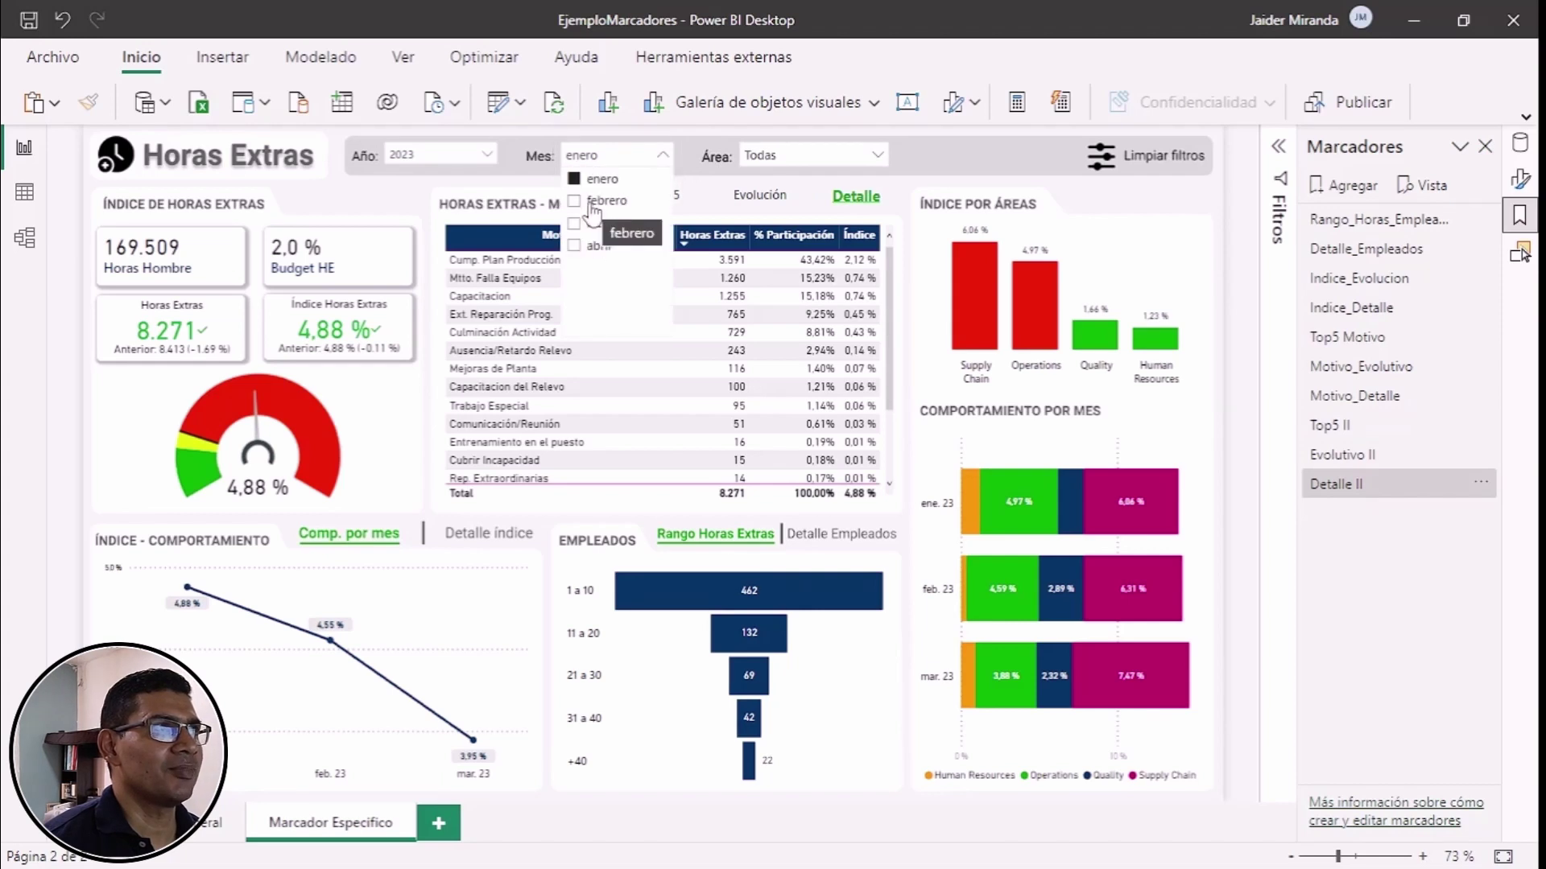
left_click(578, 178)
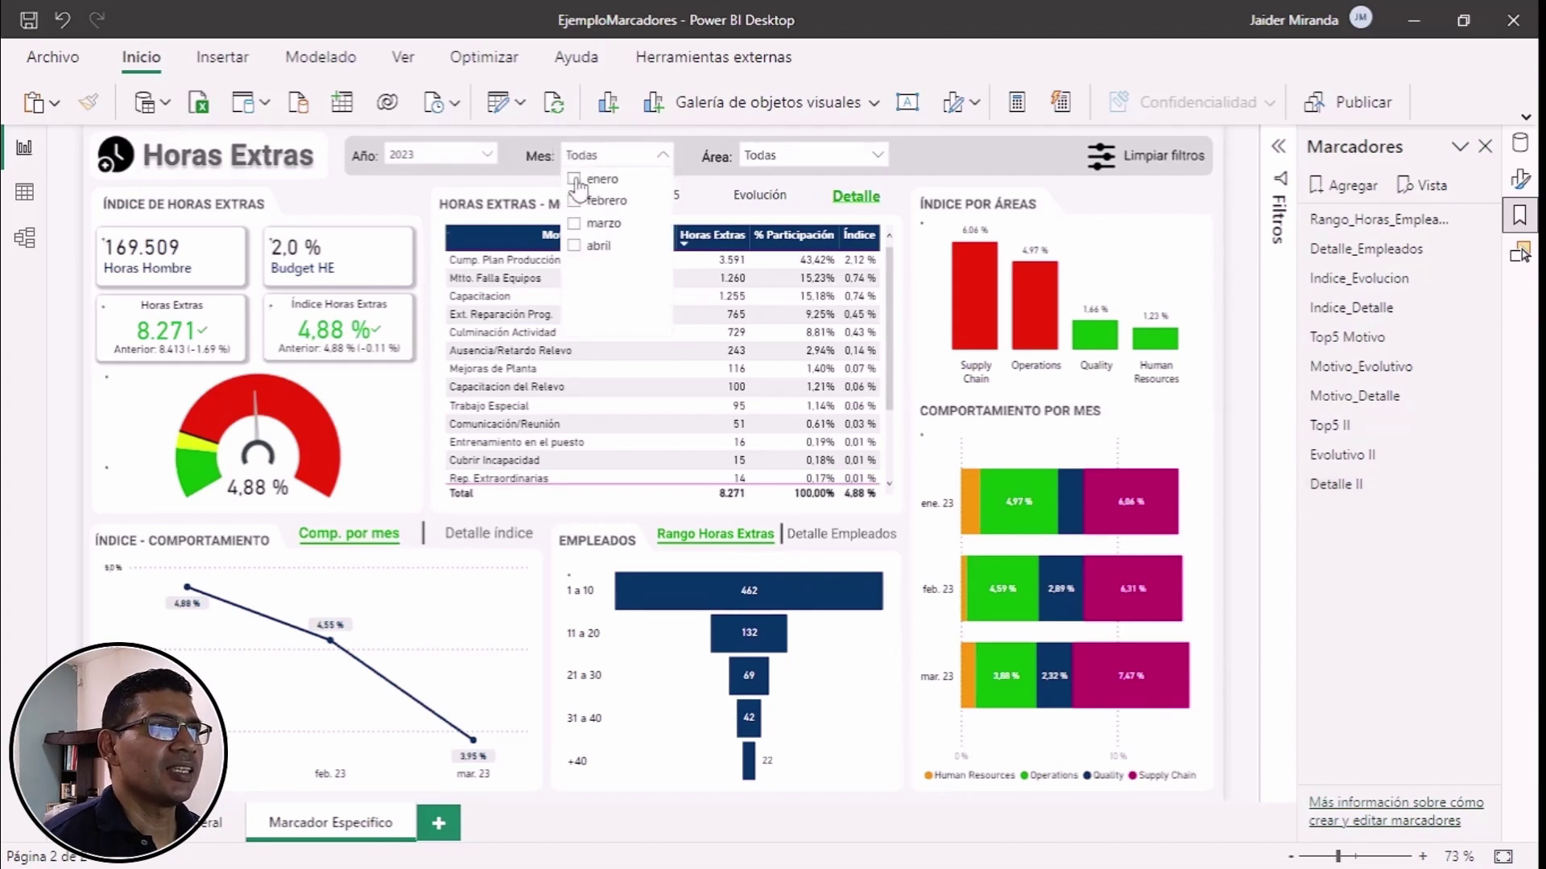
left_click(924, 151)
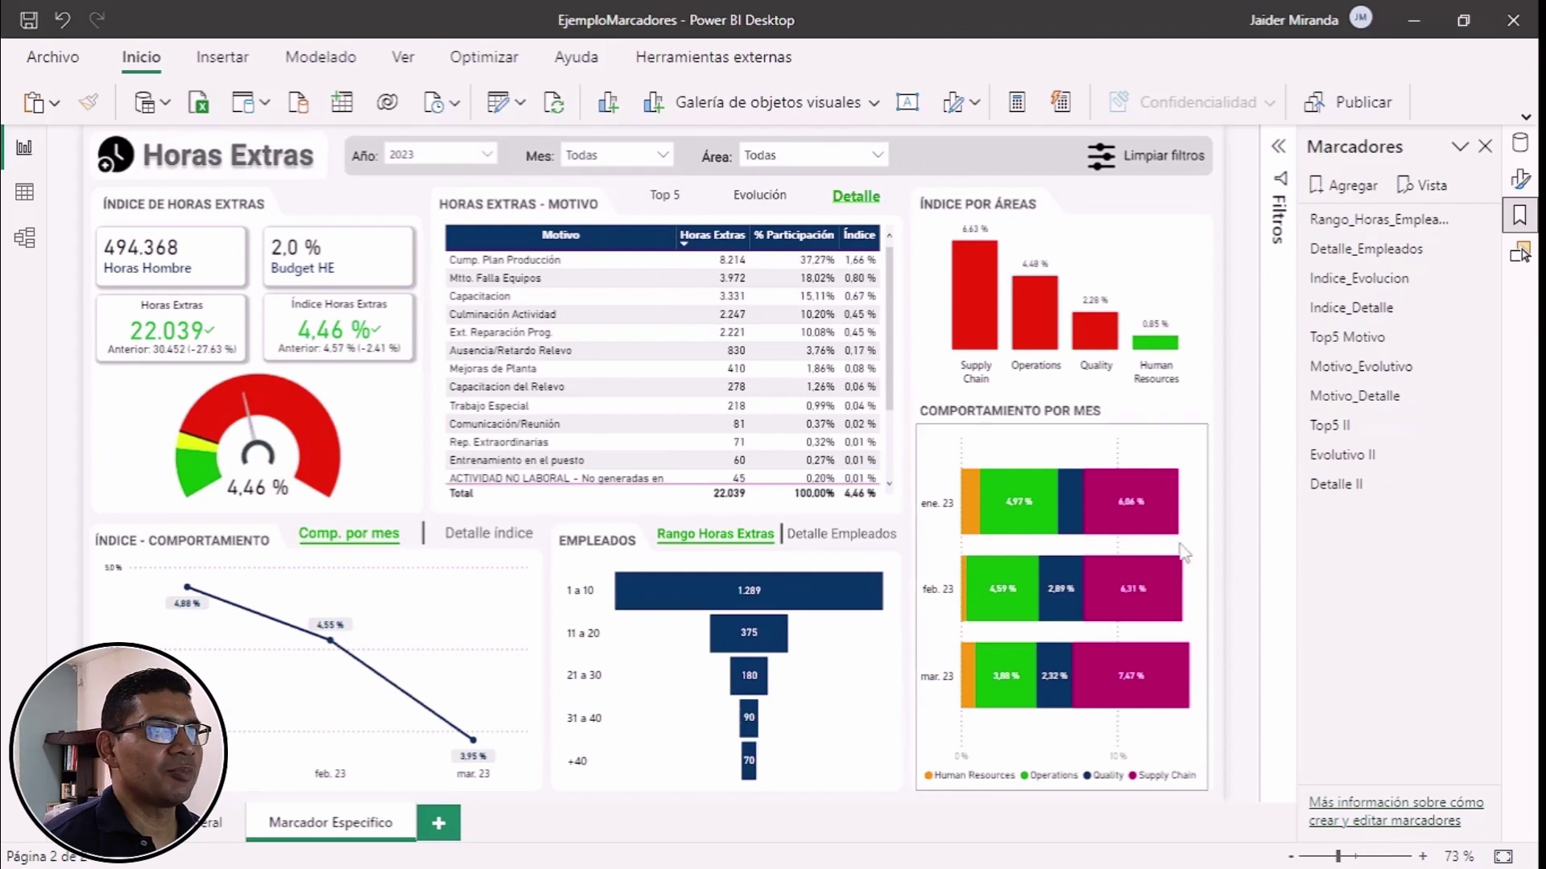
Step: Apply the Top5 II bookmark and give the inactive Evolución button a Marcador action that targets Evolutivo II
left_click(1350, 427)
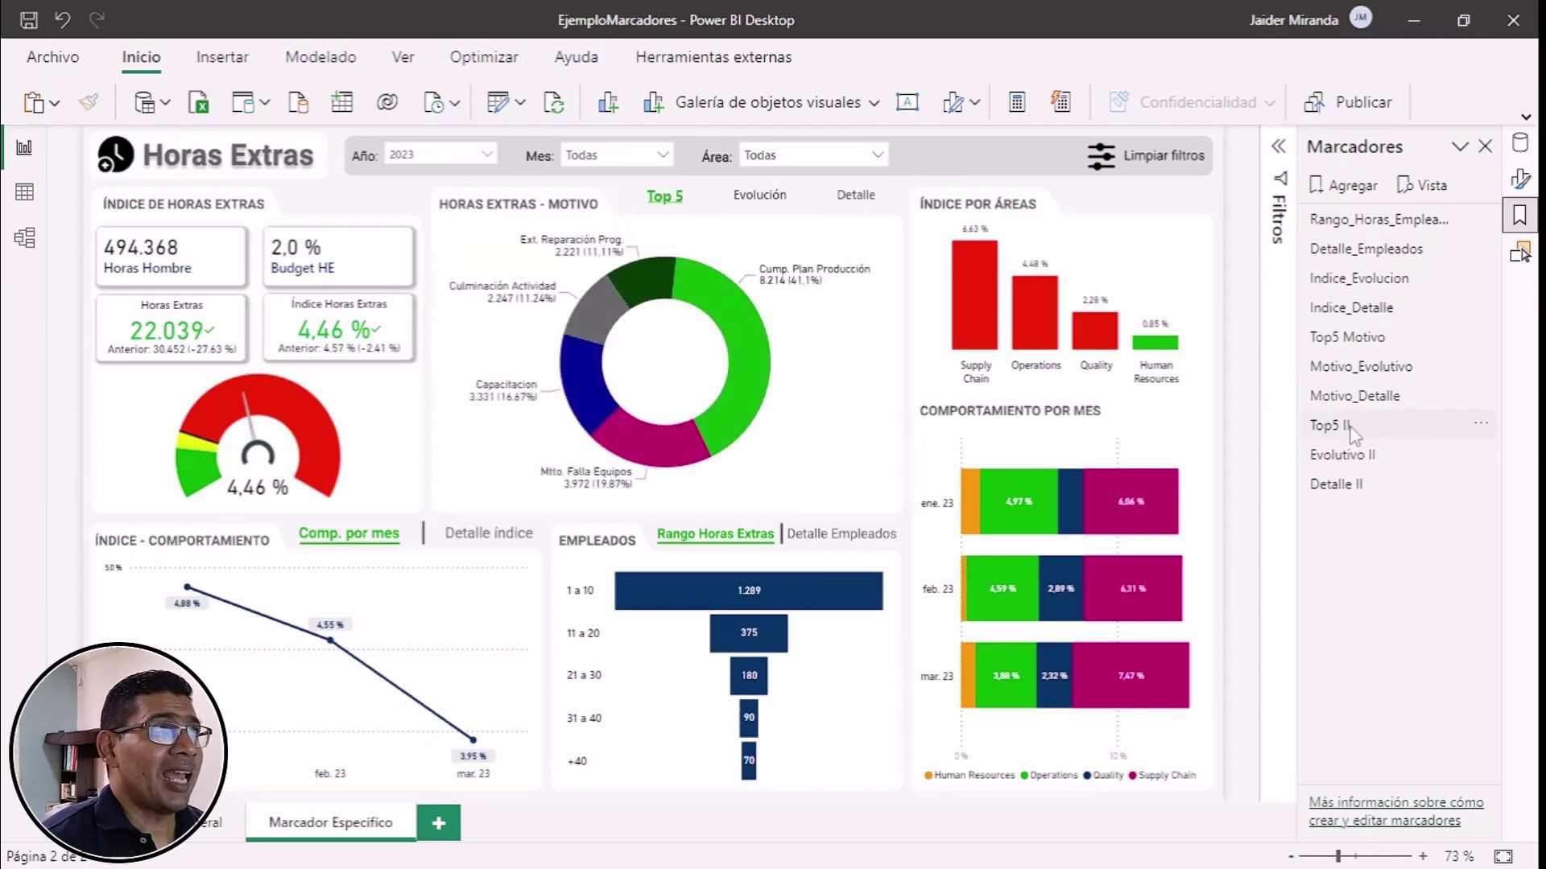
left_click(1352, 430)
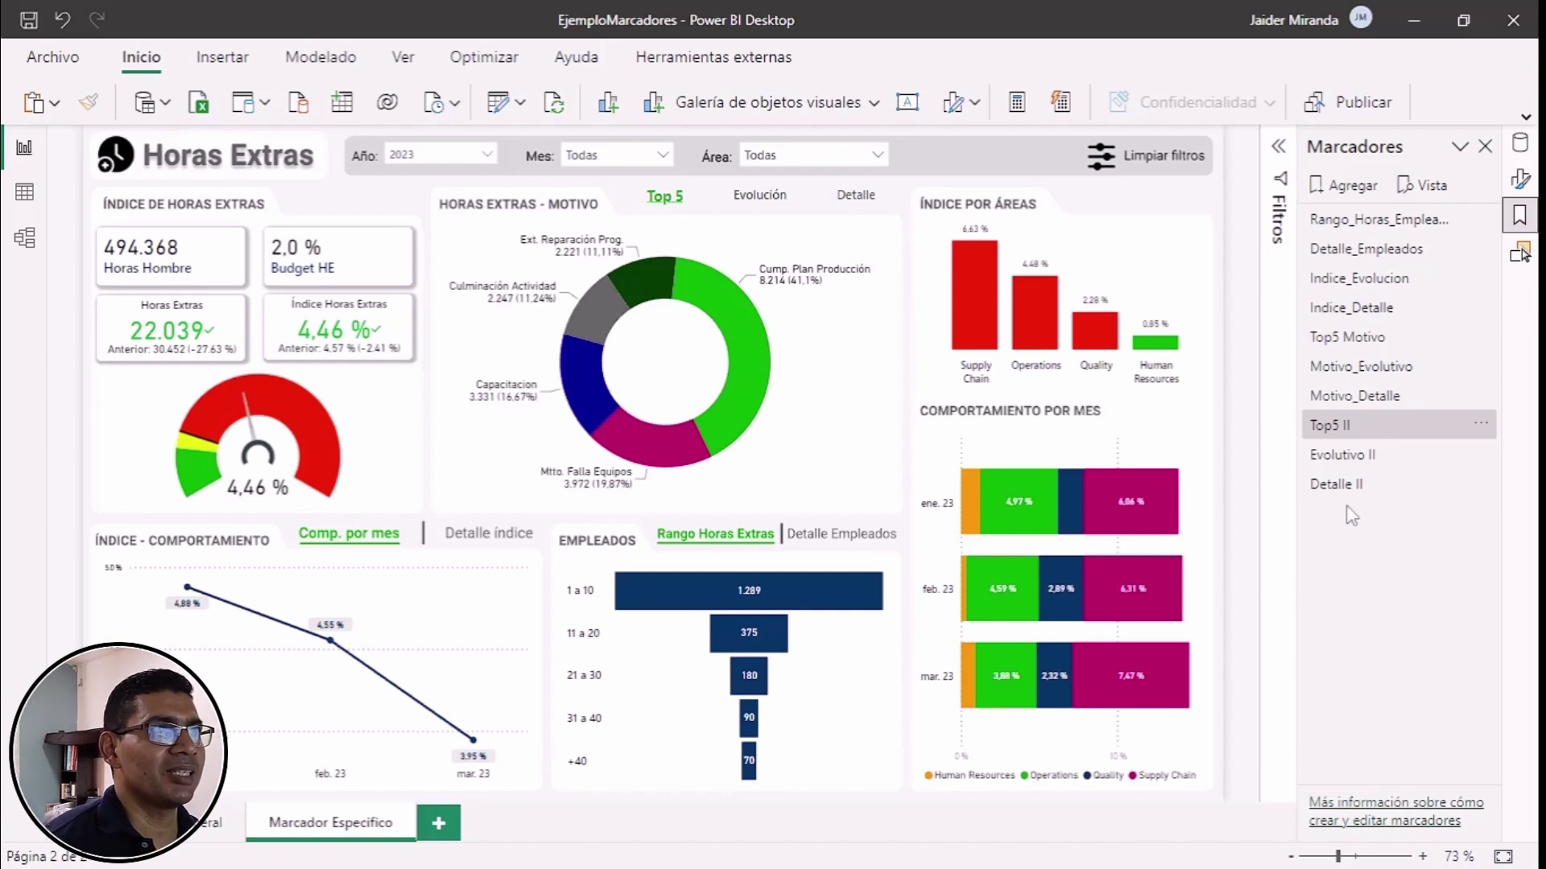
left_click(769, 208)
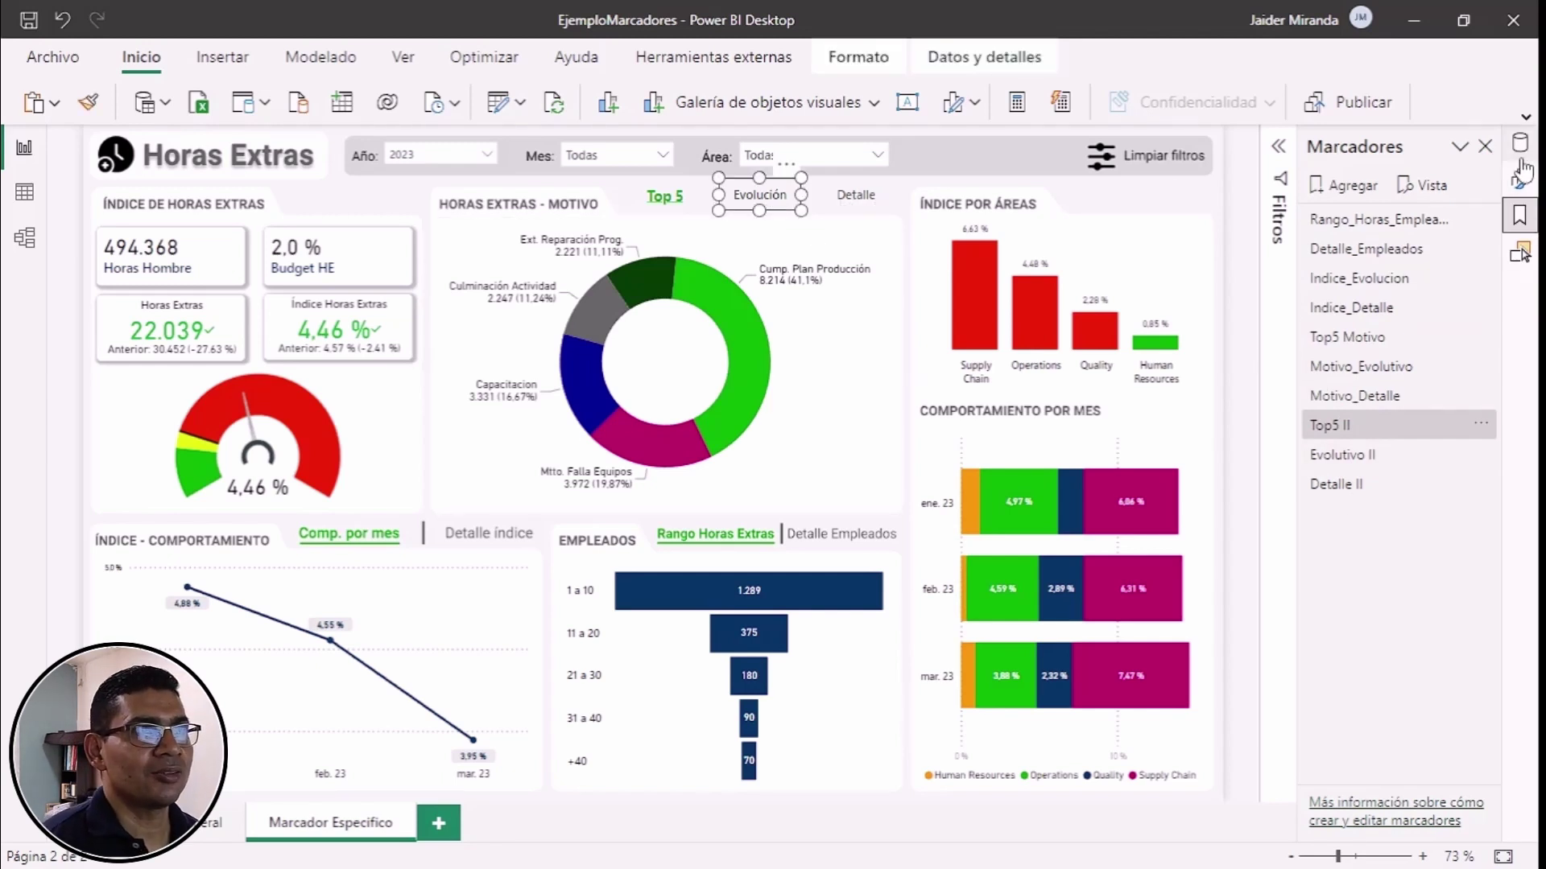
left_click(1521, 177)
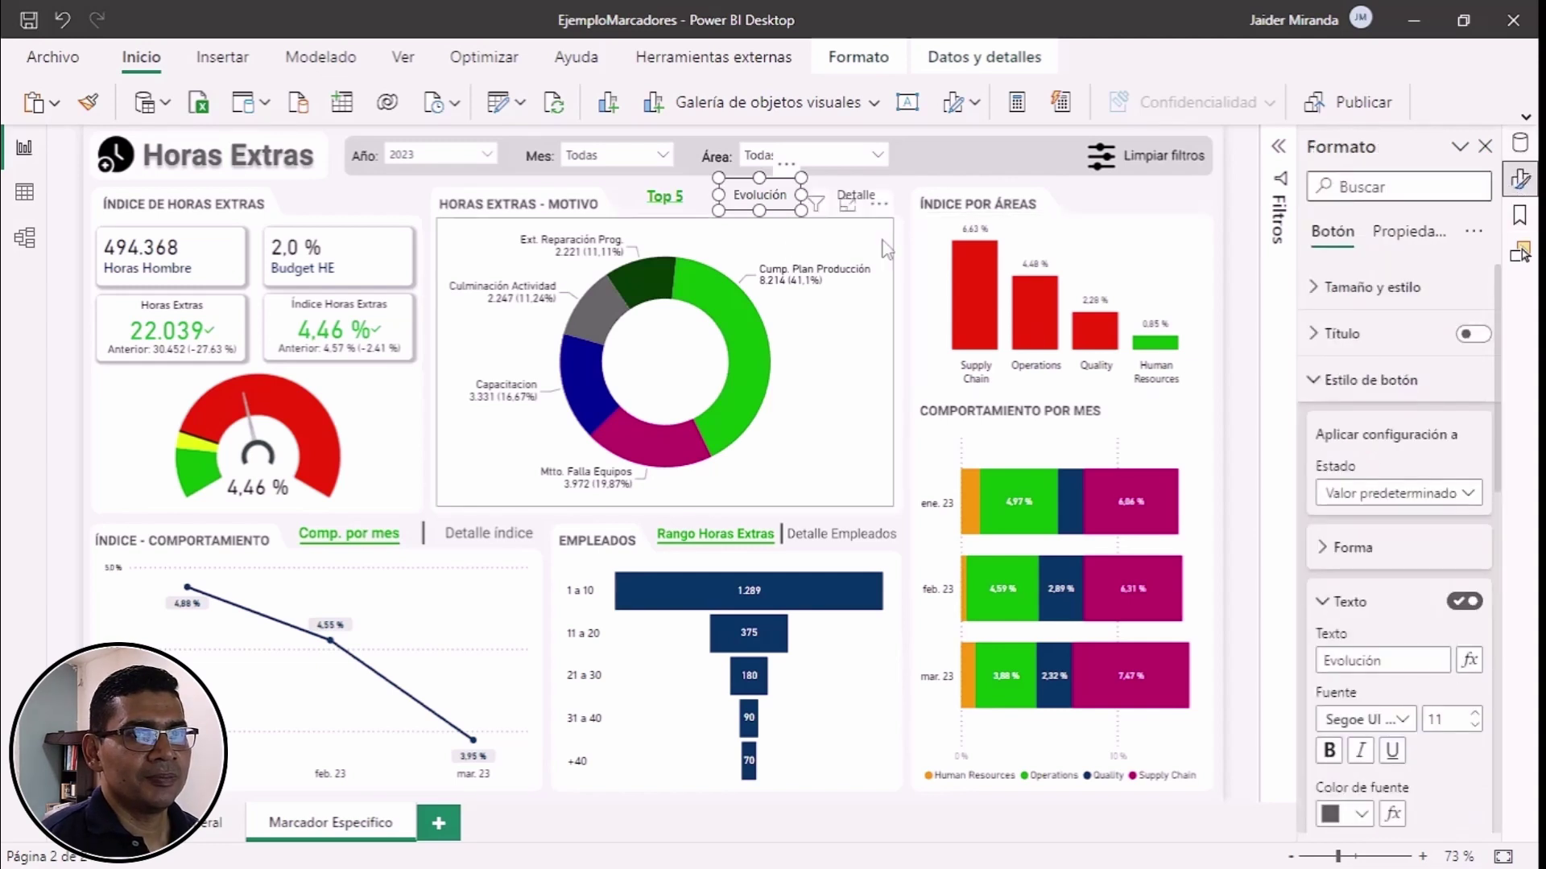
scroll(1431, 672, "down", 10)
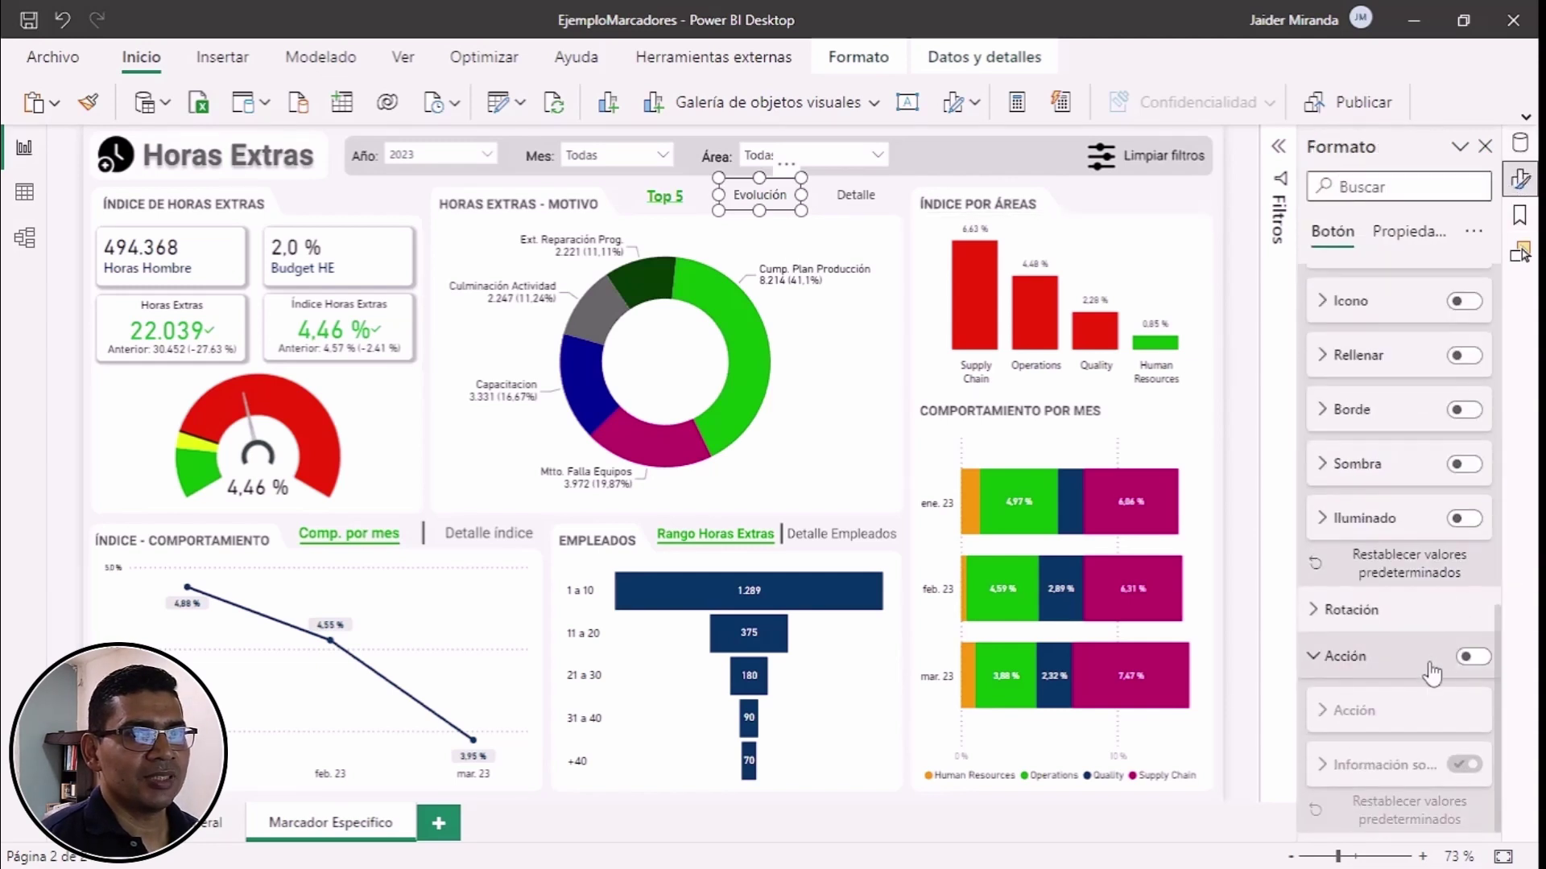
left_click(1473, 657)
left_click(1373, 769)
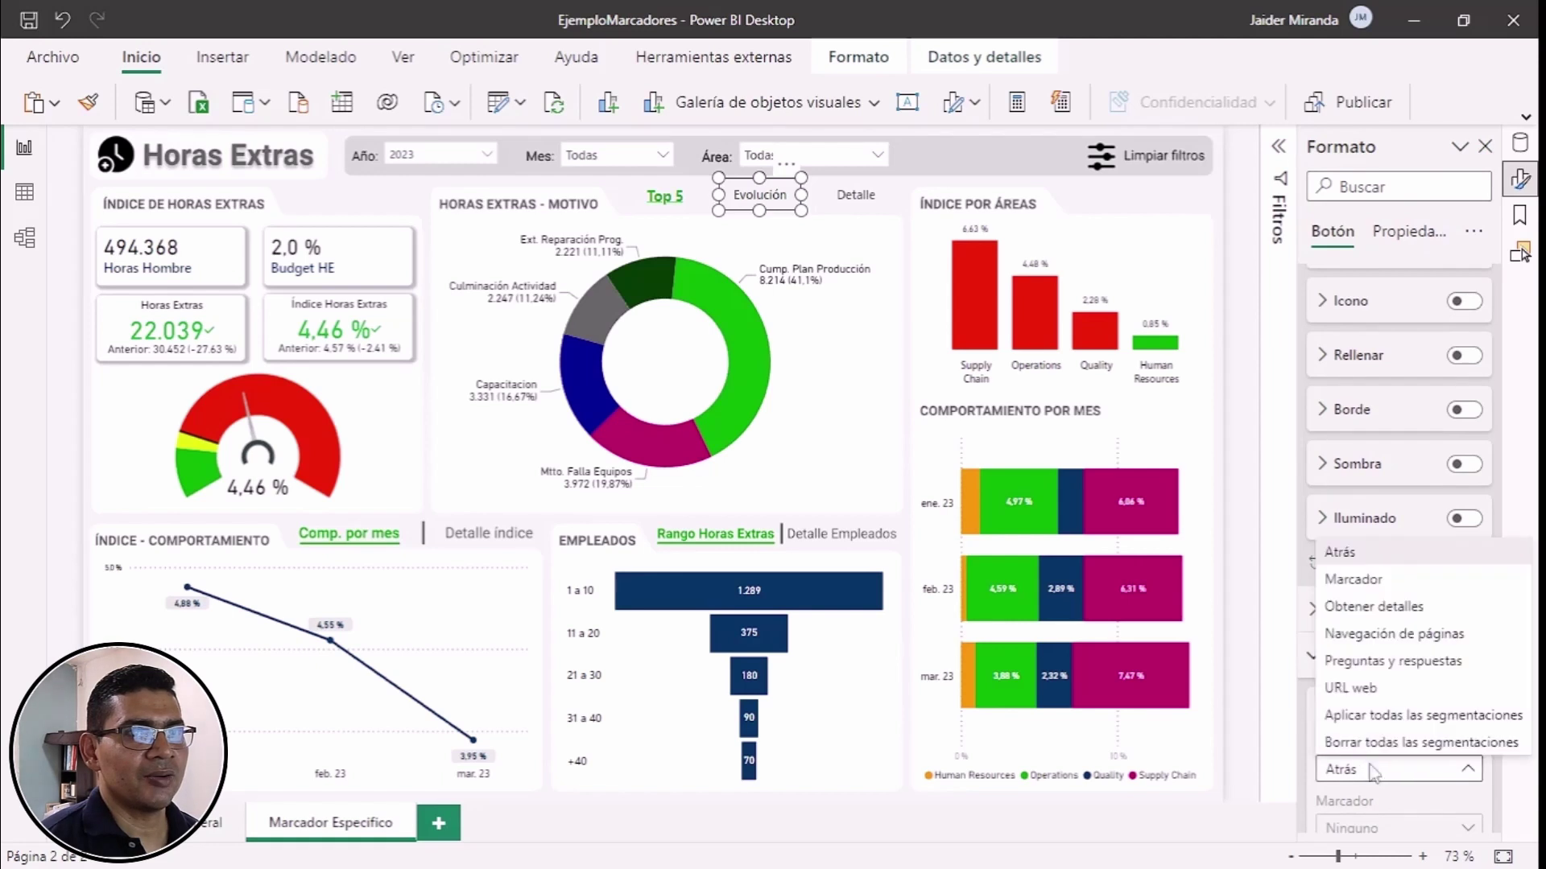
left_click(1353, 580)
scroll(1373, 661, "down", 3)
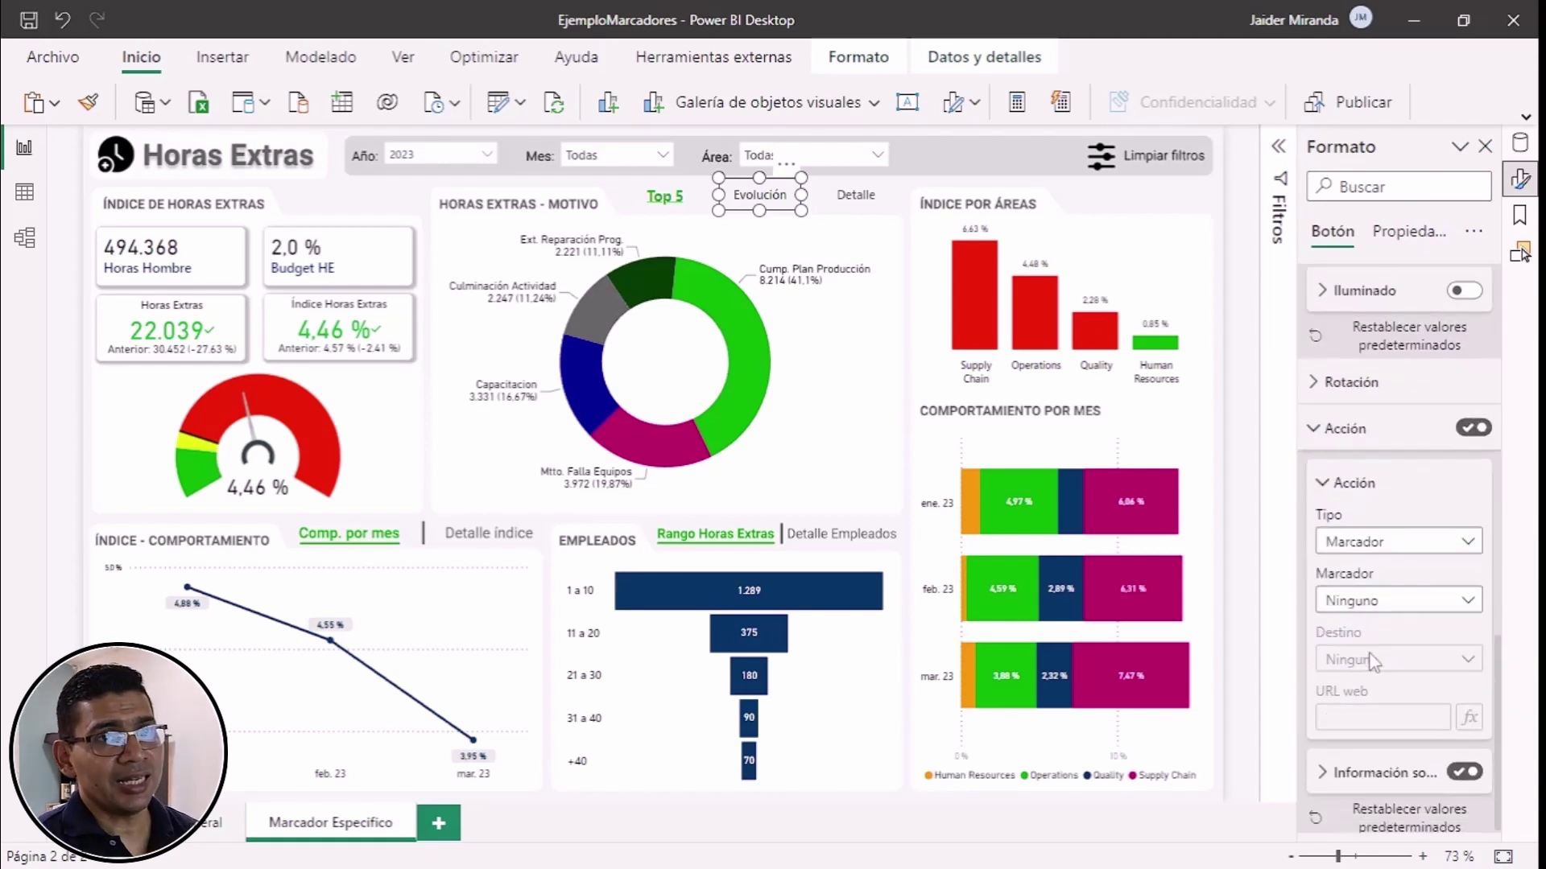
left_click(1360, 600)
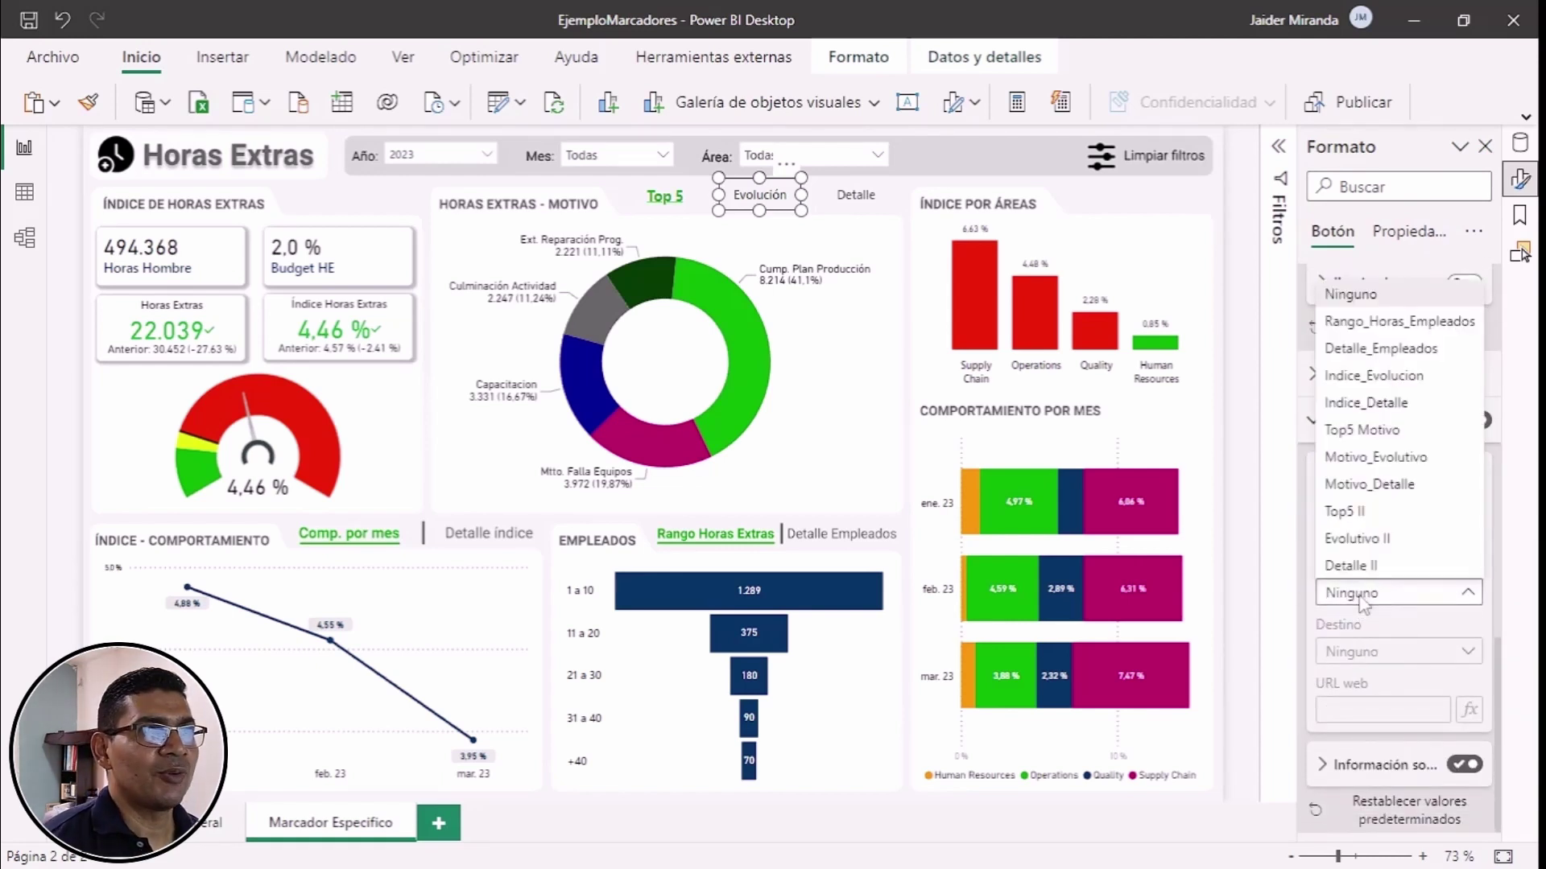
left_click(1373, 539)
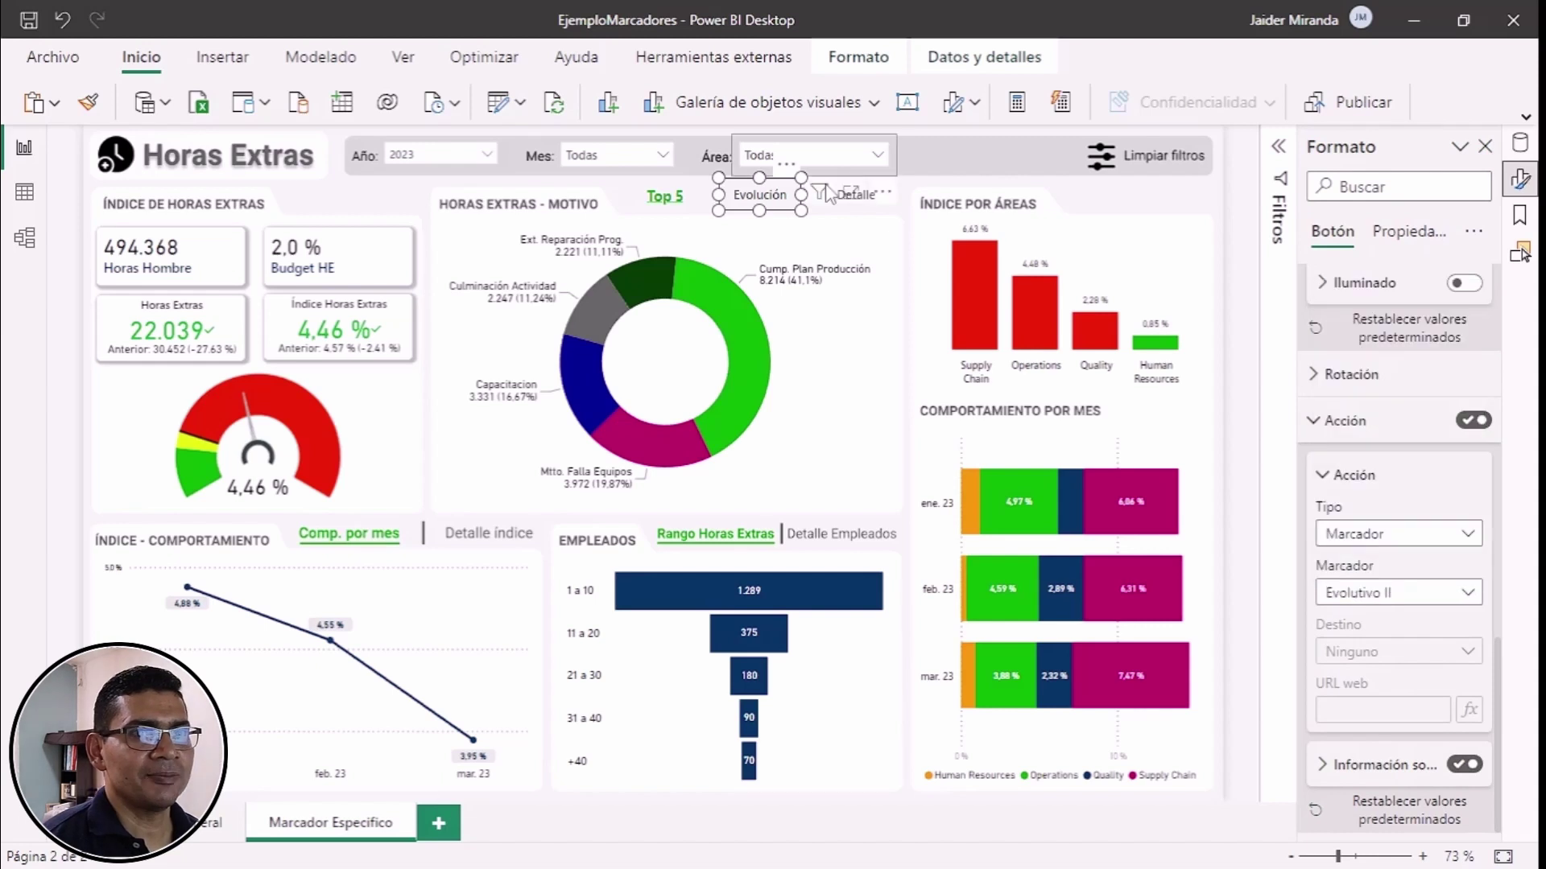
Step: Enable the action of the inactive Detalle button with type Marcador and the Detalle II bookmark
left_click(855, 201)
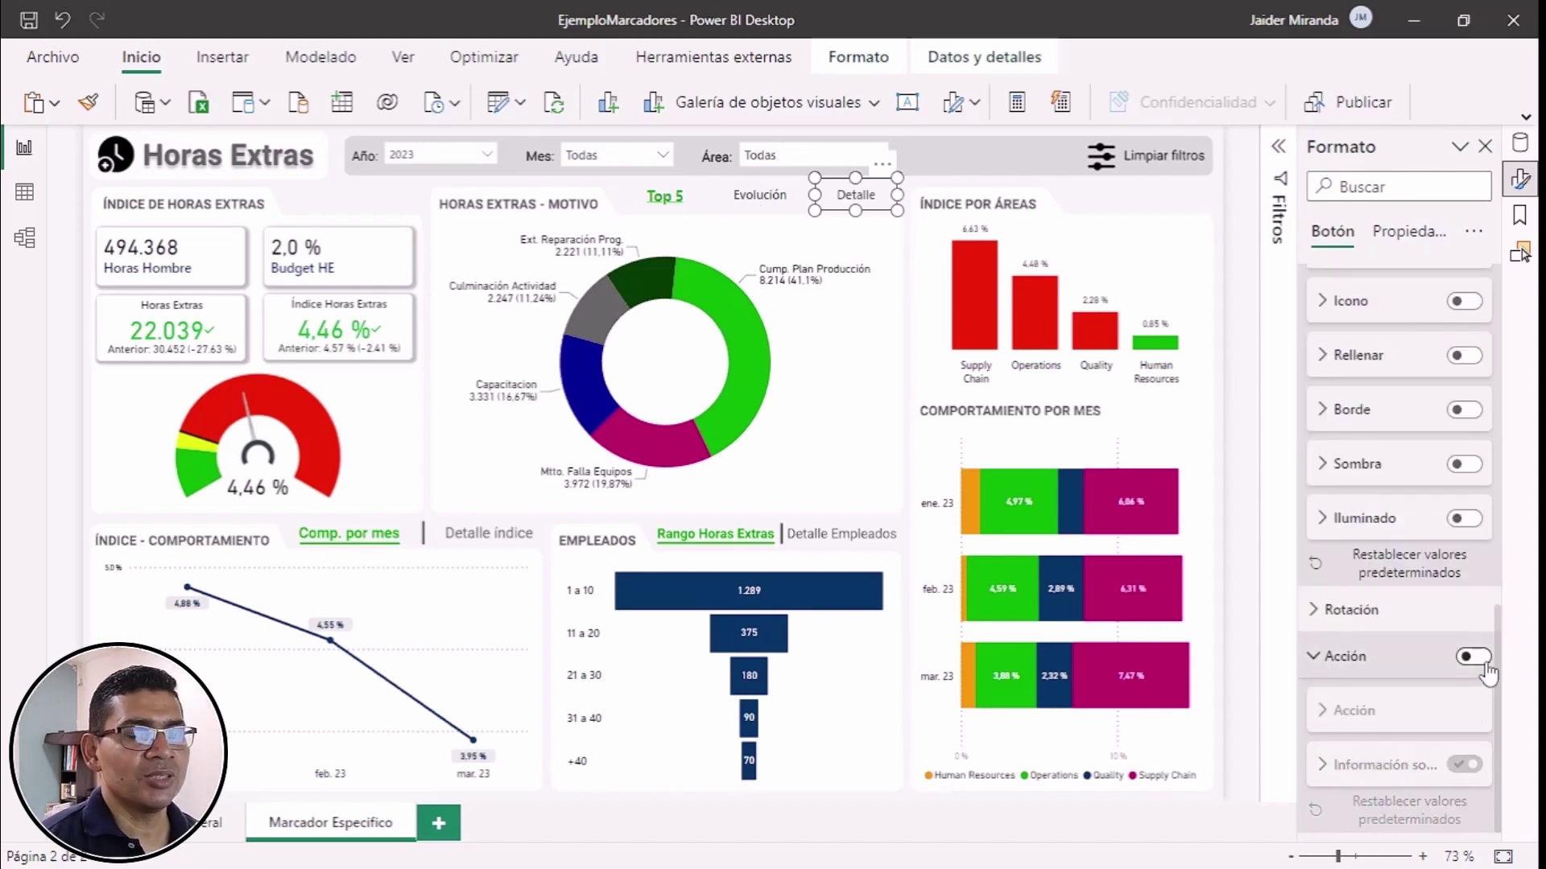
scroll(1387, 652, "down", 3)
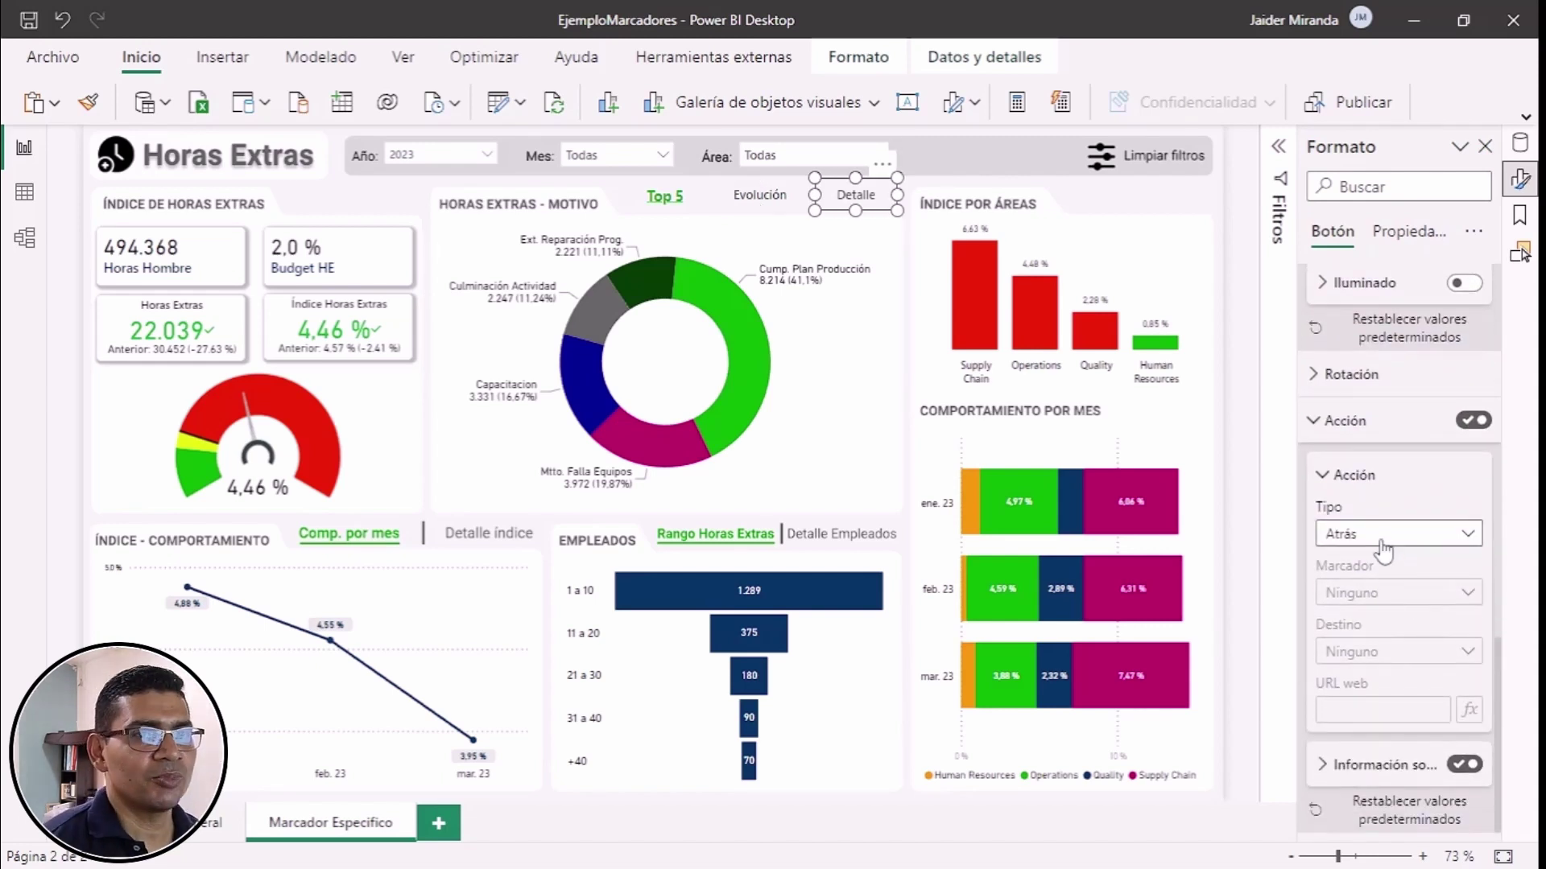
left_click(1383, 541)
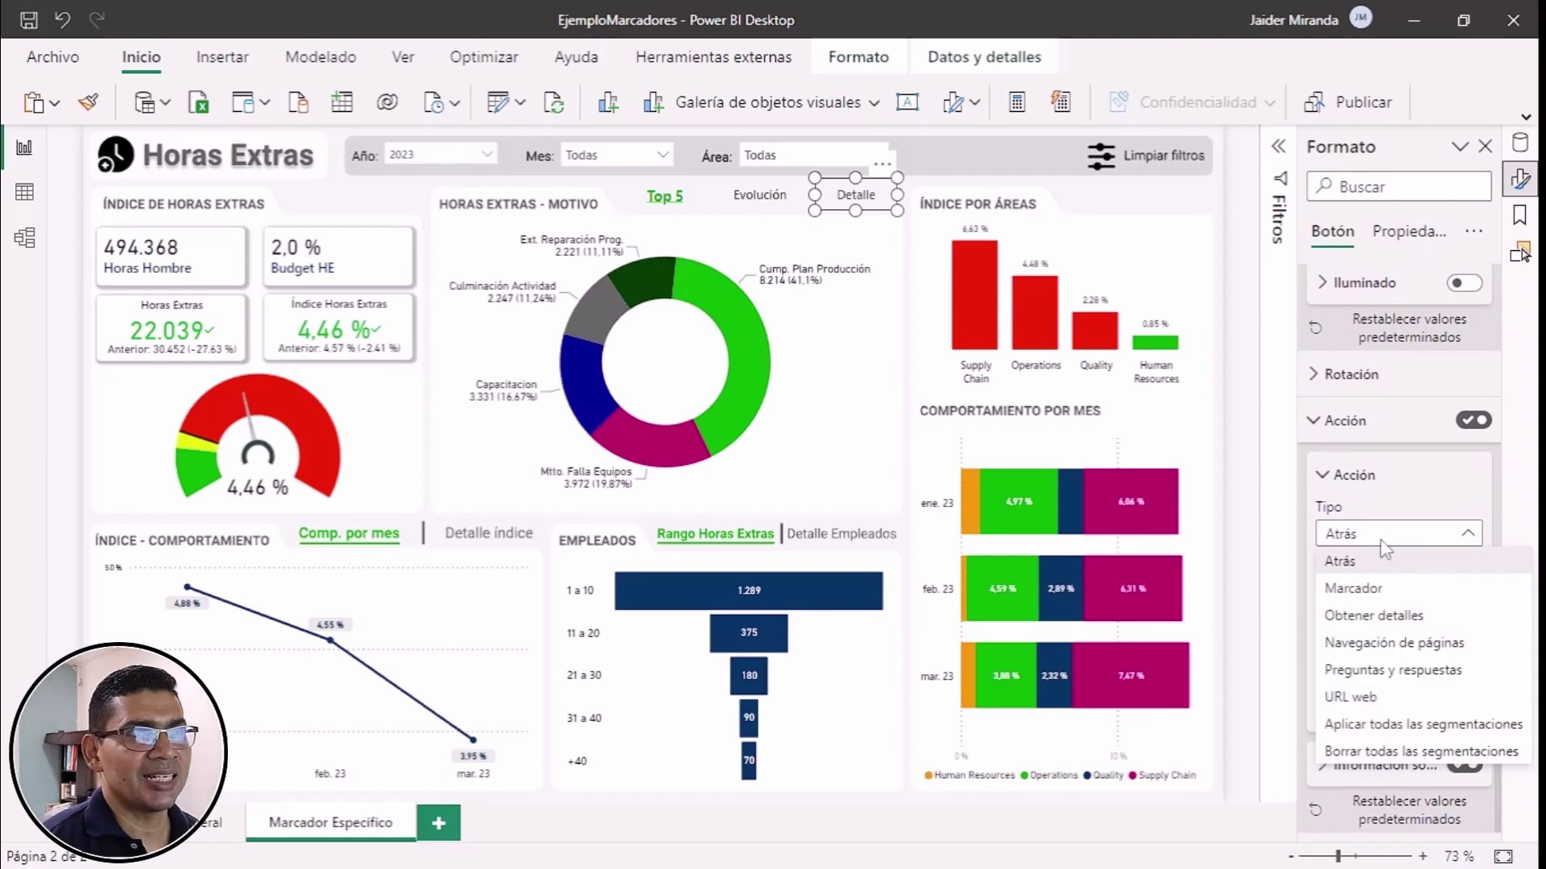
left_click(1355, 588)
left_click(1360, 594)
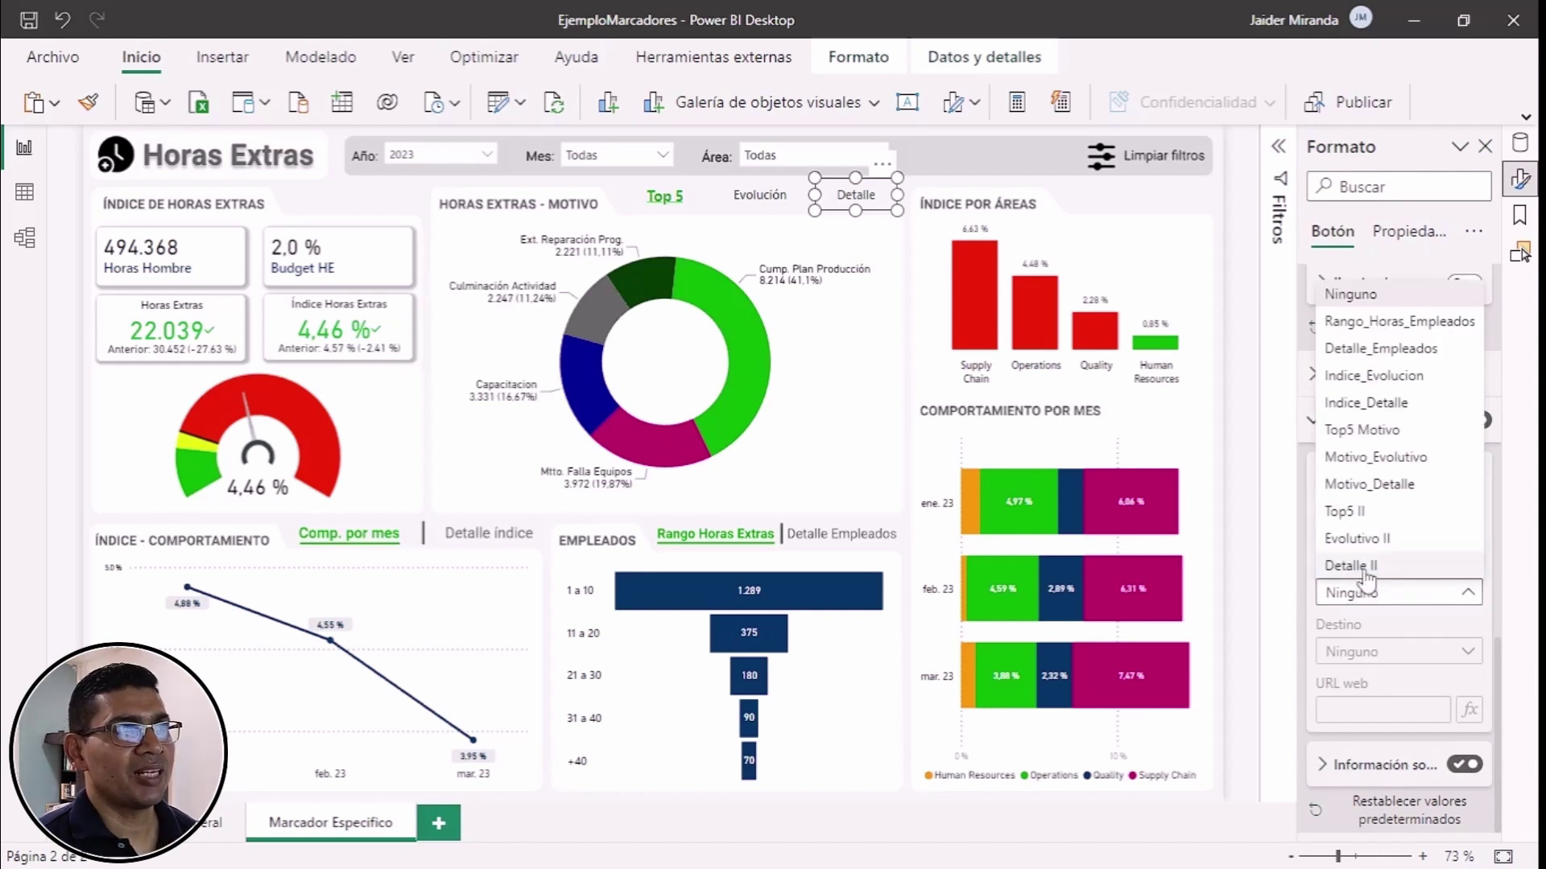
left_click(1364, 567)
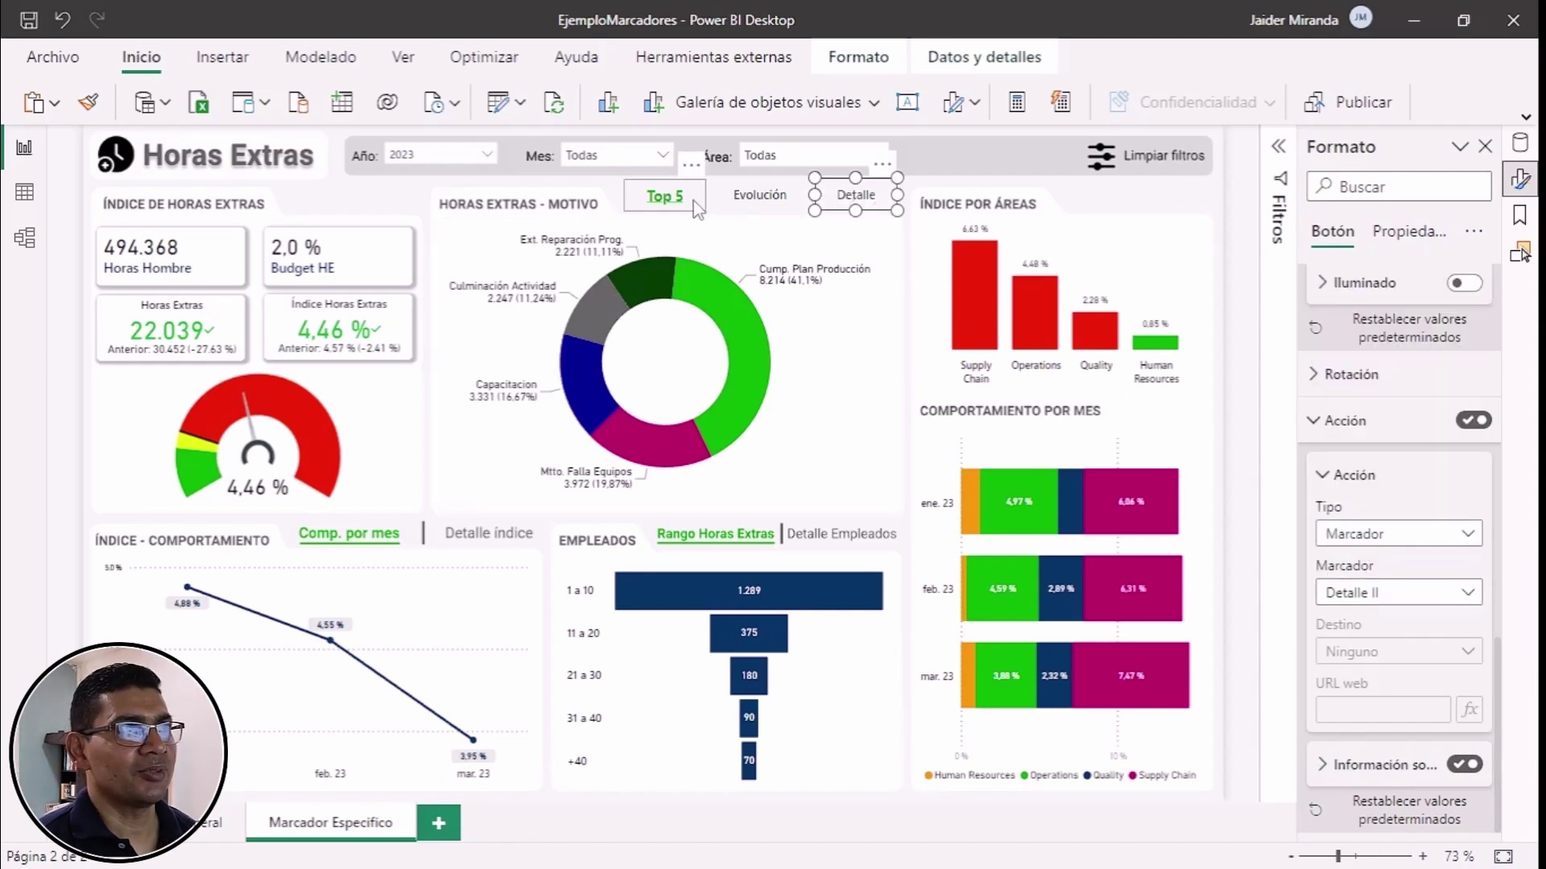
Step: Follow the Evolución button to its view and give the inactive Top 5 button a Marcador action that targets Top5 II
left_click(760, 199, "ctrl")
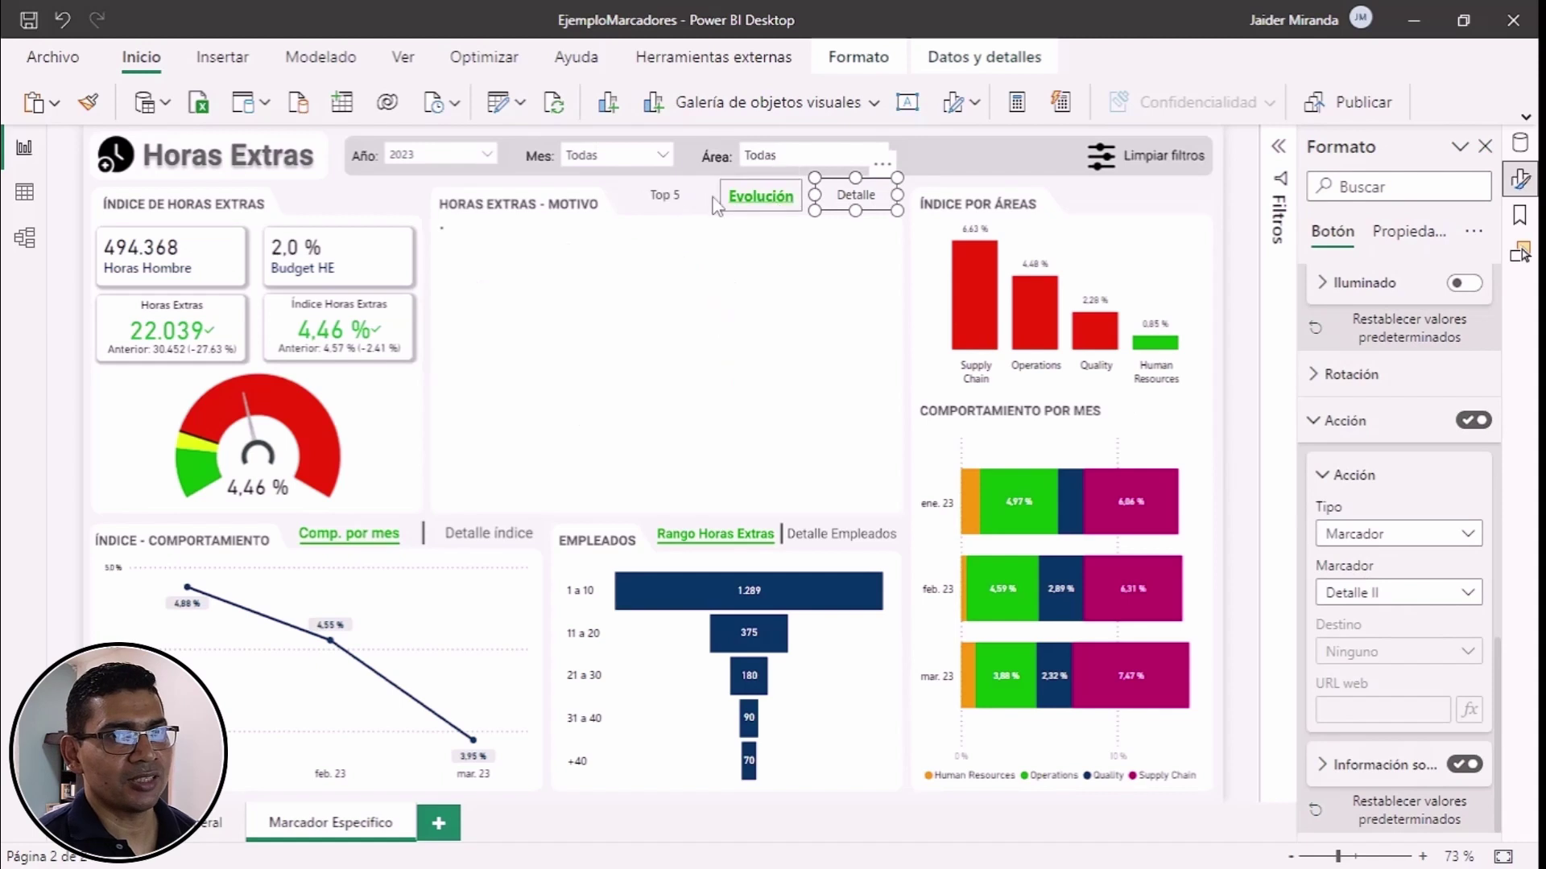
left_click(663, 202)
scroll(1417, 676, "down", 1)
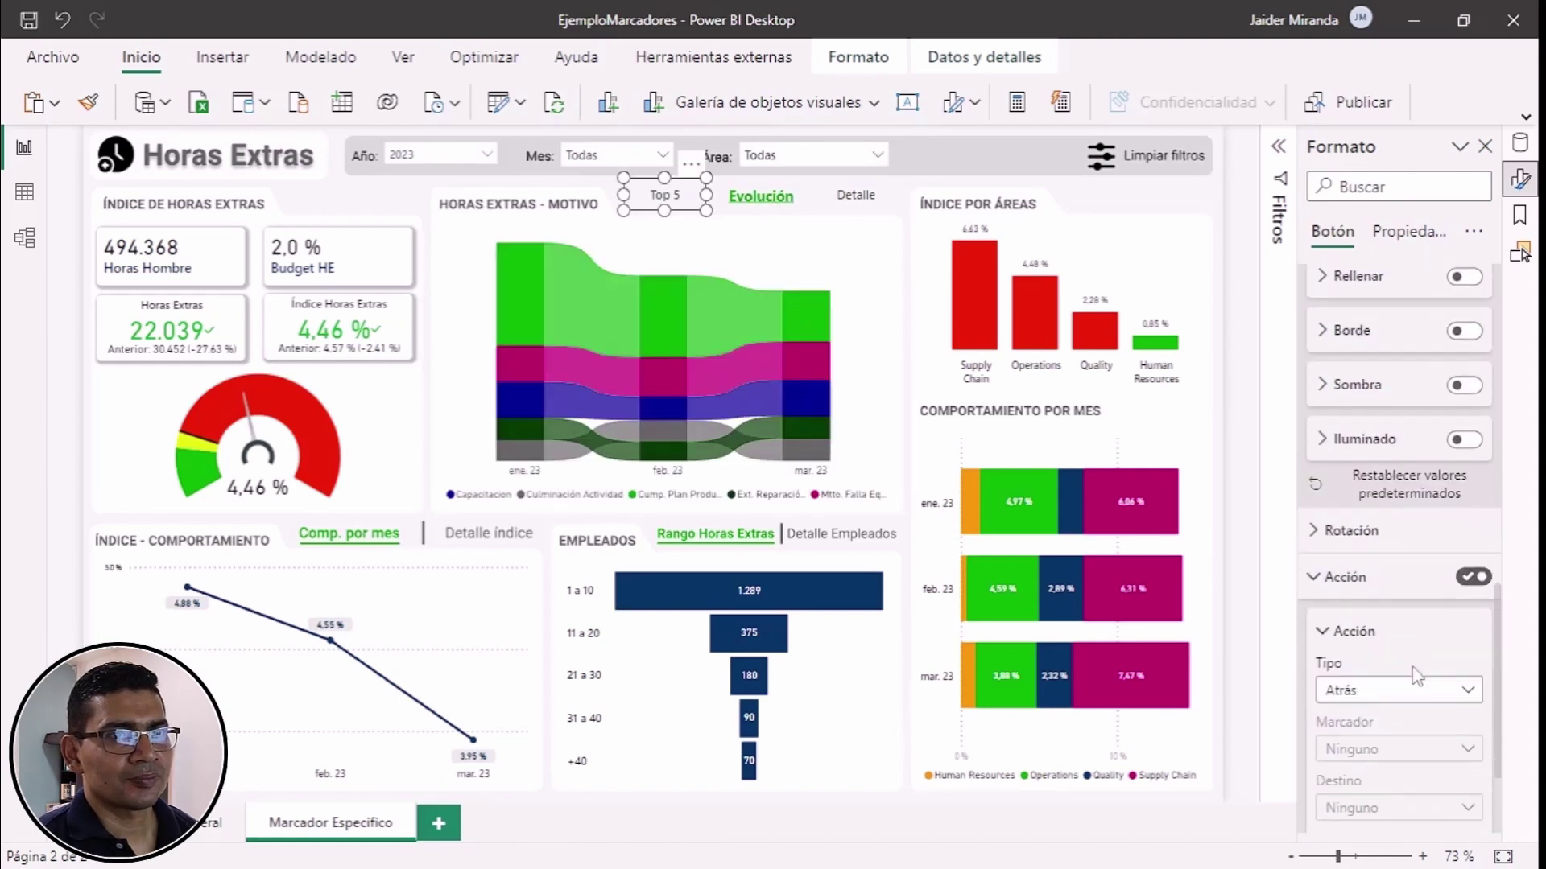
scroll(1417, 677, "down", 2)
left_click(1343, 534)
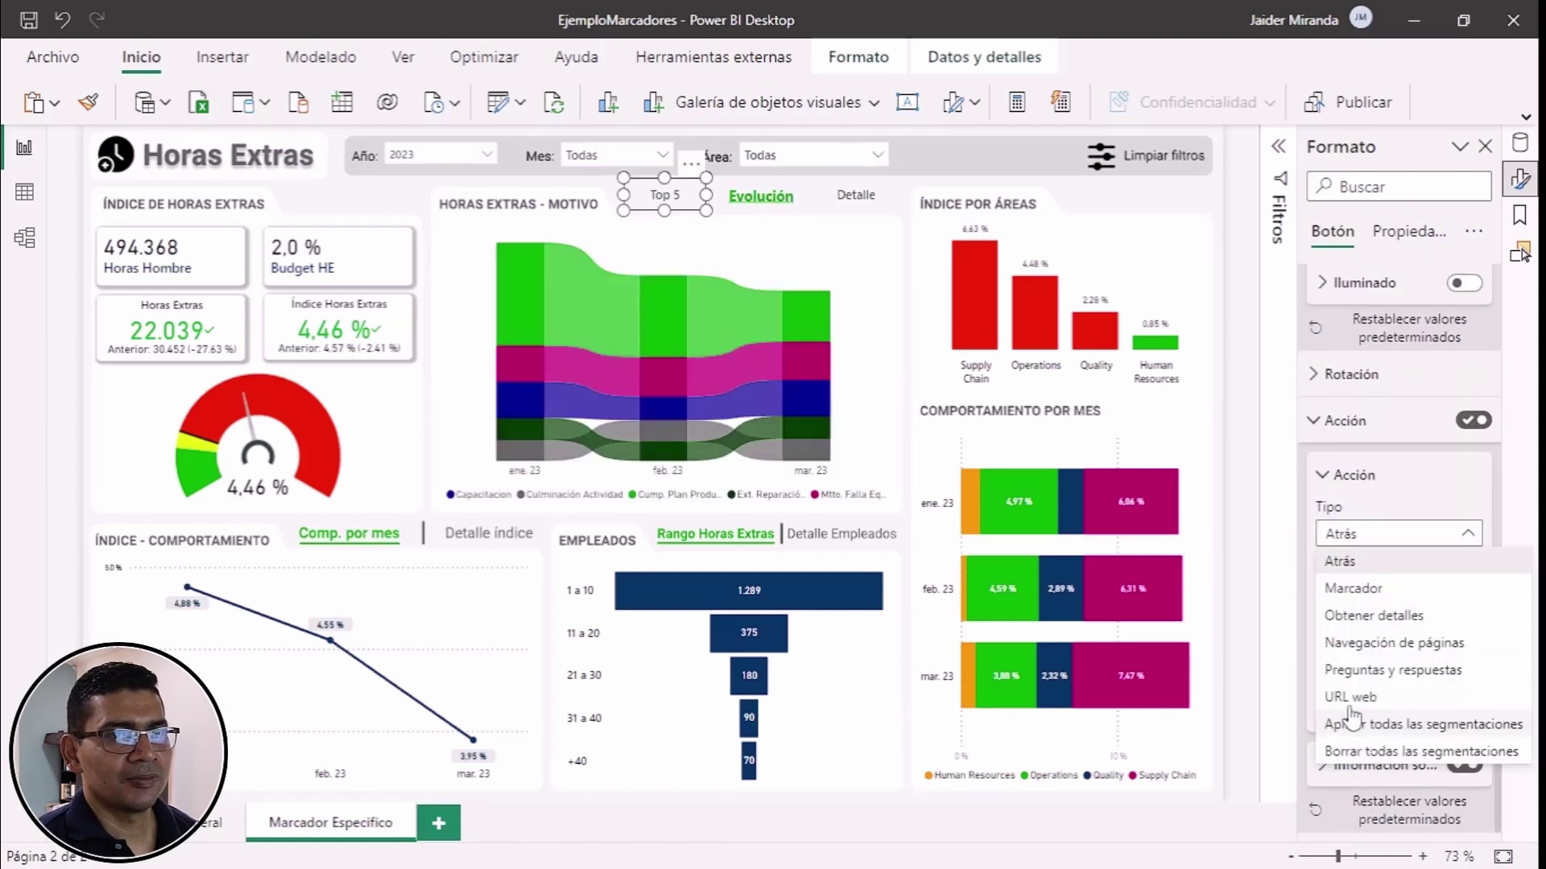
left_click(1354, 588)
left_click(1369, 593)
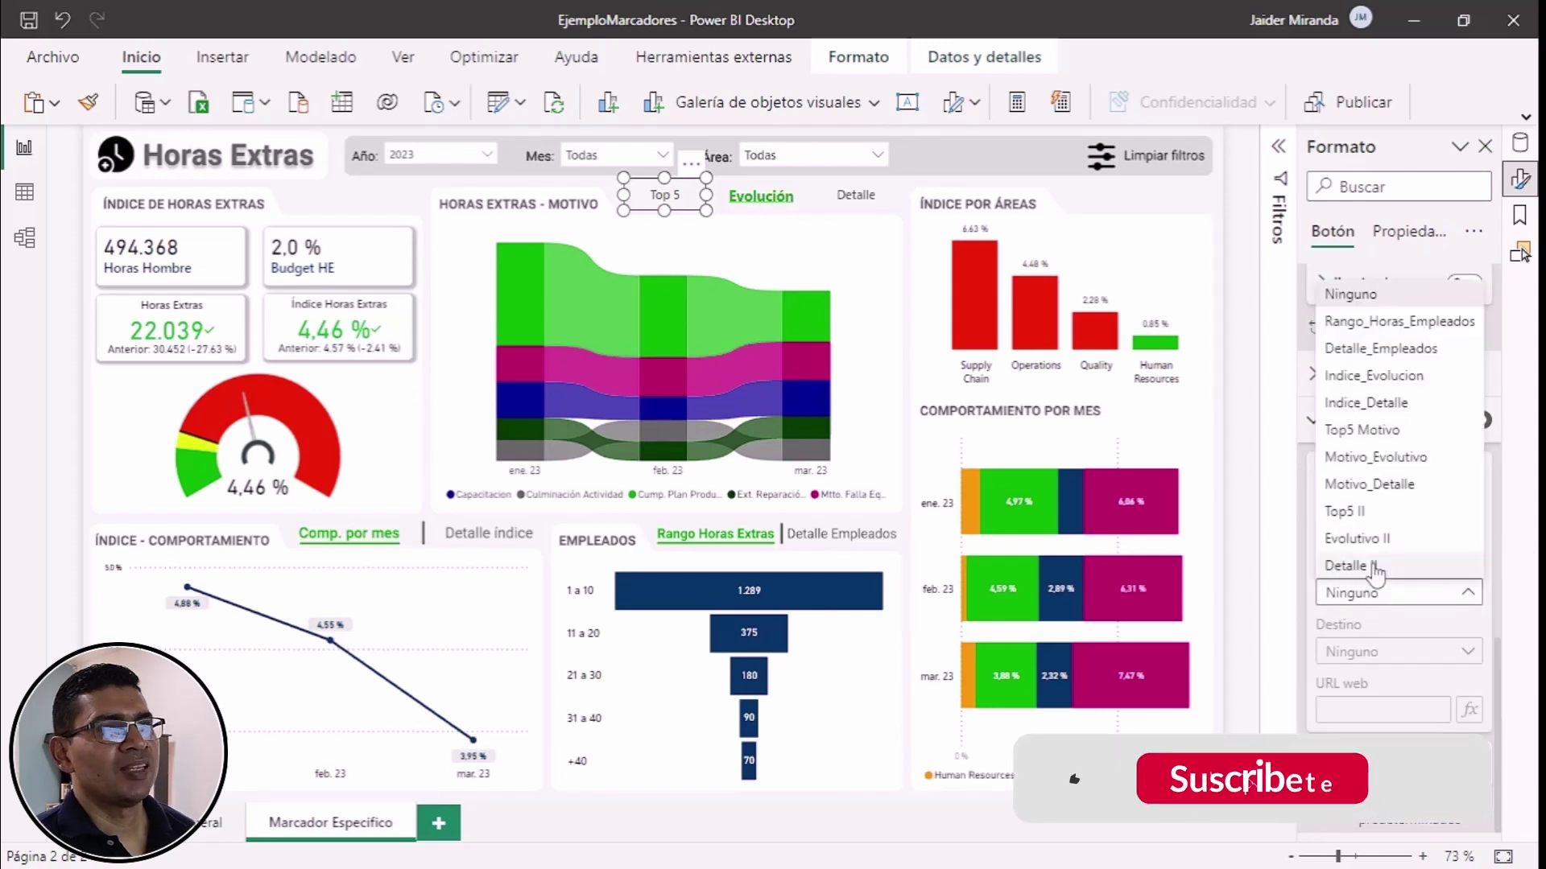
left_click(1346, 511)
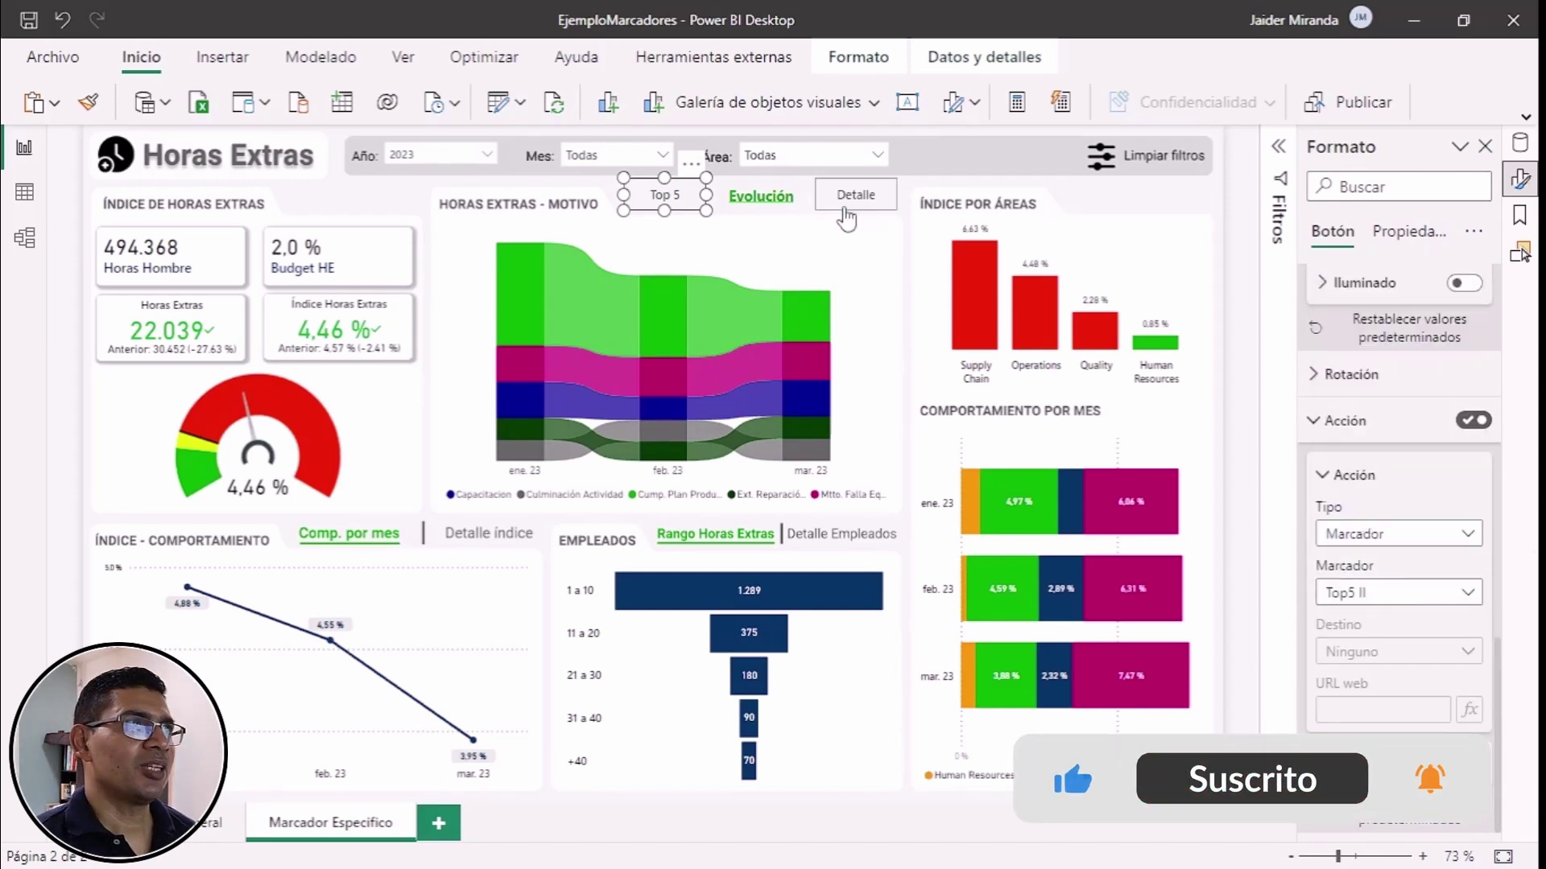
Step: Clear the selection and follow the Top 5, Detalle and Evolución buttons to test switching views in the HORAS EXTRAS - MOTIVO card
left_click(846, 215)
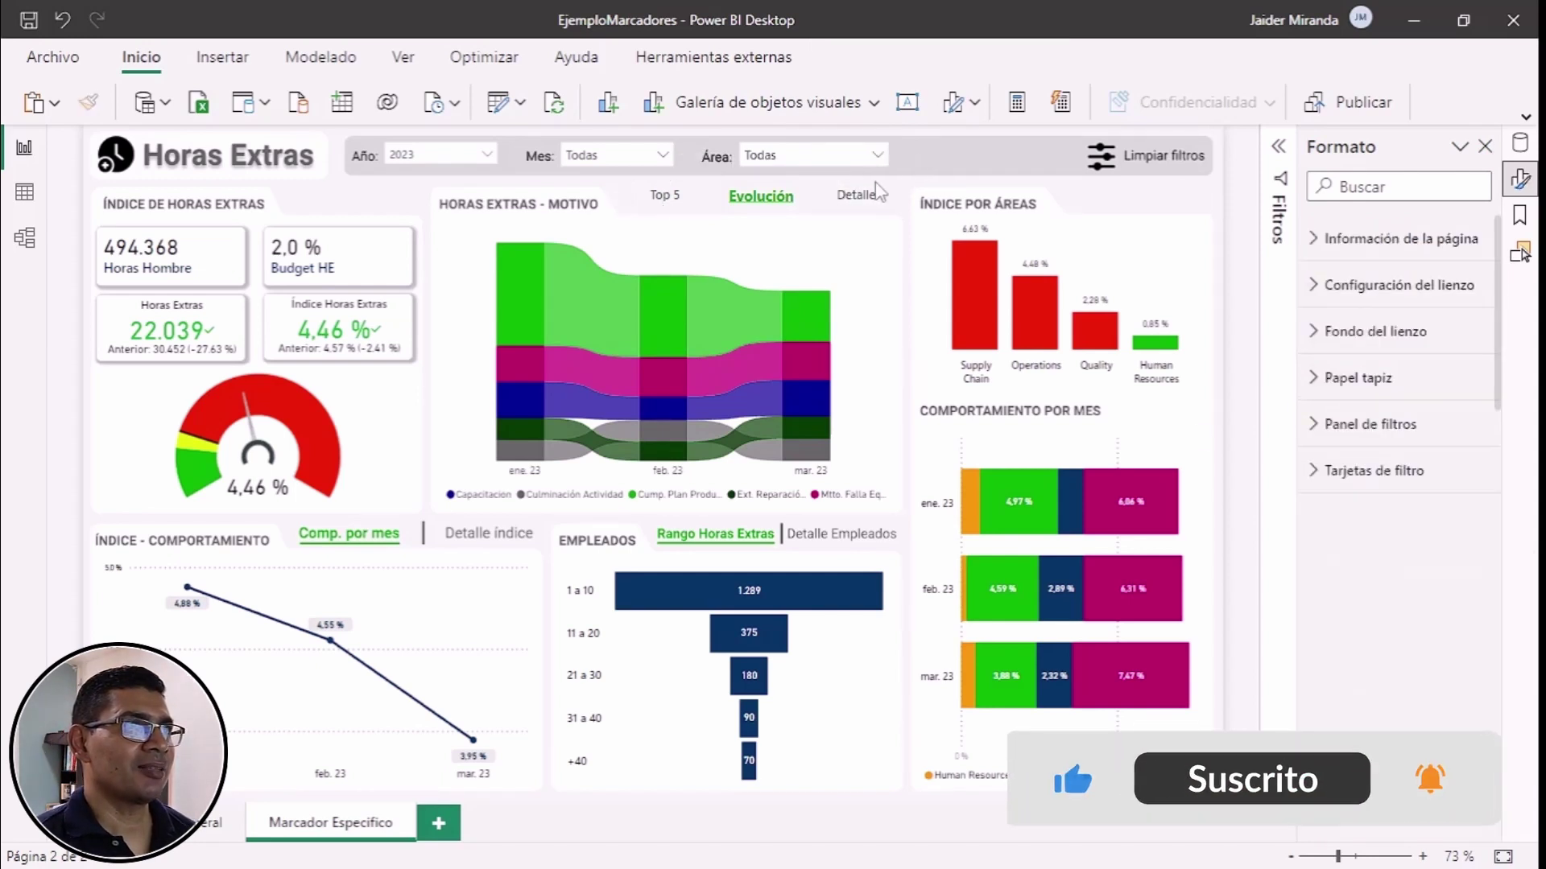
left_click(664, 204, "ctrl")
left_click(856, 200, "ctrl")
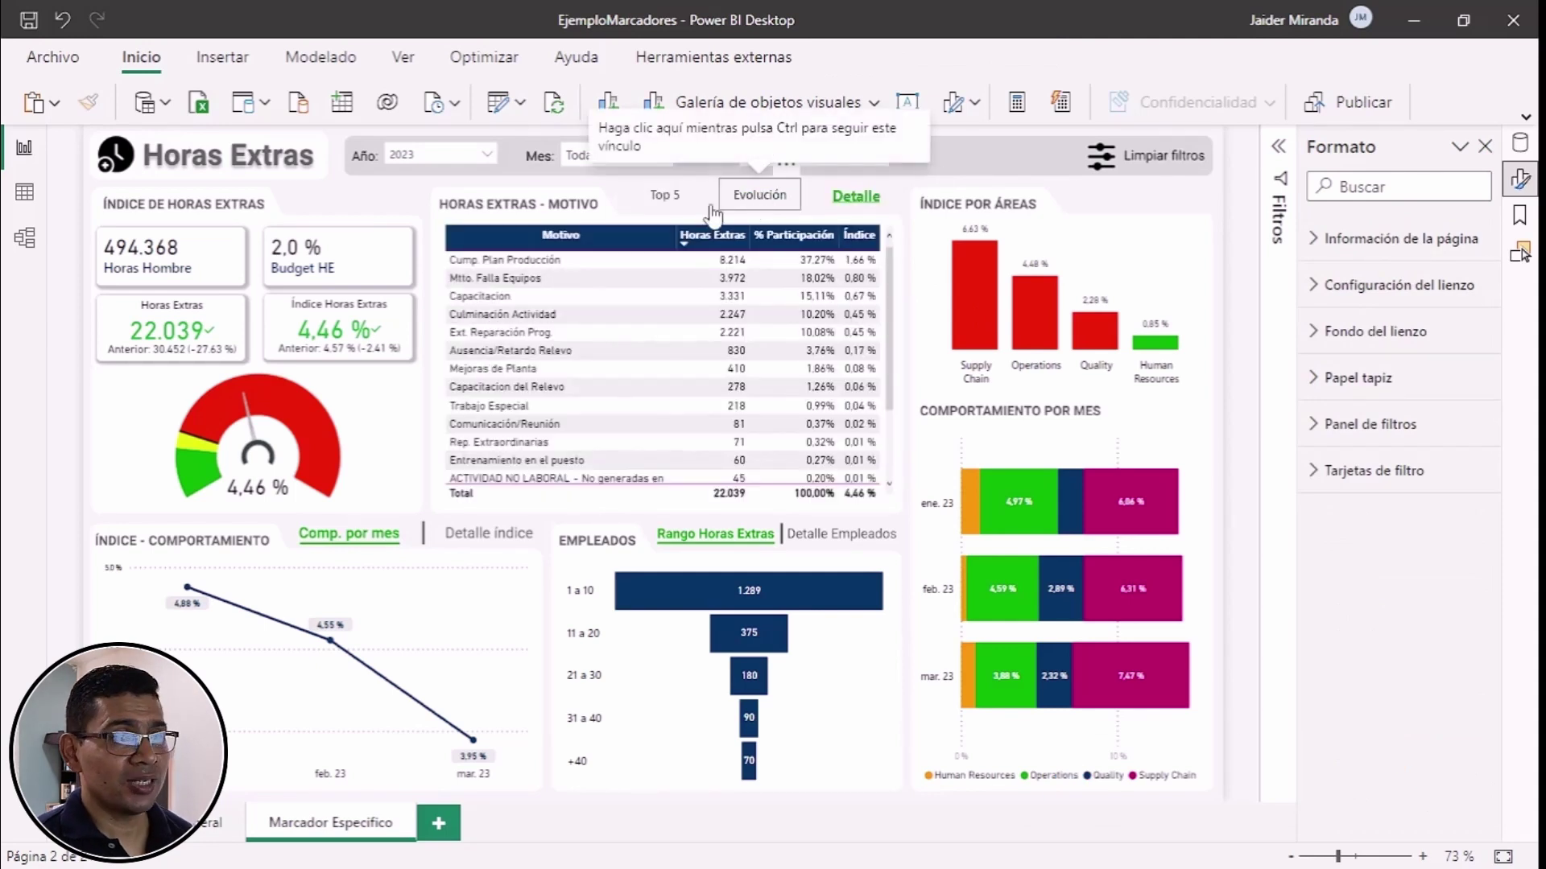
left_click(713, 208, "ctrl")
left_click(676, 208, "ctrl")
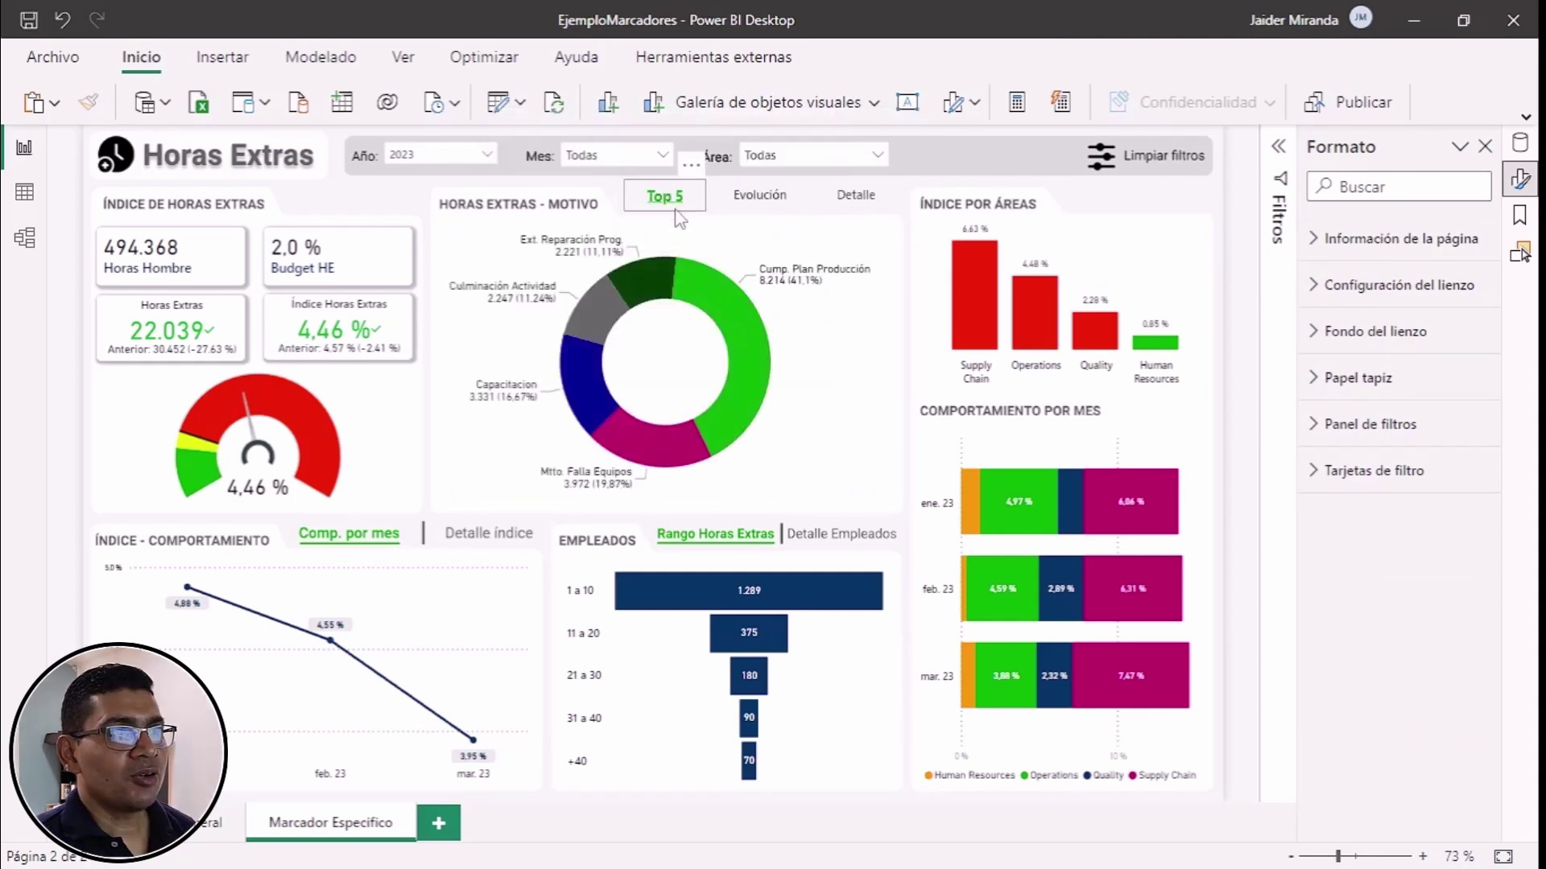